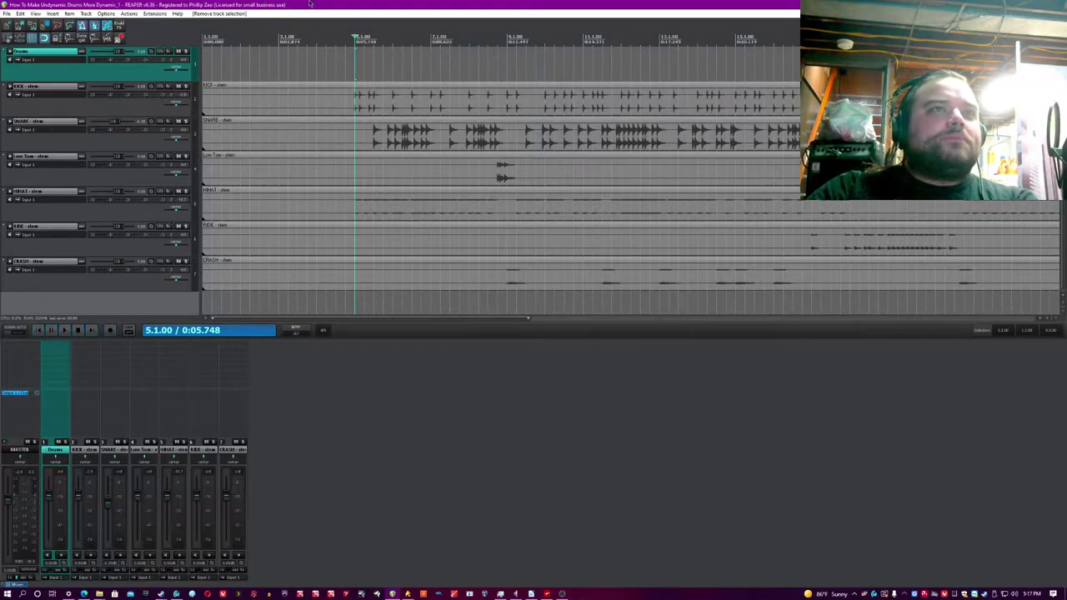
# Step: Nest the kick, snare, low tom, hi-hat, ride and crash stem tracks inside the Drums folder track
pyautogui.click(90, 107)
pyautogui.keyDown('shift'); pyautogui.click(90, 282); pyautogui.keyUp('shift')
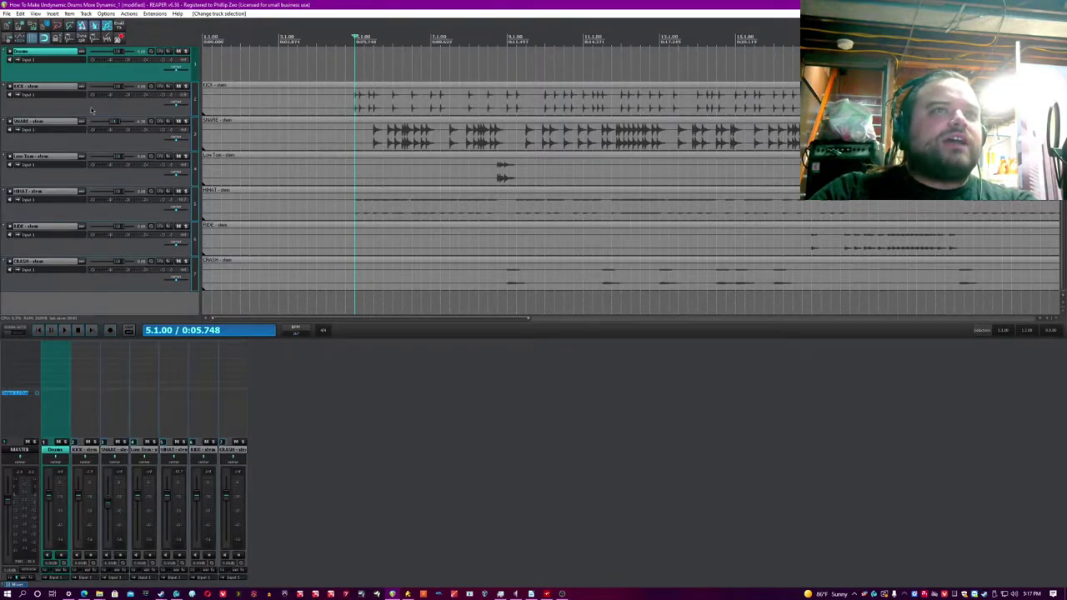
pyautogui.moveTo(92, 109); pyautogui.dragTo(113, 72)
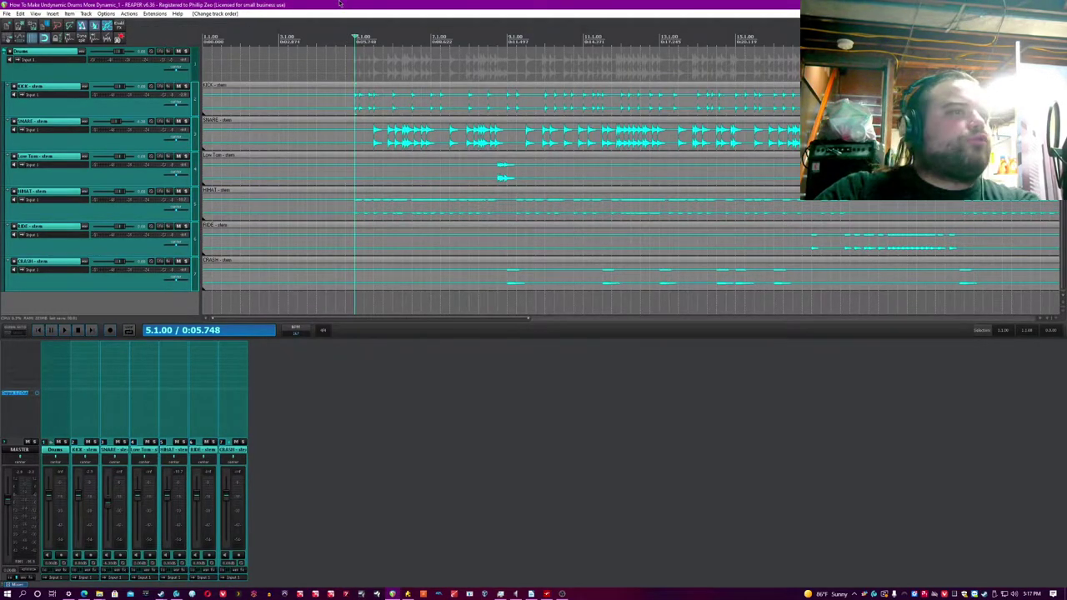
# Step: Listen to the full drum mix from measure 5.1.00
pyautogui.click(525, 144)
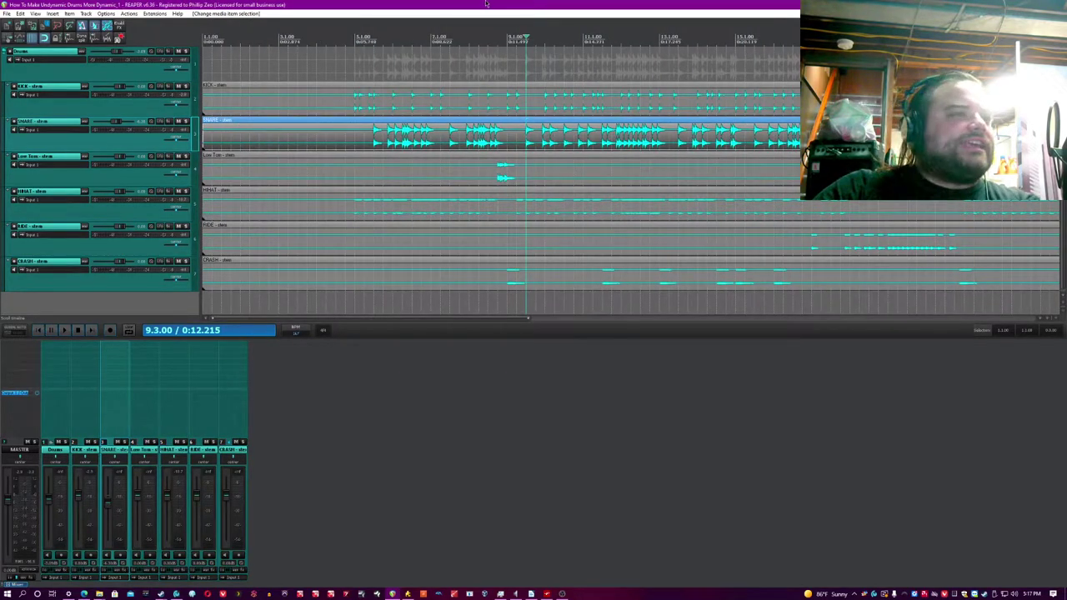
pyautogui.scroll(-3, 499, 113)
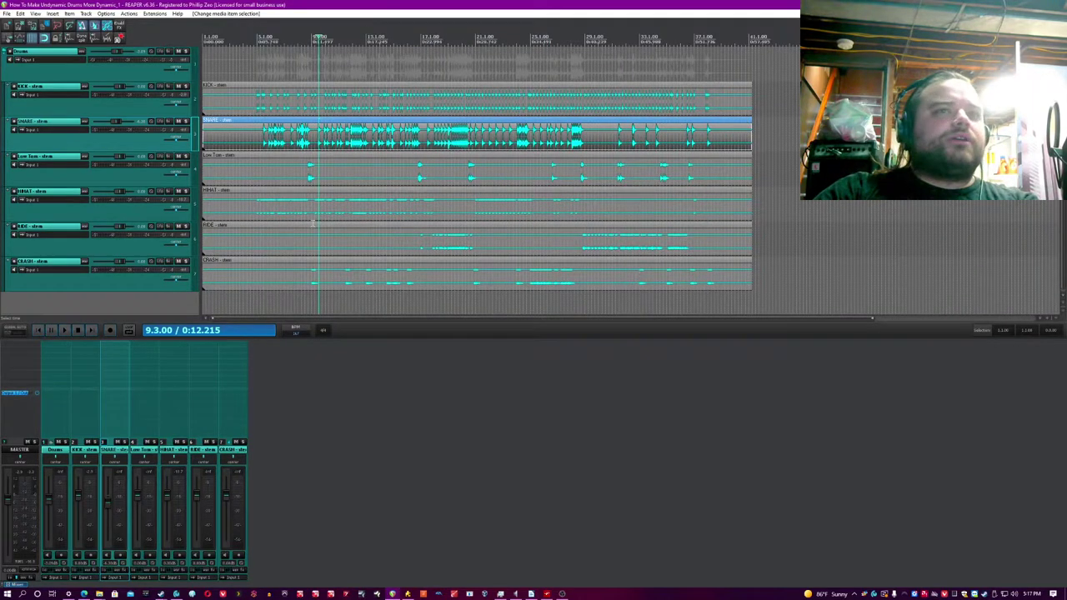
pyautogui.click(257, 75)
pyautogui.scroll(5, 256, 75)
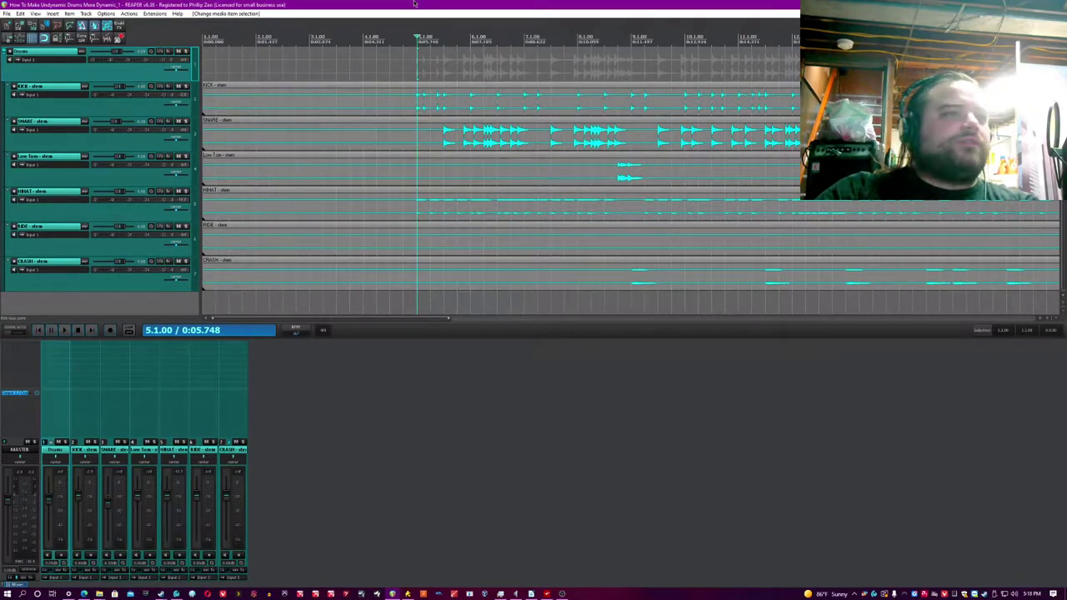
pyautogui.press('space')
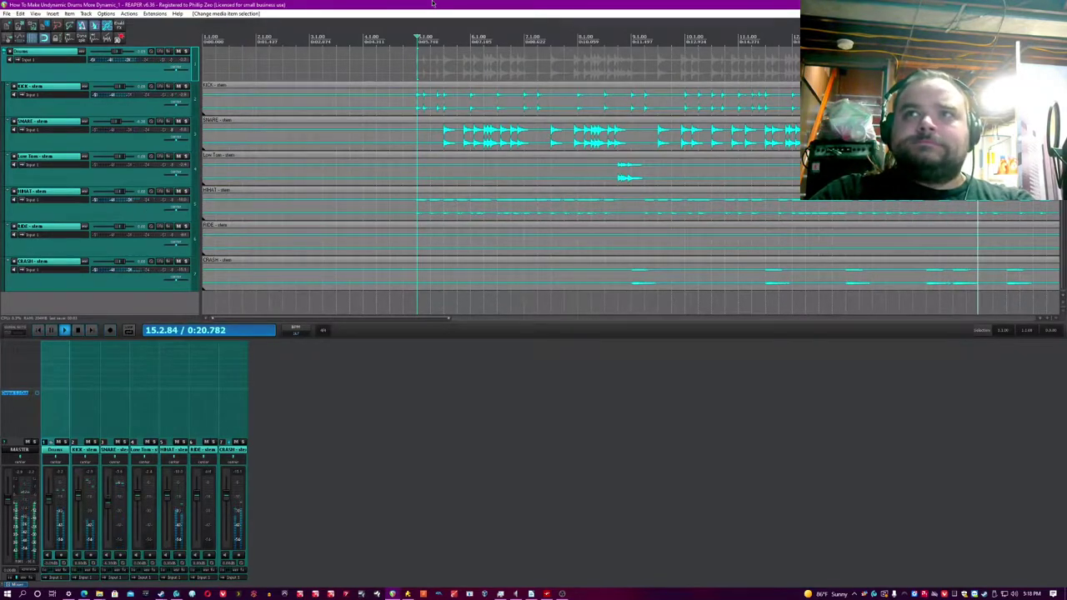
pyautogui.press('space')
pyautogui.press('-')
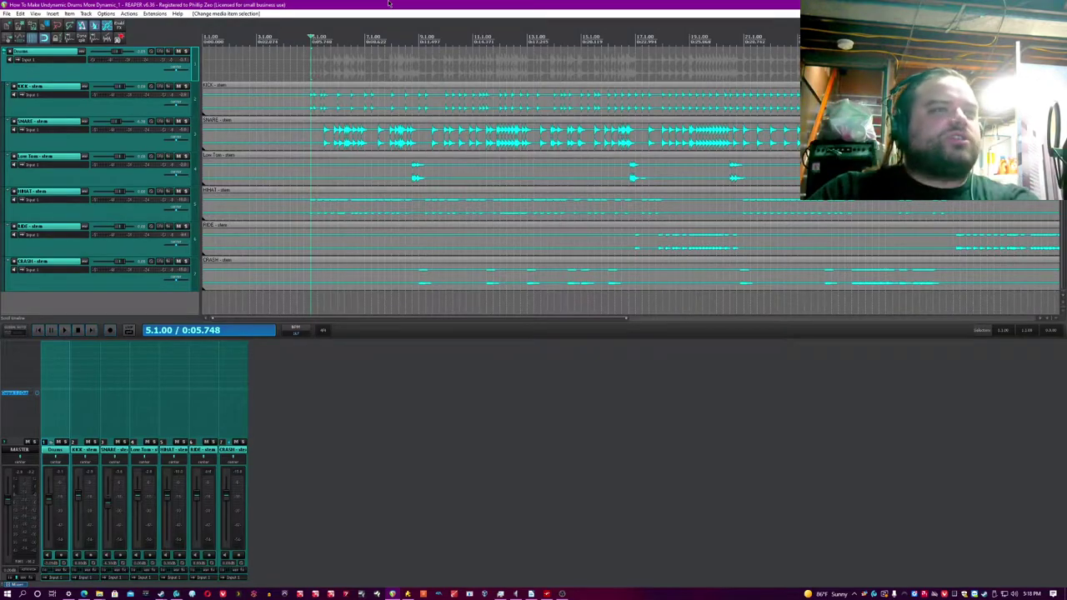
# Step: Check the snare track in solo, and audition the kick track soloed during playback from 20.3.00, clearing both solos
pyautogui.click(184, 121)
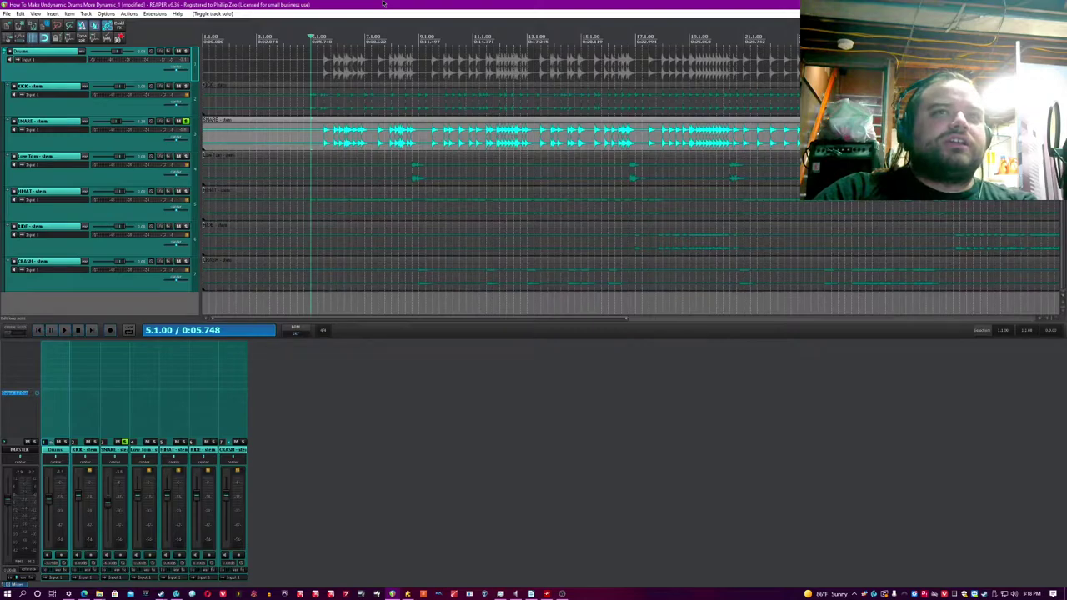
pyautogui.click(186, 122)
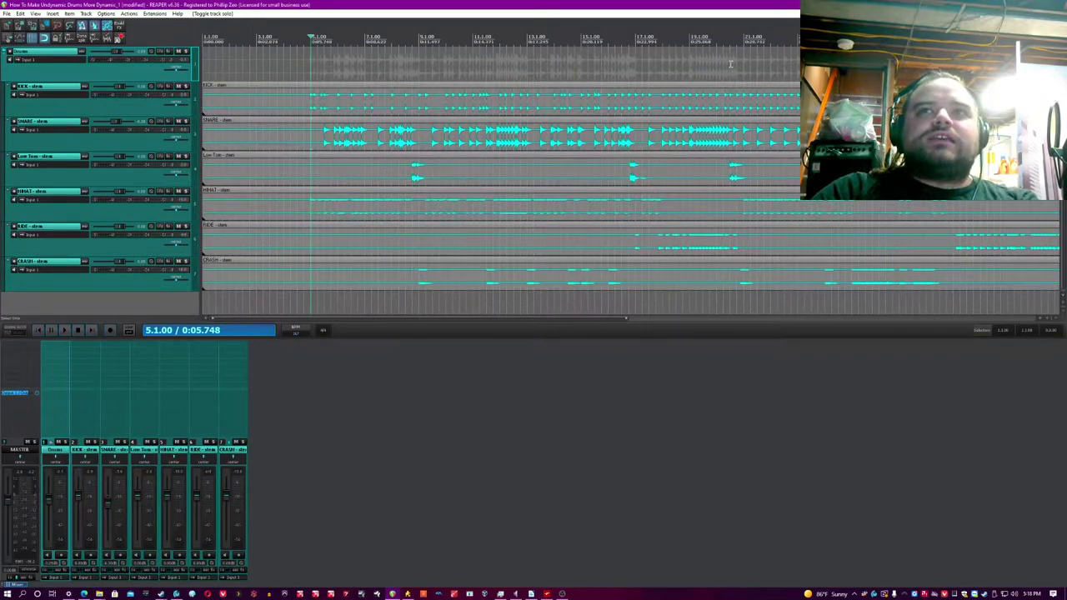
pyautogui.click(730, 65)
pyautogui.press('space')
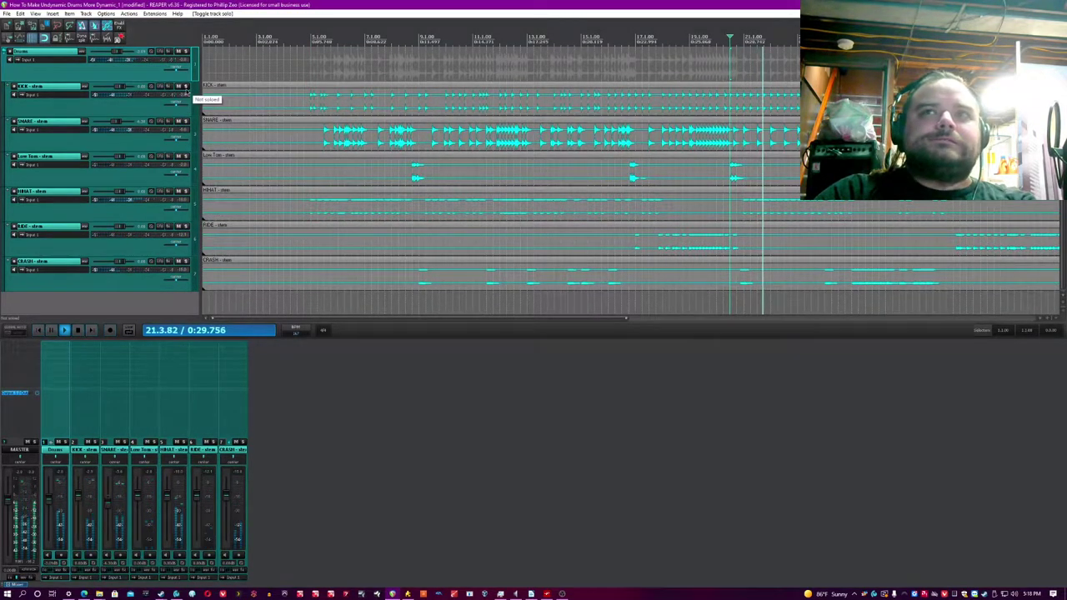
pyautogui.click(185, 87)
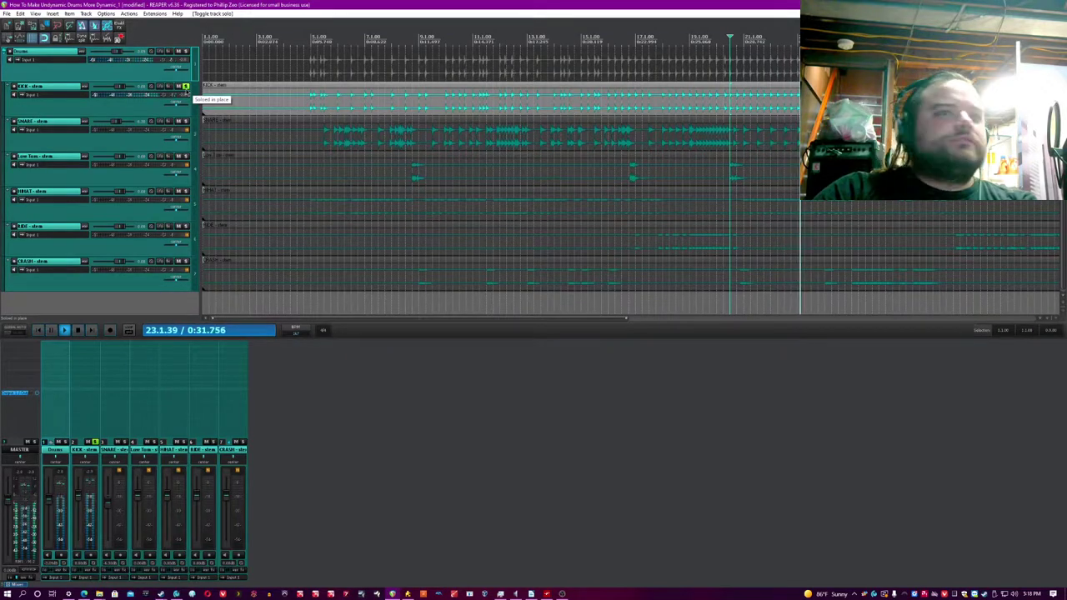
pyautogui.click(186, 87)
pyautogui.press('space')
# Step: Duplicate the kick track and solo both kick copies
pyautogui.scroll(3, 583, 66)
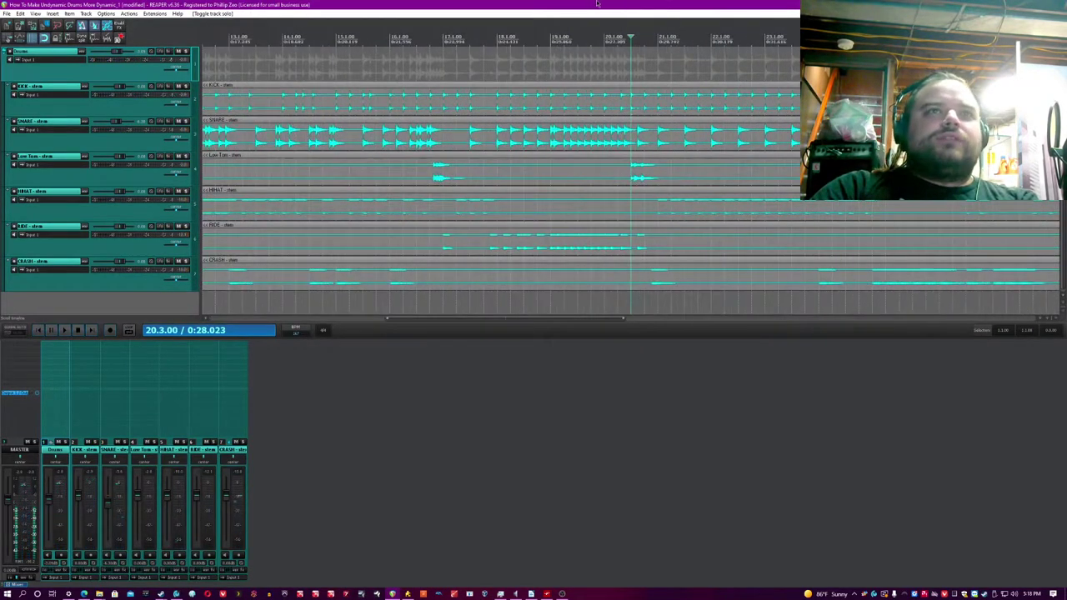
pyautogui.click(513, 97)
pyautogui.scroll(3, 515, 100)
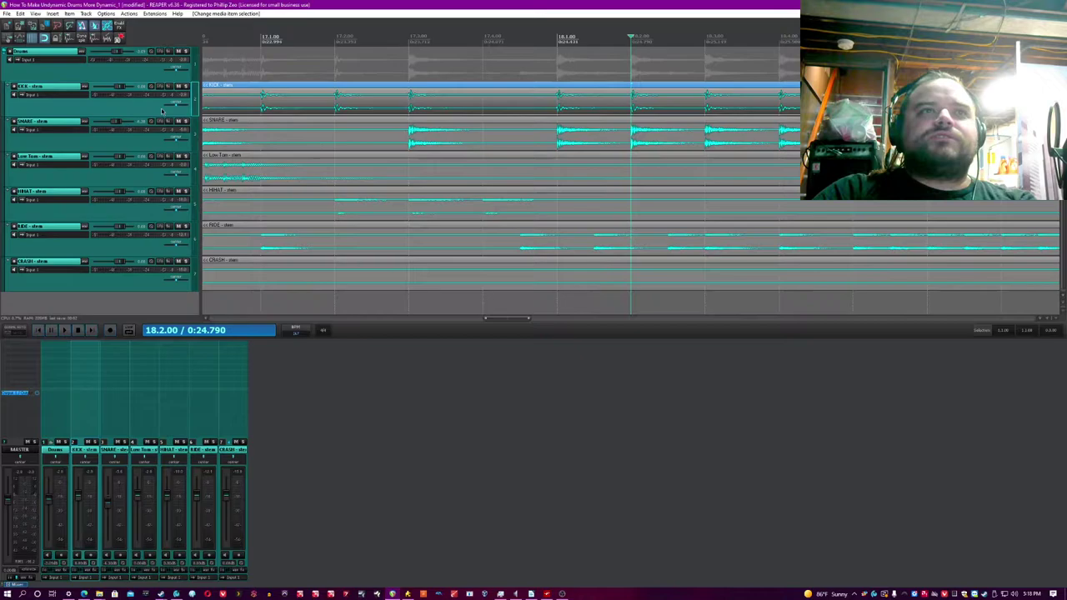
pyautogui.rightClick(103, 109)
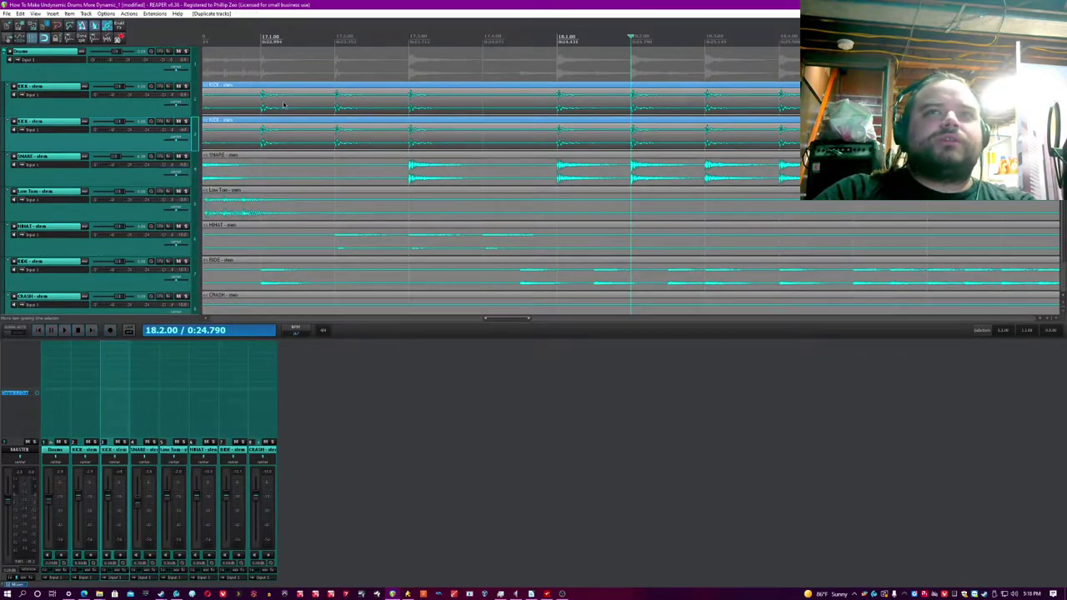
pyautogui.click(143, 166)
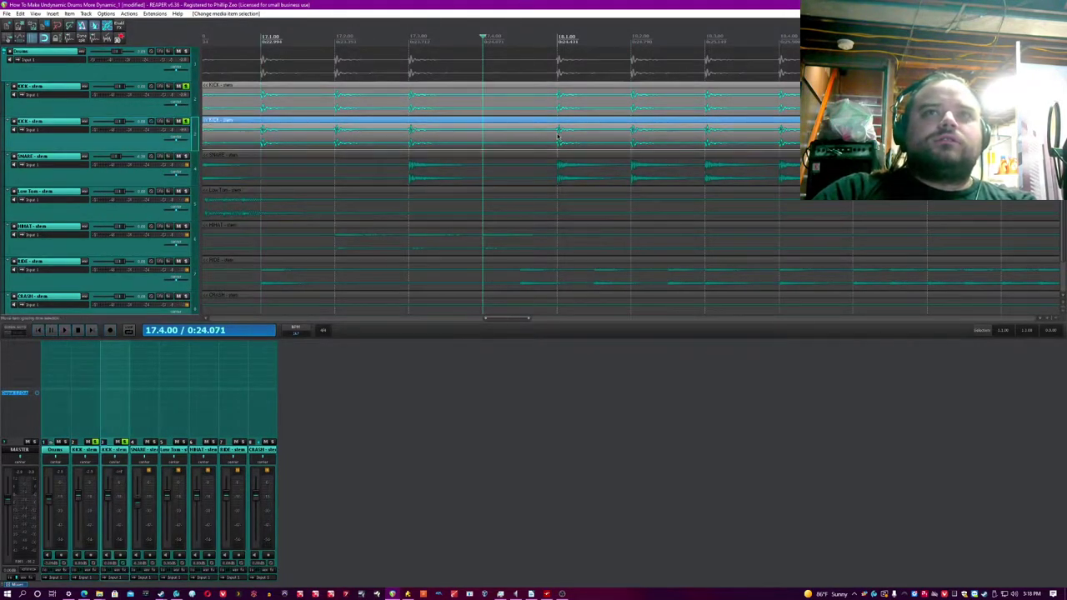
# Step: Split the duplicate kick item at 18.1.00 and shift the later part out and back into line with the original
pyautogui.click(557, 137)
pyautogui.press('s')
pyautogui.moveTo(557, 140); pyautogui.dragTo(584, 141)
pyautogui.click(629, 141)
pyautogui.moveTo(634, 140); pyautogui.dragTo(567, 140)
# Step: Listen to the two soloed kick tracks together from 18.1.00
pyautogui.click(540, 54)
pyautogui.press('space')
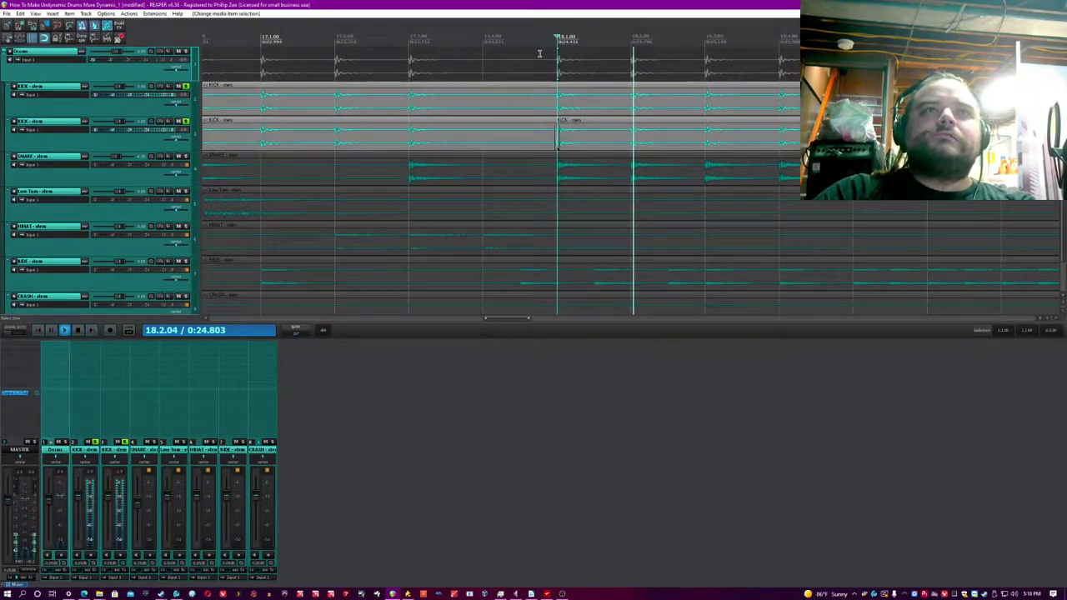
pyautogui.scroll(-4, 558, 66)
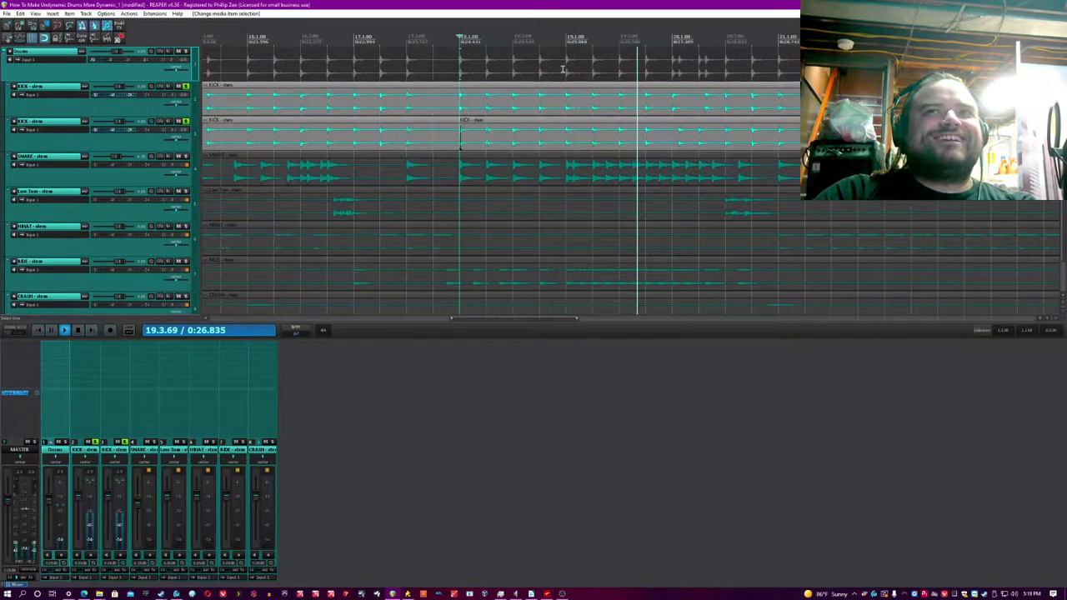
pyautogui.press('space')
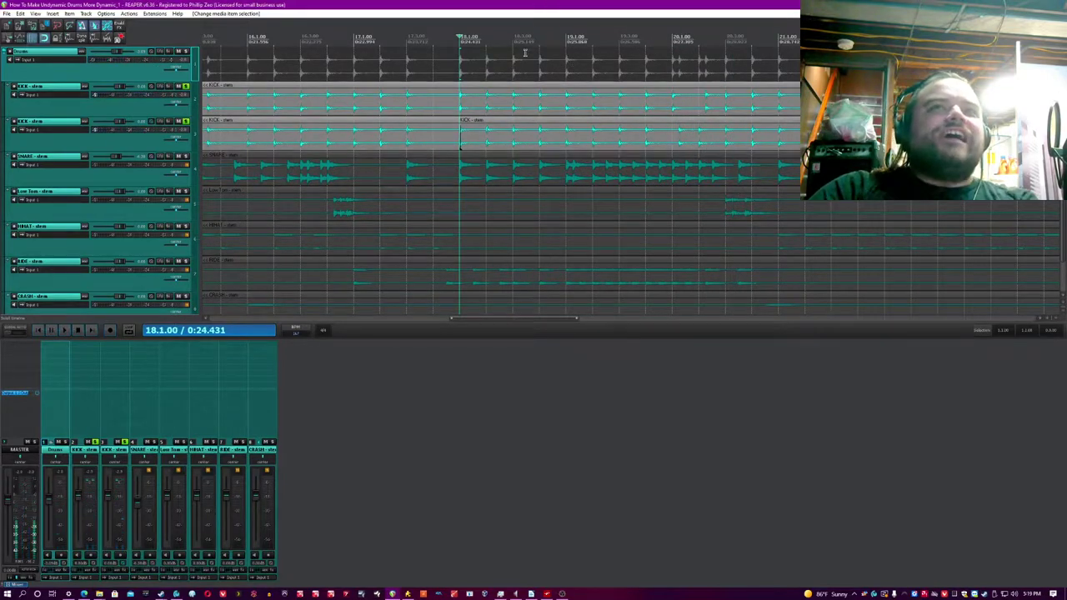
# Step: Remove the duplicate kick track and clear the solo on the original kick
pyautogui.click(515, 104)
pyautogui.click(187, 123)
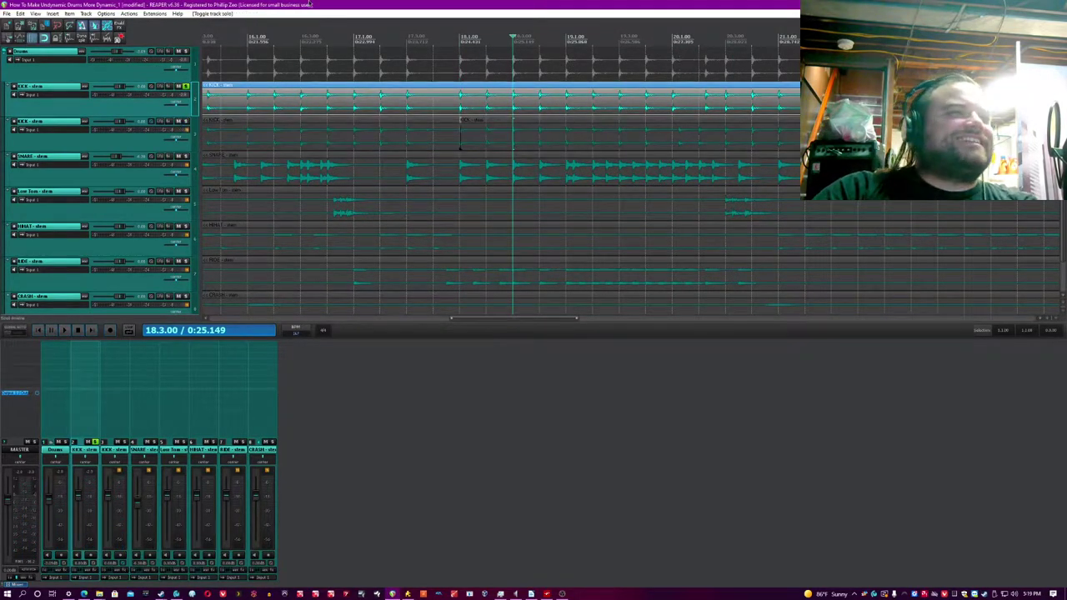
pyautogui.click(246, 127)
pyautogui.rightClick(156, 141)
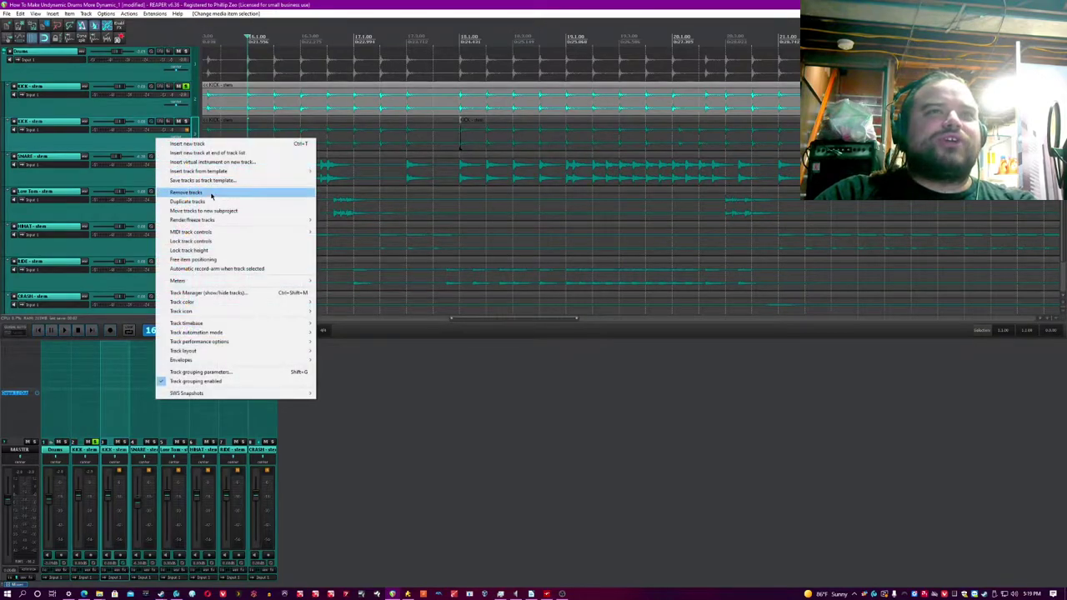
pyautogui.click(212, 195)
pyautogui.click(186, 86)
# Step: Solo the kick track and set the playback position to 4.4.00, just before the drums start
pyautogui.scroll(-6, 403, 4)
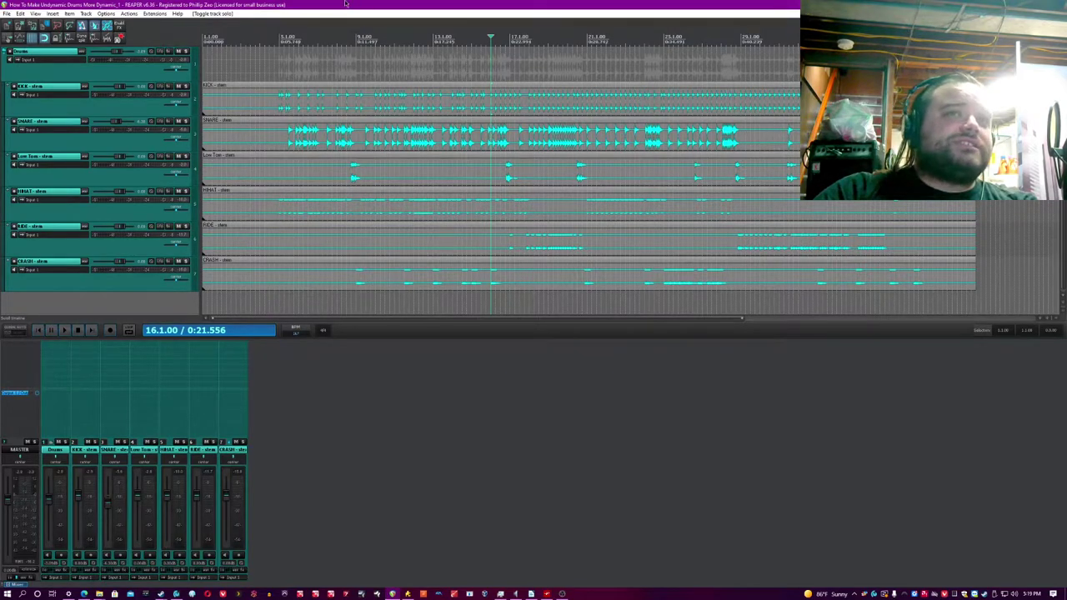
pyautogui.click(122, 109)
pyautogui.click(186, 87)
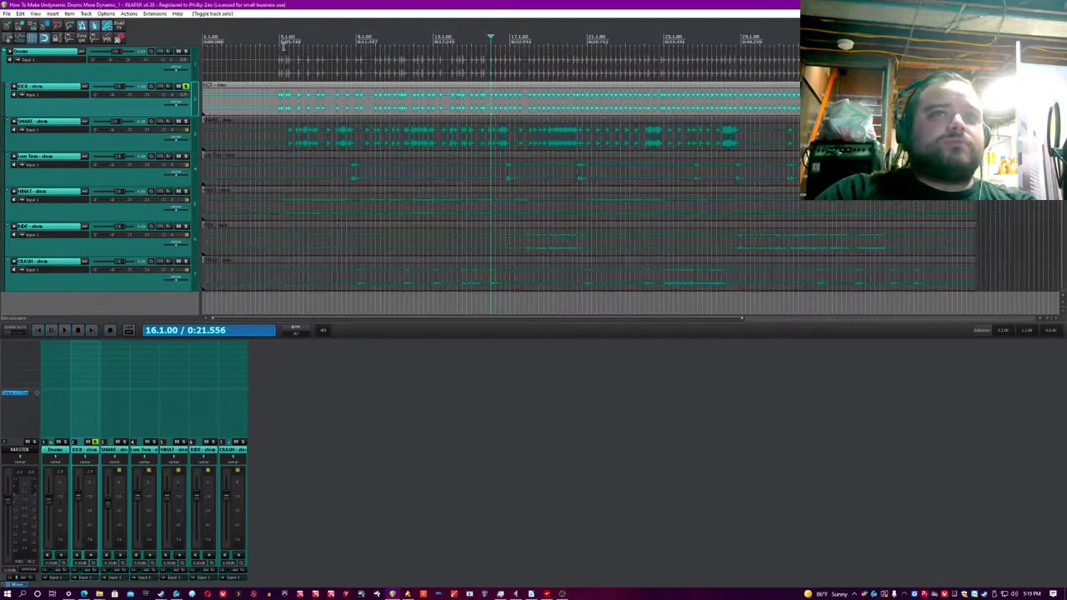
pyautogui.click(271, 67)
# Step: Add the Steven Slate Trigger 2 plugin to the kick track and move its window clear of the track controls
pyautogui.click(81, 356)
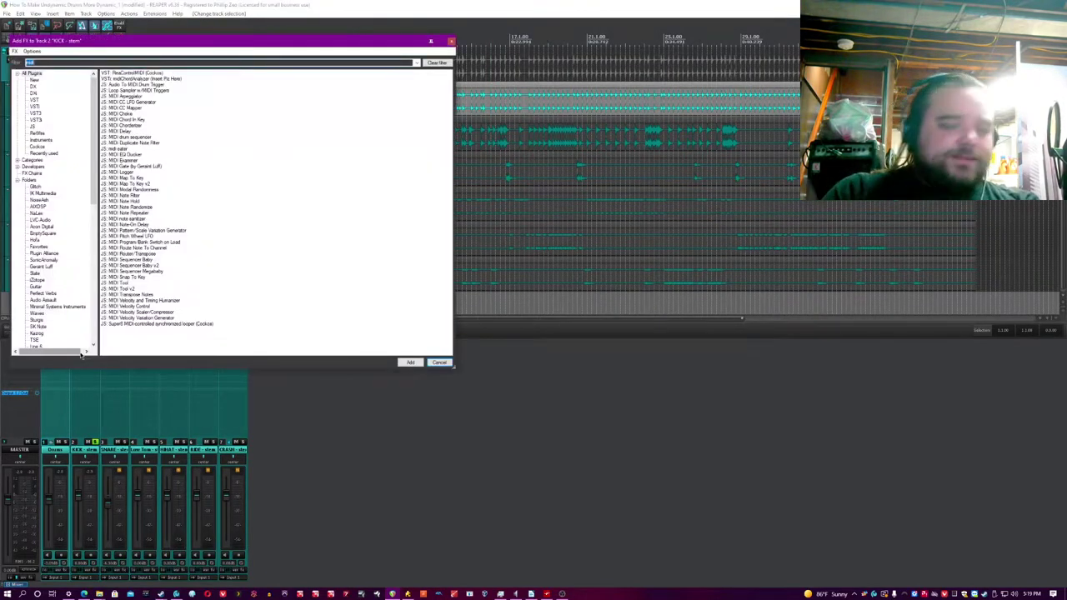
pyautogui.write('trigger')
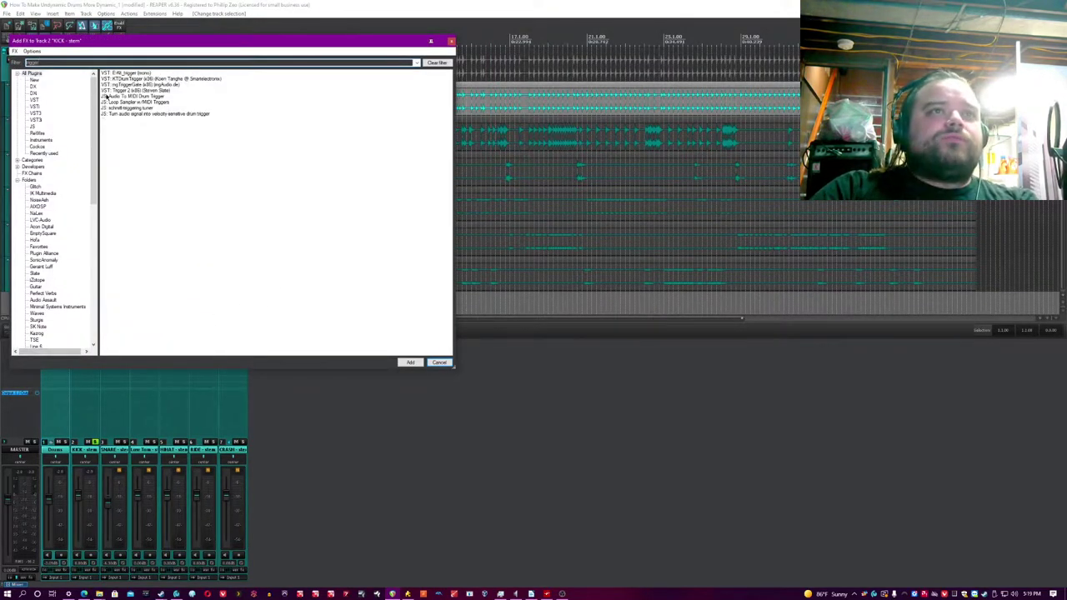
pyautogui.click(131, 91)
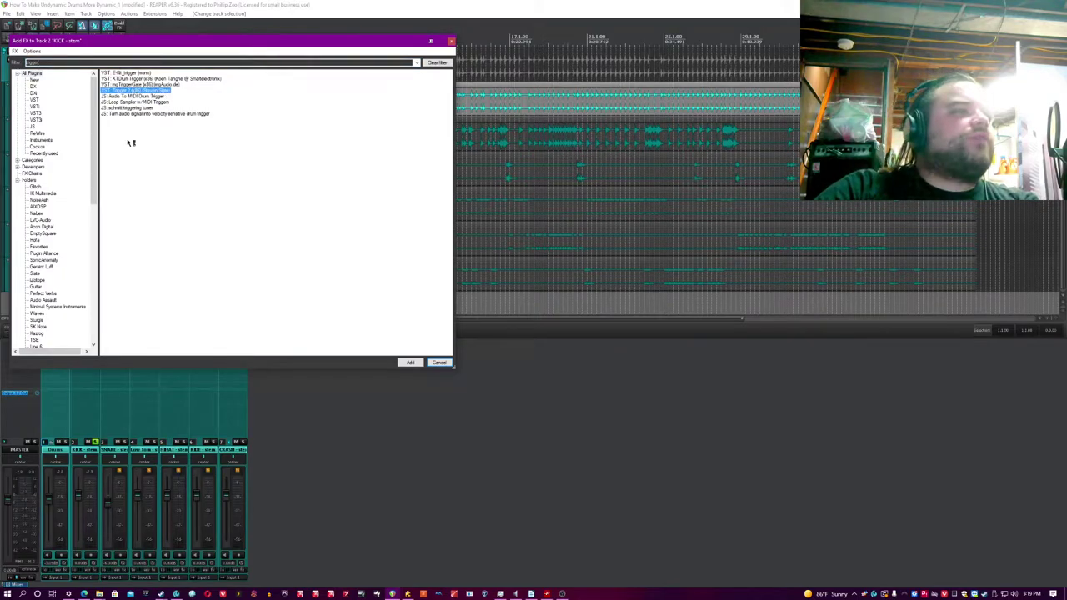
pyautogui.press('Return')
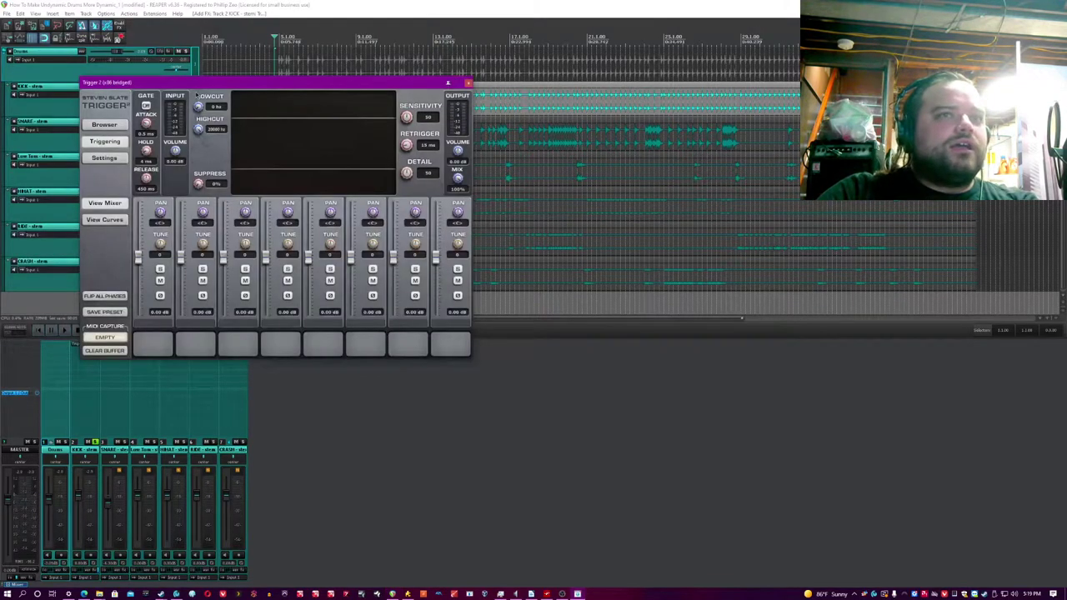
pyautogui.moveTo(192, 87); pyautogui.dragTo(376, 154)
# Step: Enable sample auditioning in Trigger's browser and expand the Bendeth Kicks folder
pyautogui.click(291, 192)
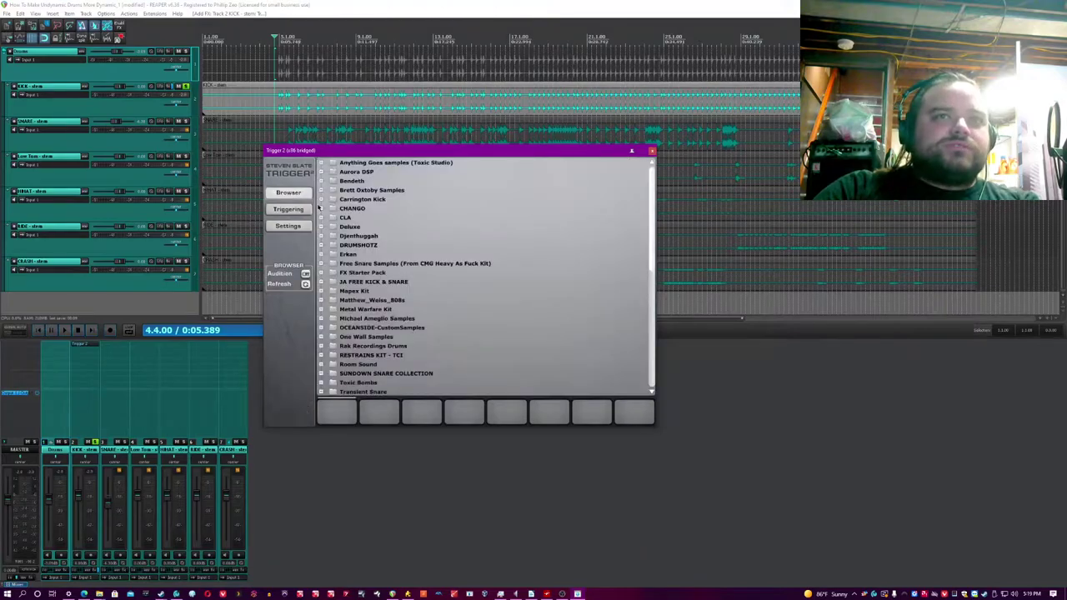
pyautogui.click(331, 4)
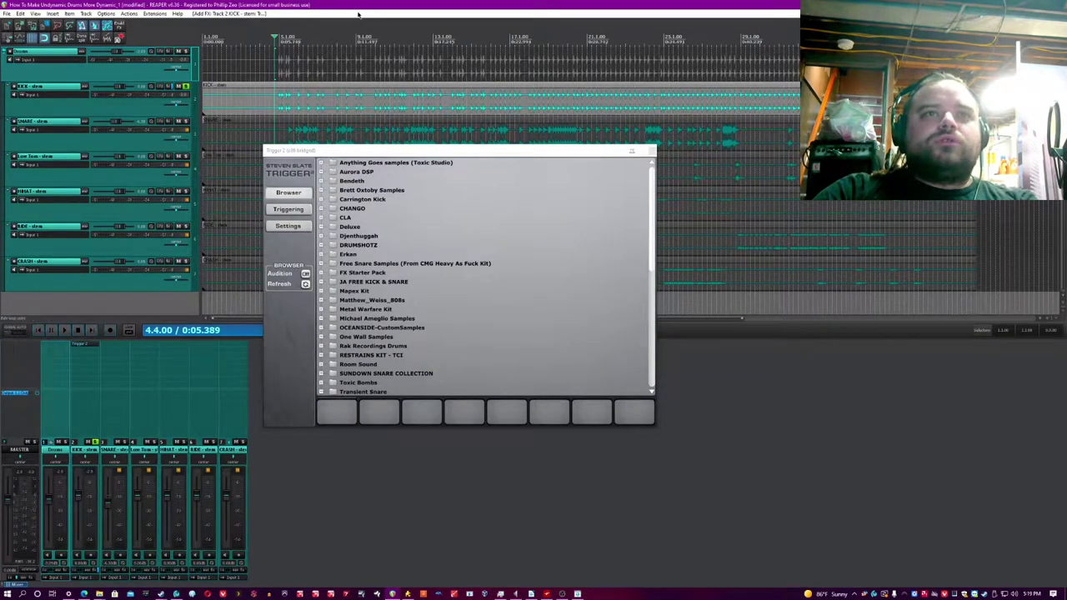
pyautogui.click(348, 166)
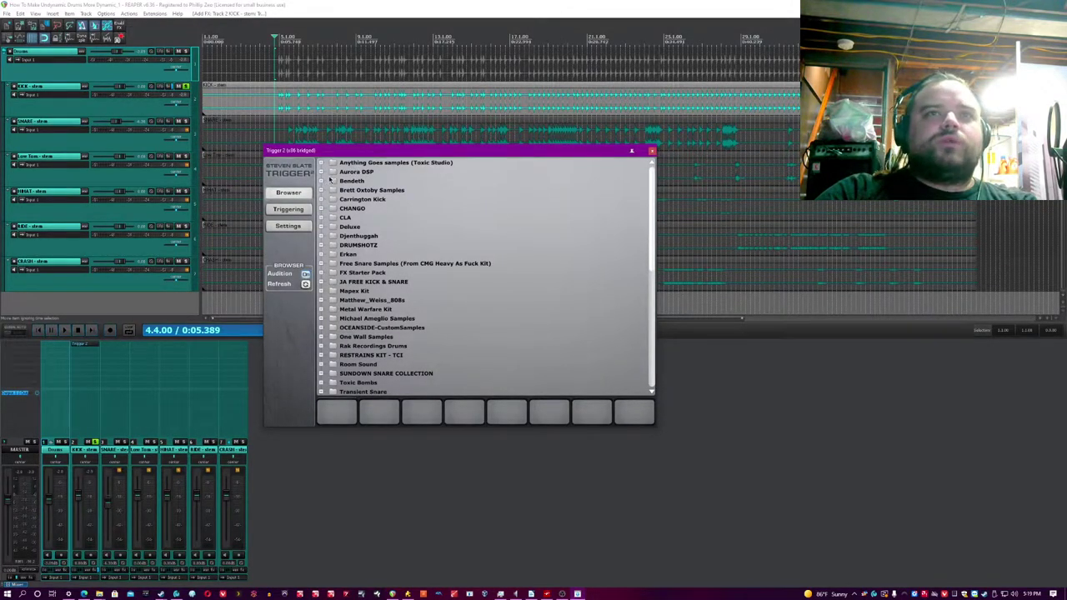
pyautogui.click(324, 182)
pyautogui.click(332, 191)
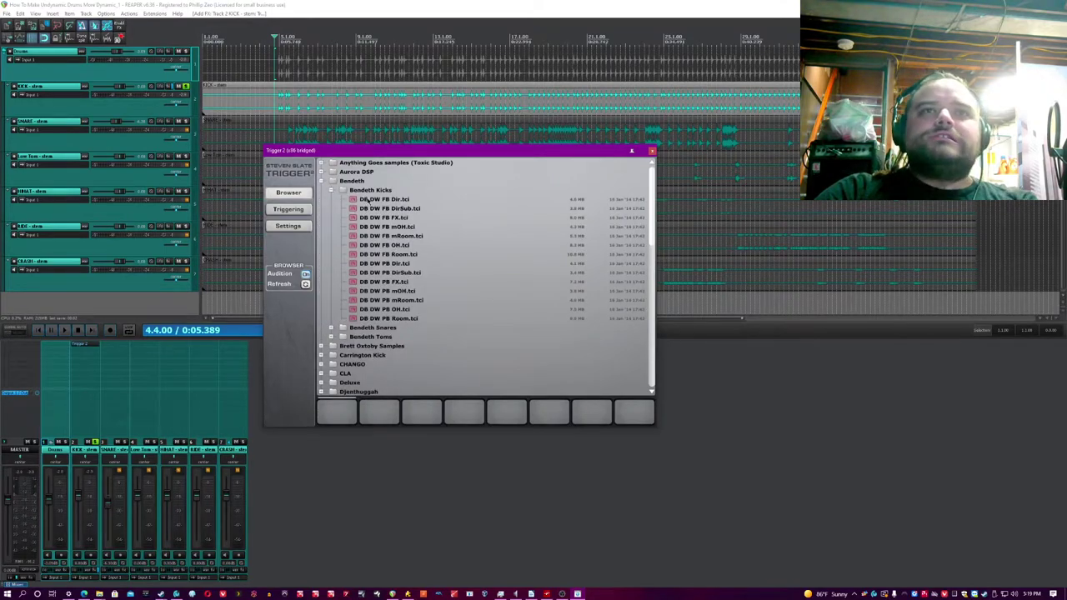
# Step: Audition the Bendeth kick samples, comparing DB DW FB Dir and mOH with DB DW PB Dir and DirSub
pyautogui.click(367, 200)
pyautogui.click(380, 227)
pyautogui.click(389, 201)
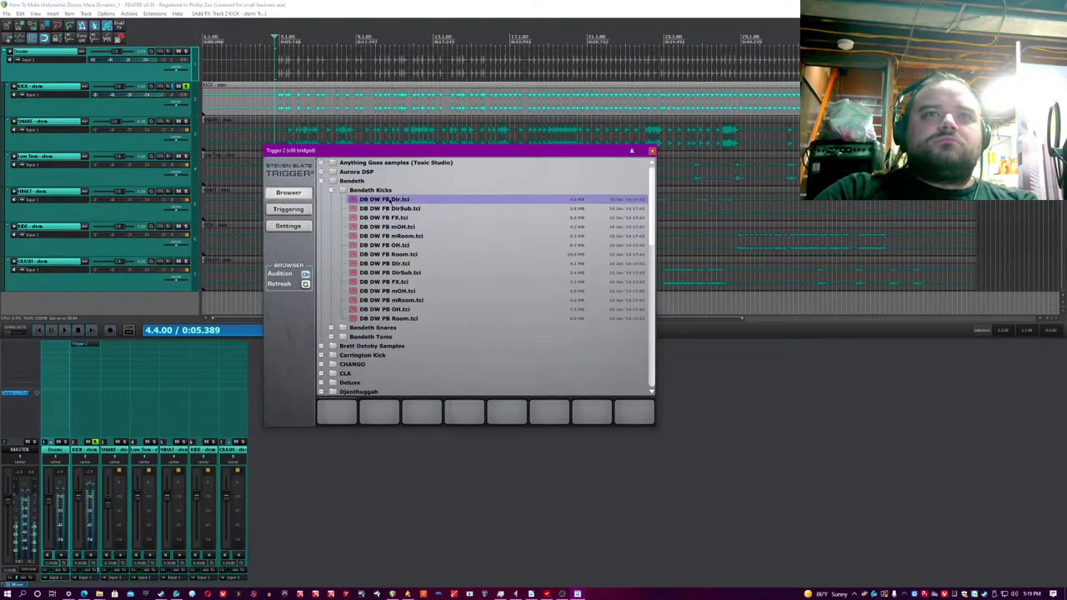
pyautogui.click(372, 263)
pyautogui.click(372, 273)
pyautogui.click(372, 264)
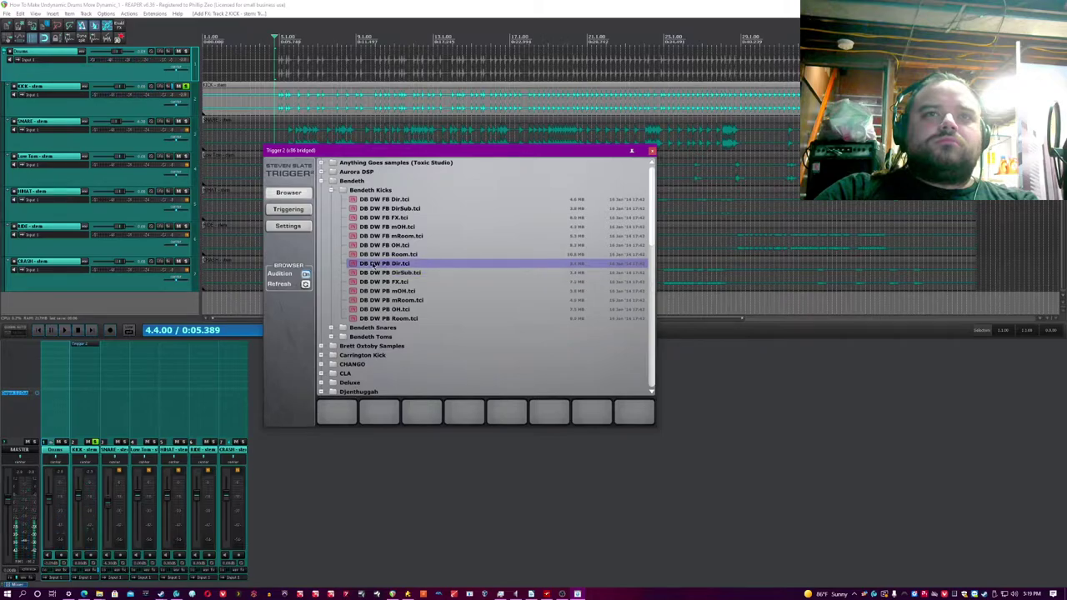
# Step: Load DB DW PB Dir.tci into Trigger's first slot and DB DW PB DirSub.tci into the second, and show the triggering controls
pyautogui.moveTo(372, 264); pyautogui.dragTo(338, 412)
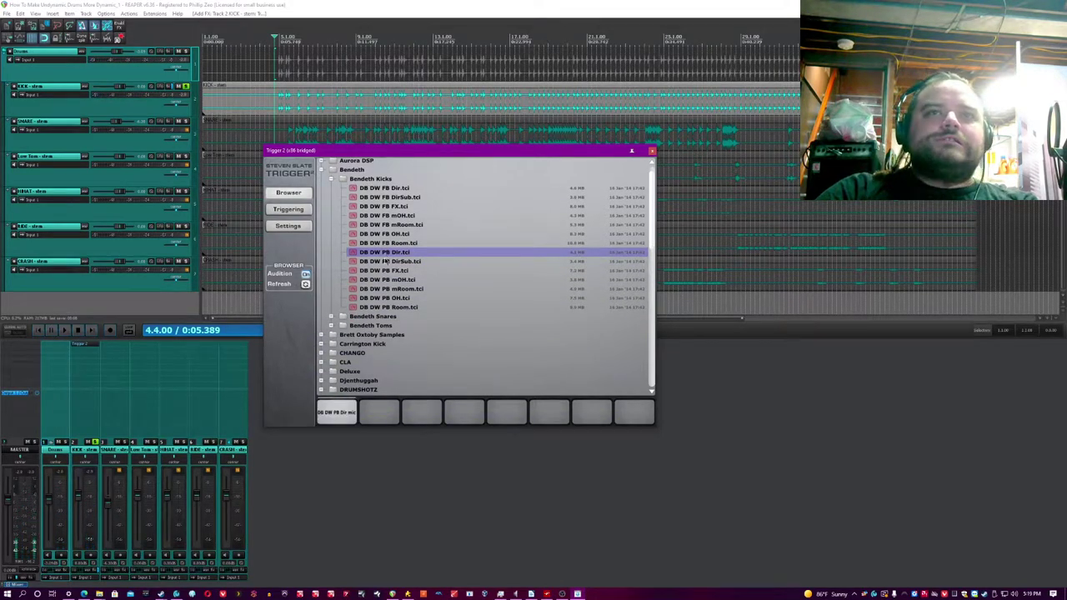
pyautogui.moveTo(386, 262); pyautogui.dragTo(377, 411)
pyautogui.click(288, 210)
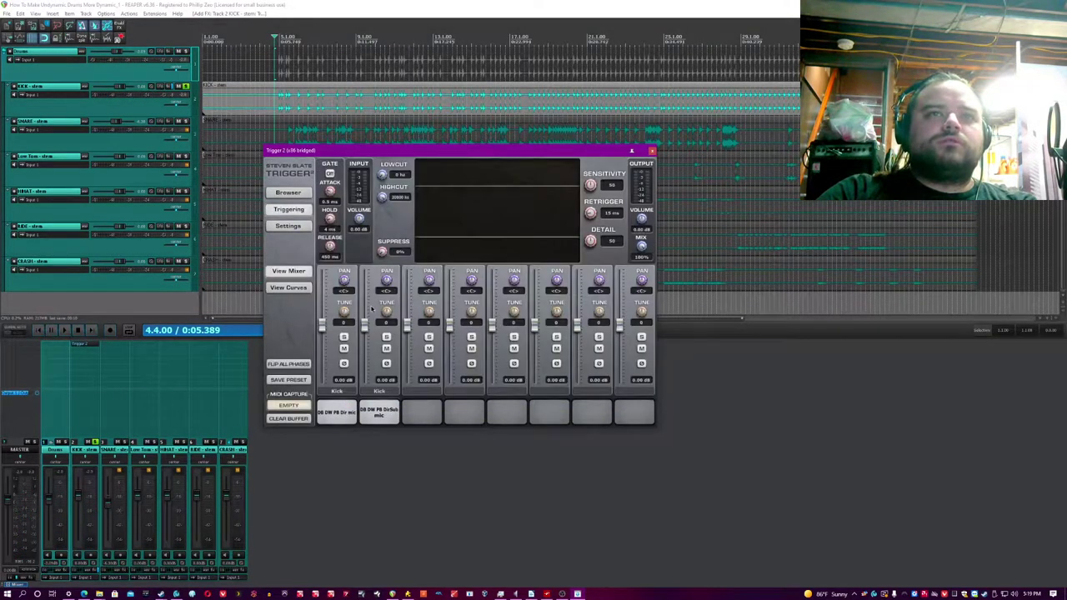
pyautogui.click(422, 4)
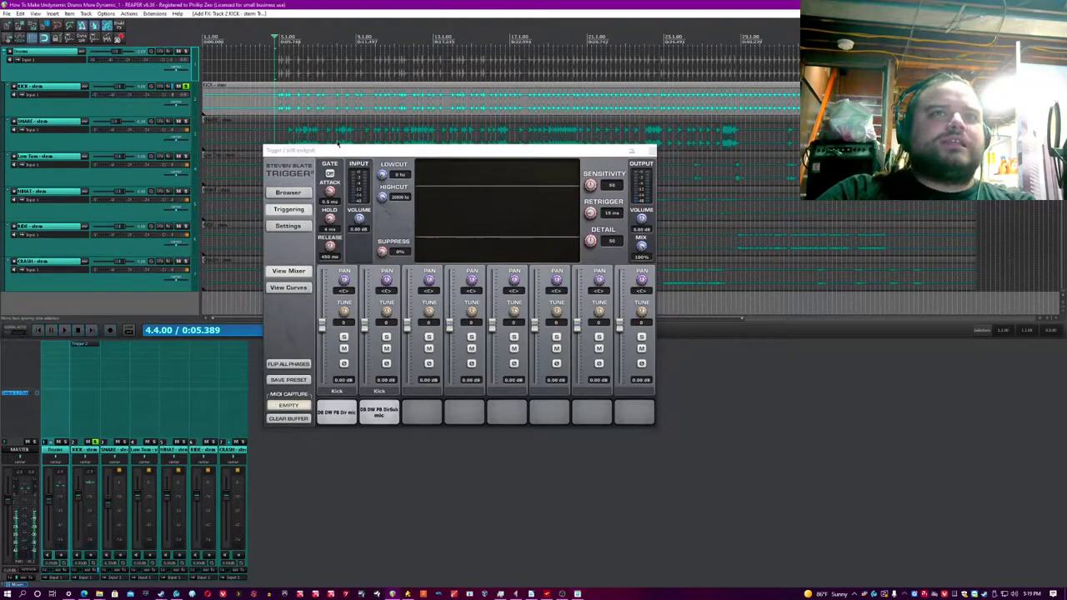
# Step: Move the Trigger window further clear of the tracks, play the kick to check triggering, and show the sample slots' curve settings
pyautogui.moveTo(336, 150); pyautogui.dragTo(419, 180)
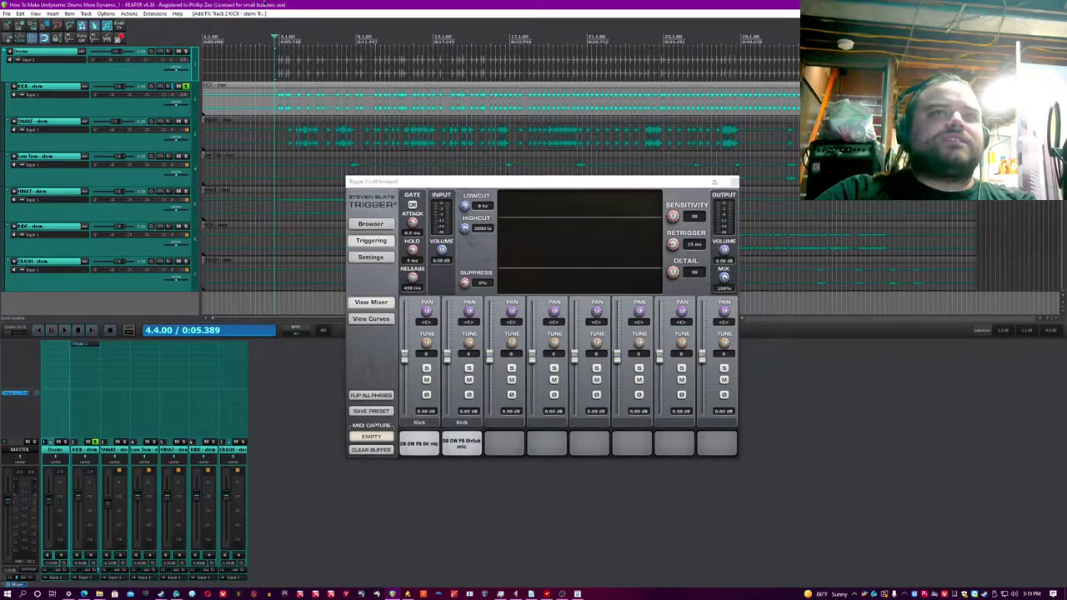
pyautogui.press('space')
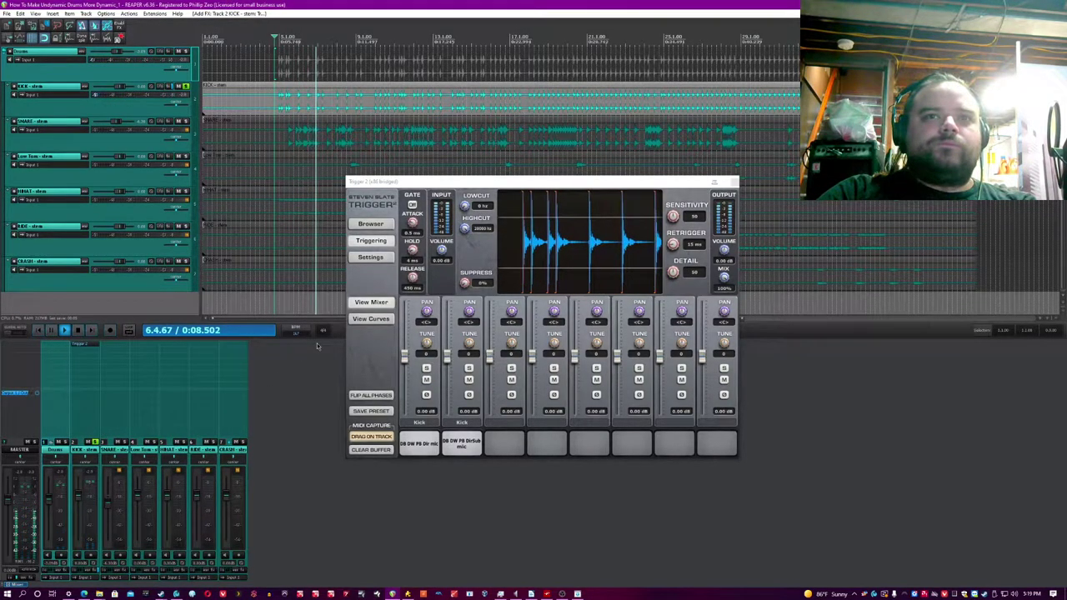
pyautogui.press('space')
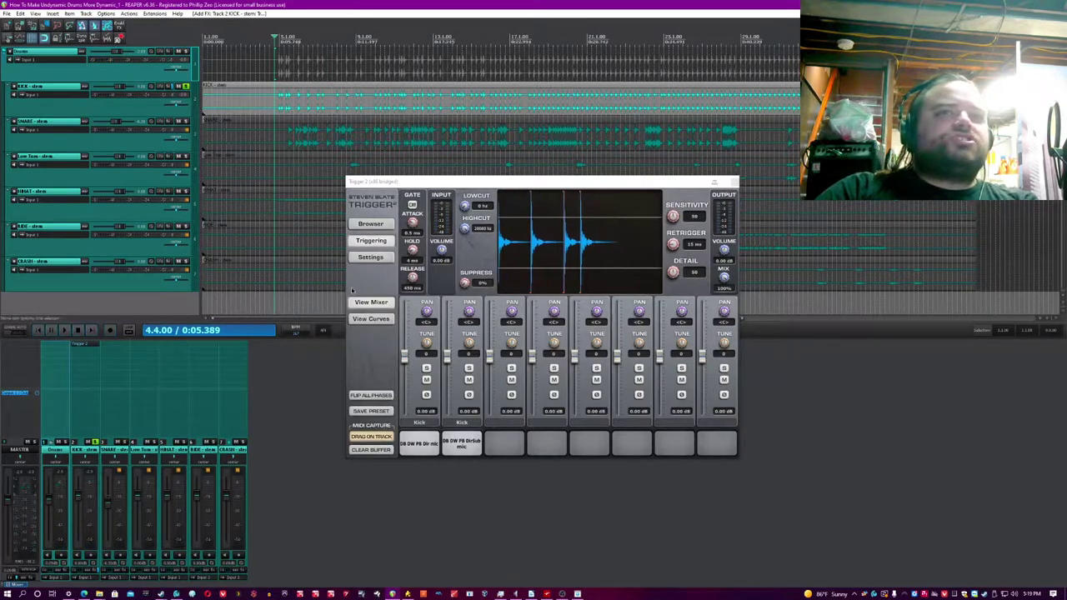
pyautogui.click(370, 319)
pyautogui.click(370, 319)
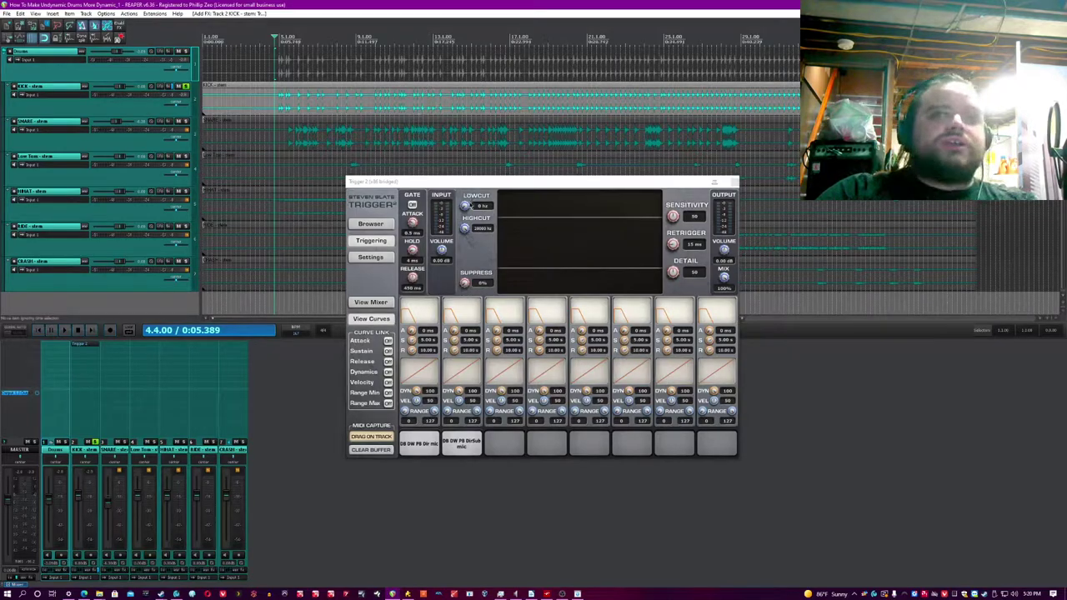
# Step: Raise Trigger's low cut to about 119 Hz and lower its high cut to about 14.5 kHz
pyautogui.click(468, 236)
pyautogui.moveTo(465, 198); pyautogui.dragTo(414, 12)
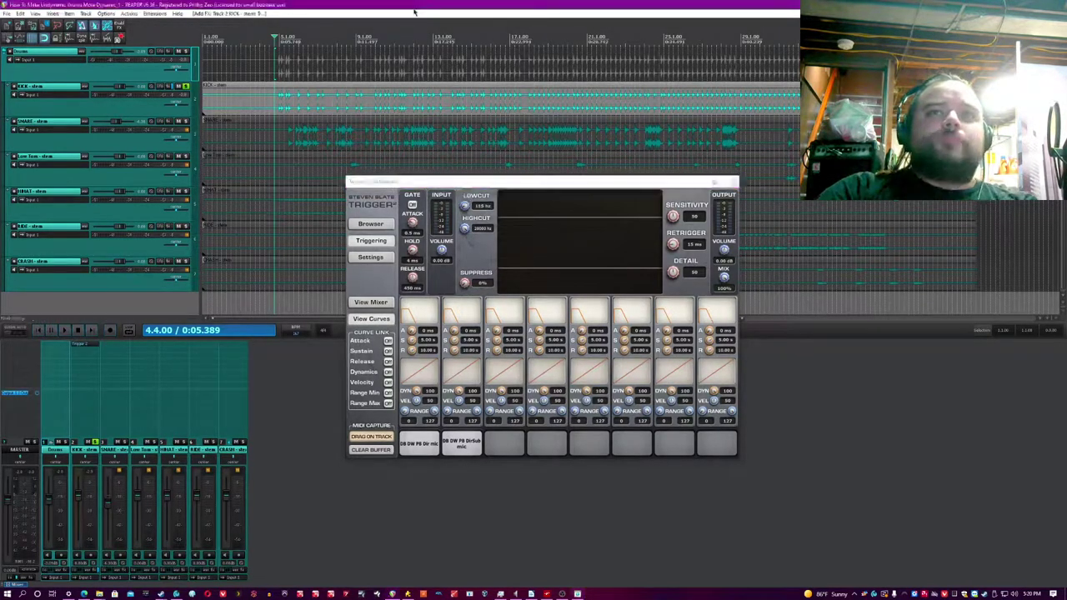
pyautogui.moveTo(464, 228); pyautogui.dragTo(460, 253)
pyautogui.click(386, 4)
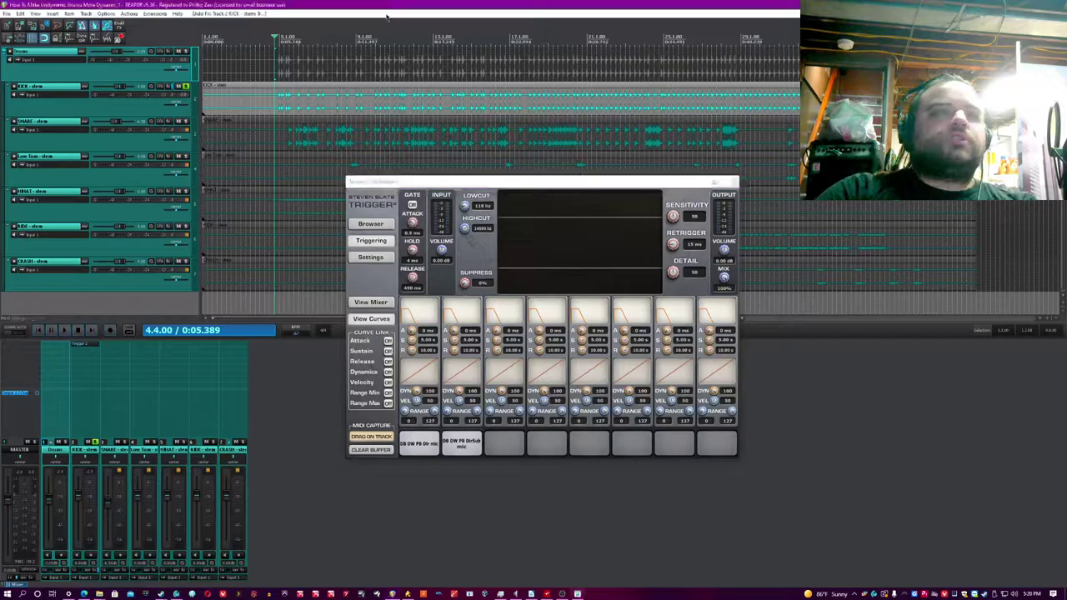
# Step: Play the kick track while lowering Trigger's Detail threshold and setting its low cut to 98 Hz
pyautogui.press('space')
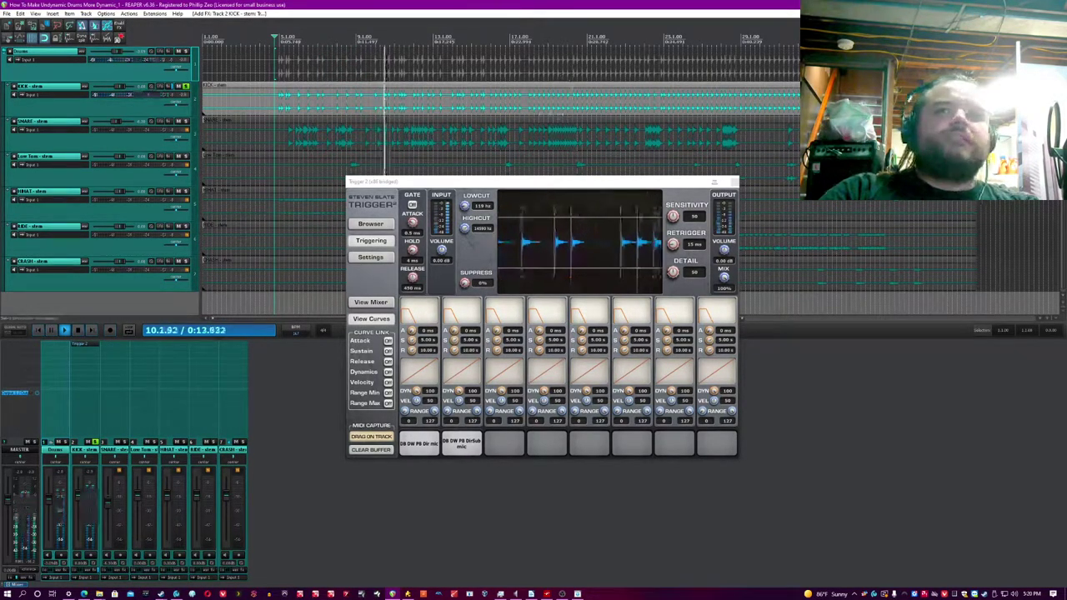
pyautogui.moveTo(673, 272); pyautogui.dragTo(674, 281)
pyautogui.click(443, 4)
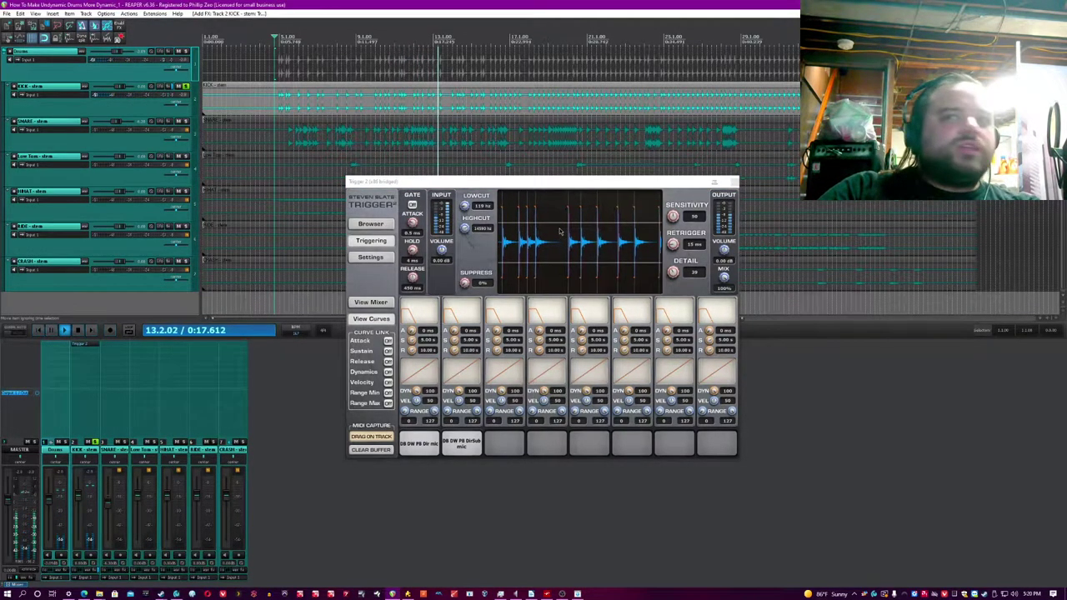
pyautogui.moveTo(465, 206)
pyautogui.mouseDown()
pyautogui.moveTo(471, 196)
pyautogui.moveTo(460, 235)
pyautogui.moveTo(464, 218)
pyautogui.mouseUp()
pyautogui.click(515, 4)
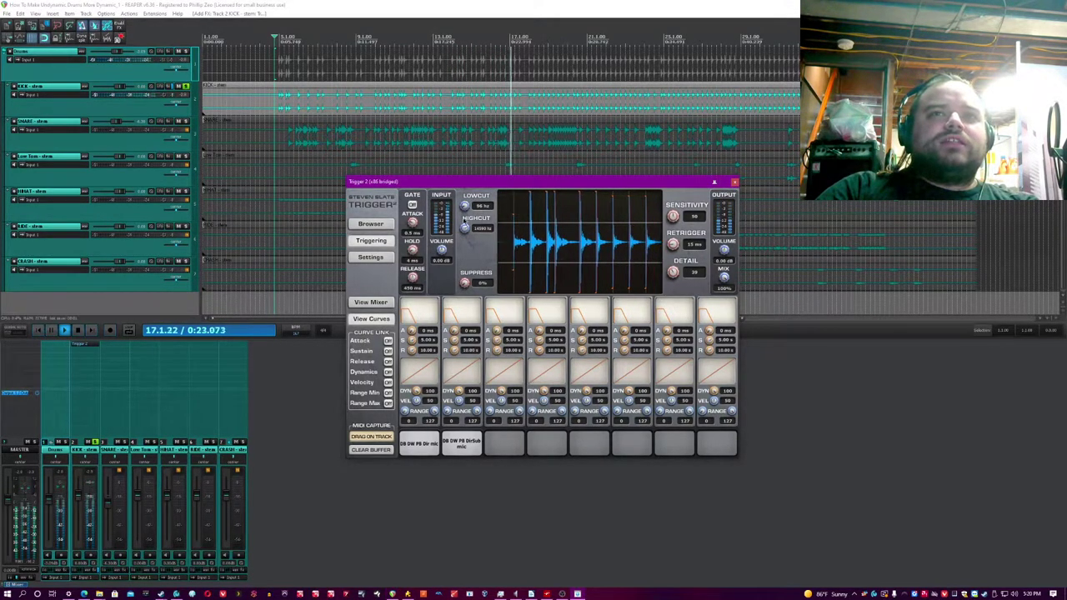
pyautogui.click(458, 4)
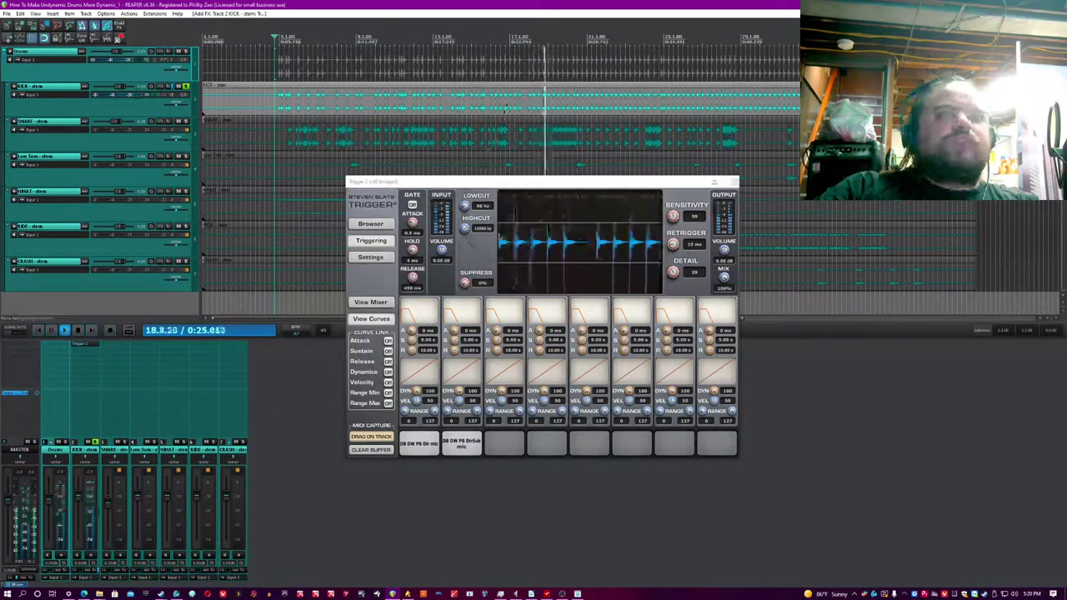
pyautogui.press('space')
# Step: Add ReaComp to the kick track ahead of Trigger 2, and spread both plugin windows apart
pyautogui.click(90, 359)
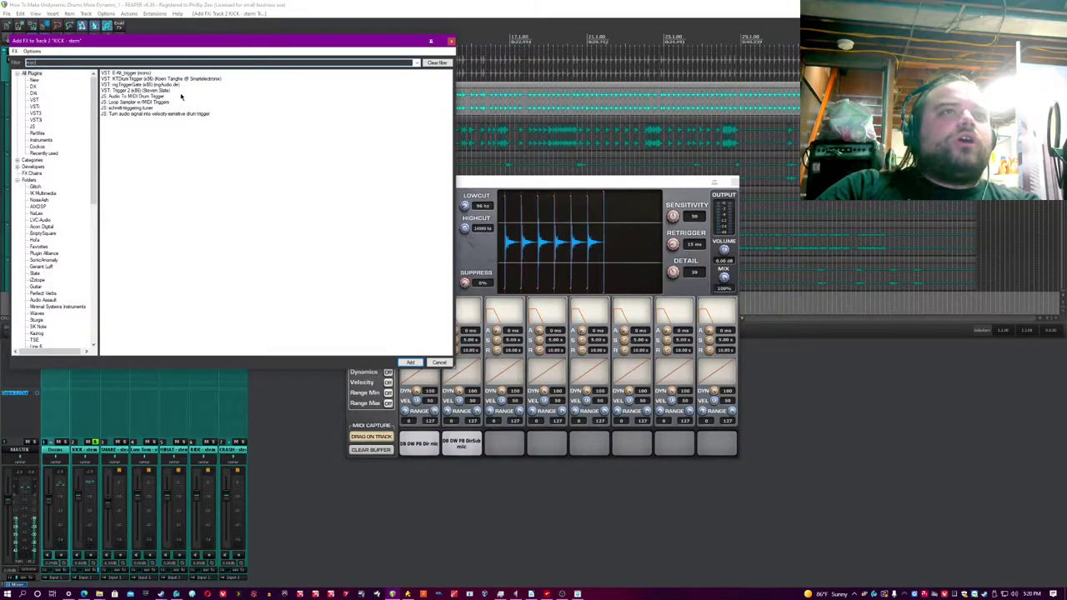
pyautogui.write('reac')
pyautogui.doubleClick(127, 79)
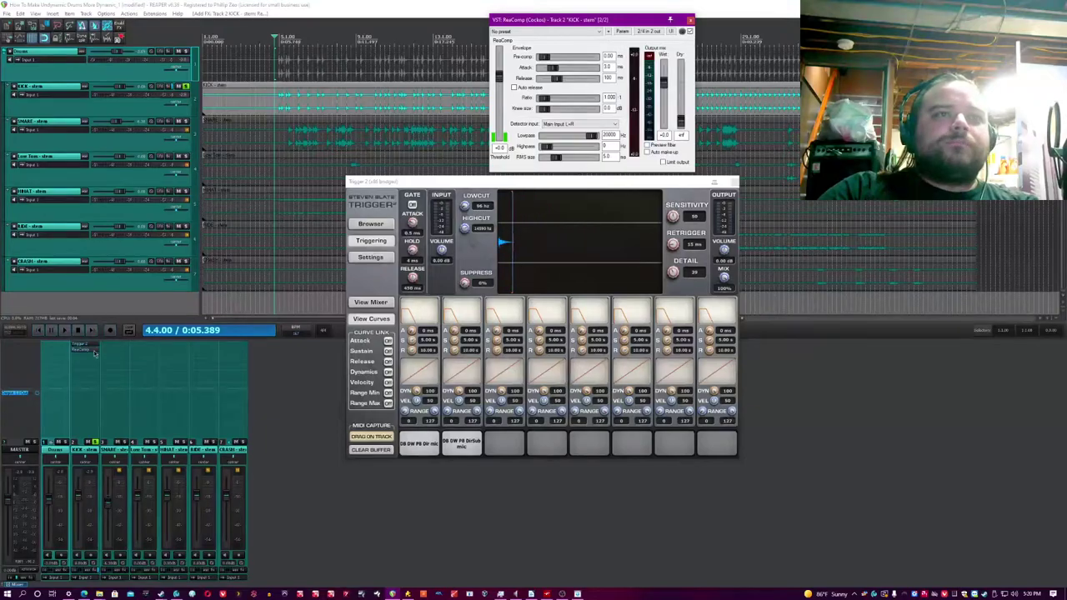
pyautogui.moveTo(94, 353); pyautogui.dragTo(93, 350)
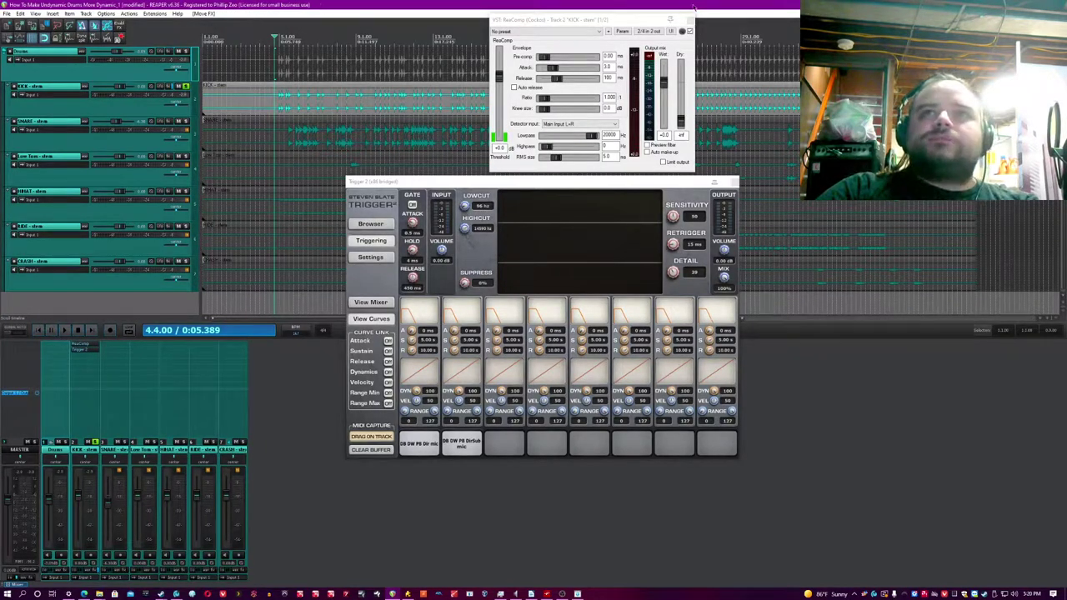
pyautogui.moveTo(674, 22); pyautogui.dragTo(362, 287)
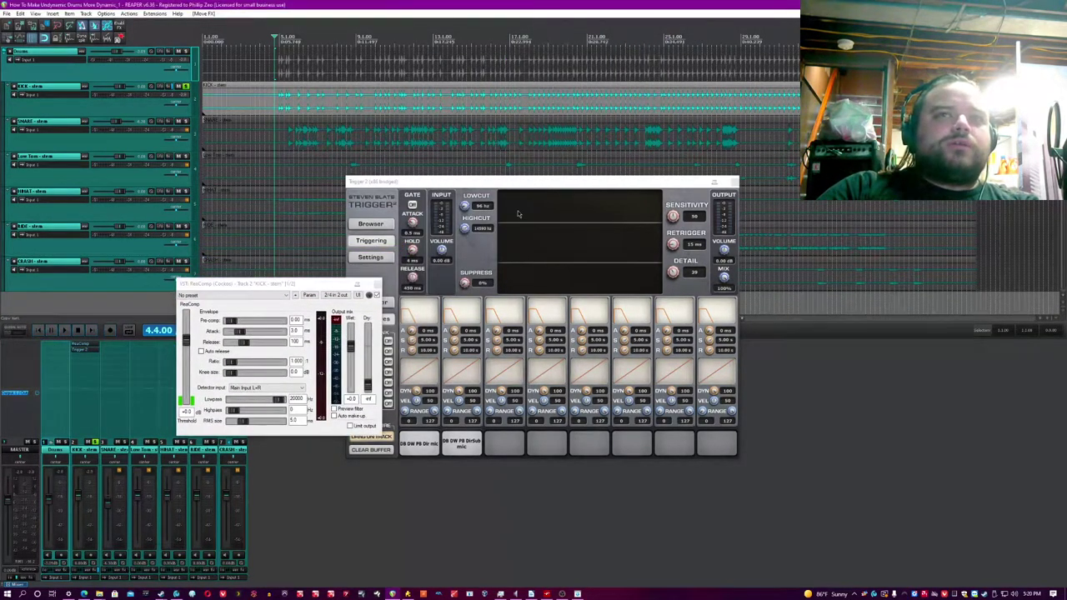
pyautogui.moveTo(503, 181); pyautogui.dragTo(641, 229)
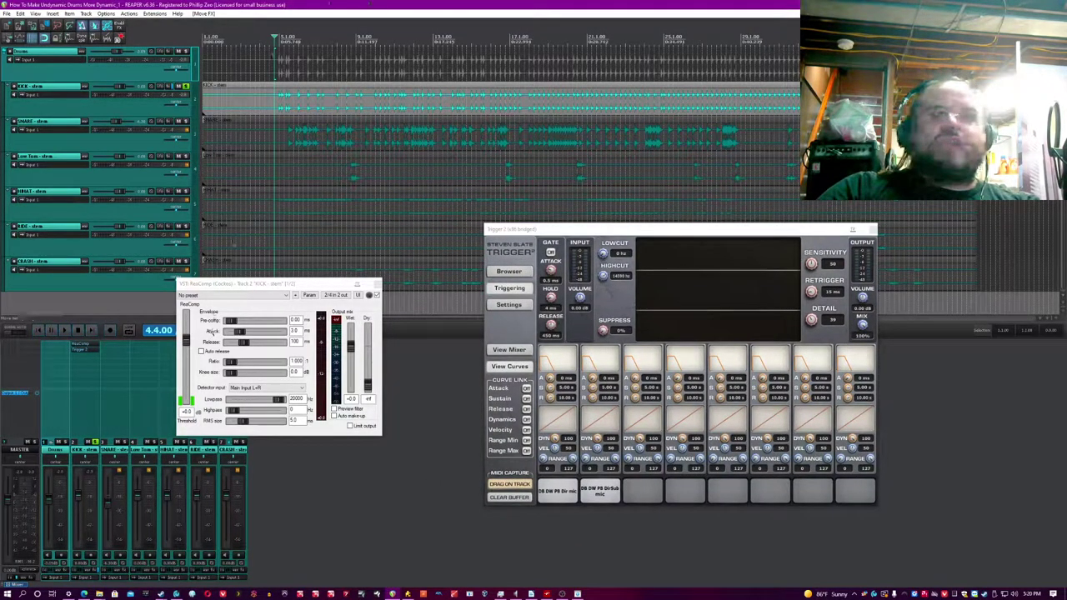
# Step: During playback, set ReaComp's threshold to -15.3 dB, attack to 36.3 ms, release to 213 ms and ratio to 26:1
pyautogui.moveTo(231, 361); pyautogui.dragTo(250, 336)
pyautogui.press('space')
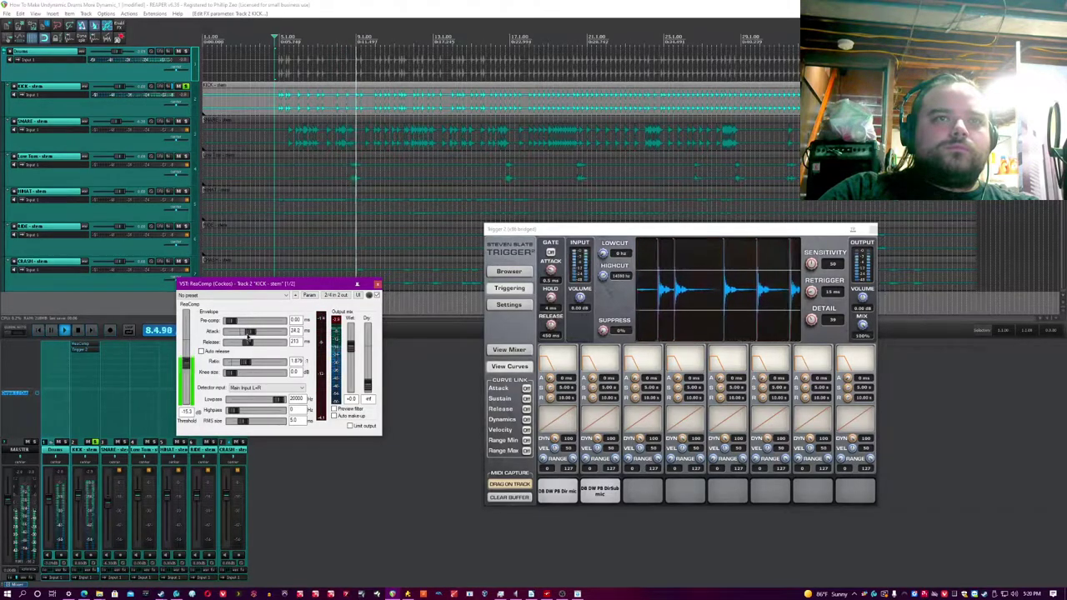
pyautogui.click(508, 3)
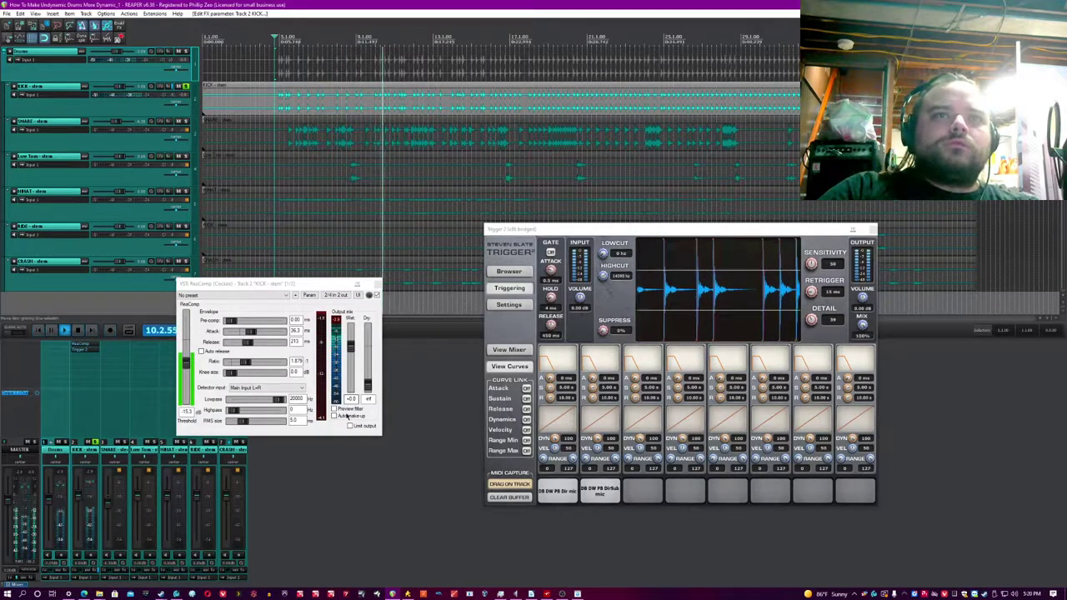
pyautogui.moveTo(238, 360); pyautogui.dragTo(265, 365)
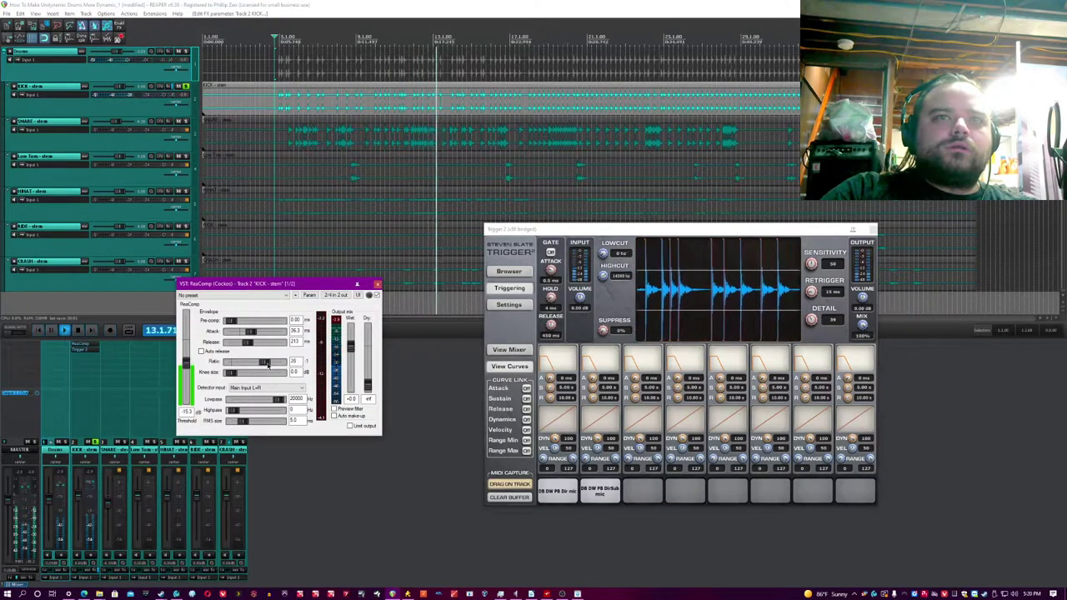
pyautogui.click(517, 4)
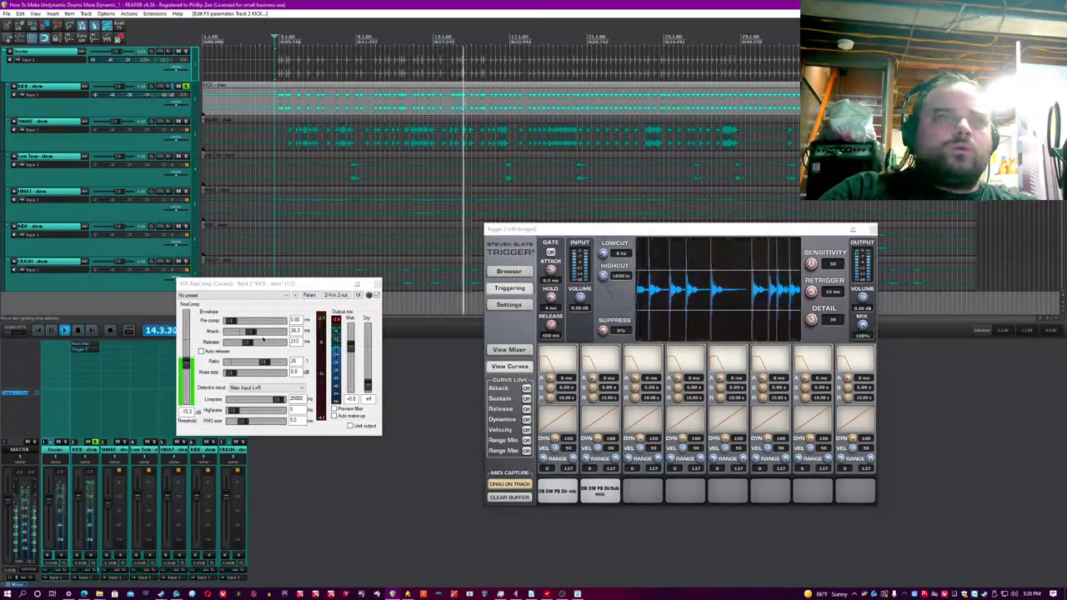
# Step: Lower ReaComp's threshold to -21.3 dB and lengthen its release while listening to the kick
pyautogui.click(260, 342)
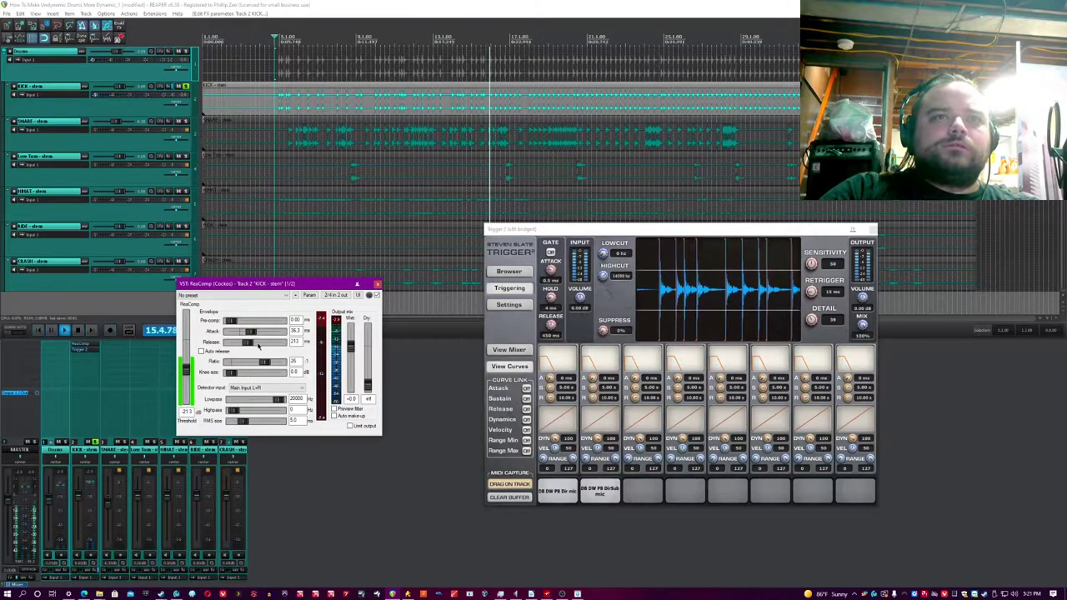
pyautogui.click(259, 343)
pyautogui.click(297, 5)
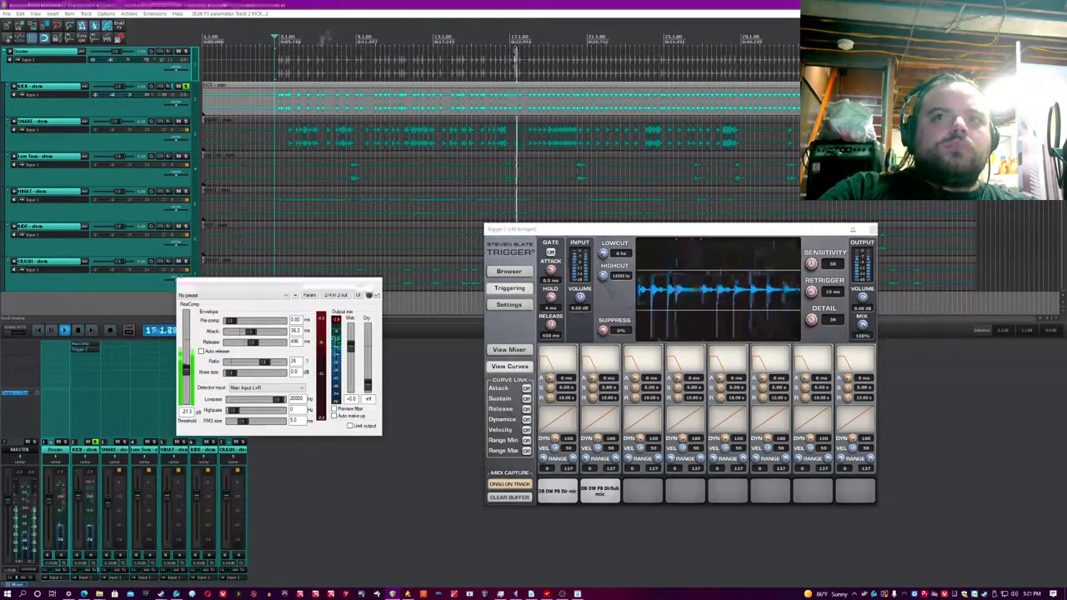
pyautogui.doubleClick(402, 5)
pyautogui.doubleClick(402, 6)
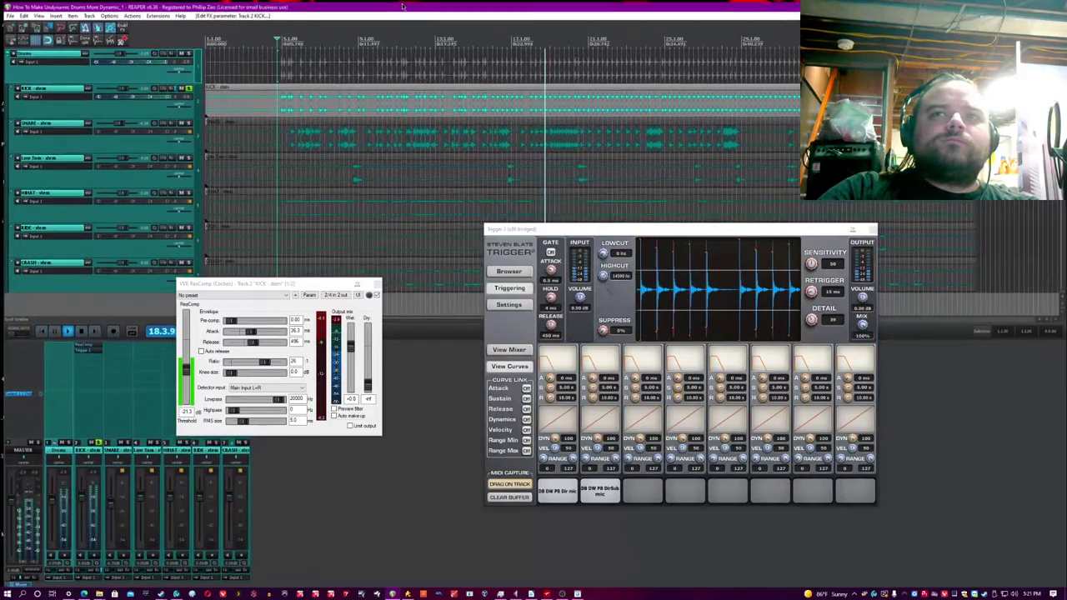
pyautogui.moveTo(403, 6); pyautogui.dragTo(402, 6)
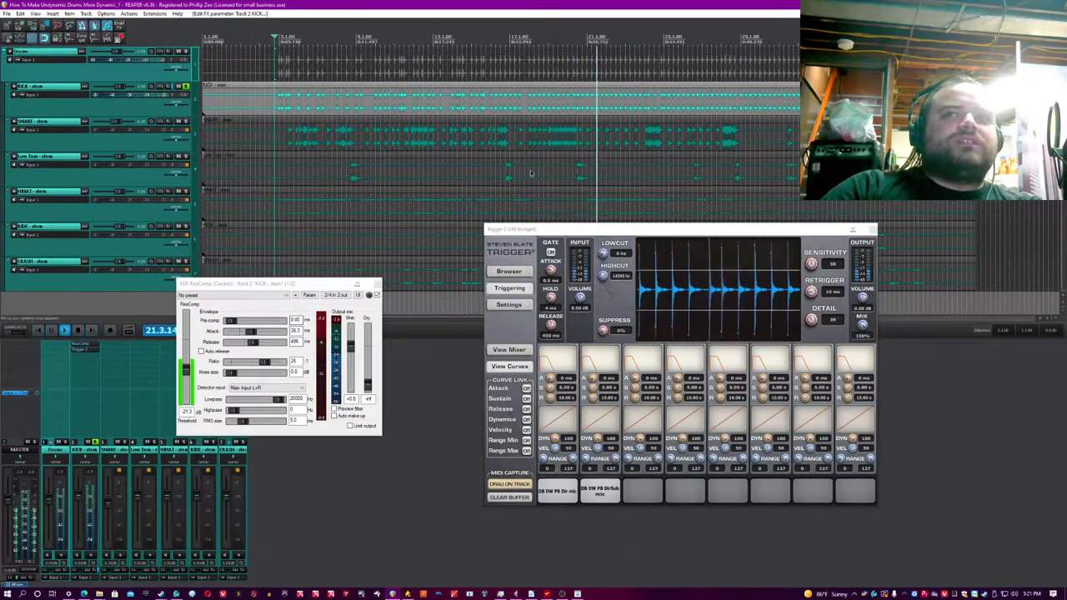
pyautogui.press('space')
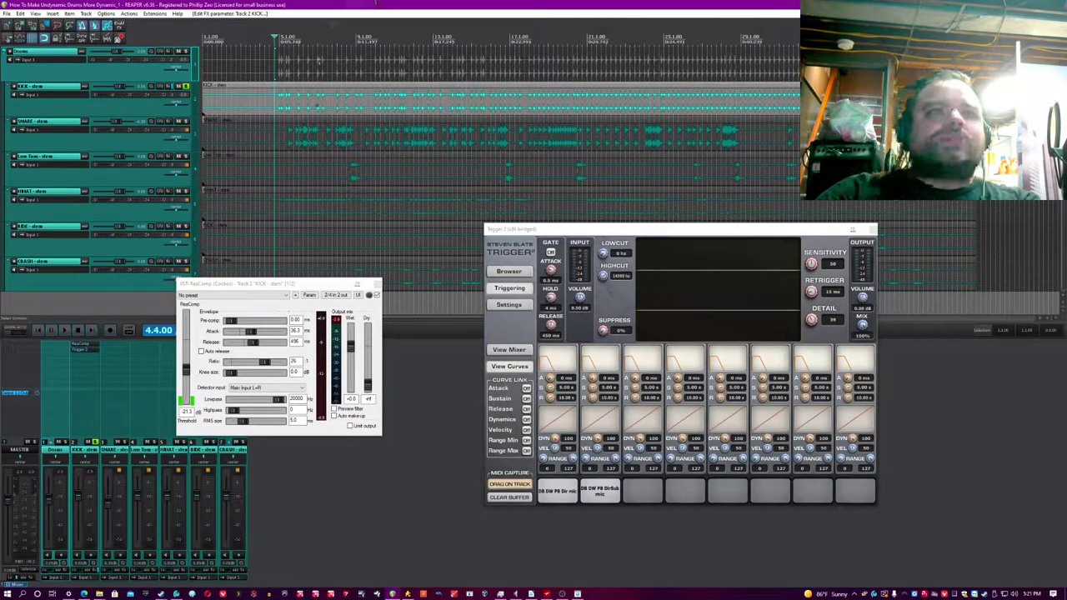
# Step: Reduce ReaComp's ratio to 21:1 while playing the triggered kick, and save the project
pyautogui.press('space')
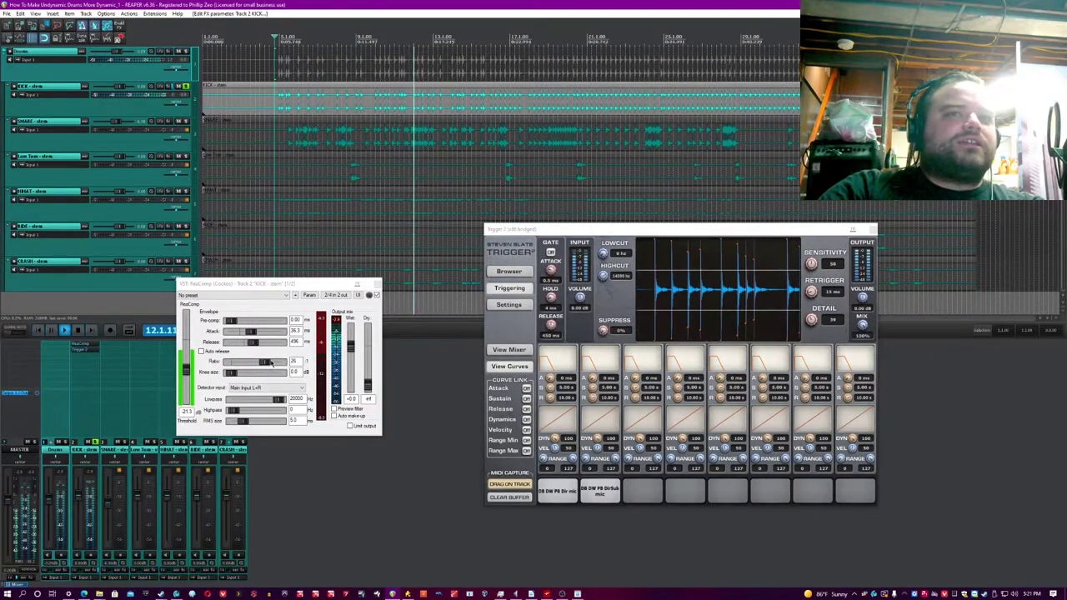
pyautogui.moveTo(269, 362); pyautogui.dragTo(272, 366)
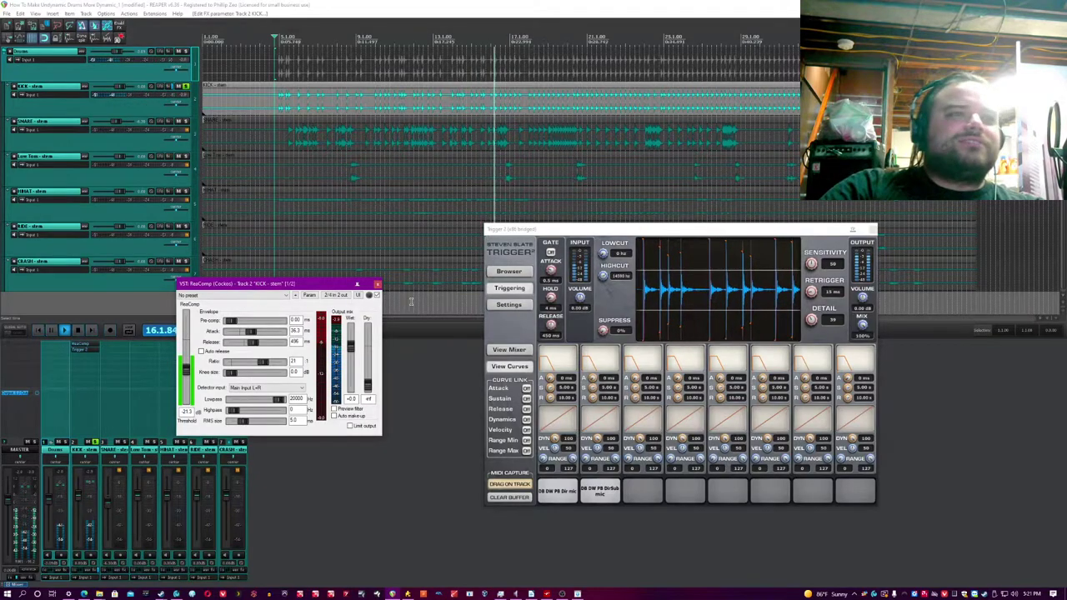
pyautogui.click(601, 4)
pyautogui.hotkey('ctrl', 's')
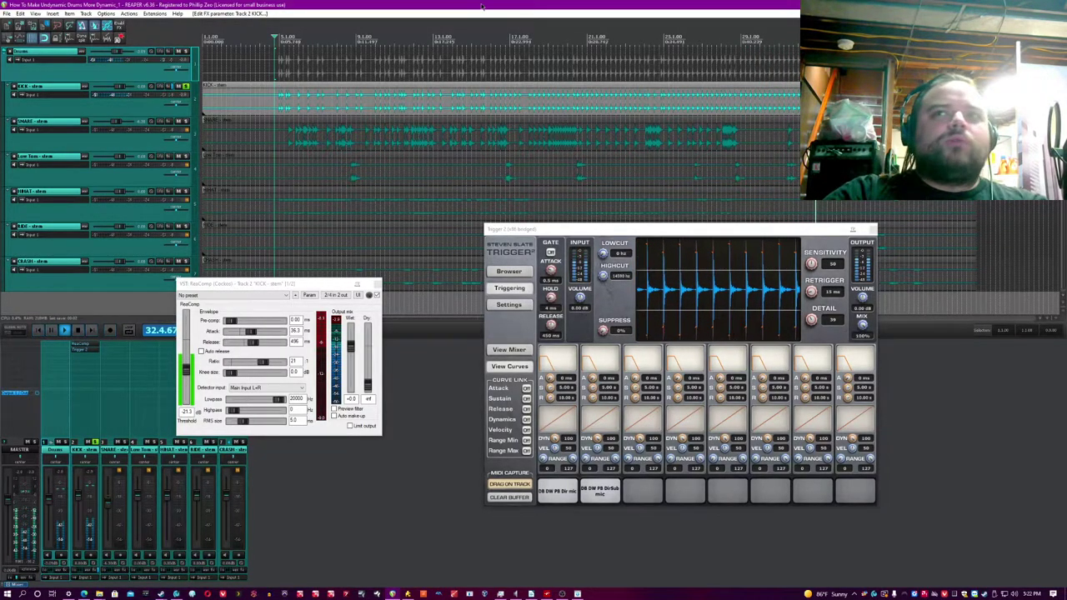
pyautogui.press('space')
# Step: Render the kick track to a new stem track with the original muted, and enlarge the rendered track to inspect its waveform
pyautogui.rightClick(121, 104)
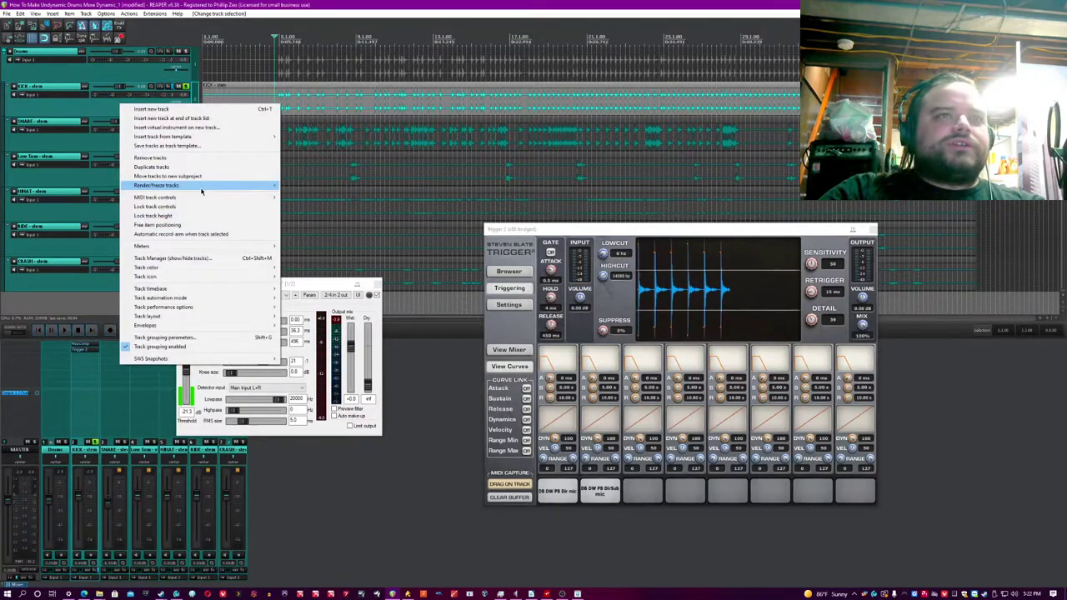
pyautogui.moveTo(207, 187)
pyautogui.click(292, 199)
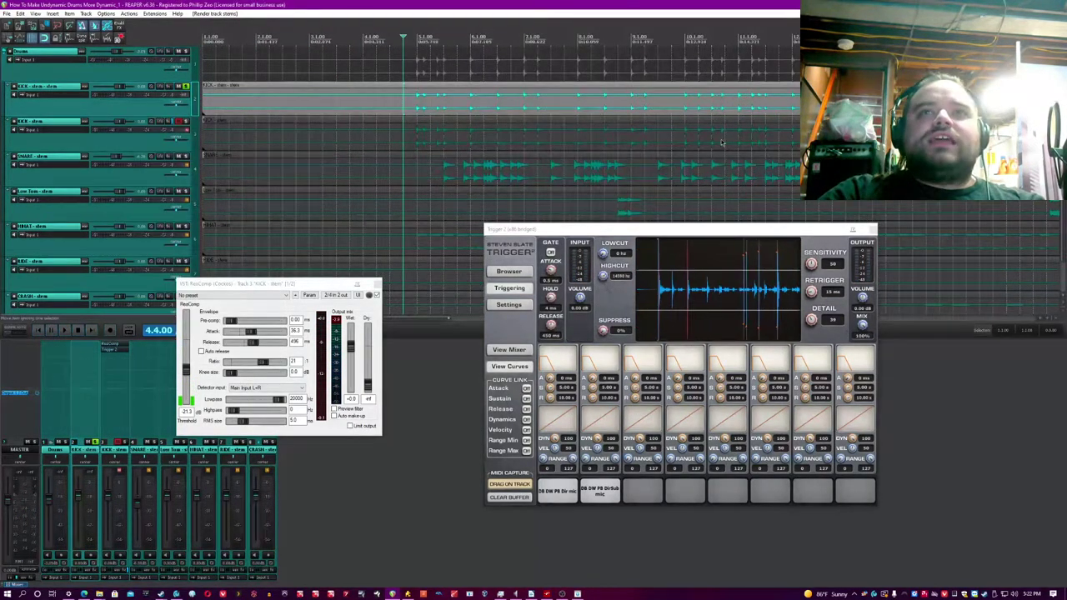
pyautogui.click(715, 100)
pyautogui.scroll(3, 270, 87)
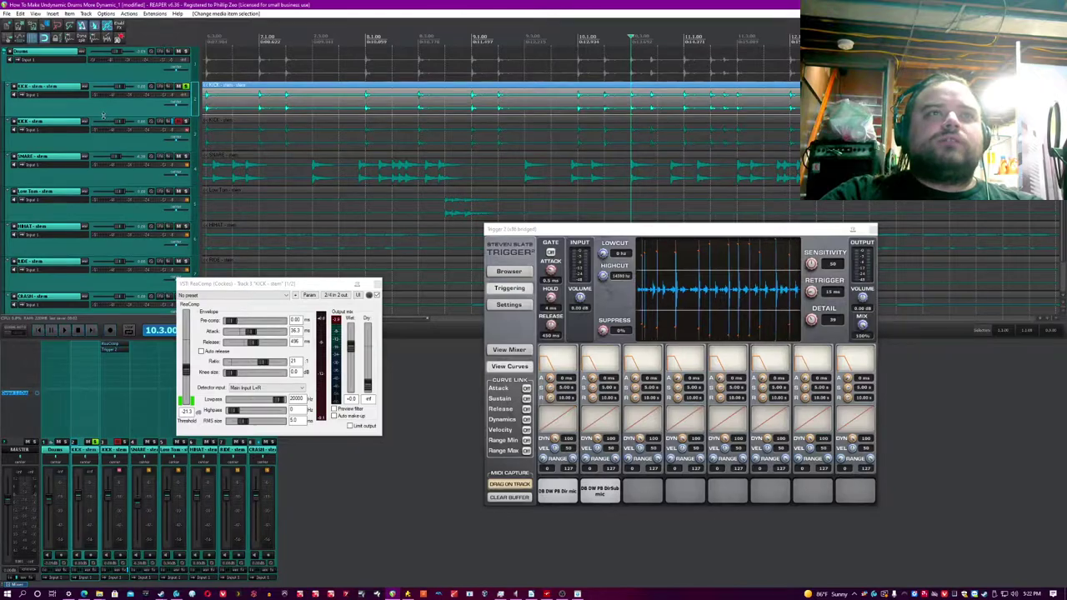
pyautogui.moveTo(103, 116); pyautogui.dragTo(104, 187)
pyautogui.scroll(-4, 764, 189)
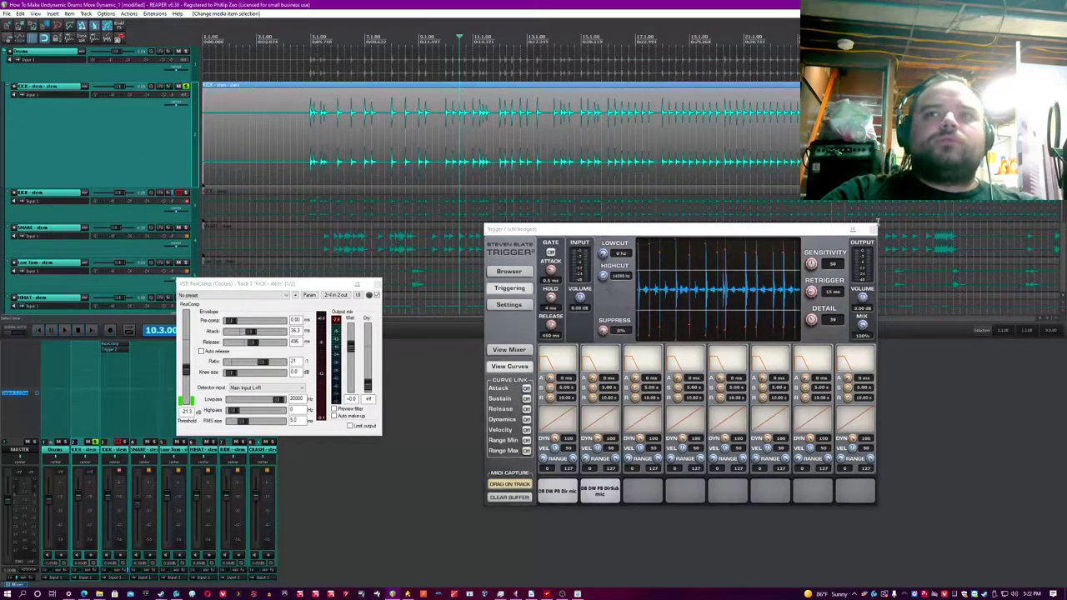
# Step: Disable Trigger 2 on the original kick track with the plugin windows closed, and unmute that track
pyautogui.click(873, 228)
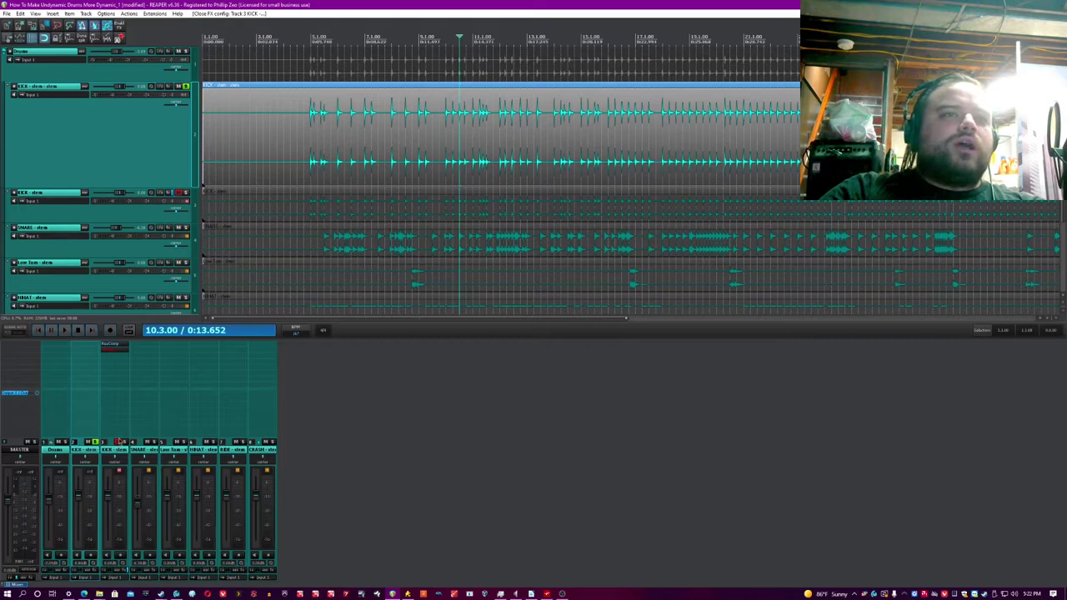
pyautogui.click(118, 446)
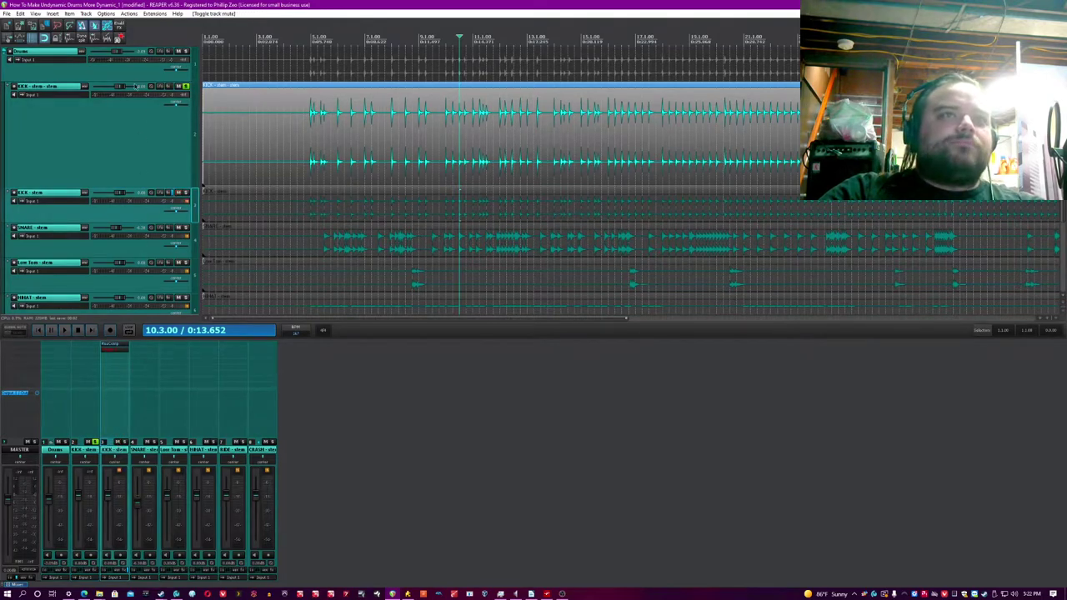
# Step: Insert a new track named Kick above the rendered kick stem, and unsolo the rendered stem
pyautogui.hotkey('ctrl', 't')
pyautogui.write('Kick')
pyautogui.press('Return')
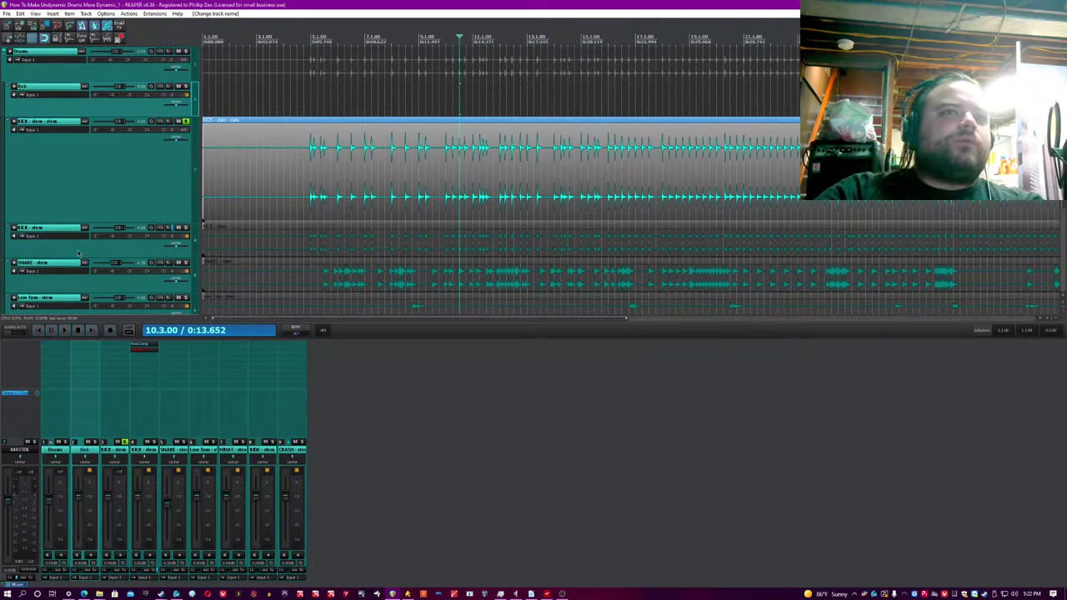
pyautogui.click(155, 192)
pyautogui.click(186, 122)
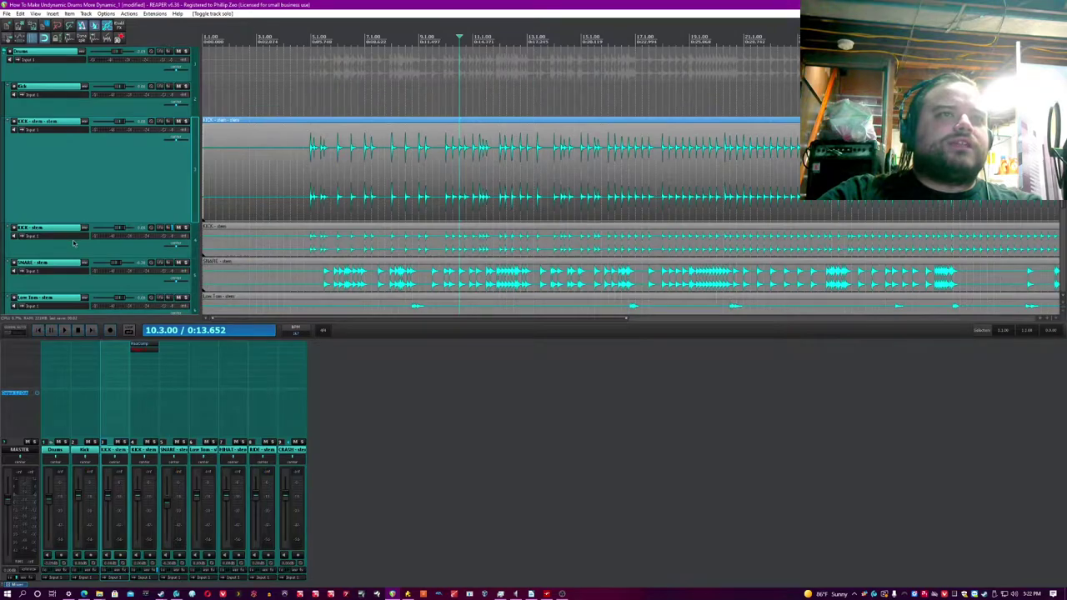
# Step: Solo the Kick folder with both kick stems nested inside, and lower the original kick stem's volume by almost 8 dB
pyautogui.hotkey('ctrl', 's')
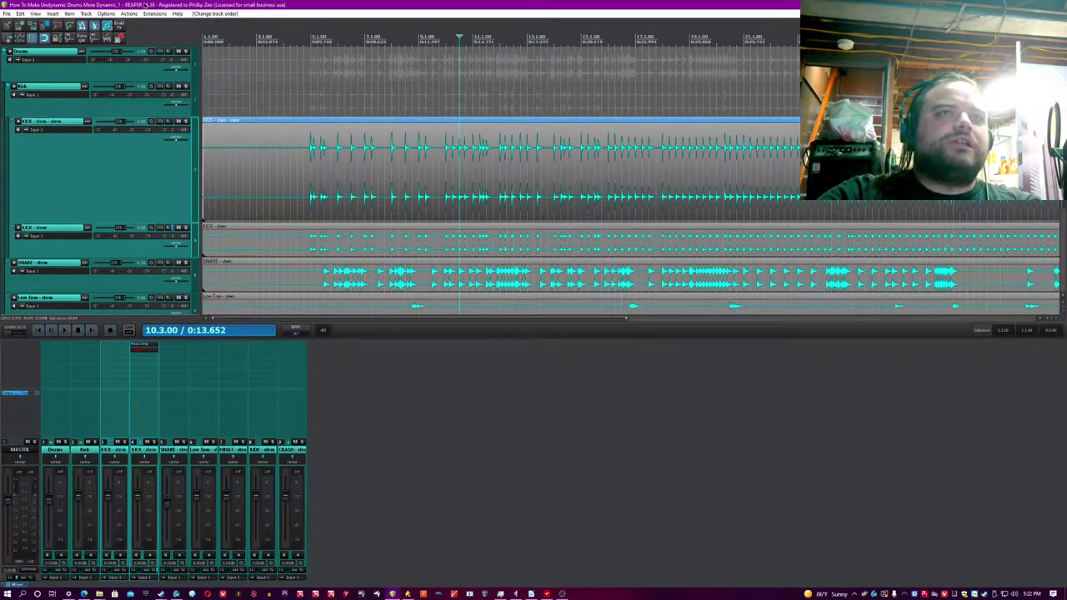
pyautogui.click(187, 86)
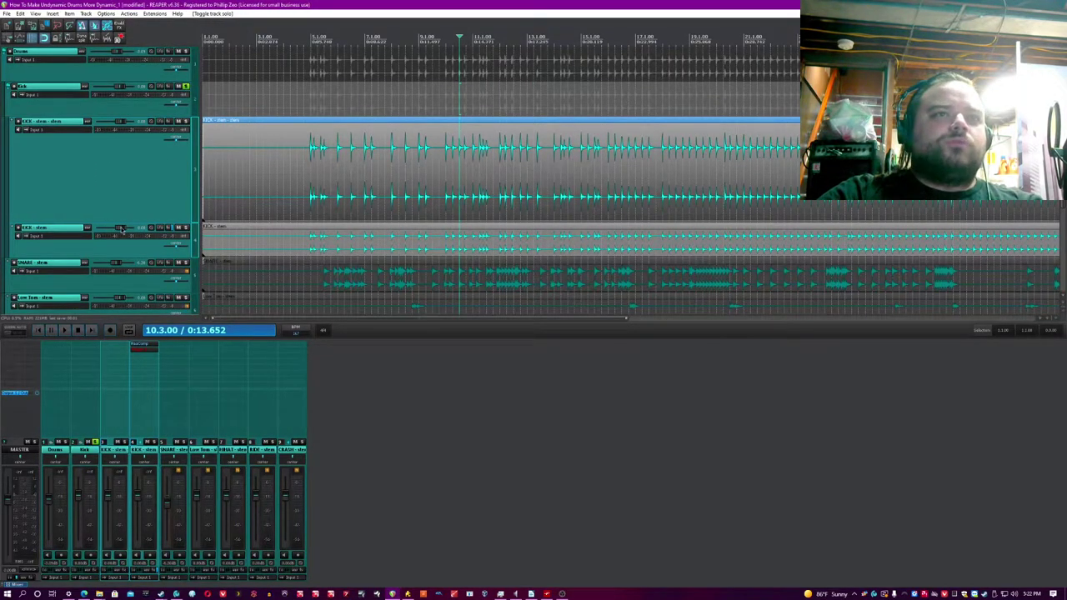
pyautogui.moveTo(121, 229); pyautogui.dragTo(117, 229)
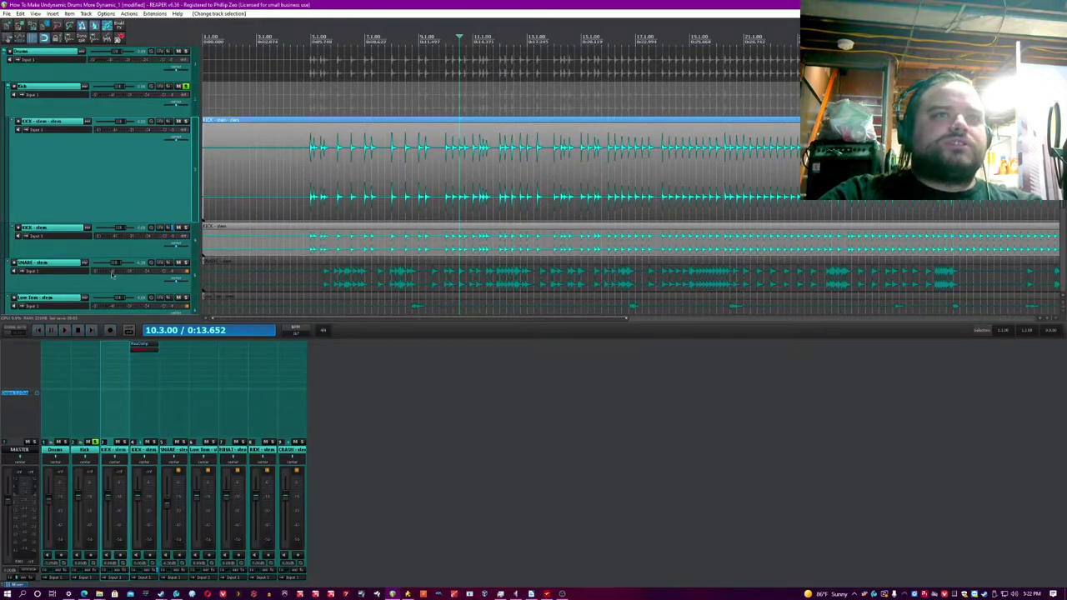
pyautogui.click(125, 250)
pyautogui.moveTo(117, 230); pyautogui.dragTo(115, 229)
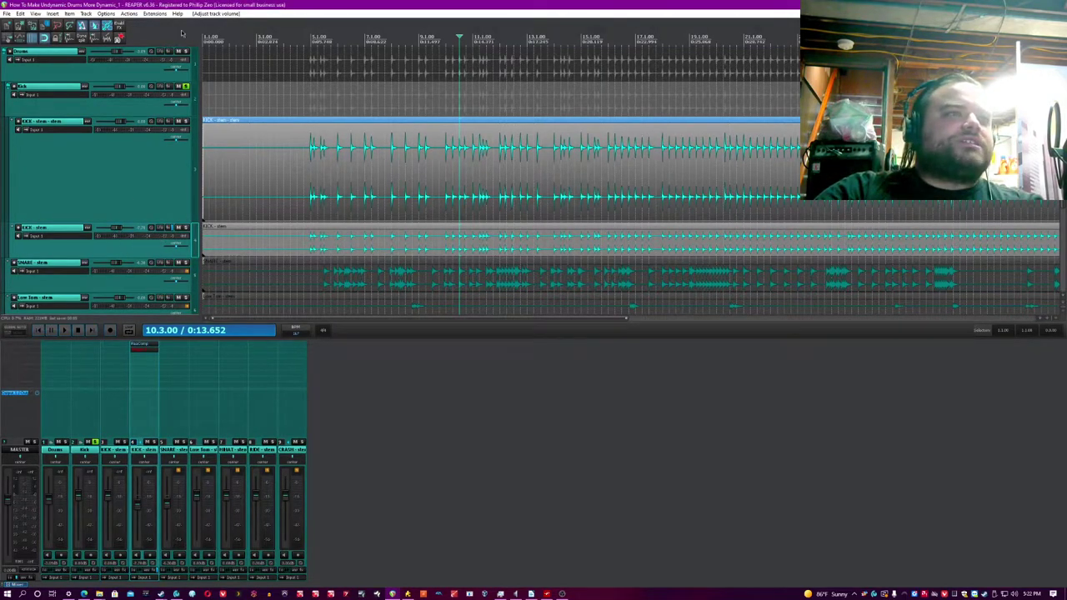
# Step: Remove all effects from the original kick stem track and save the project
pyautogui.keyDown('shift'); pyautogui.click(153, 345); pyautogui.keyUp('shift')
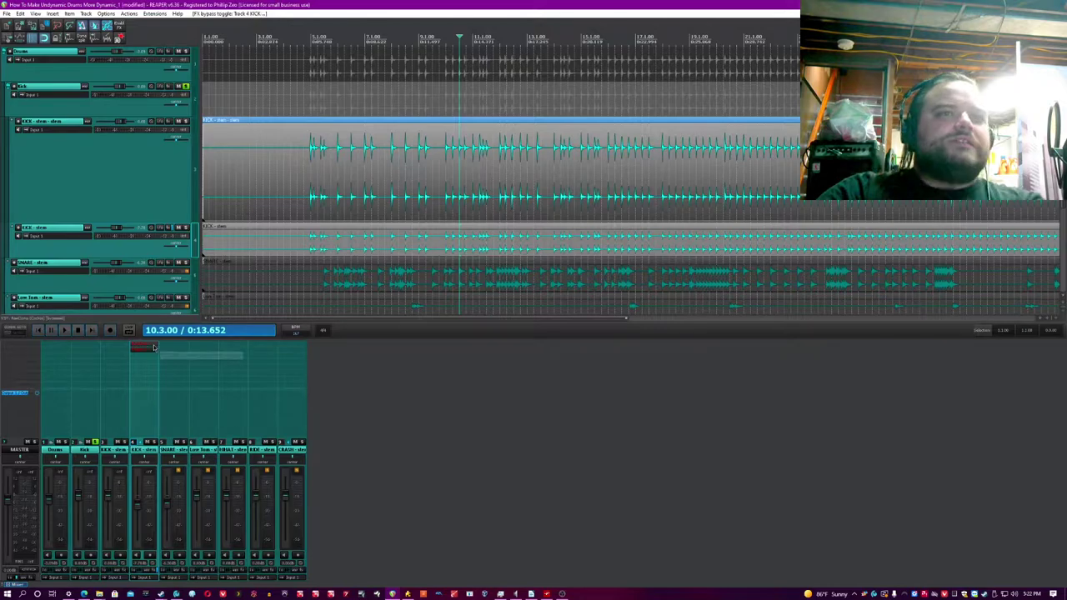
pyautogui.keyDown('alt'); pyautogui.click(153, 346); pyautogui.keyUp('alt')
pyautogui.keyDown('alt'); pyautogui.click(153, 345); pyautogui.keyUp('alt')
pyautogui.hotkey('ctrl', 's')
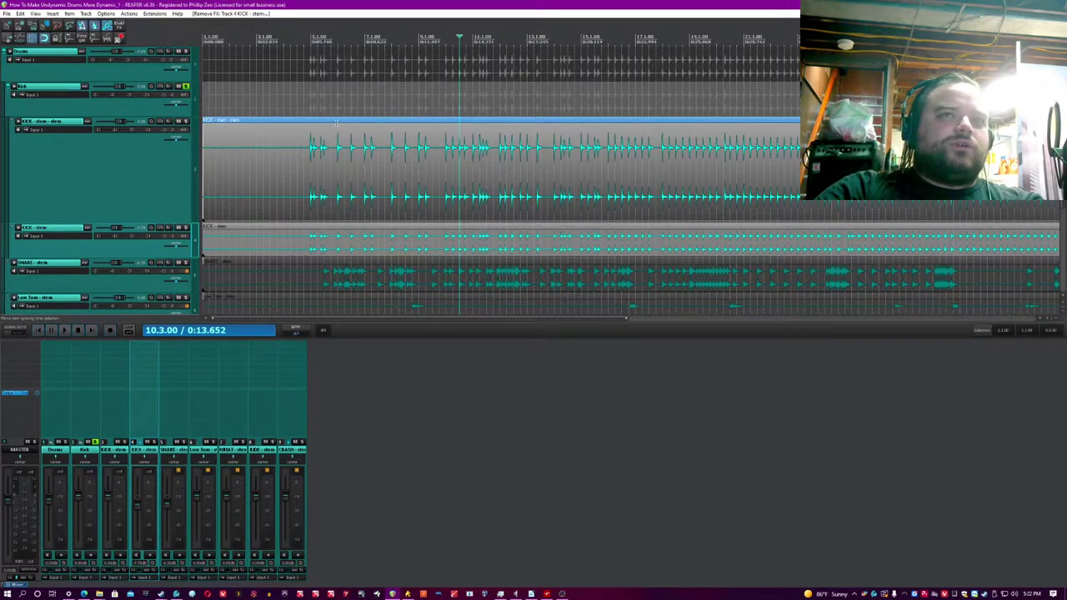
# Step: Play both kick stems together, and compare the alignment of their waveforms at the first kick hit
pyautogui.click(317, 102)
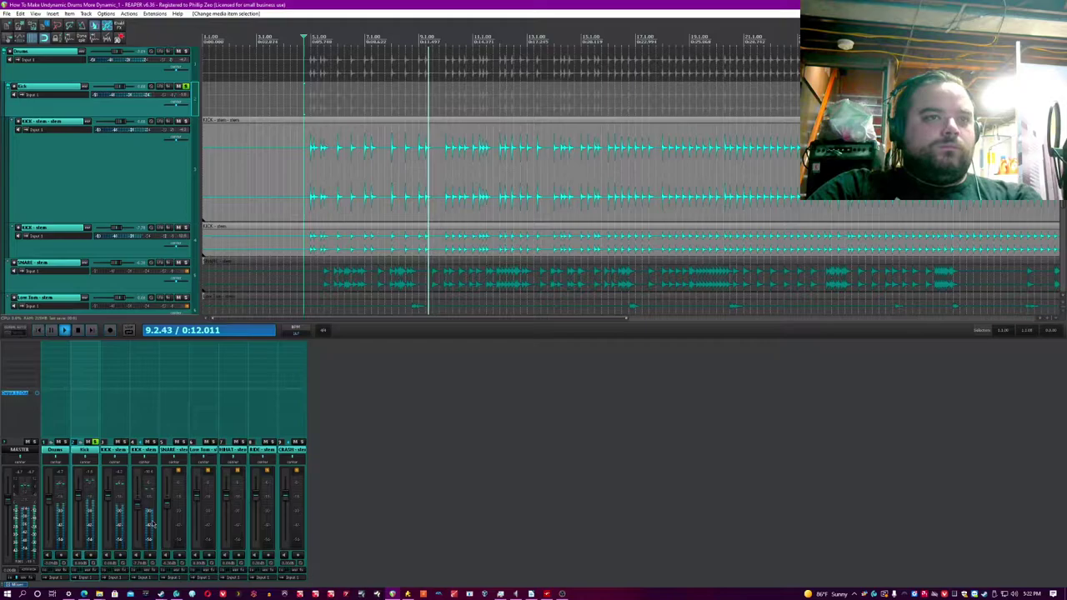
pyautogui.press('space')
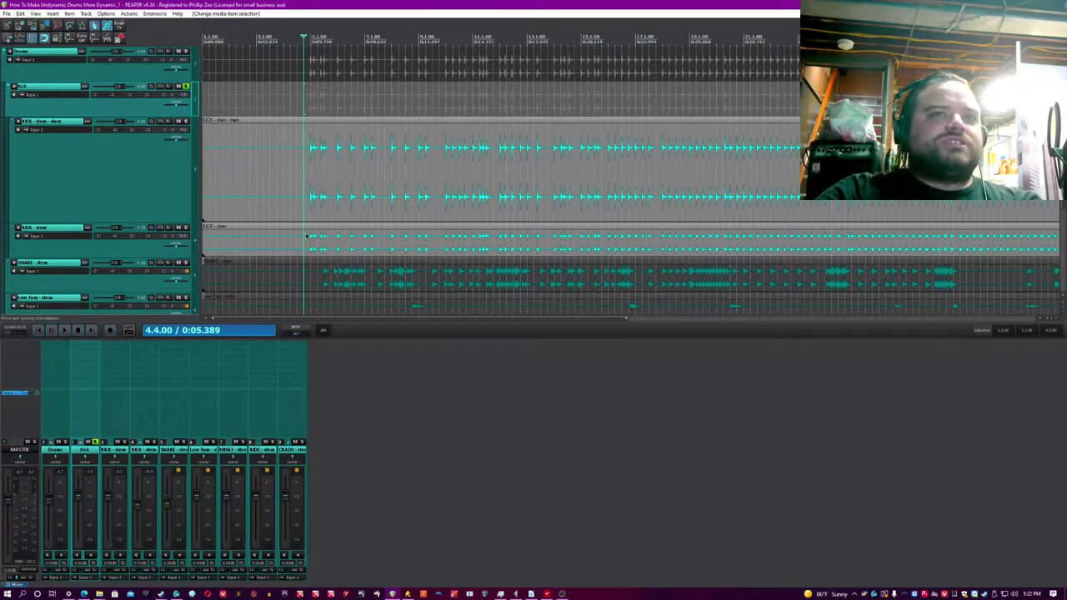
pyautogui.click(309, 204)
pyautogui.scroll(8, 634, 163)
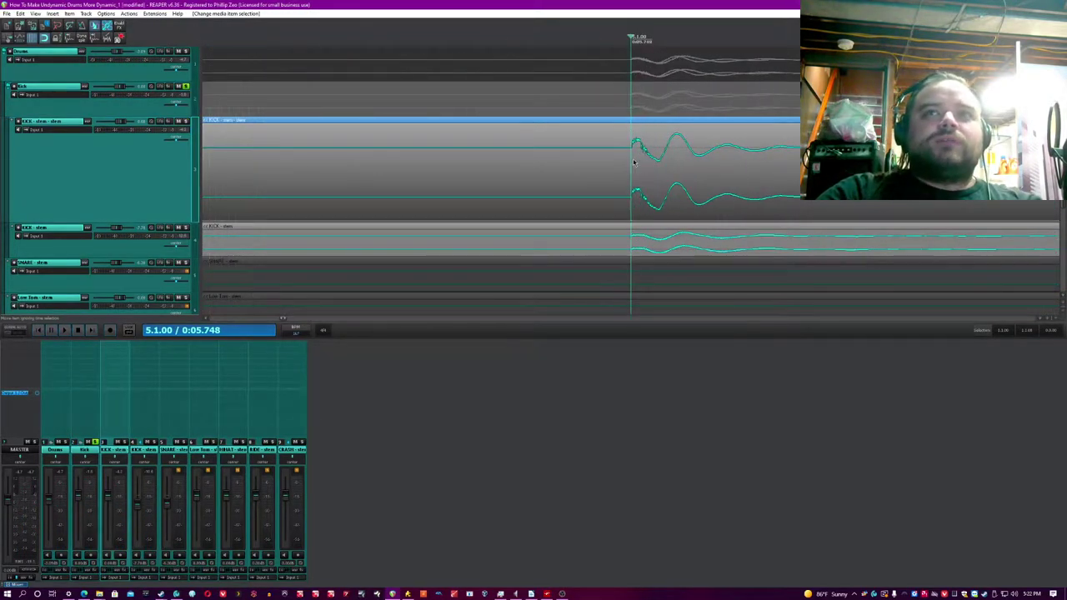
pyautogui.scroll(-2, 630, 147)
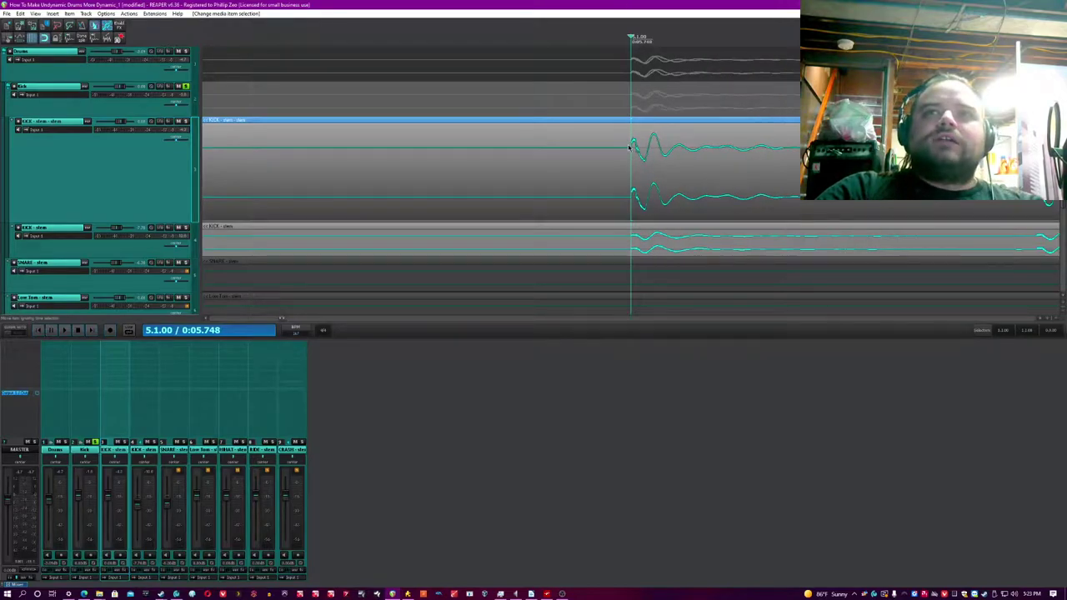
pyautogui.scroll(-1, 747, 176)
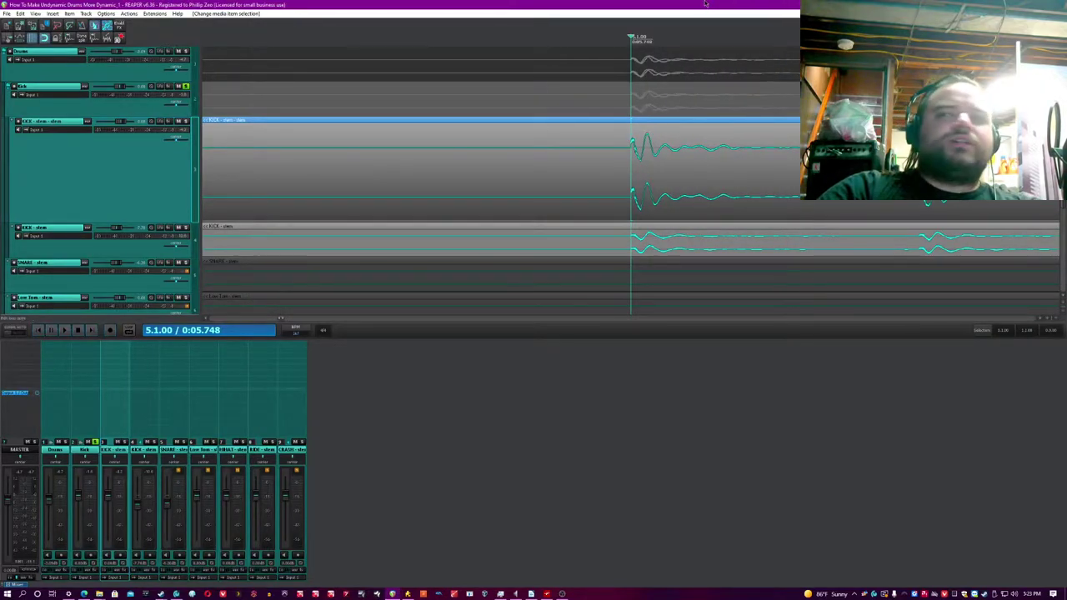
pyautogui.scroll(-4, 655, 121)
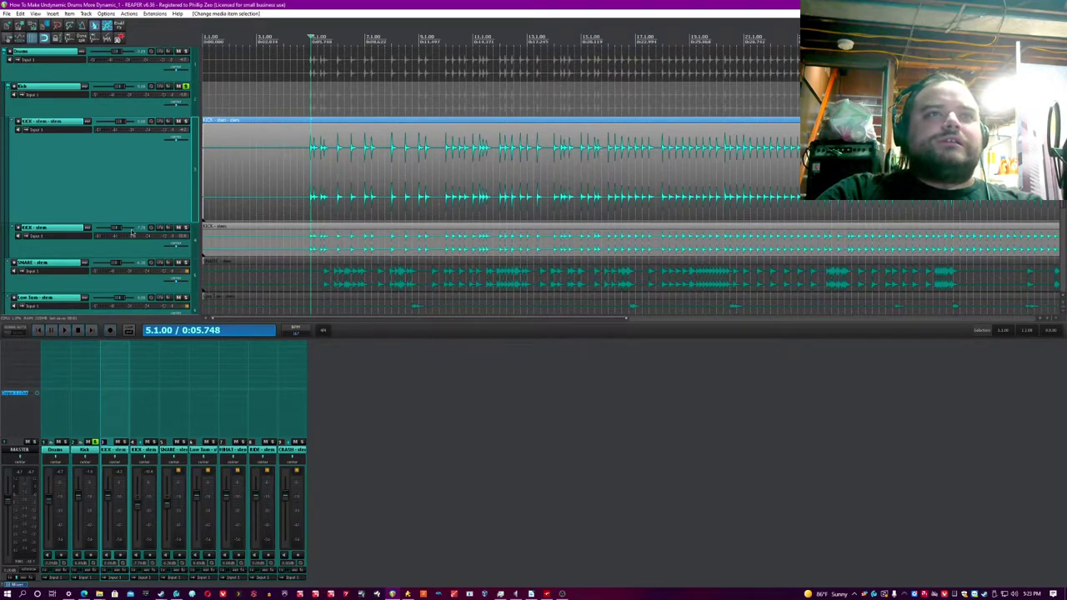
# Step: Listen to the original kick stem alone with the rendered kick stem muted
pyautogui.click(178, 121)
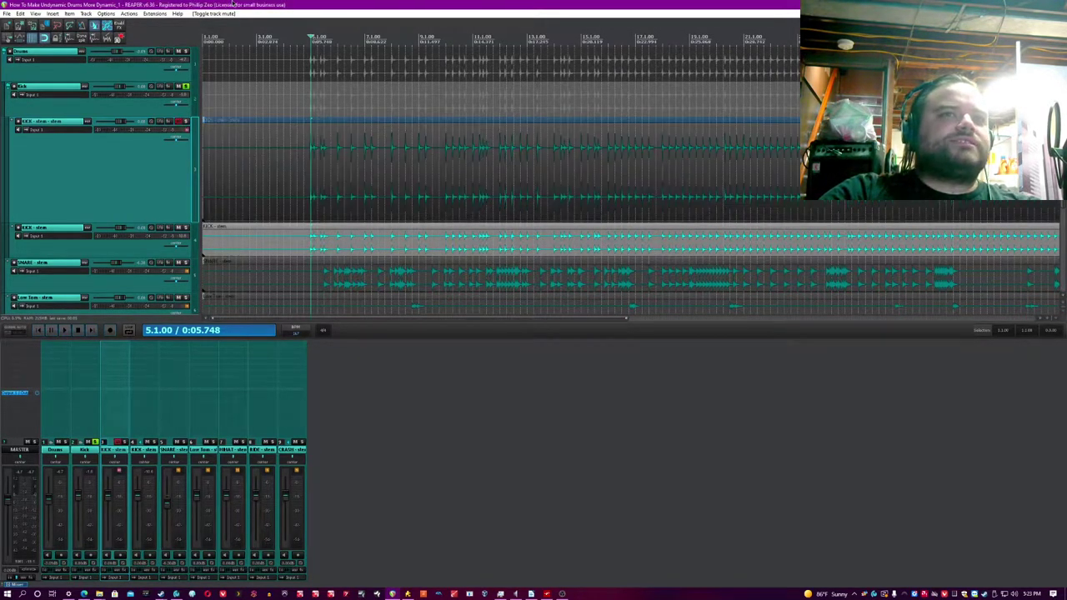
pyautogui.press('space')
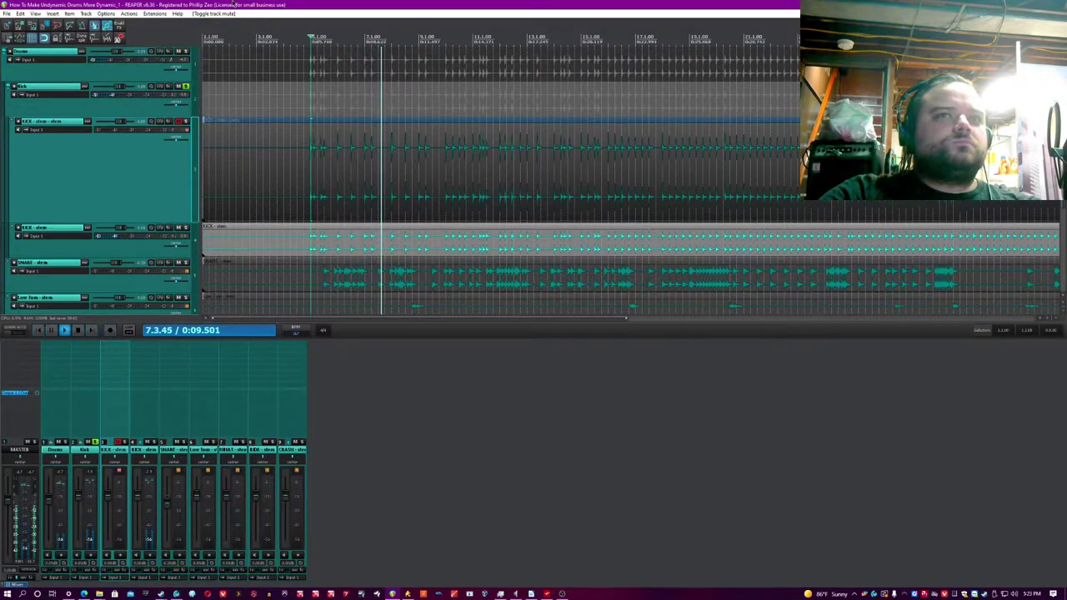
pyautogui.press('space')
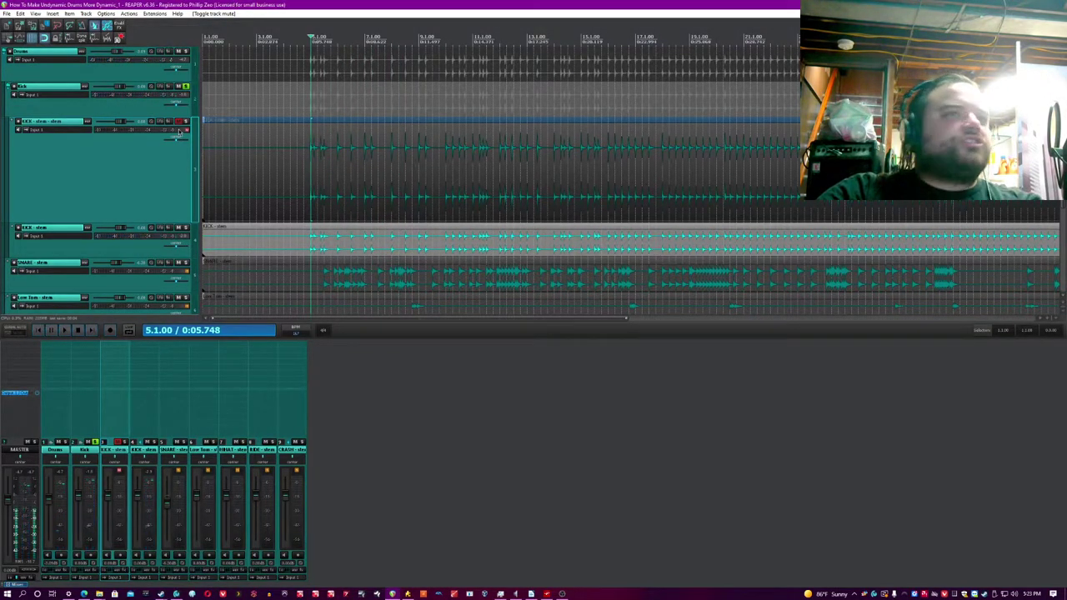
# Step: Unmute the rendered kick stem and rebalance the original kick's volume against it during playback, finishing with the Kick folder unsoloed
pyautogui.click(178, 121)
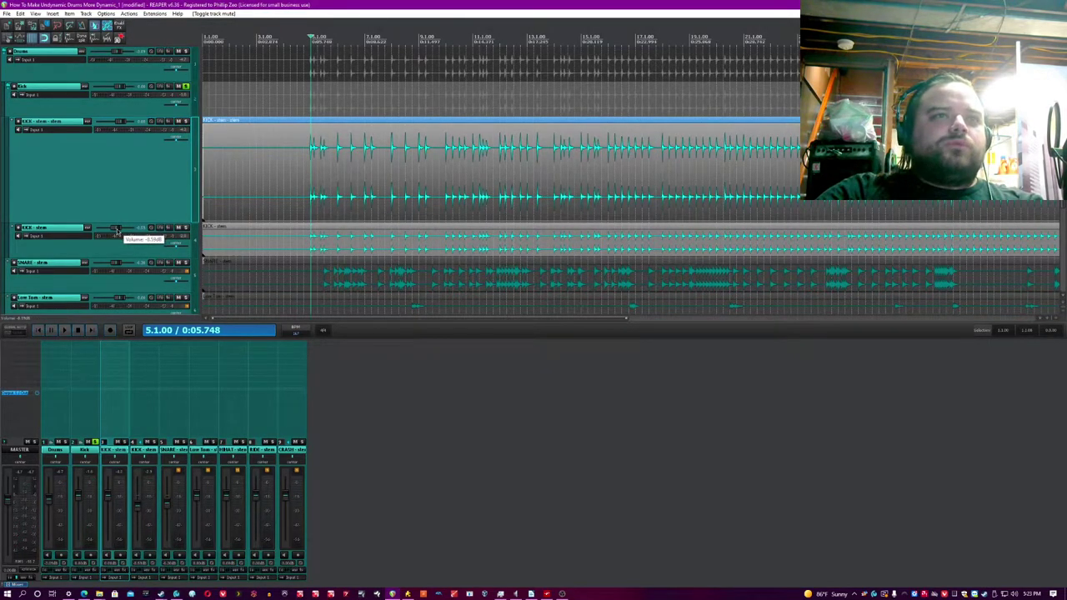
pyautogui.press('space')
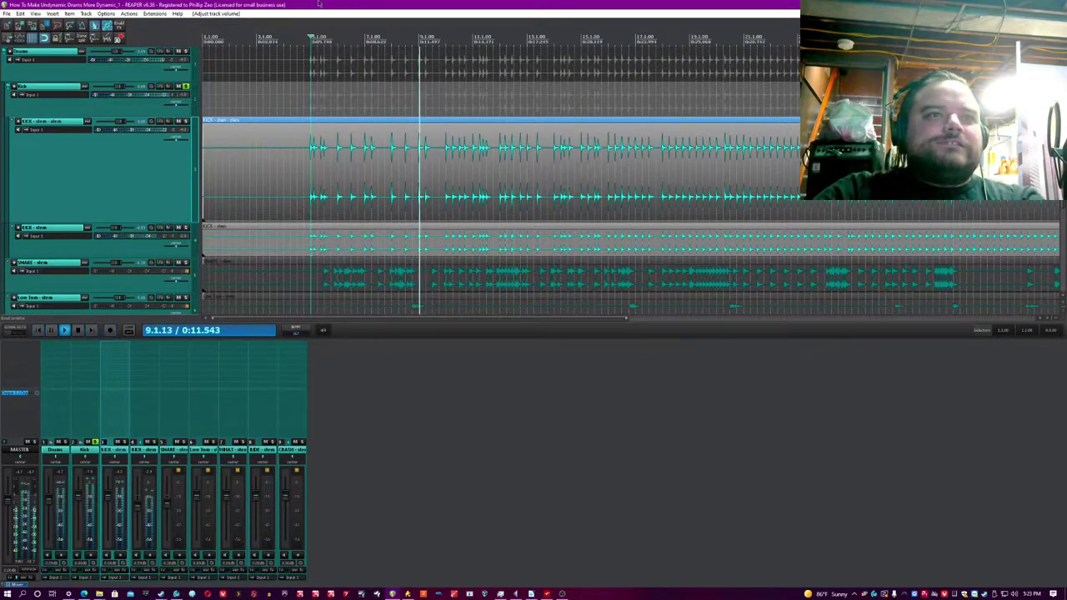
pyautogui.press('space')
pyautogui.click(94, 442)
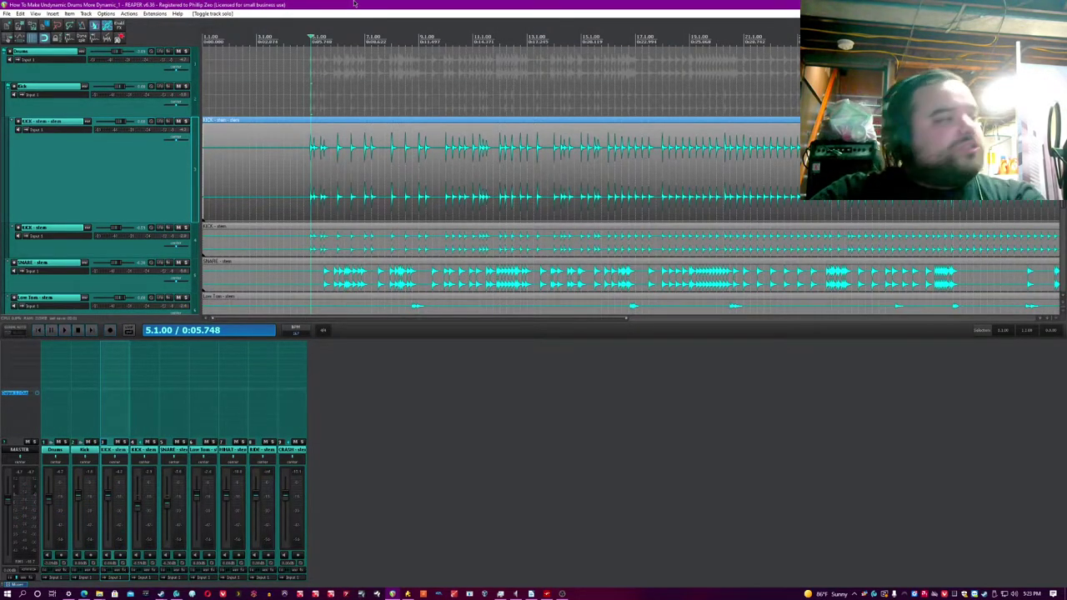
# Step: Add Trigger 2 to the SNARE - stem track with the TB_B snare samples loaded
pyautogui.click(168, 456)
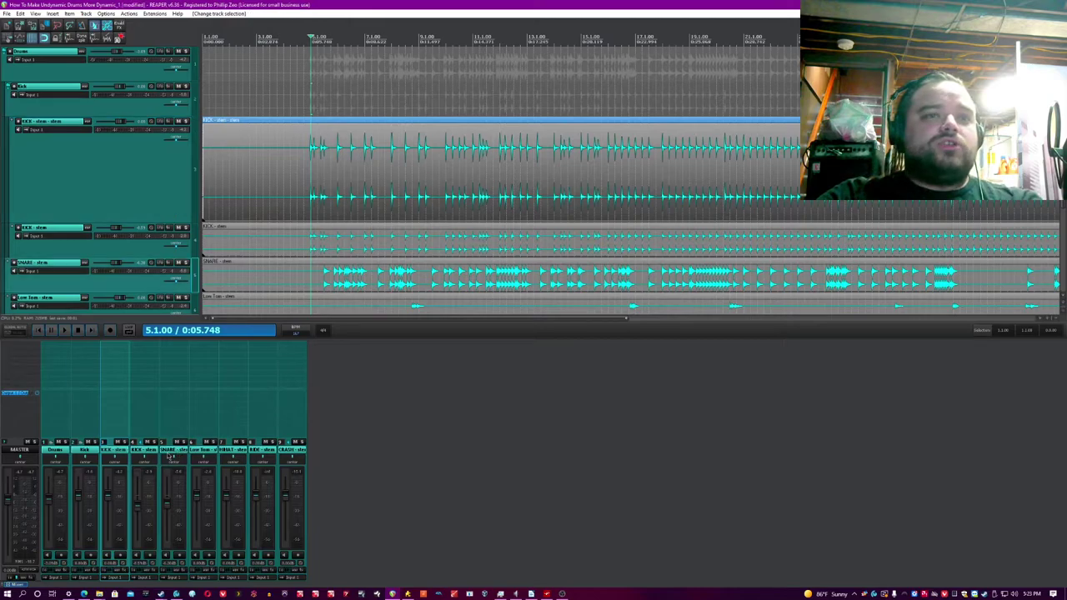
pyautogui.scroll(-3, 359, 247)
pyautogui.scroll(4, 607, 192)
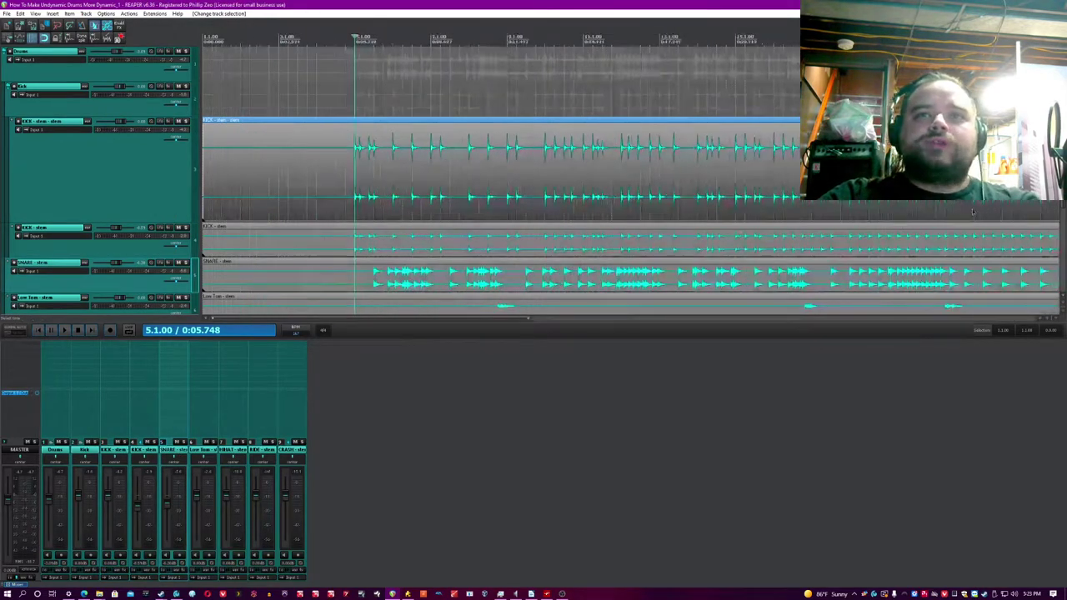
pyautogui.scroll(-5, 594, 184)
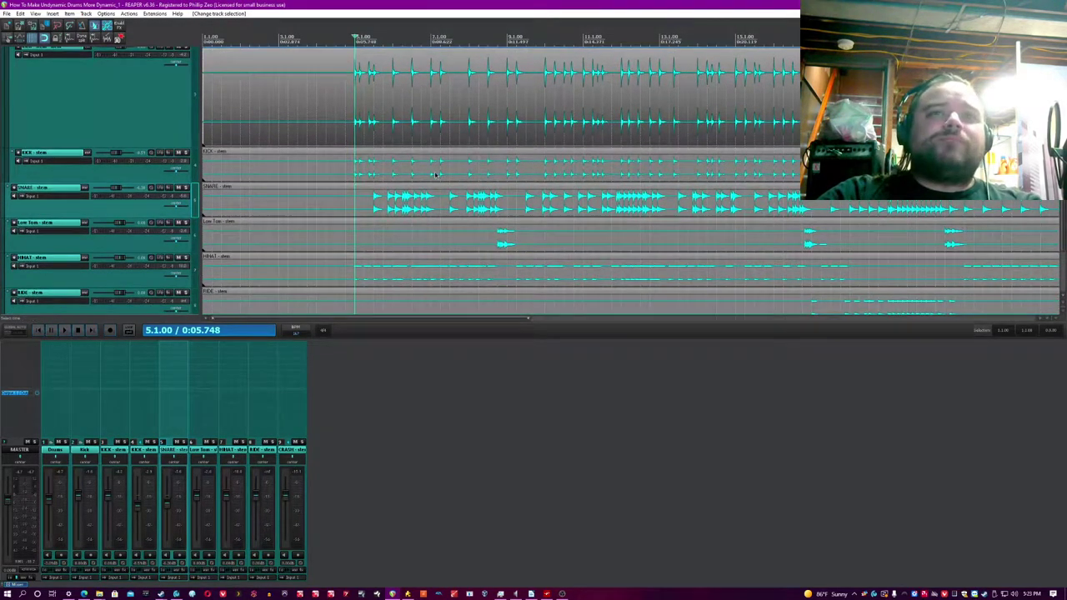
pyautogui.click(403, 198)
pyautogui.scroll(4, 402, 36)
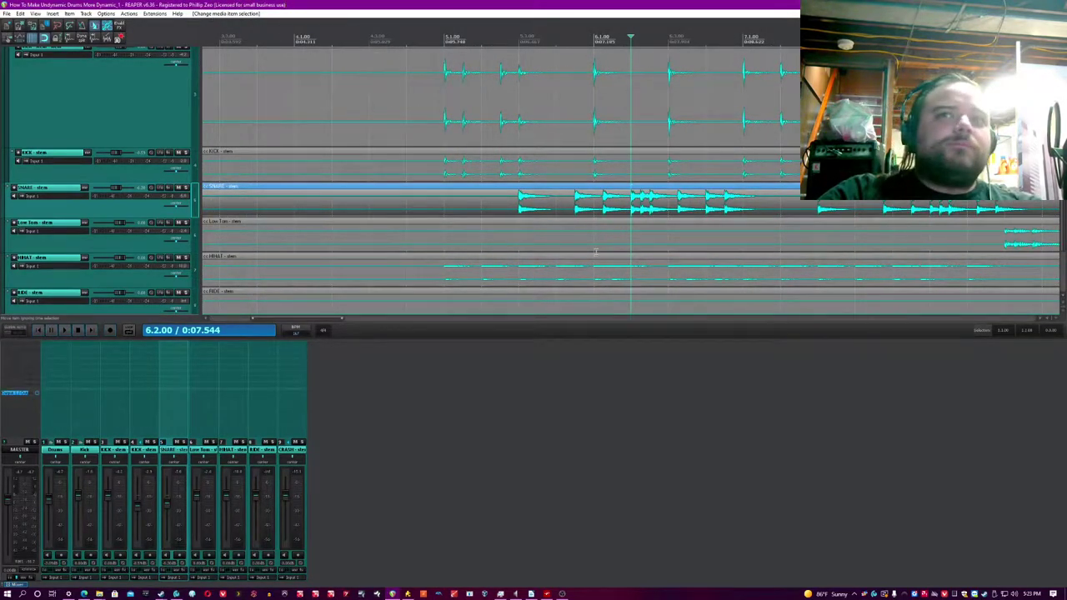
pyautogui.click(610, 214)
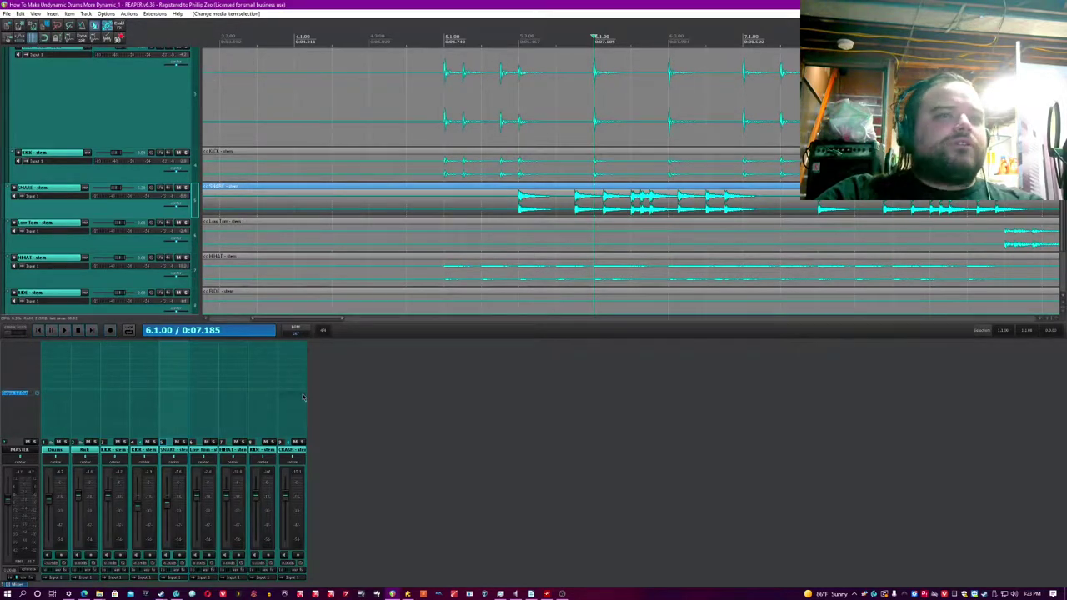
pyautogui.click(183, 349)
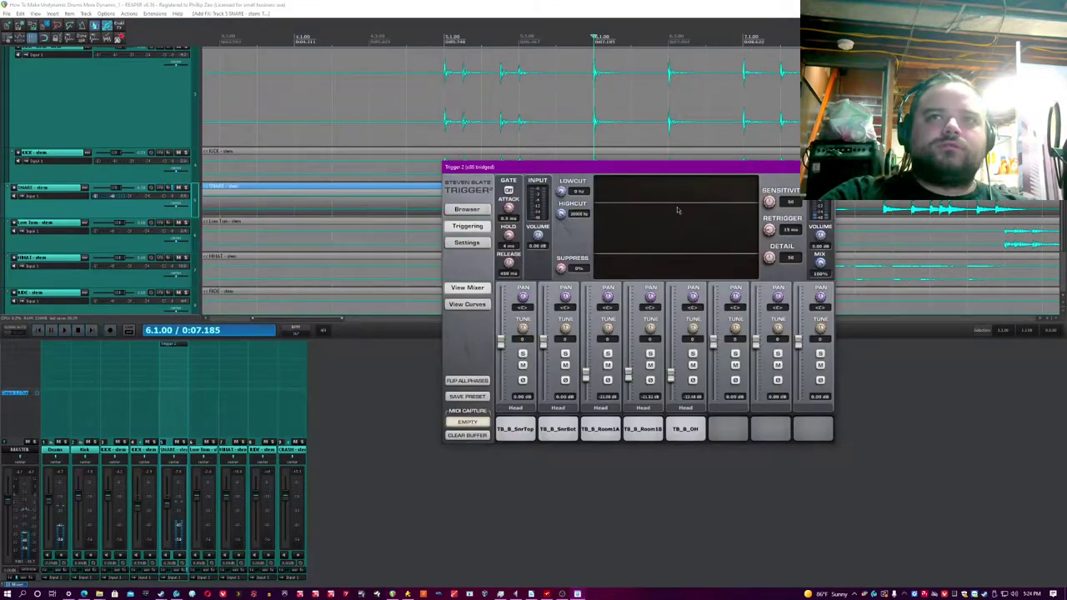
# Step: In the snare's Trigger 2, lower TB_B_SnrBot to about -18.8 dB and raise TB_B_SnrTop to about 4.9 dB
pyautogui.click(527, 4)
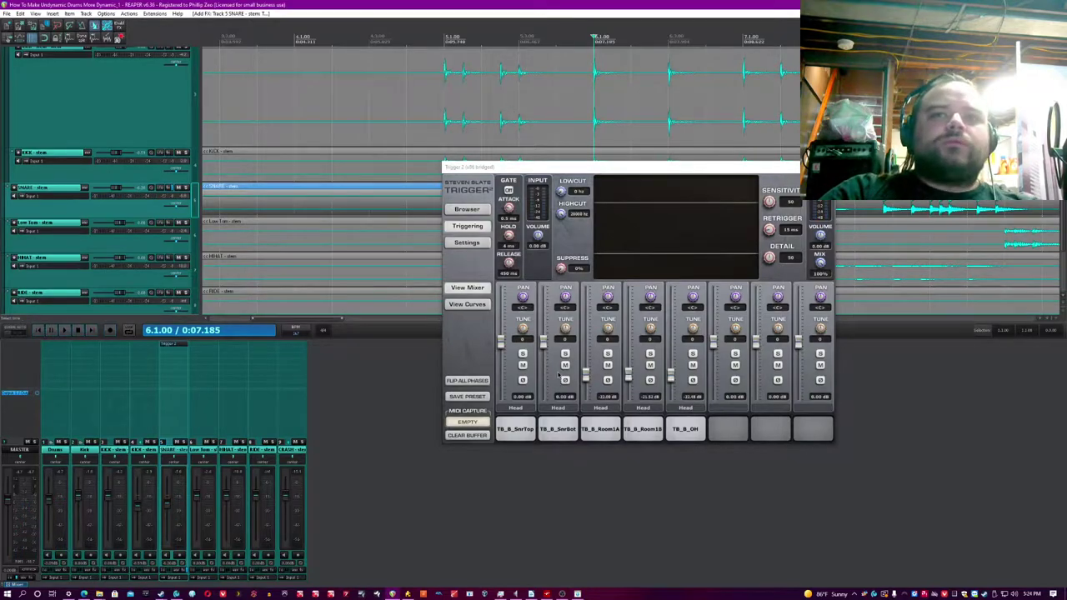
pyautogui.moveTo(546, 349); pyautogui.dragTo(541, 377)
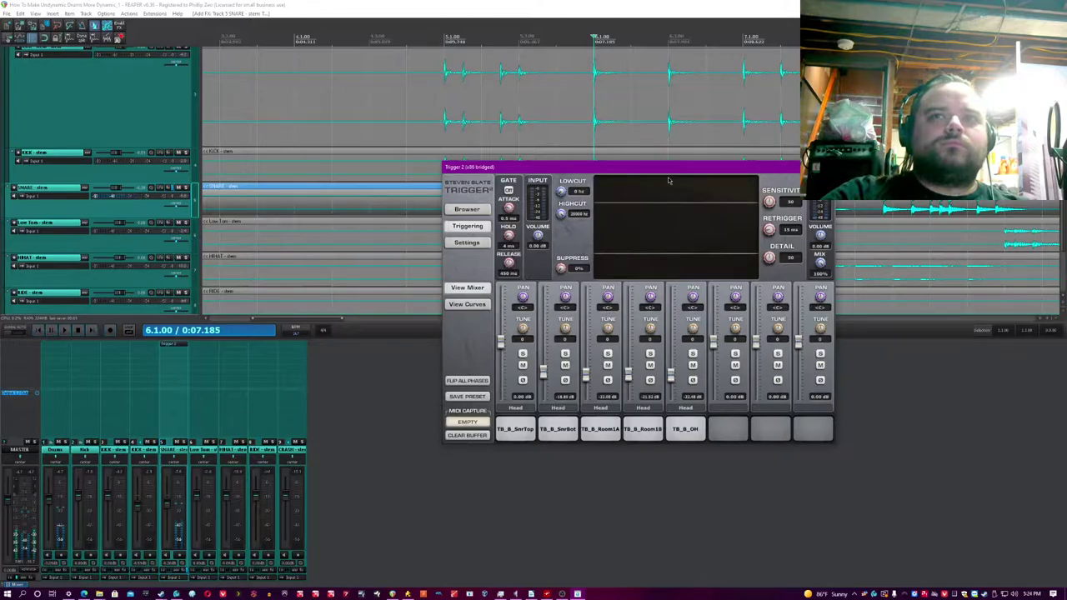
pyautogui.click(560, 5)
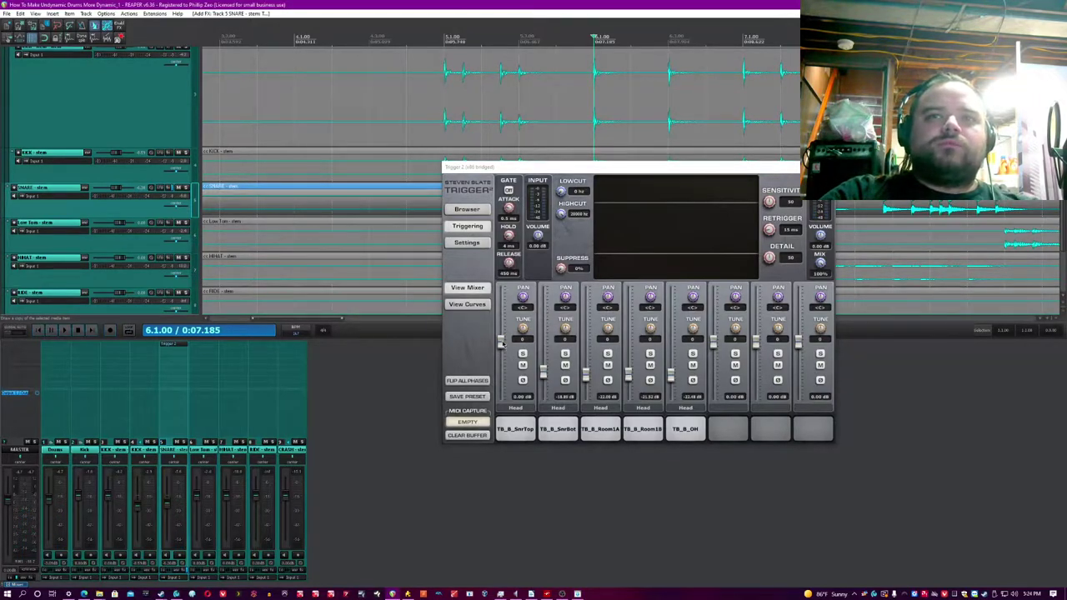
pyautogui.moveTo(503, 344); pyautogui.dragTo(504, 332)
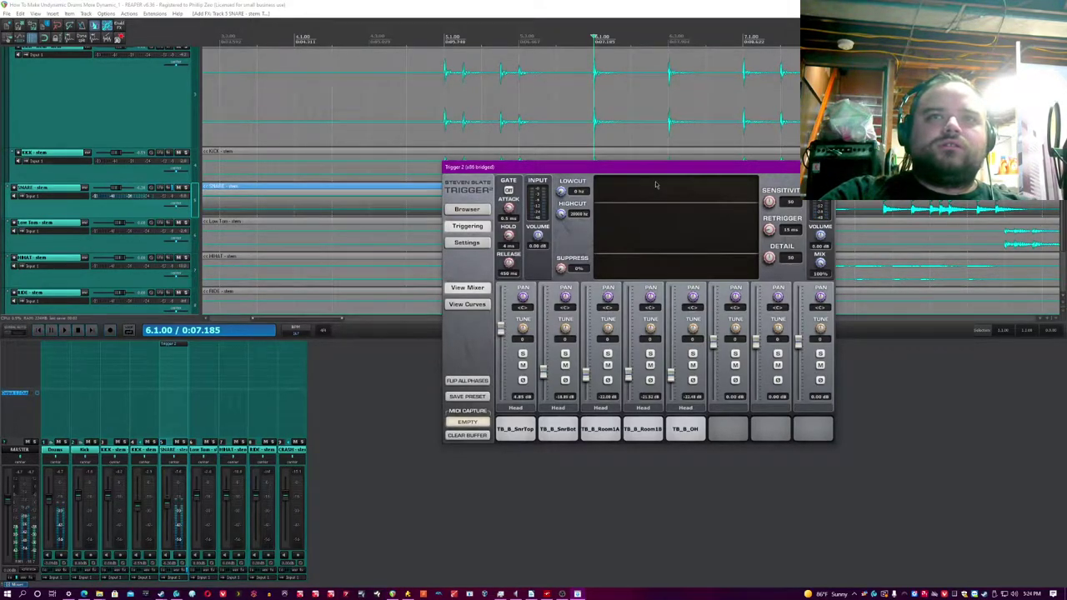
pyautogui.click(582, 31)
pyautogui.click(676, 237)
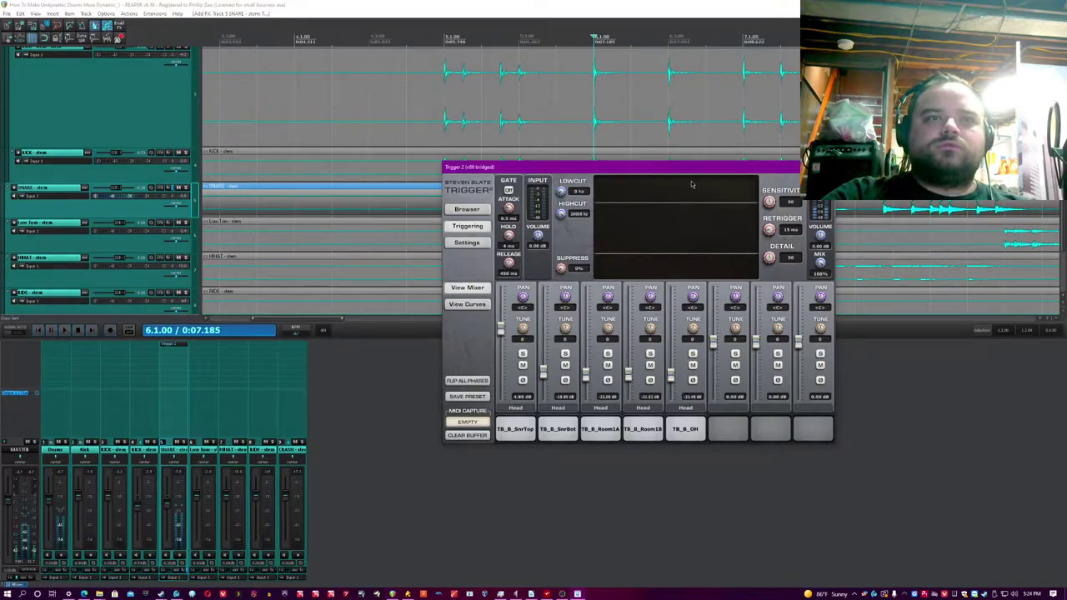
pyautogui.doubleClick(694, 158)
pyautogui.click(691, 170)
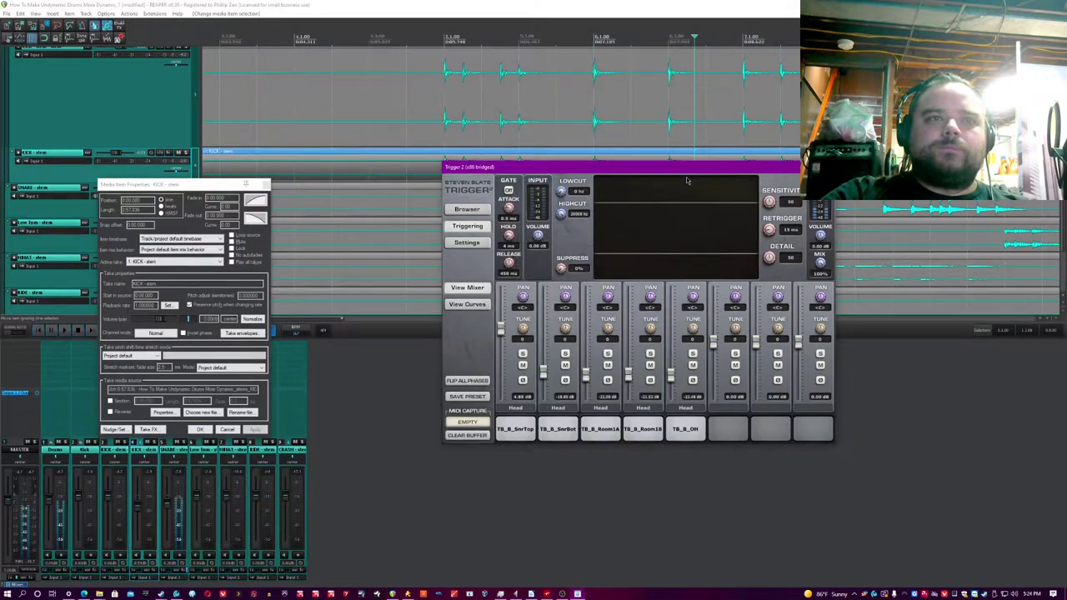
pyautogui.click(266, 186)
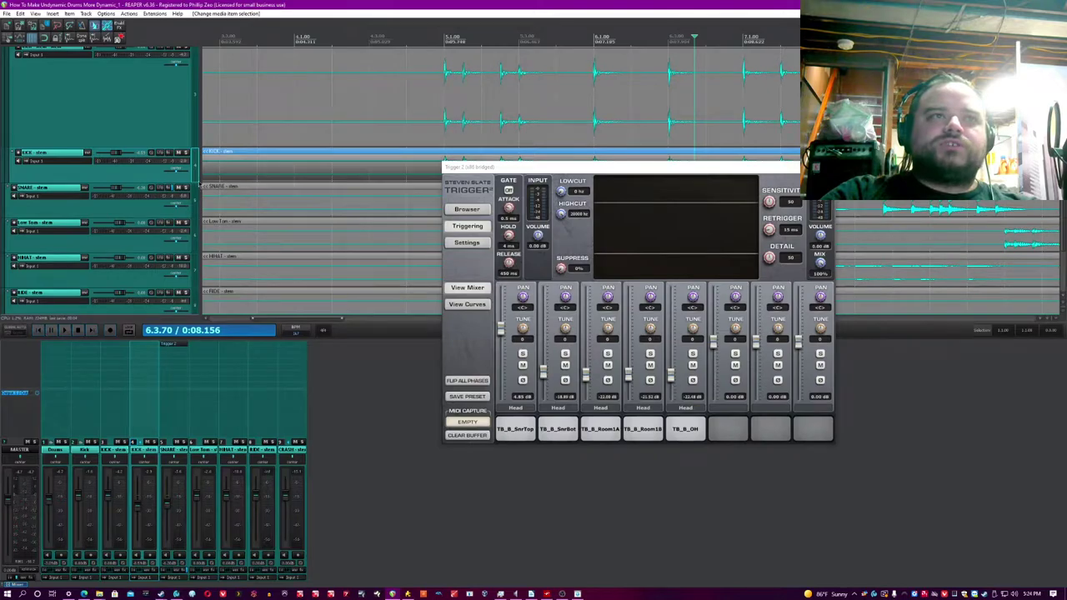
# Step: Solo the snare track and play it with the Trigger 2 window moved below its waveform, and save the project
pyautogui.click(186, 189)
pyautogui.press('space')
pyautogui.moveTo(575, 168); pyautogui.dragTo(576, 294)
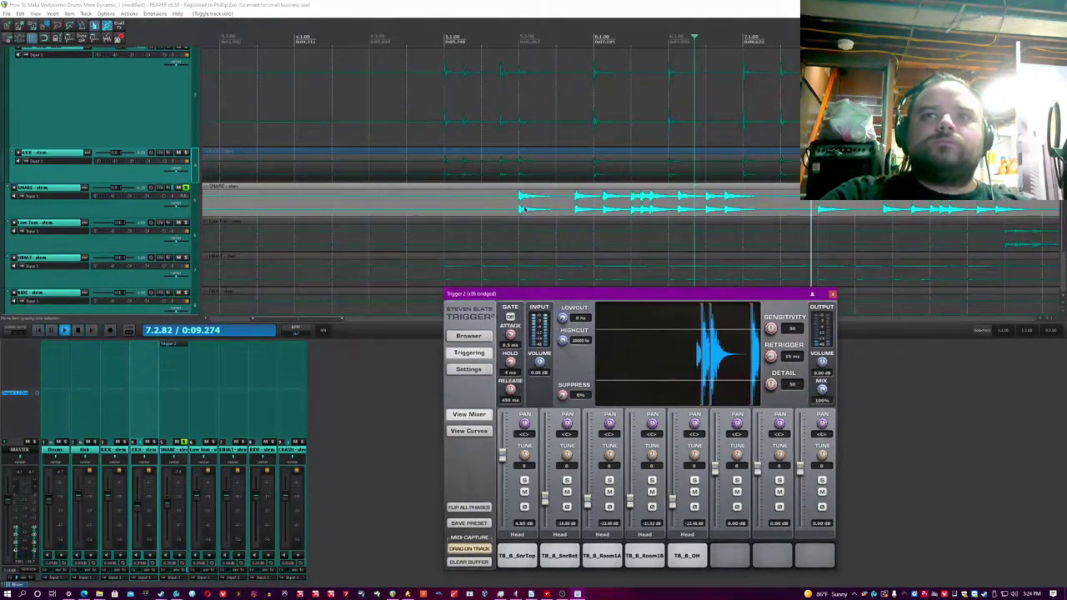
pyautogui.click(510, 3)
pyautogui.hotkey('ctrl', 's')
pyautogui.press('space')
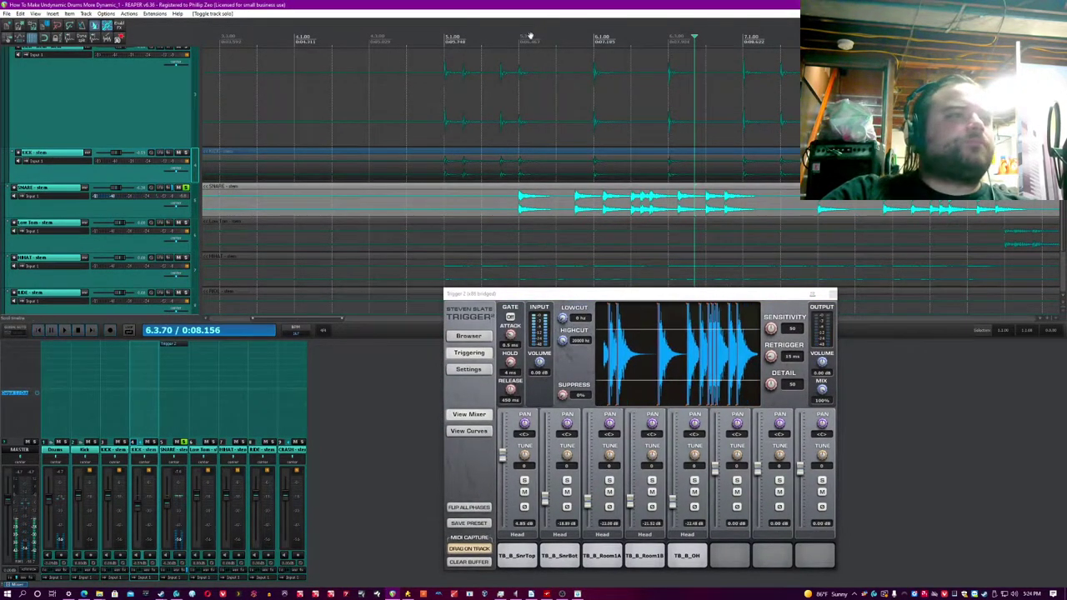
# Step: Raise Trigger 2's low cut to about 150 Hz, play the soloed snare, and place the edit cursor near bar 6
pyautogui.moveTo(564, 319)
pyautogui.mouseDown()
pyautogui.moveTo(569, 307)
pyautogui.moveTo(563, 314)
pyautogui.mouseUp()
pyautogui.click(544, 4)
pyautogui.click(499, 4)
pyautogui.press('space')
pyautogui.scroll(-3, 542, 125)
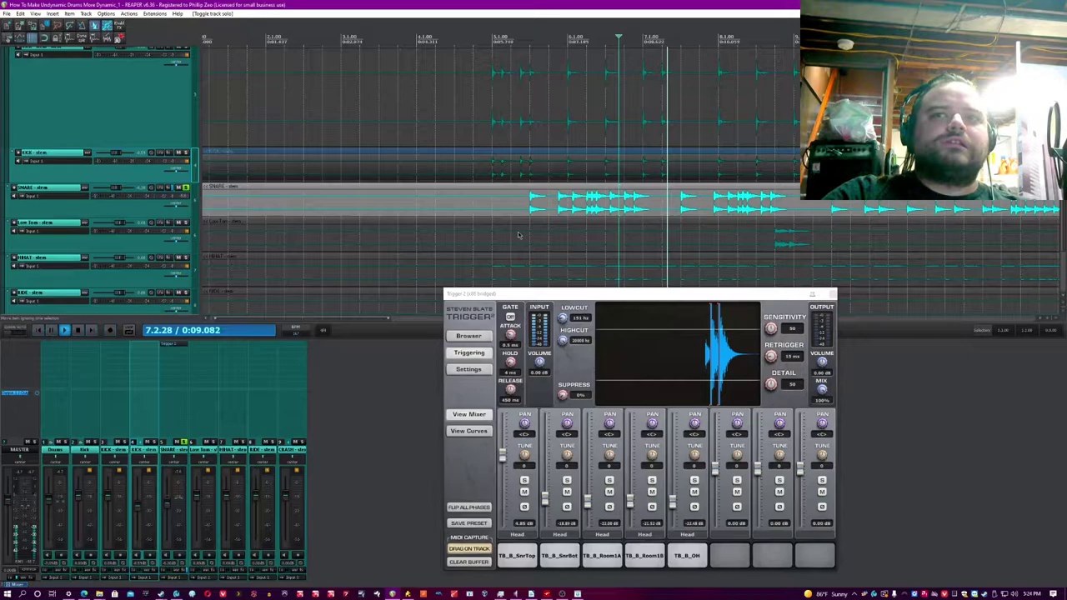
pyautogui.press('space')
pyautogui.click(555, 214)
pyautogui.click(571, 213)
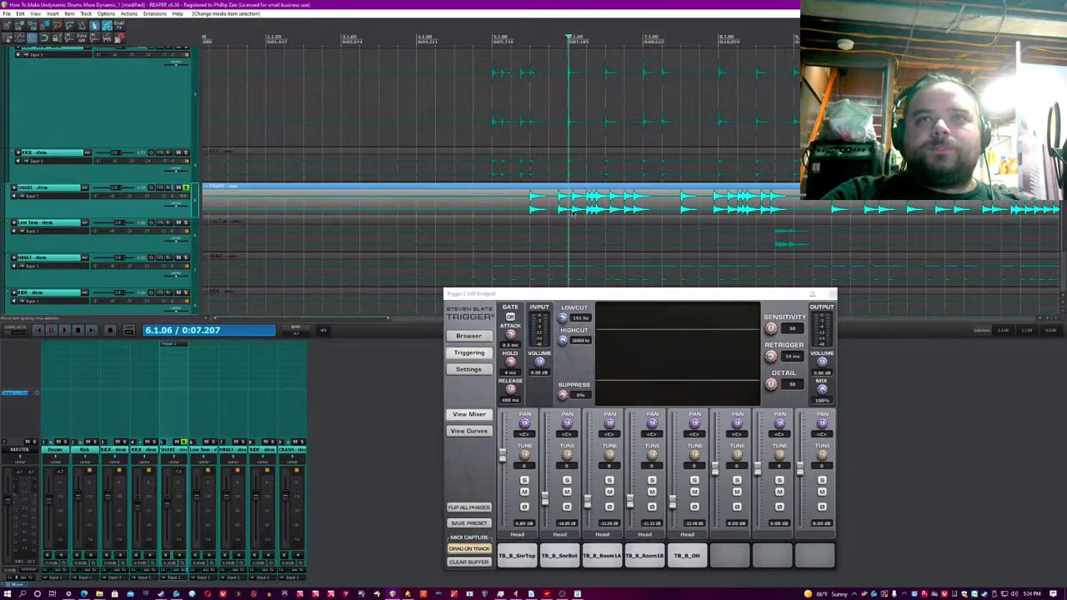
# Step: Split the snare item at 5.4.44 and 6.3.84, lower the middle piece to about -6.4 dB, and save the project
pyautogui.click(557, 214)
pyautogui.press('s')
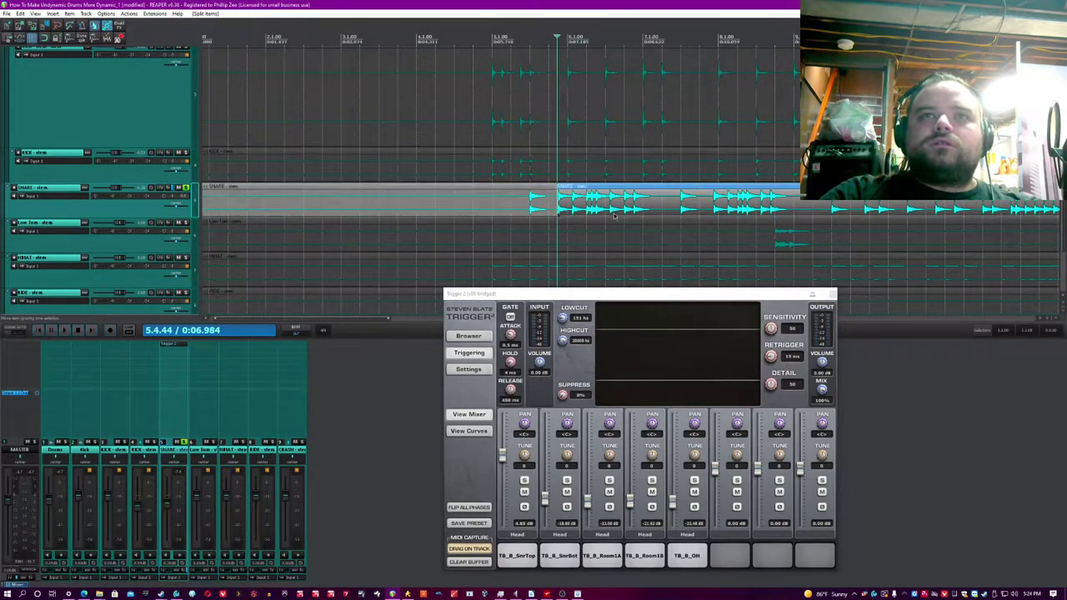
pyautogui.click(621, 212)
pyautogui.press('s')
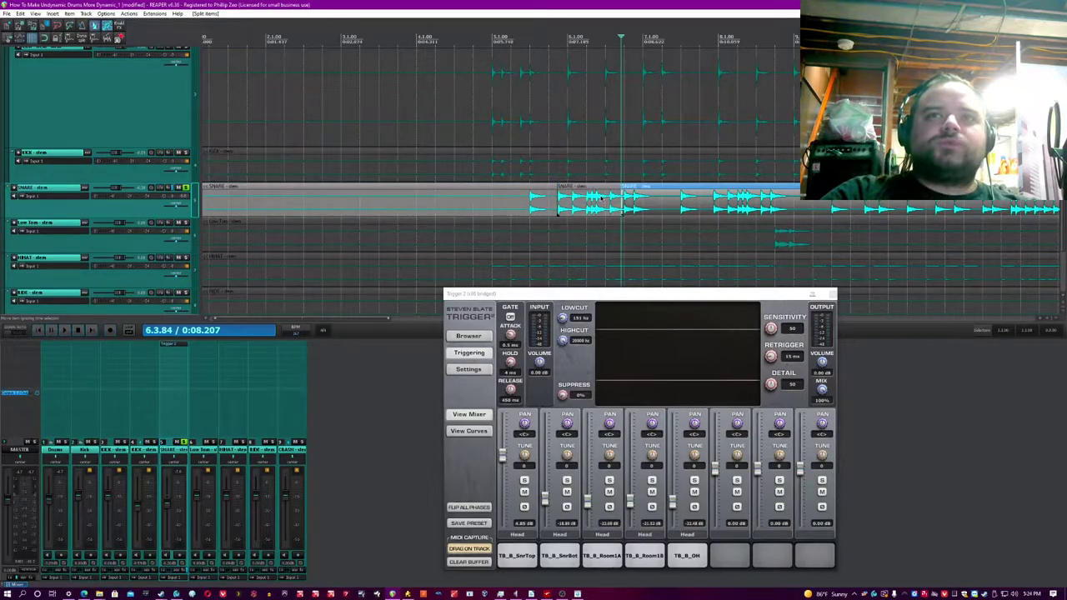
pyautogui.moveTo(599, 190); pyautogui.dragTo(597, 203)
pyautogui.hotkey('ctrl', 's')
# Step: Insert ReaComp before Trigger 2 on the snare, with threshold -16.7 dB, attack 190 ms, release 283 ms and ratio 2.82
pyautogui.doubleClick(180, 351)
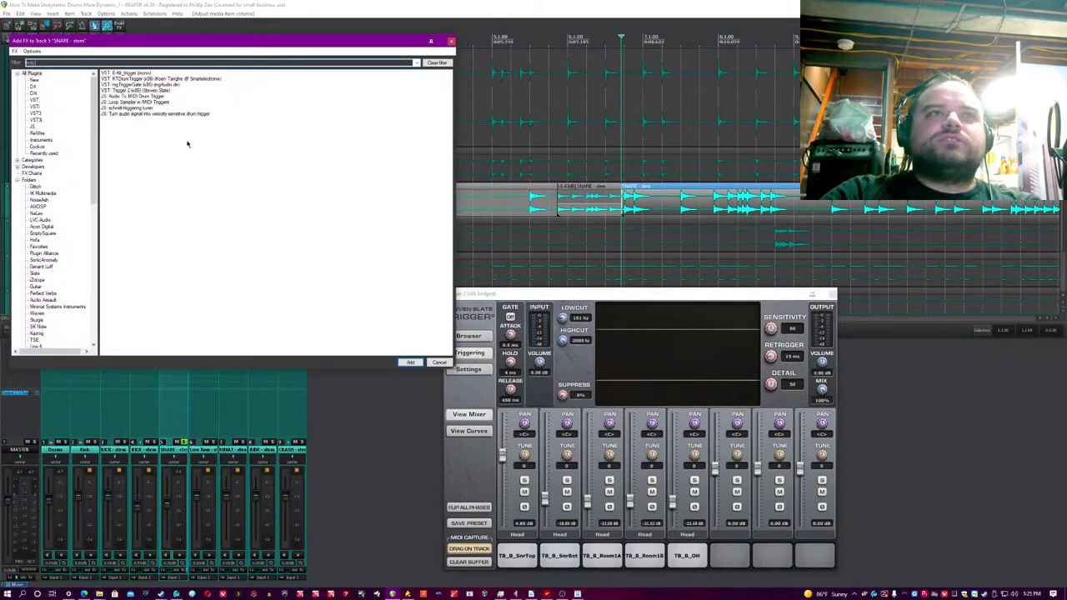
pyautogui.write('reac')
pyautogui.doubleClick(133, 79)
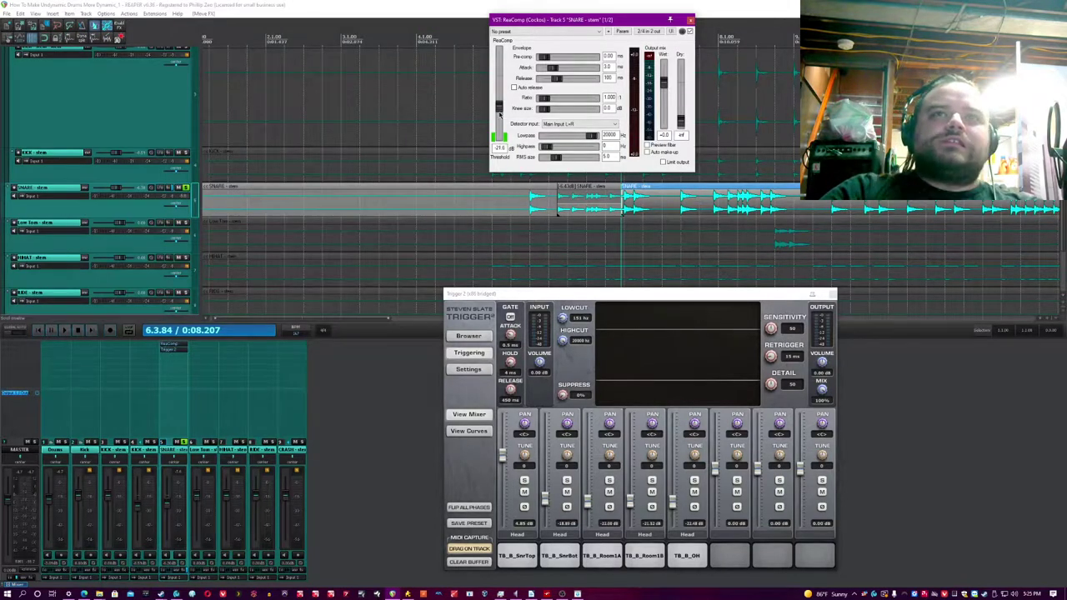
pyautogui.moveTo(546, 99); pyautogui.dragTo(562, 81)
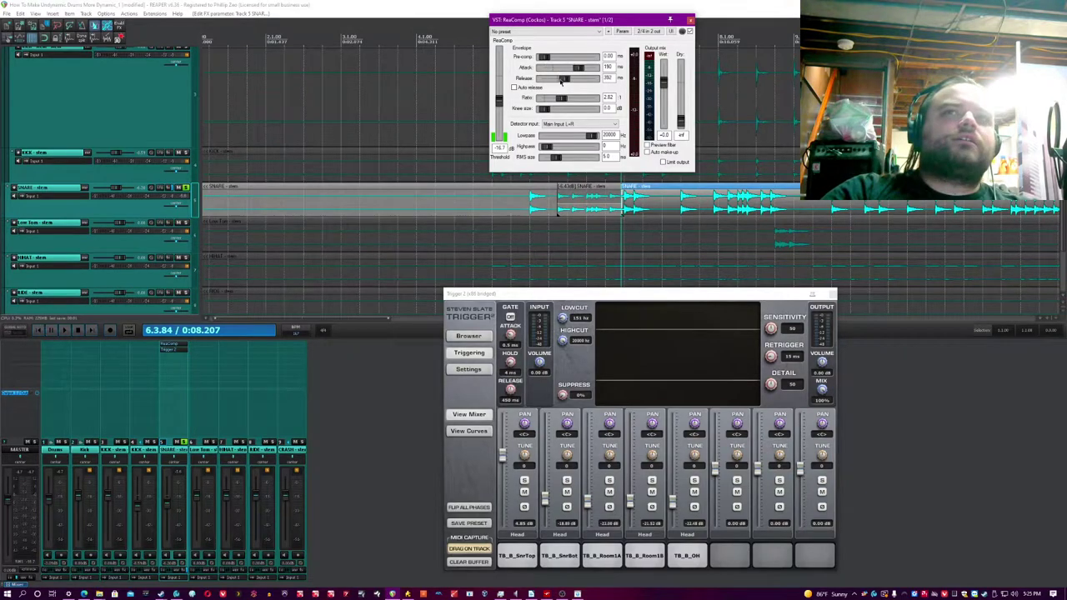
pyautogui.click(449, 9)
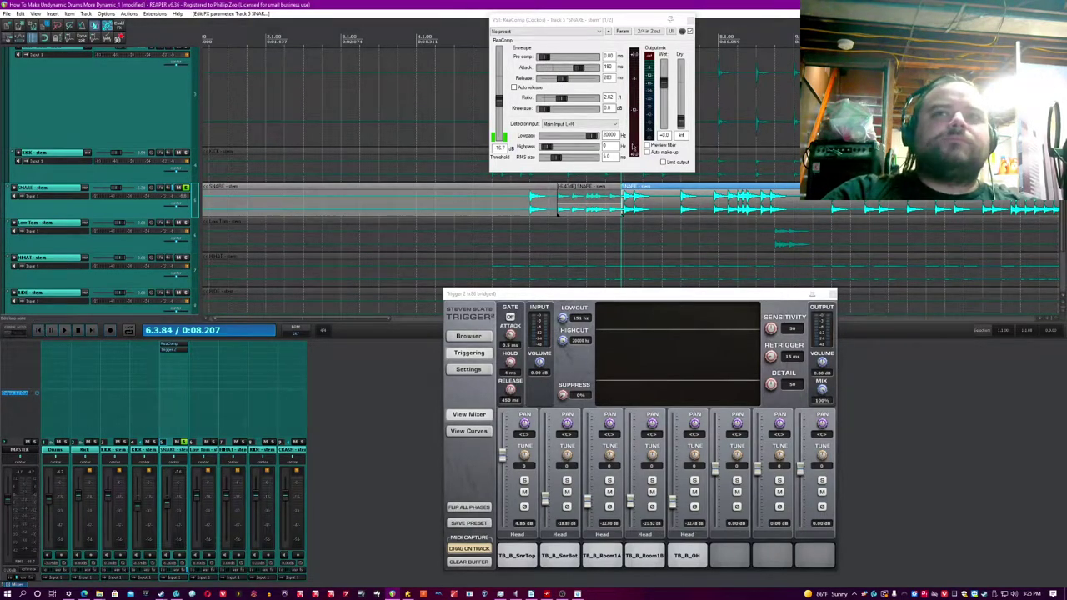
# Step: Set ReaComp's ratio to 12 and its threshold to -27.3 dB while the soloed snare plays, and save the project
pyautogui.press('space')
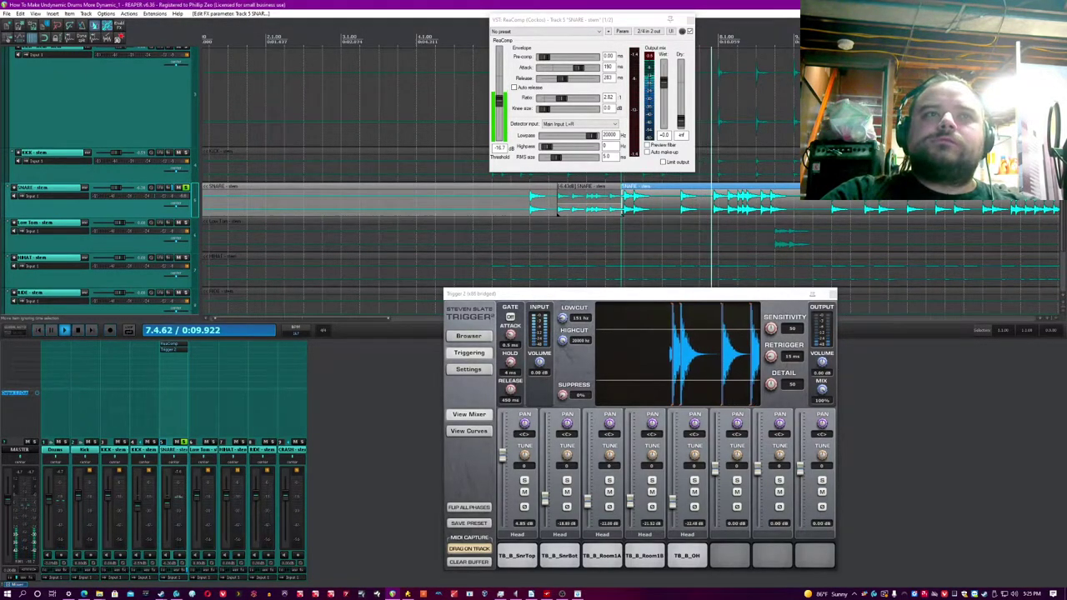
pyautogui.moveTo(562, 99); pyautogui.dragTo(568, 100)
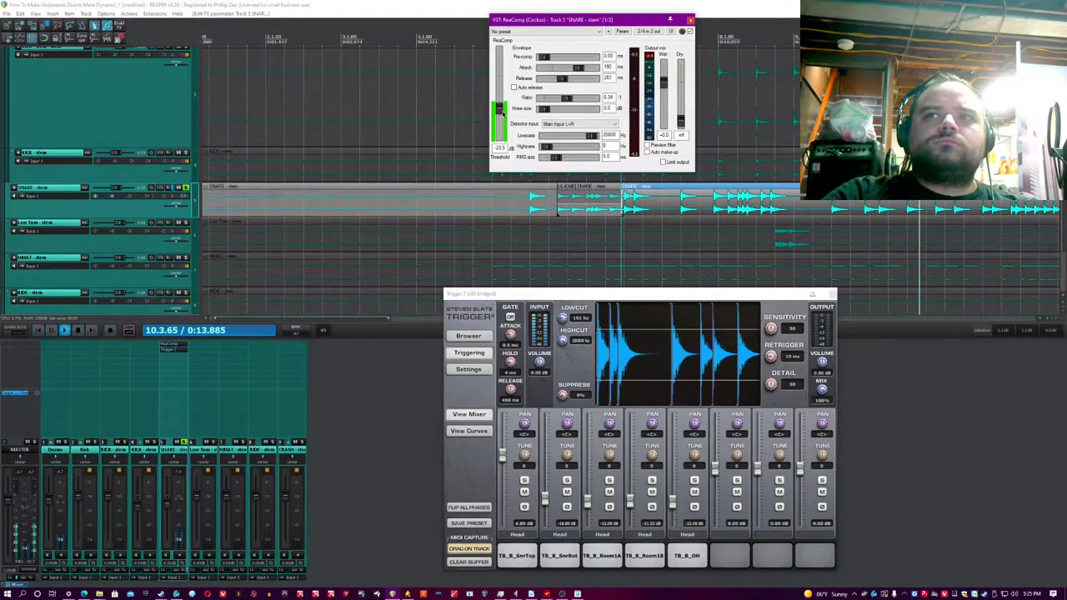
pyautogui.hotkey('ctrl', 's')
pyautogui.scroll(-3, 500, 242)
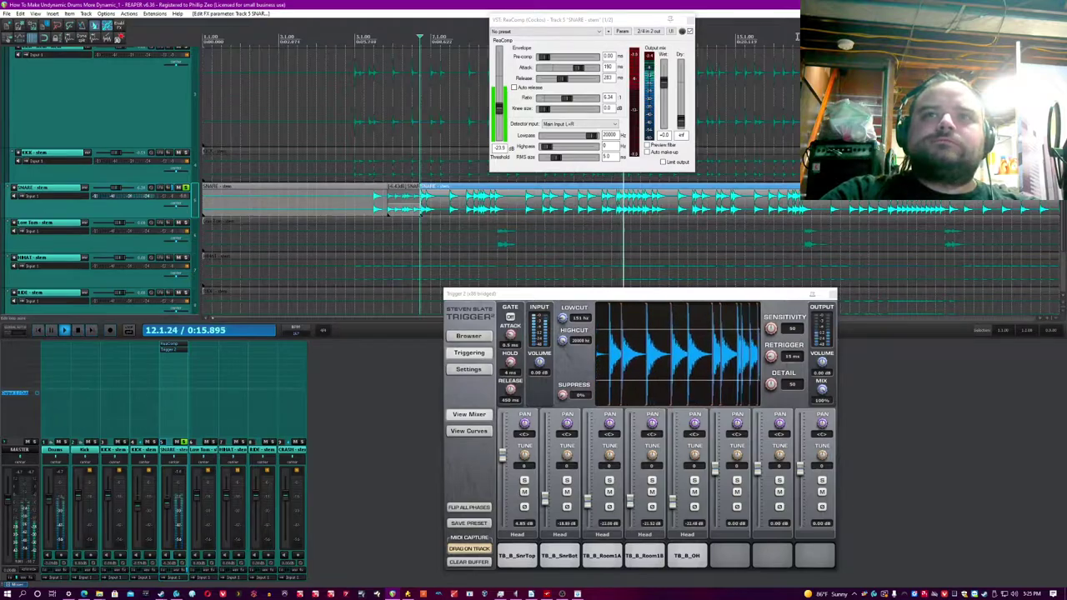
pyautogui.moveTo(565, 100); pyautogui.dragTo(594, 105)
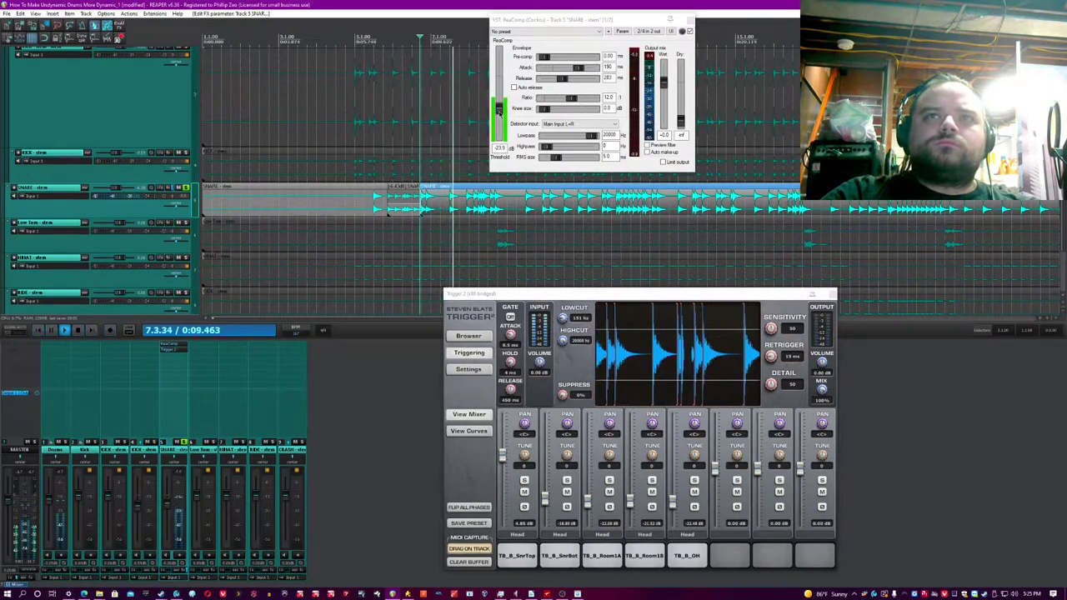
pyautogui.moveTo(499, 110); pyautogui.dragTo(498, 120)
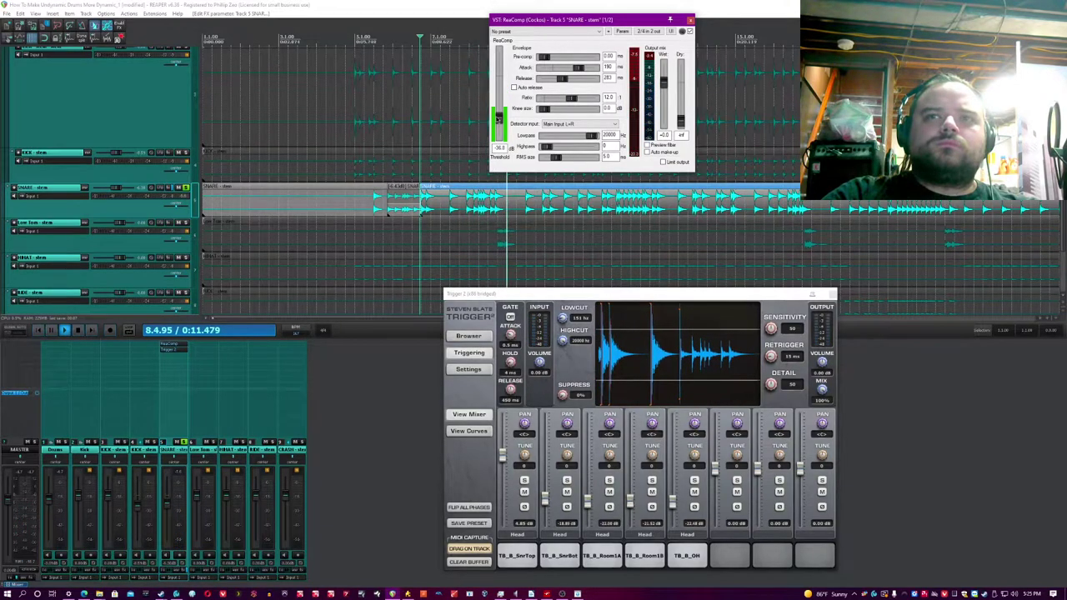
pyautogui.press('space')
pyautogui.press('space')
pyautogui.click(487, 5)
pyautogui.moveTo(501, 120); pyautogui.dragTo(500, 109)
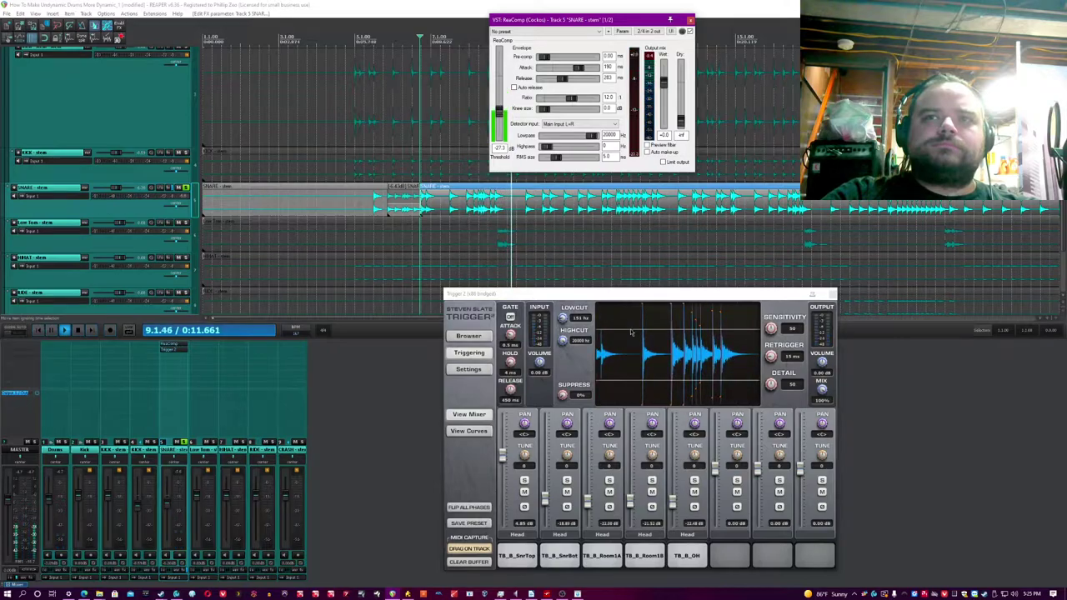
# Step: Lower Trigger 2's Detail to about 29 while the soloed snare plays, and stop playback
pyautogui.moveTo(771, 383); pyautogui.dragTo(767, 402)
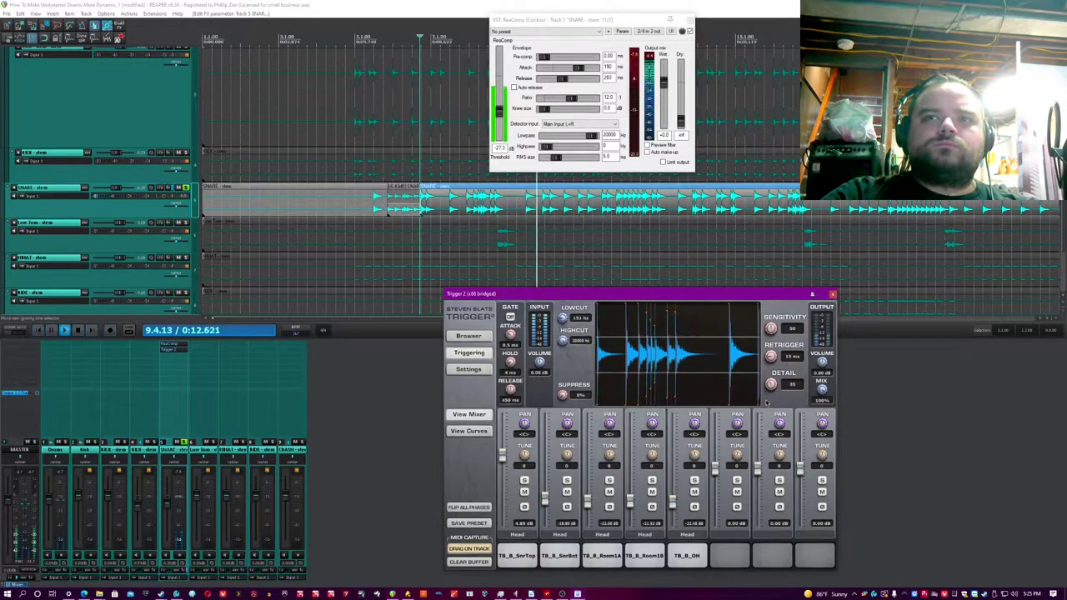
pyautogui.click(746, 4)
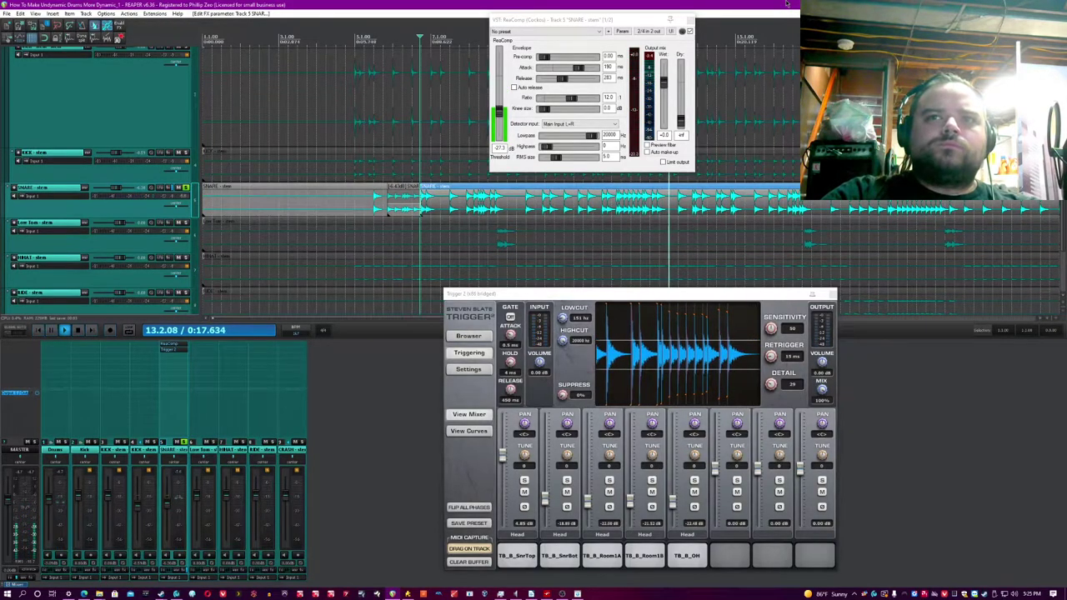
pyautogui.click(670, 21)
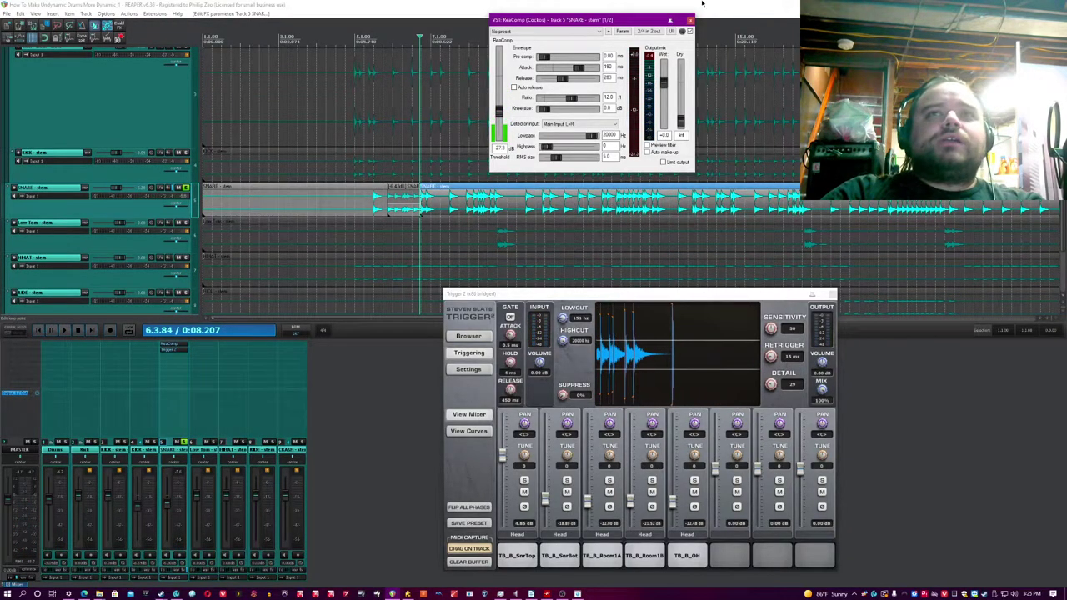
pyautogui.click(703, 4)
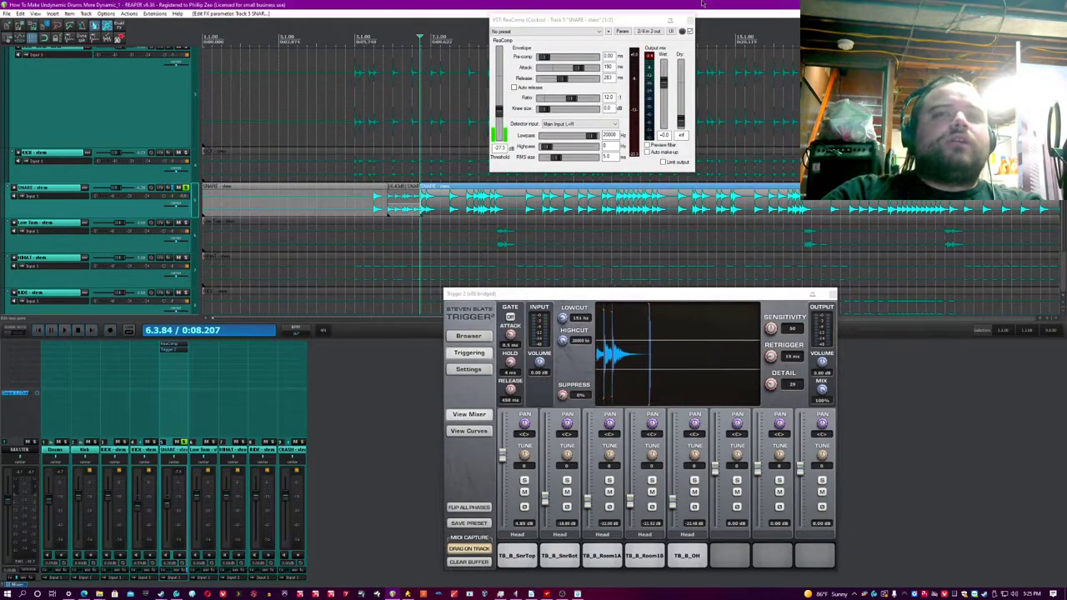
# Step: Play the snare from 5.3.62 and lower the split bar 6 fill's item volume further, moving the ReaComp window to replay it
pyautogui.click(380, 45)
pyautogui.press('space')
pyautogui.scroll(4, 380, 45)
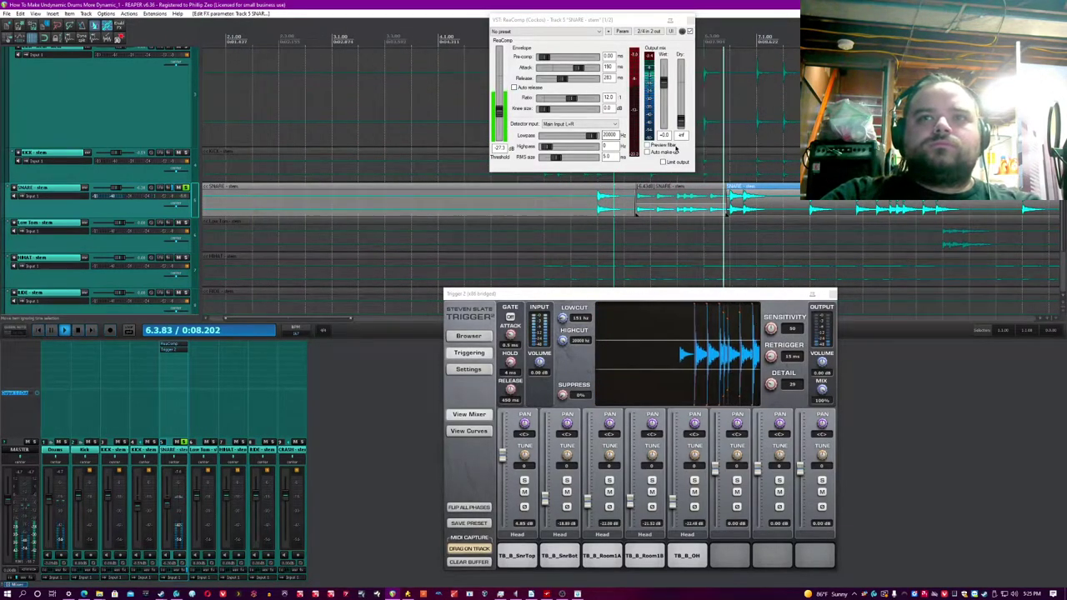
pyautogui.press('space')
pyautogui.moveTo(679, 198); pyautogui.dragTo(679, 206)
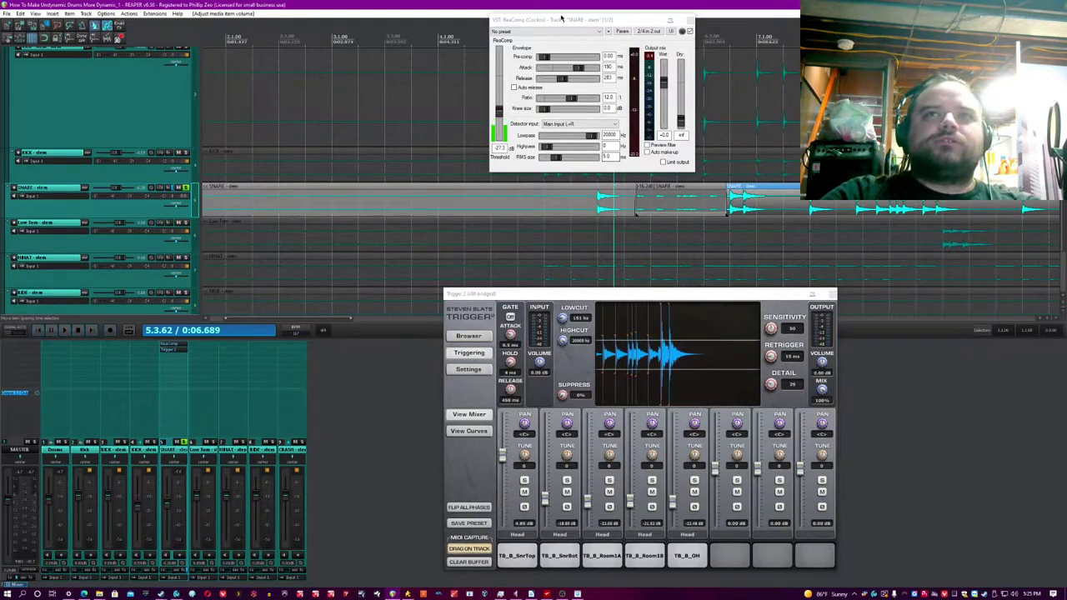
pyautogui.moveTo(561, 17); pyautogui.dragTo(545, 92)
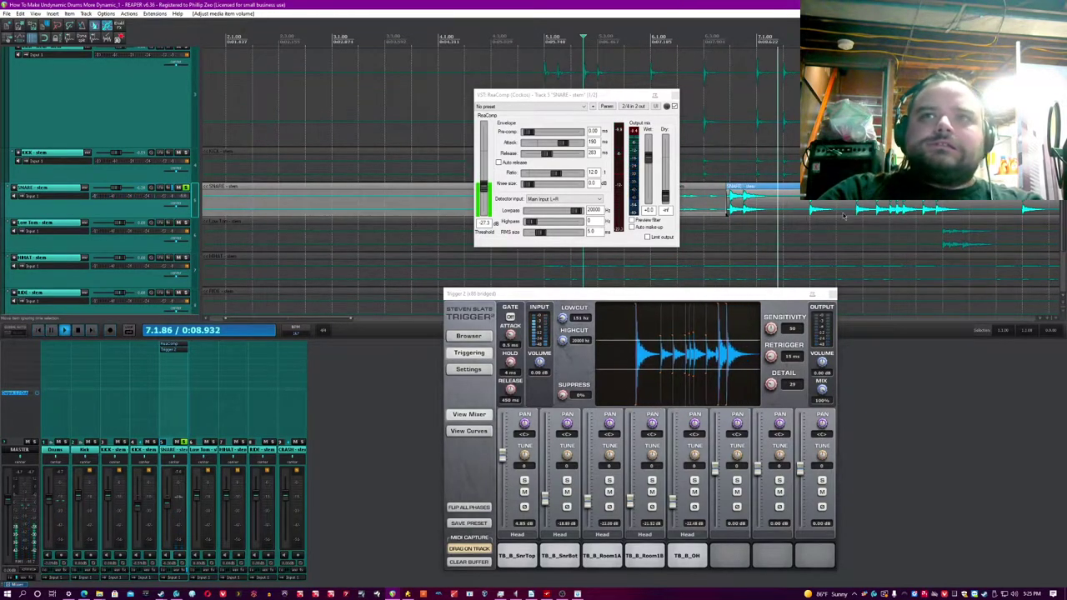
pyautogui.press('space')
# Step: Split the snare at 6.4.35, lower the short hit before the split in volume, and play from 6.1.45
pyautogui.click(740, 202)
pyautogui.press('s')
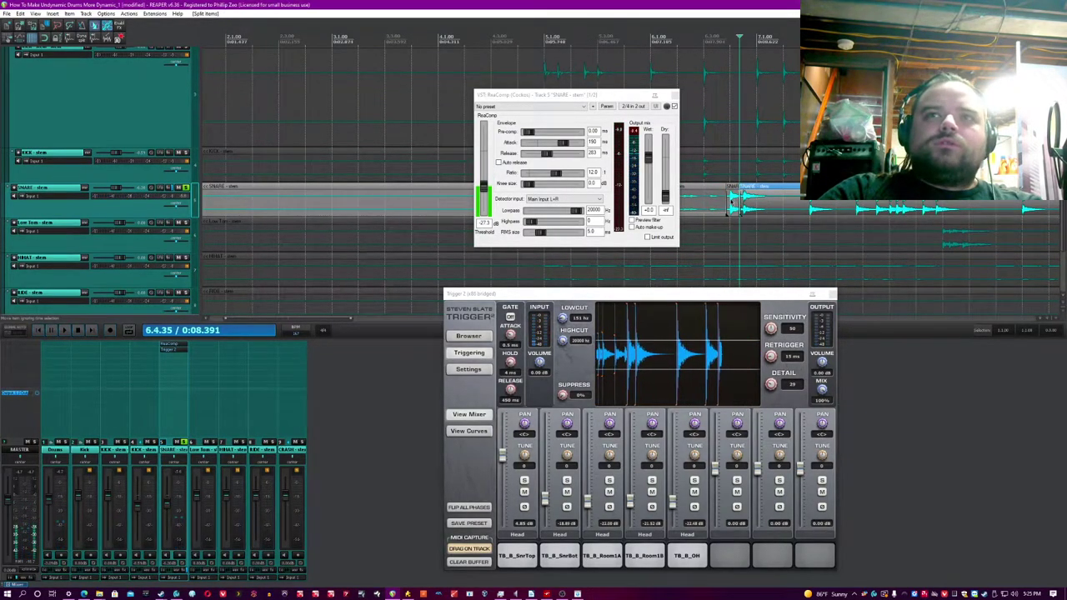
pyautogui.click(661, 35)
pyautogui.press('space')
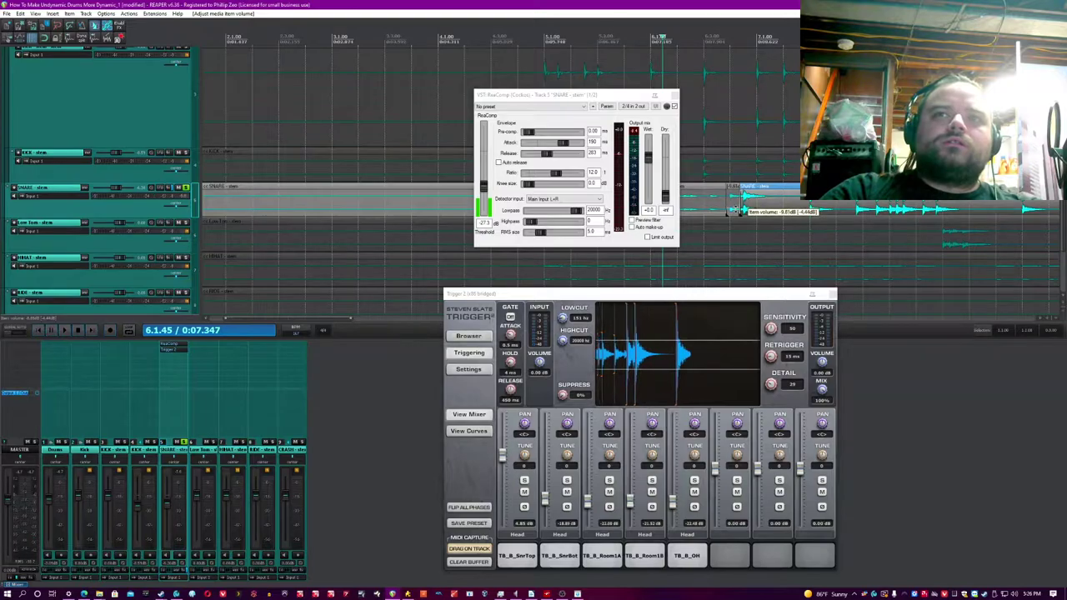
pyautogui.press('space')
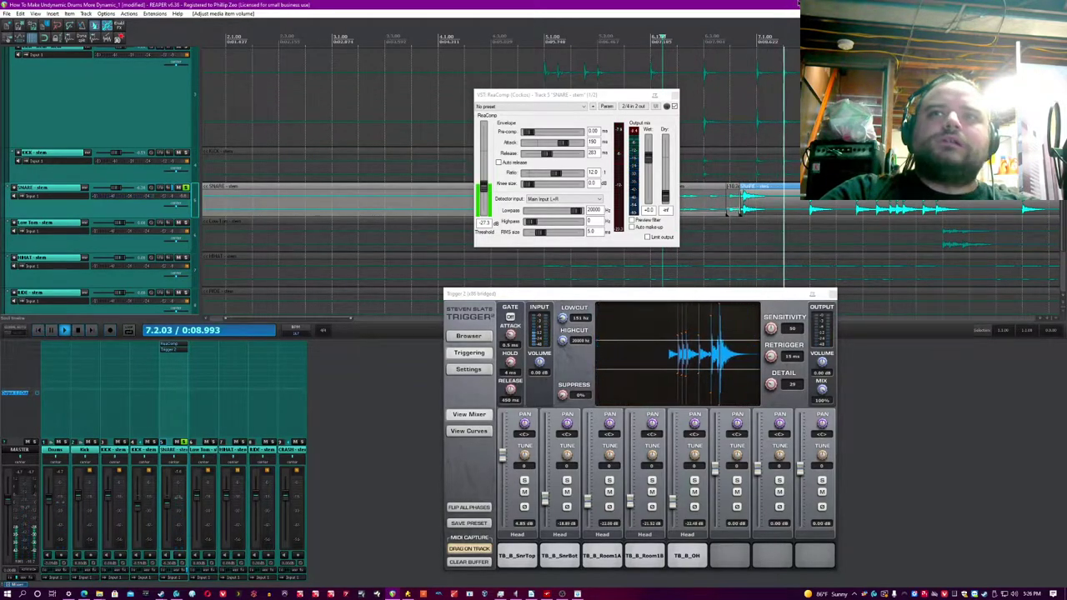
# Step: Split out the bar 8 snare fill at about -13.9 dB and the hit following it at about -6.4 dB, and play them
pyautogui.press('s')
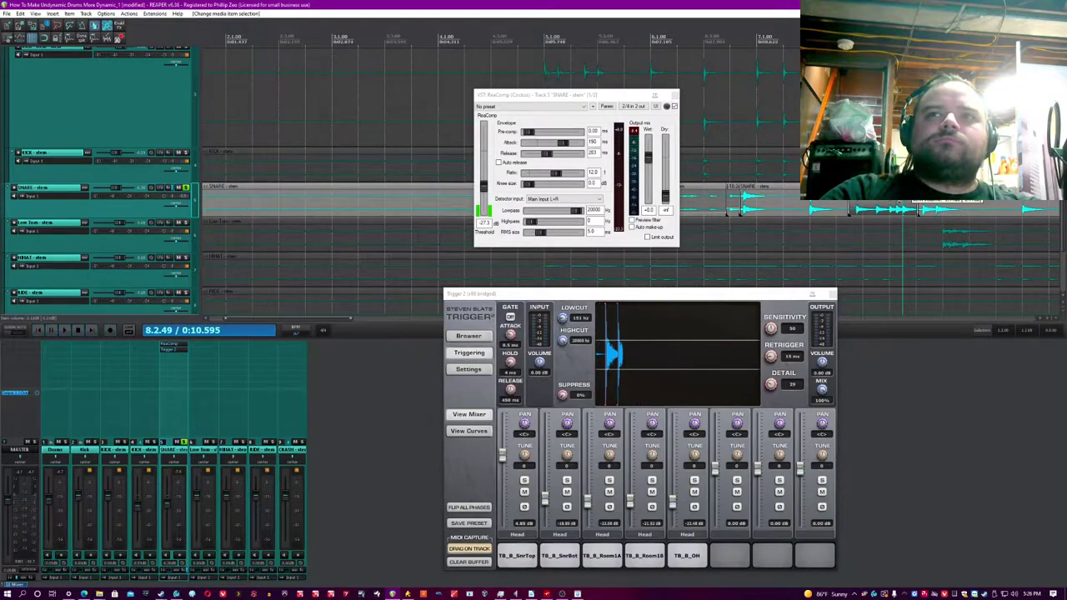
pyautogui.press('space')
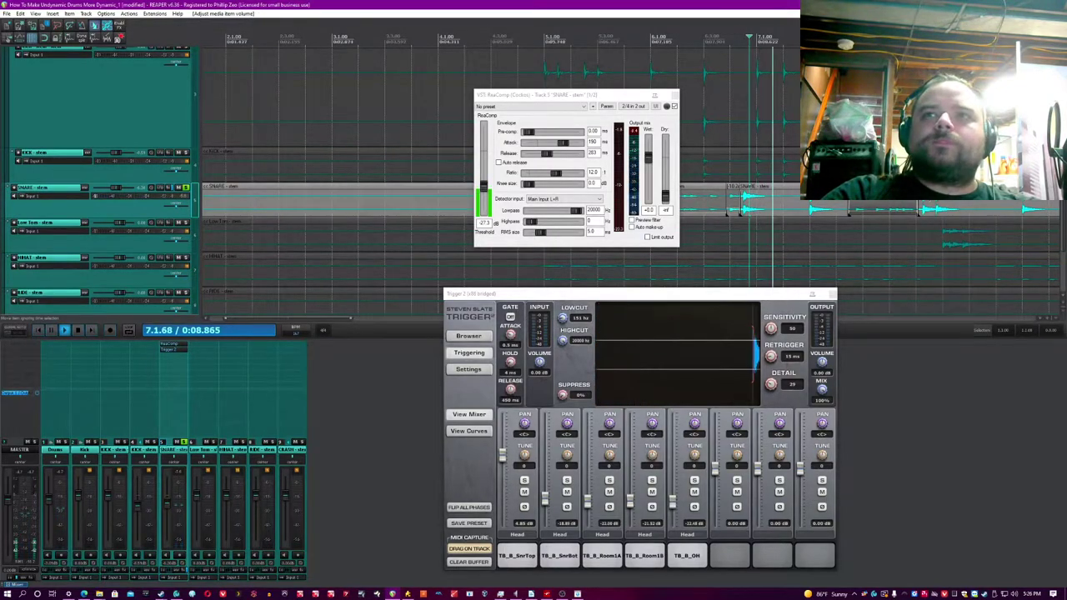
pyautogui.hotkey('ctrl', 'z')
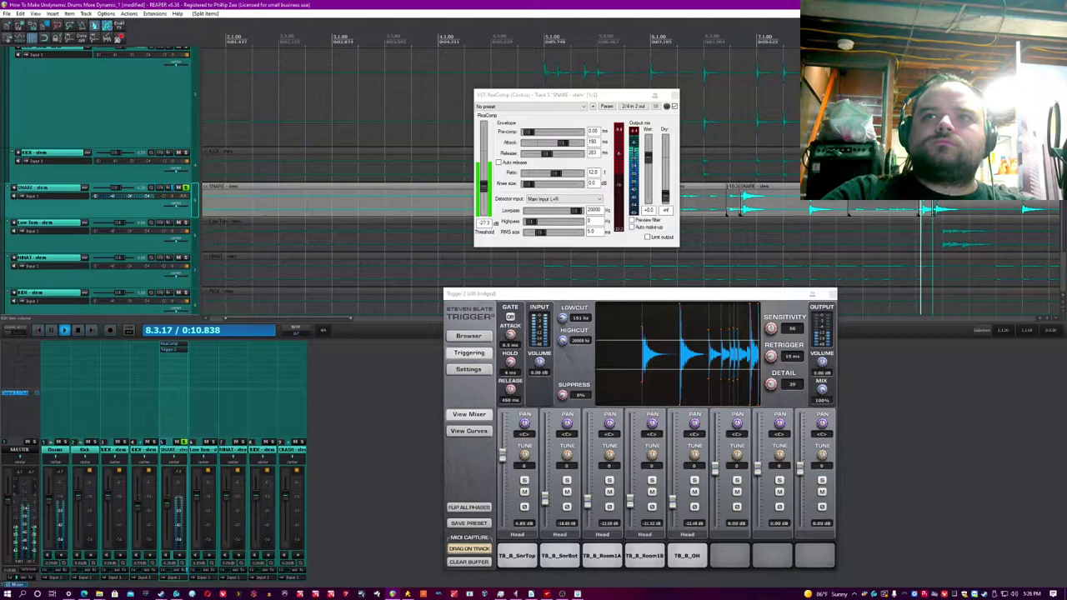
pyautogui.moveTo(938, 191); pyautogui.dragTo(938, 197)
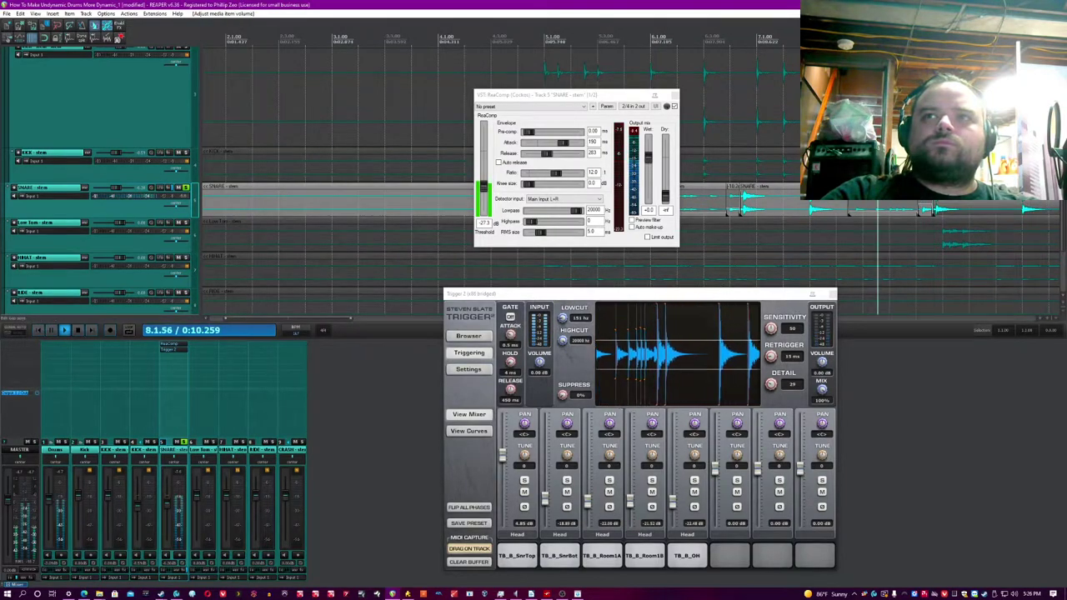
pyautogui.scroll(-3, 830, 218)
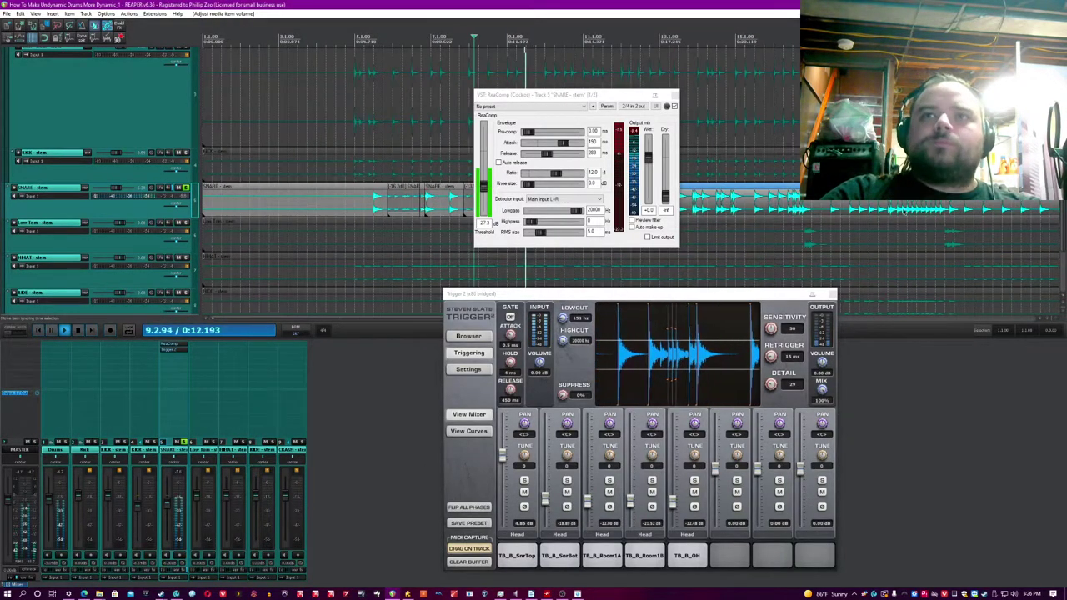
# Step: Split the snare at 11.4.32 and 12.4.01 and lower the item volume of the fill between them
pyautogui.click(775, 209)
pyautogui.press('space')
pyautogui.scroll(3, 774, 208)
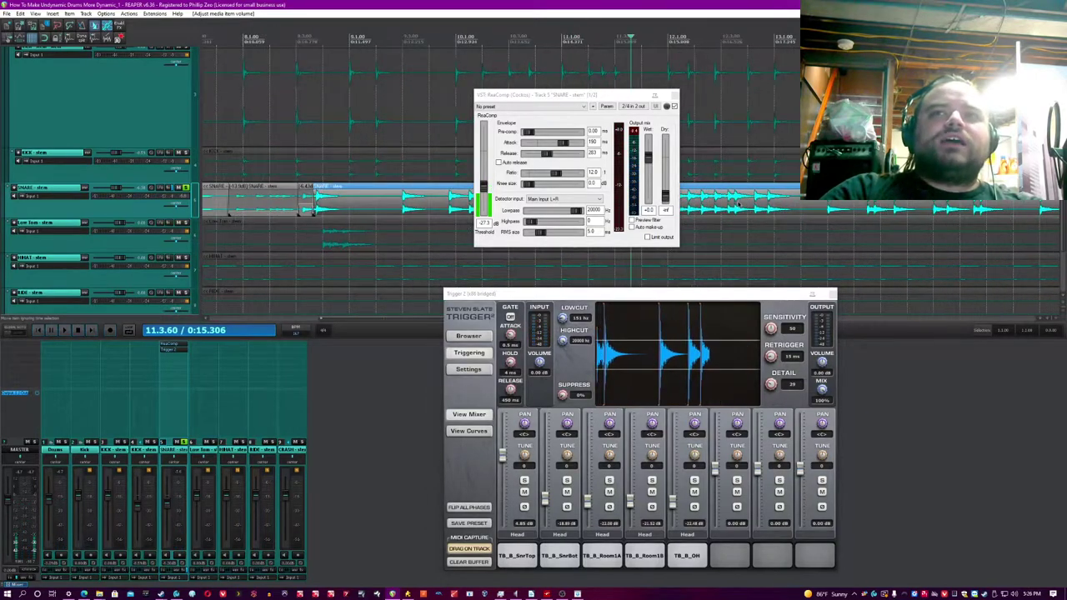
pyautogui.moveTo(624, 96); pyautogui.dragTo(489, 183)
pyautogui.click(651, 209)
pyautogui.press('s')
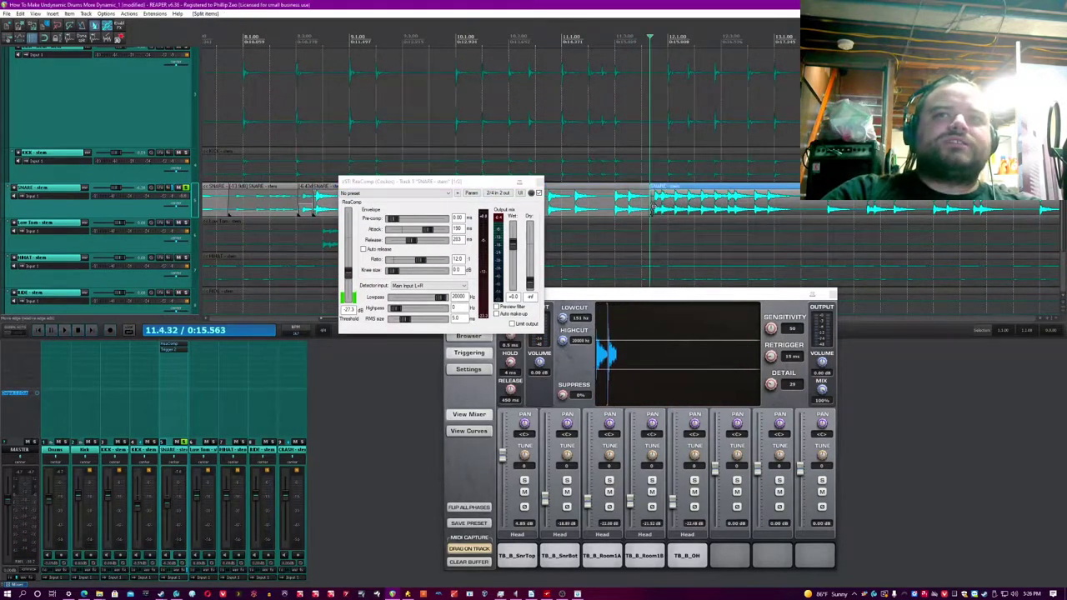
pyautogui.click(749, 208)
pyautogui.press('s')
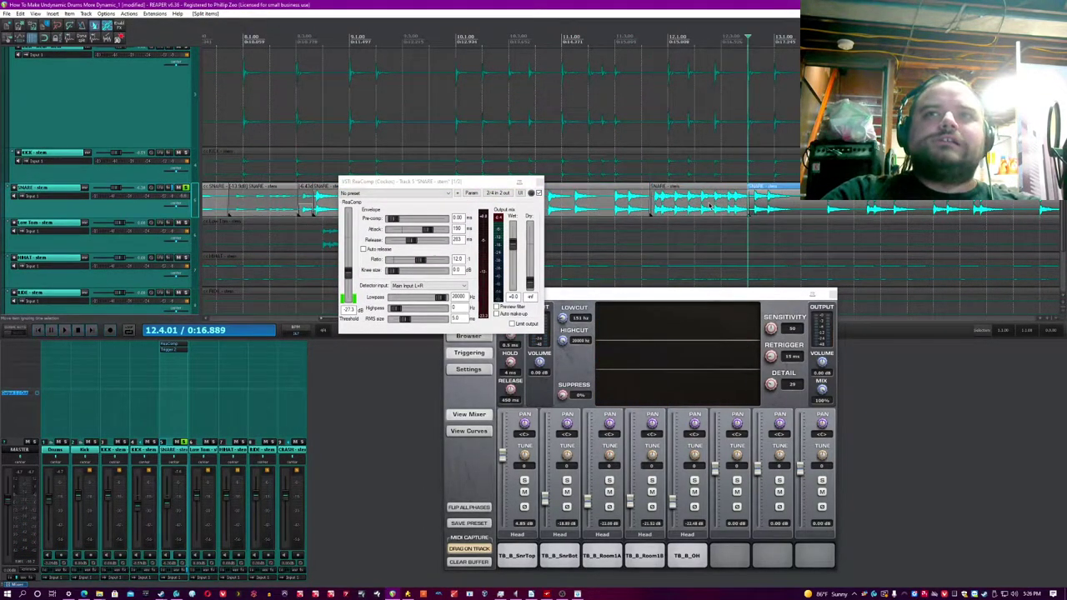
pyautogui.click(710, 199)
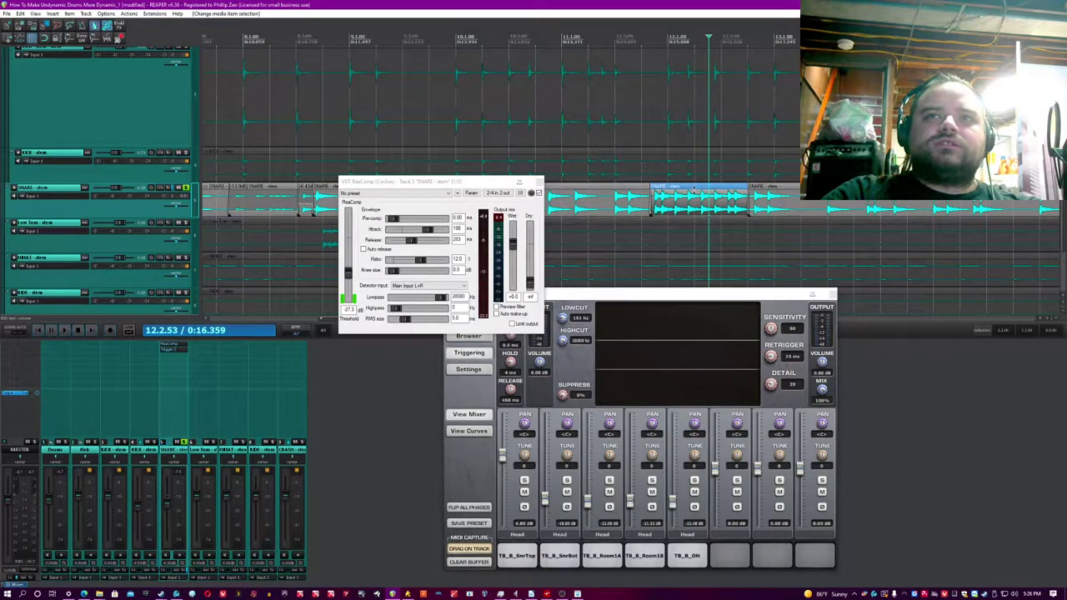
pyautogui.moveTo(694, 190); pyautogui.dragTo(695, 204)
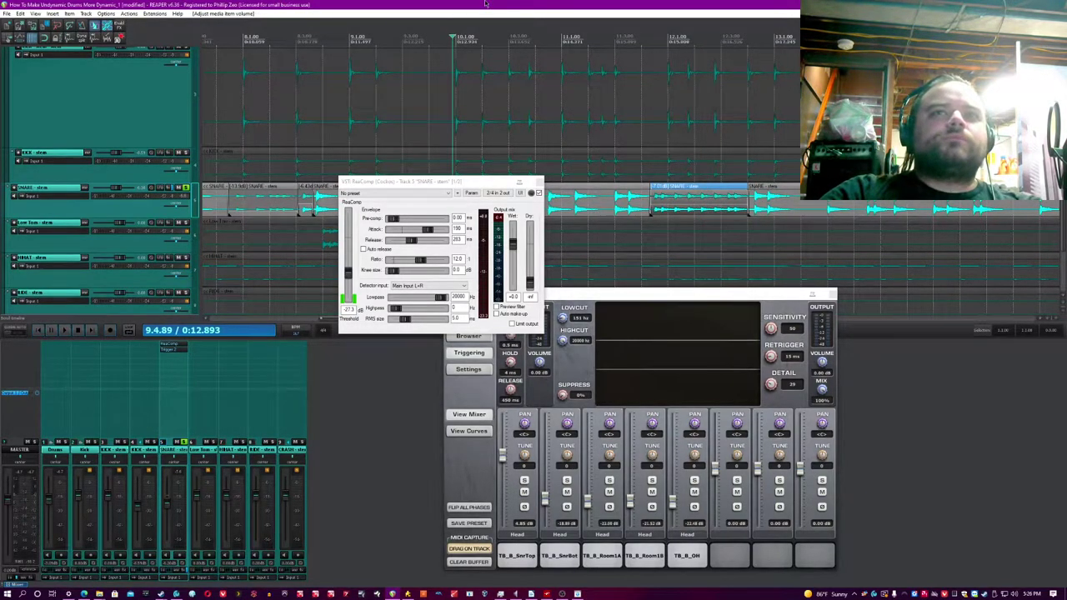
# Step: Unsolo the snare and play the full drums from bar 9, with the ReaComp and Trigger 2 windows moved clear of the tracks
pyautogui.moveTo(419, 176); pyautogui.dragTo(398, 325)
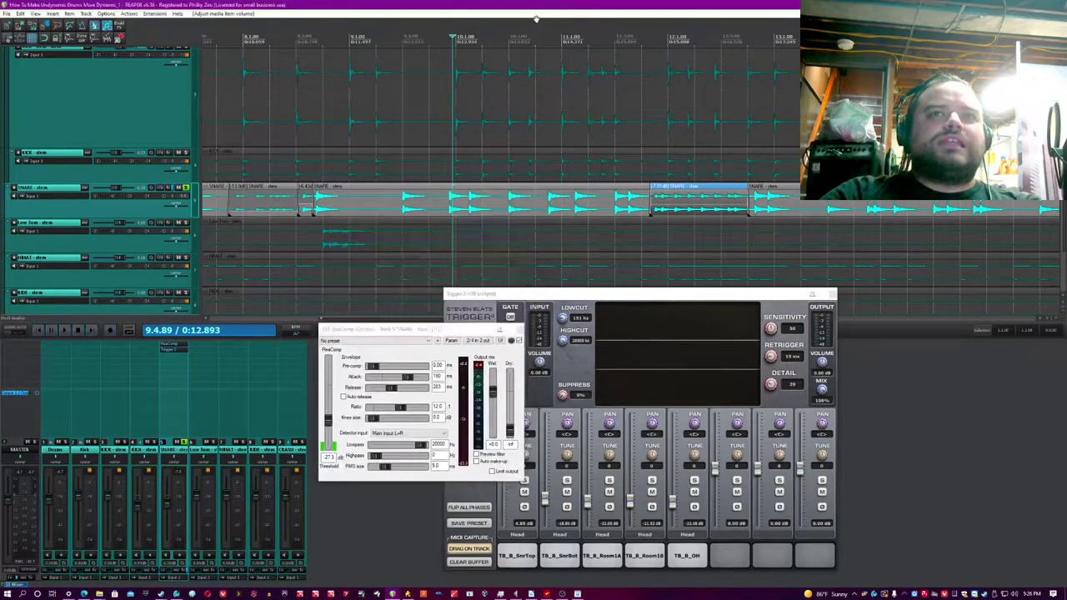
pyautogui.click(375, 36)
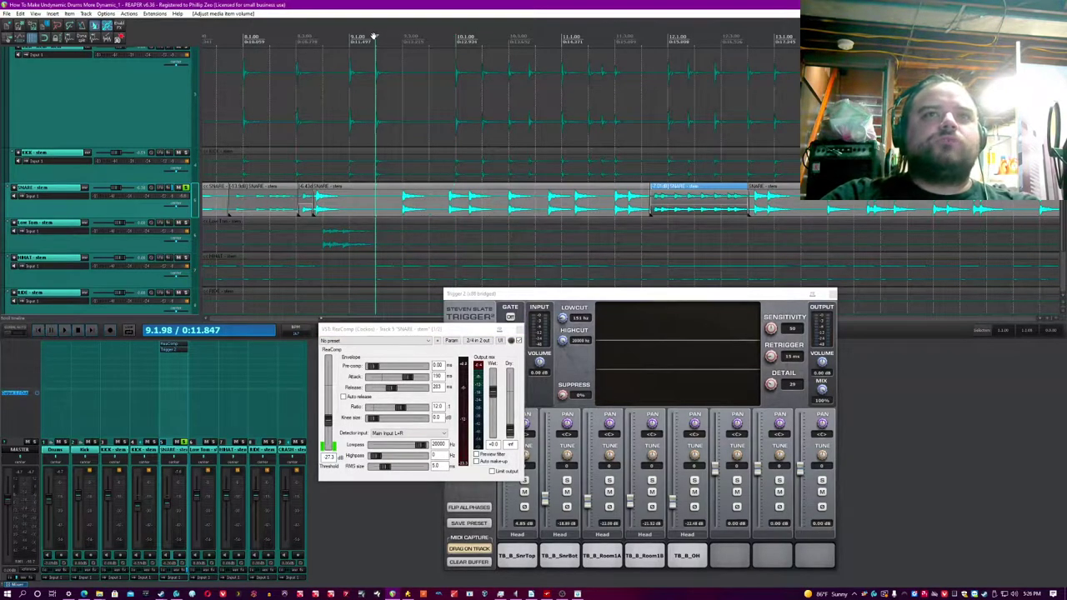
pyautogui.click(186, 188)
pyautogui.press('space')
pyautogui.press('space')
pyautogui.click(793, 198)
pyautogui.scroll(3, 793, 198)
pyautogui.scroll(-3, 585, 167)
pyautogui.moveTo(583, 294); pyautogui.dragTo(709, 295)
pyautogui.press('space')
# Step: Split out the snare hits leading into 14.1.30 and lower their item volume to about -5.6 dB
pyautogui.click(698, 201)
pyautogui.press('s')
pyautogui.click(727, 202)
pyautogui.press('s')
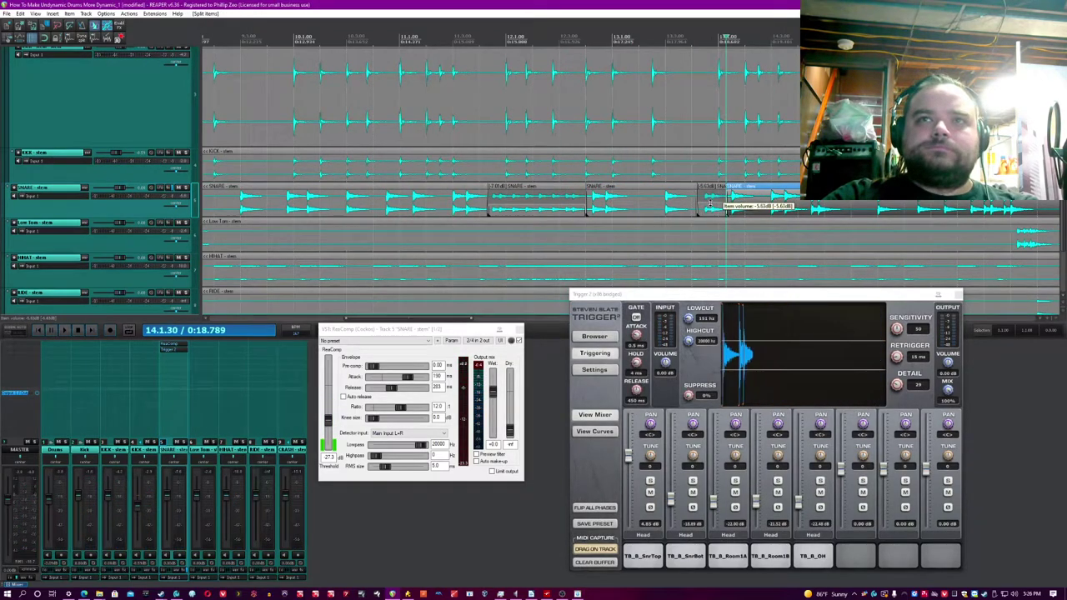
# Step: Reset and lower again the item volume of the snare hits leading into 14.1.30, and play from just before bar 13
pyautogui.click(682, 35)
pyautogui.press('space')
pyautogui.press('space')
pyautogui.doubleClick(714, 192)
pyautogui.moveTo(715, 191); pyautogui.dragTo(714, 201)
pyautogui.click(607, 36)
pyautogui.press('space')
pyautogui.click(266, 184)
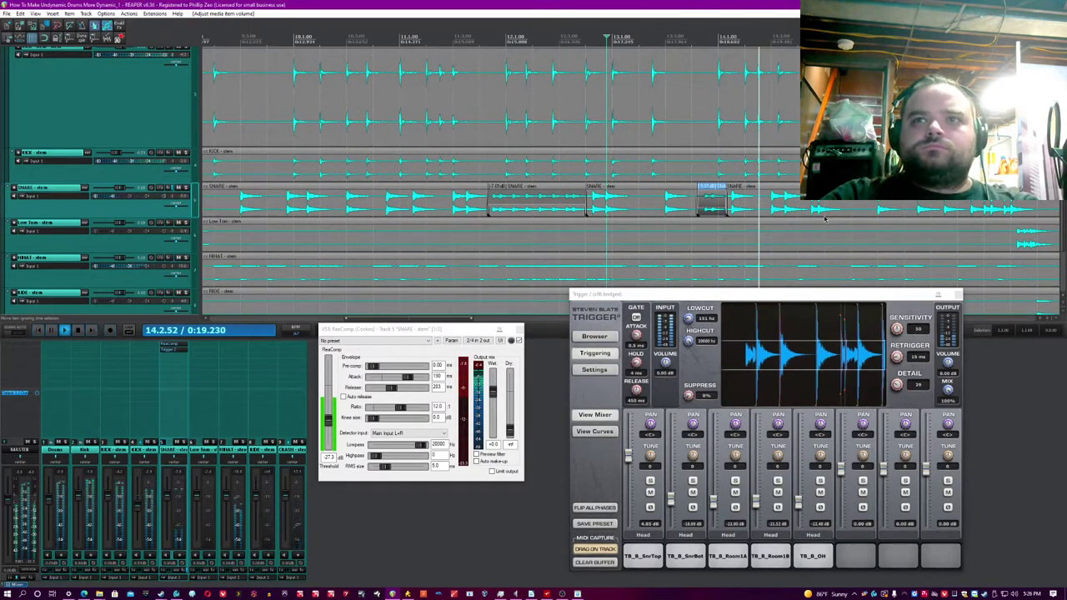
pyautogui.press('space')
# Step: Split out the snare hit just before bar 15, lower its item volume, save the project and play the result
pyautogui.scroll(2, 861, 204)
pyautogui.click(573, 203)
pyautogui.press('s')
pyautogui.click(558, 203)
pyautogui.press('s')
pyautogui.moveTo(565, 191); pyautogui.dragTo(587, 205)
pyautogui.click(619, 203)
pyautogui.press('s')
pyautogui.hotkey('ctrl', 's')
pyautogui.click(415, 35)
pyautogui.press('space')
pyautogui.scroll(-2, 855, 218)
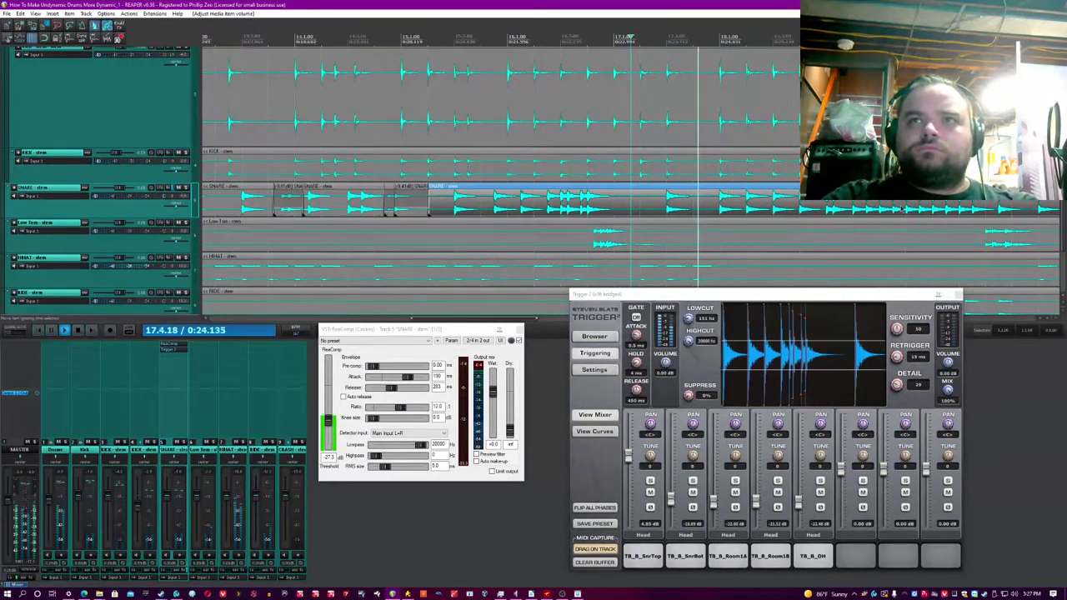
# Step: Split the snare at the start of bar 19 and within bar 20, separating the fill from the hits after it
pyautogui.click(829, 202)
pyautogui.press('s')
pyautogui.scroll(-1, 863, 208)
pyautogui.press('space')
pyautogui.click(959, 202)
pyautogui.press('s')
pyautogui.click(826, 208)
pyautogui.click(848, 210)
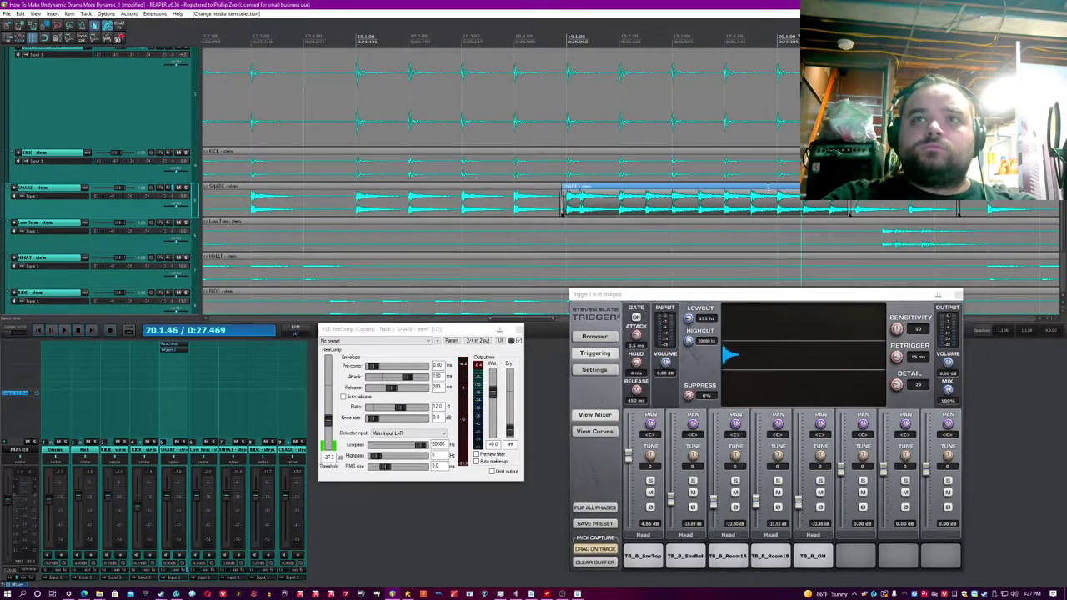
pyautogui.press('s')
# Step: Lower the item volume of the snare fill starting at bar 19 and play from just before it
pyautogui.moveTo(769, 191); pyautogui.dragTo(769, 206)
pyautogui.click(490, 36)
pyautogui.press('space')
pyautogui.click(998, 214)
pyautogui.scroll(-2, 998, 215)
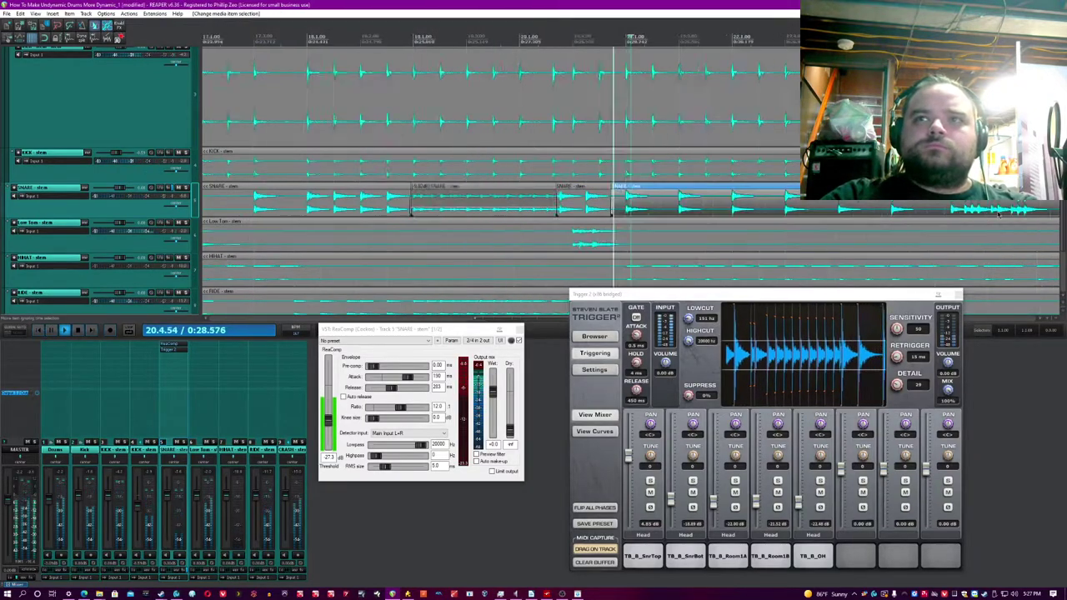
# Step: Split out the snare fill in bar 24, lower its item volume, and play from the second half of bar 23
pyautogui.click(869, 210)
pyautogui.scroll(4, 870, 210)
pyautogui.press('s')
pyautogui.click(857, 209)
pyautogui.press('s')
pyautogui.click(743, 208)
pyautogui.press('space')
pyautogui.moveTo(741, 191); pyautogui.dragTo(741, 205)
pyautogui.click(531, 35)
pyautogui.press('space')
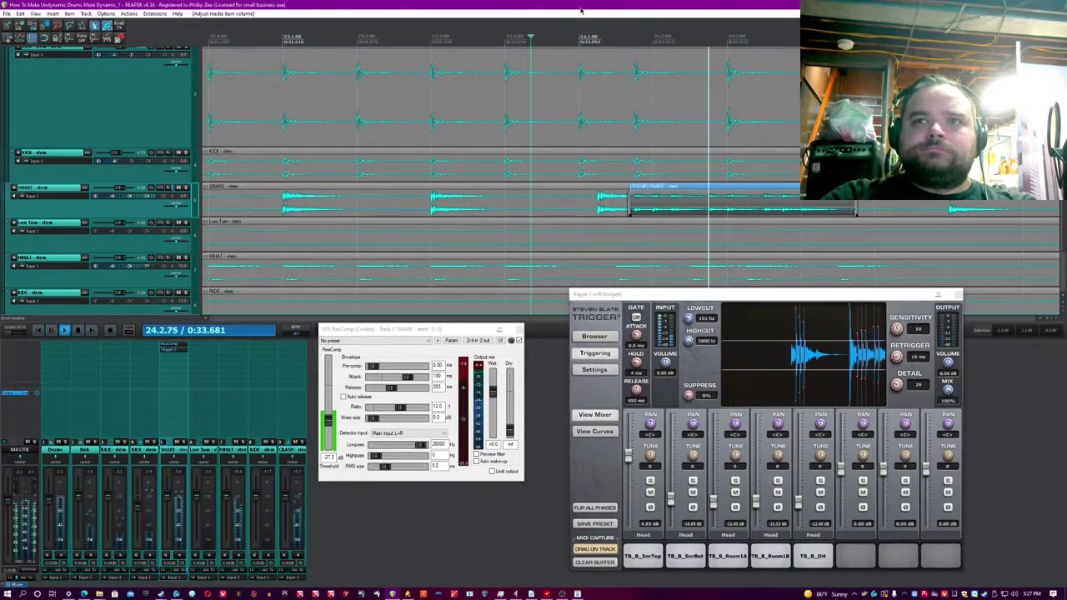
# Step: Split the snare at the fill starting at bar 28, save the project, and play on into bar 31
pyautogui.scroll(-3, 867, 210)
pyautogui.click(881, 210)
pyautogui.scroll(2, 881, 210)
pyautogui.click(657, 209)
pyautogui.press('s')
pyautogui.scroll(-3, 817, 208)
pyautogui.hotkey('ctrl', 's')
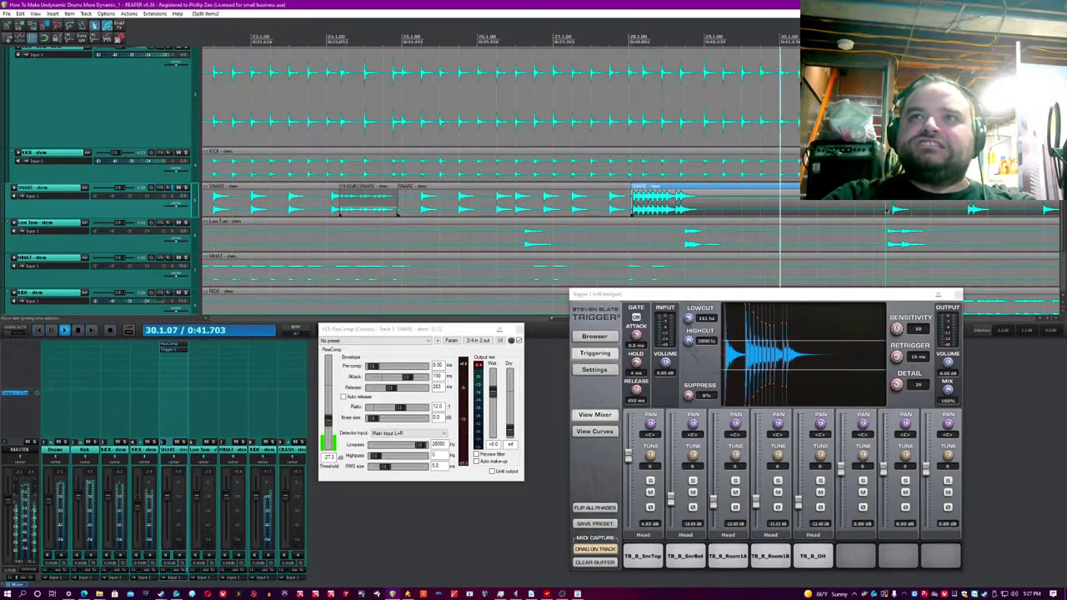
pyautogui.scroll(-1, 817, 209)
pyautogui.press('space')
pyautogui.scroll(-4, 817, 209)
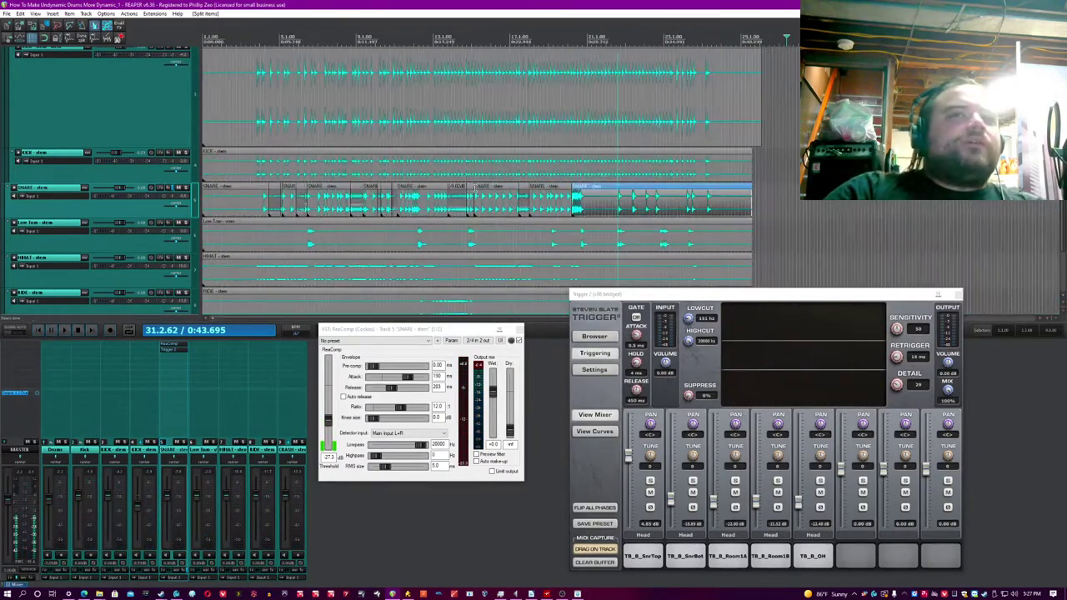
# Step: Render the snare track to a stereo stem track, muting the original
pyautogui.rightClick(94, 202)
pyautogui.moveTo(140, 283)
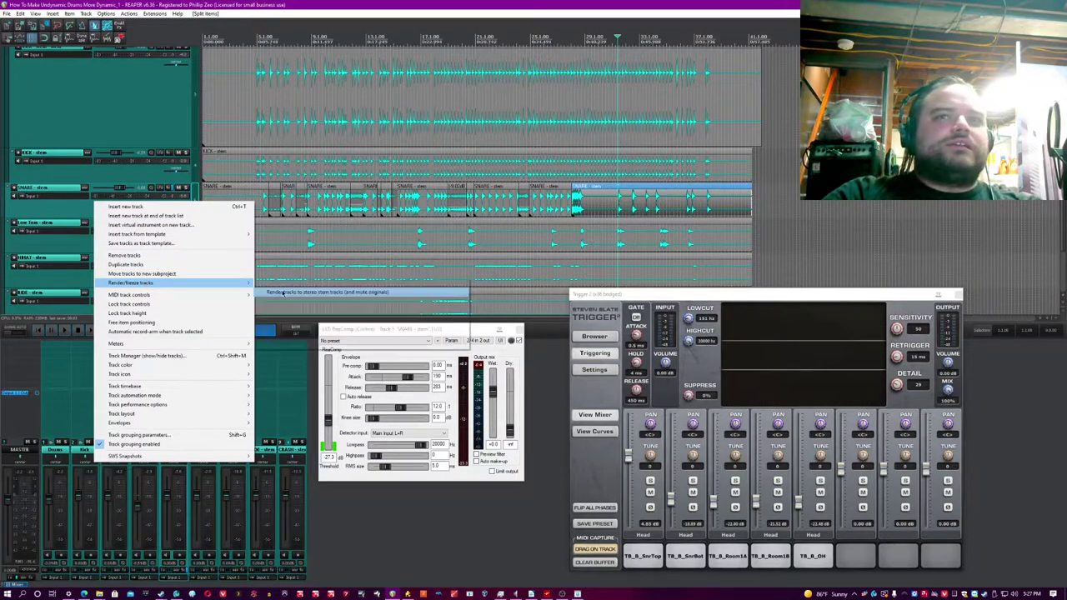
pyautogui.click(283, 292)
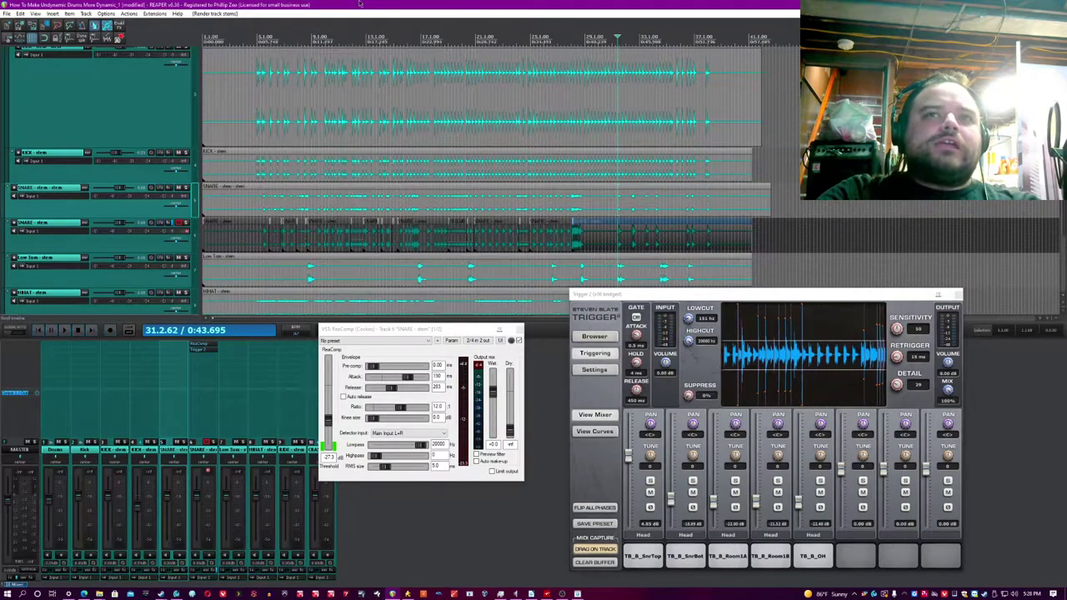
# Step: Copy the muted source snare track above itself, rename the copy SNARE ORIGINAL, and unmute it
pyautogui.rightClick(89, 242)
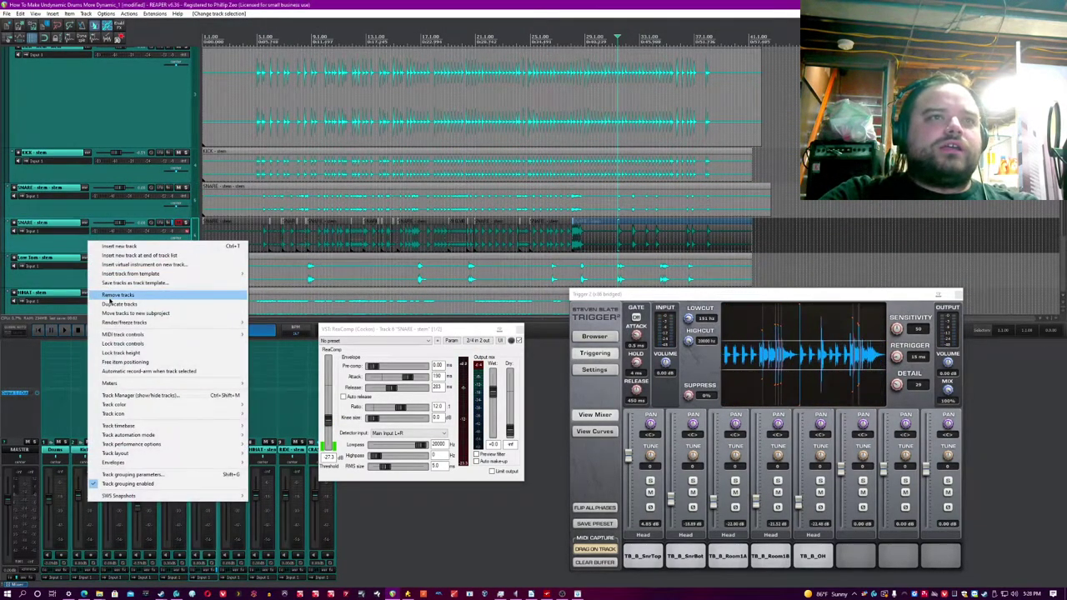
pyautogui.click(72, 244)
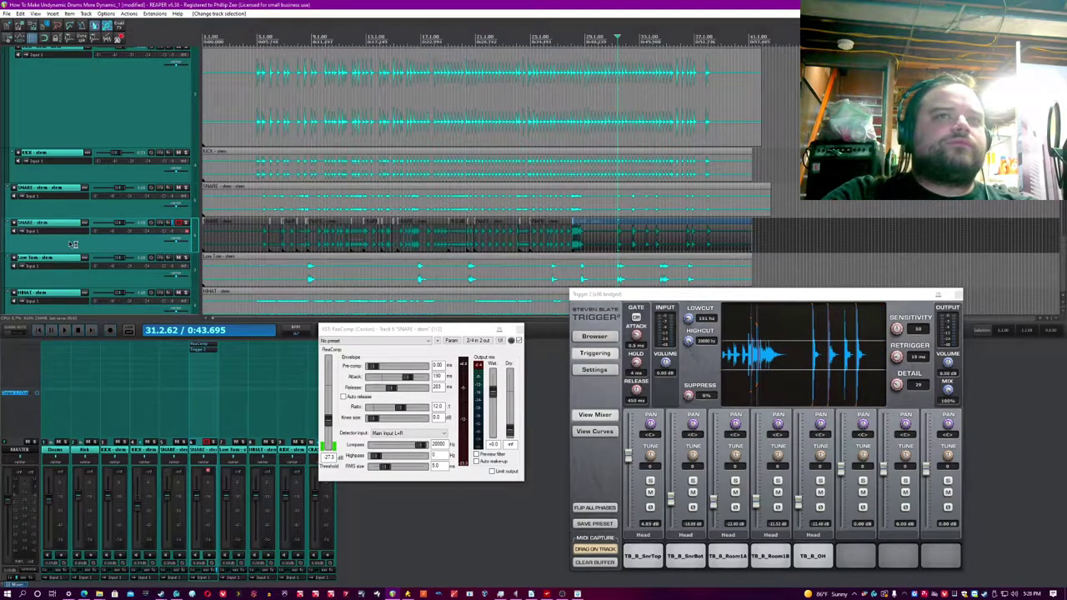
pyautogui.hotkey('ctrl', 'v')
pyautogui.moveTo(53, 276); pyautogui.dragTo(51, 218)
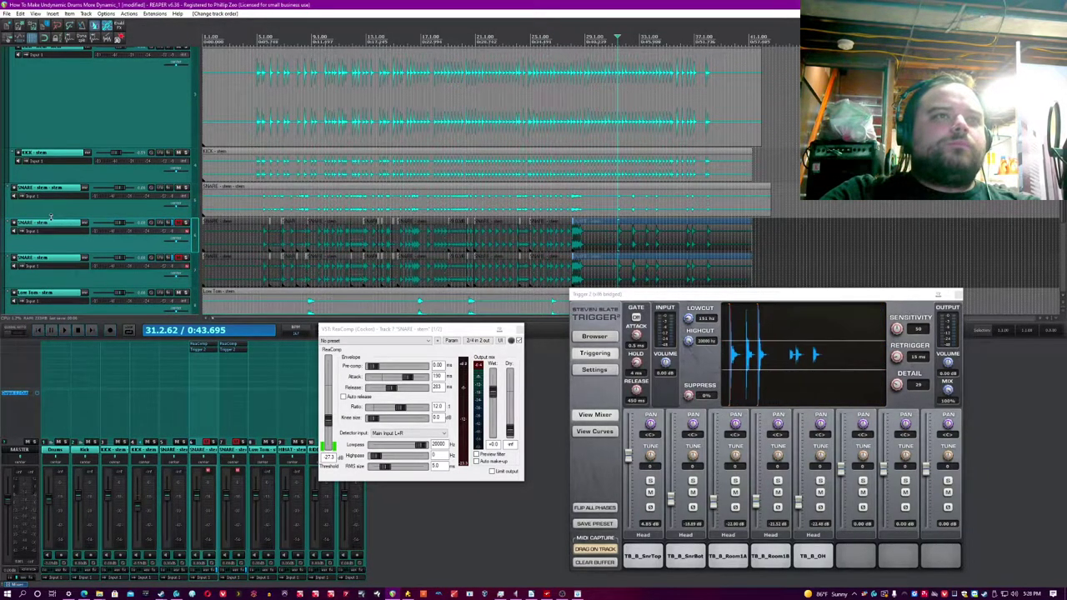
pyautogui.doubleClick(50, 222)
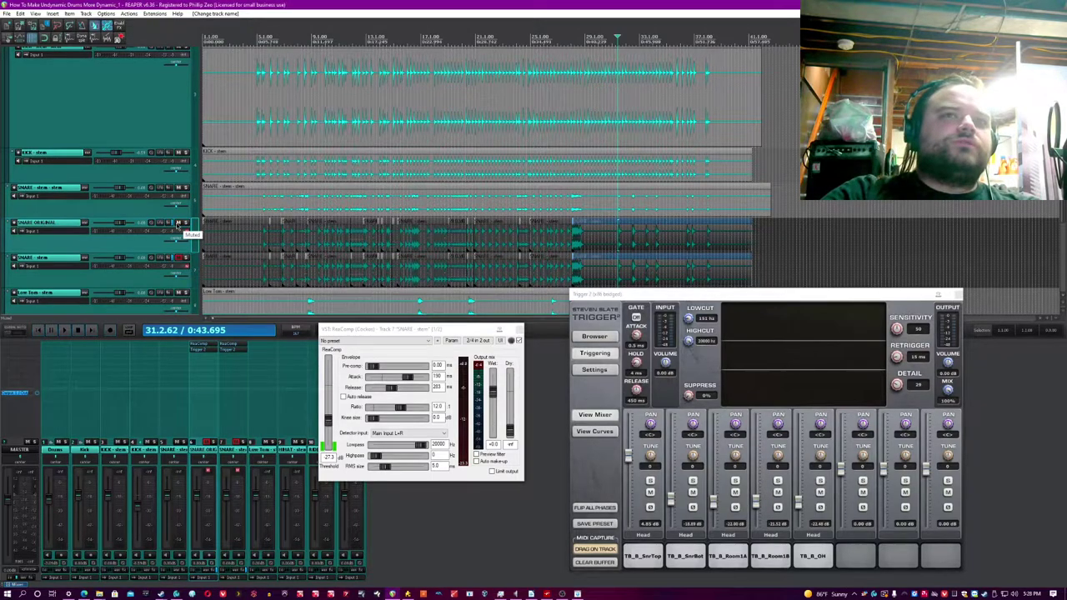
pyautogui.click(179, 223)
# Step: Compare the rendered and original snare waveforms around 6.2.00 and across the song, and close the Trigger 2 window
pyautogui.click(639, 236)
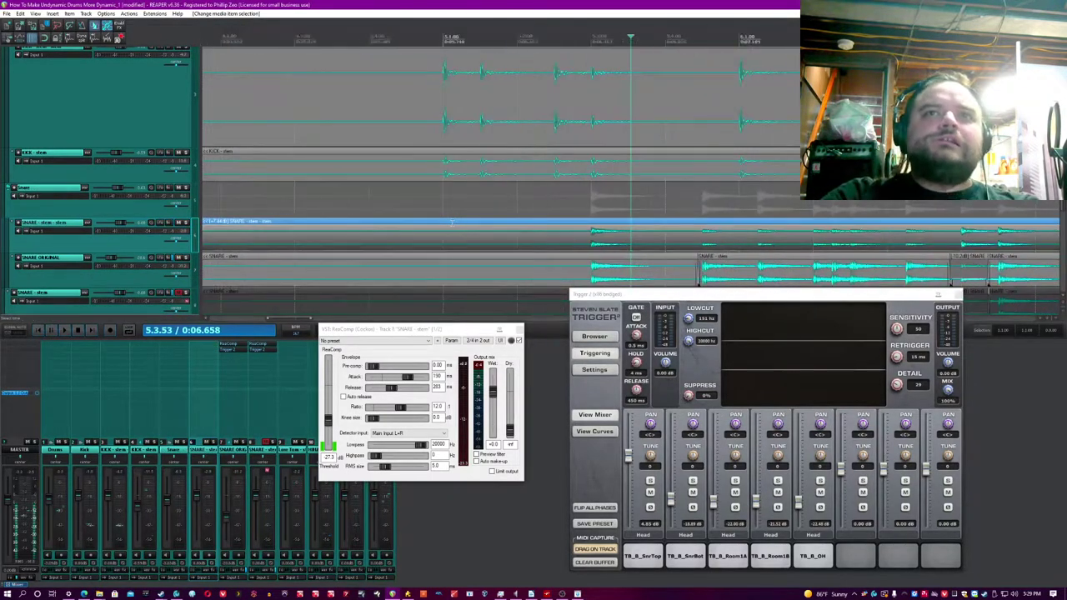
pyautogui.click(908, 241)
pyautogui.scroll(8, 908, 240)
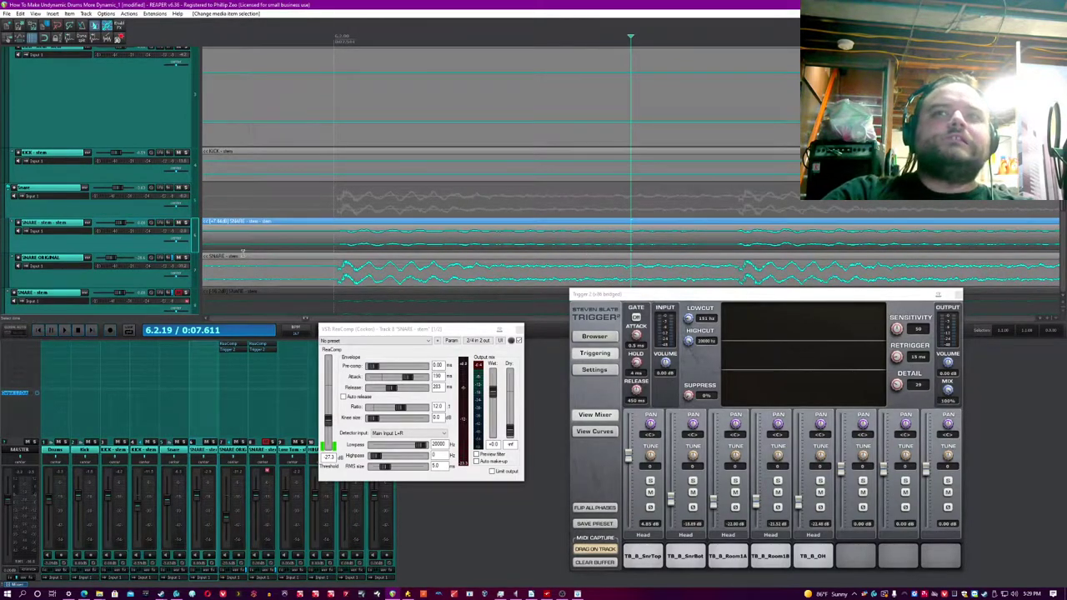
pyautogui.click(329, 202)
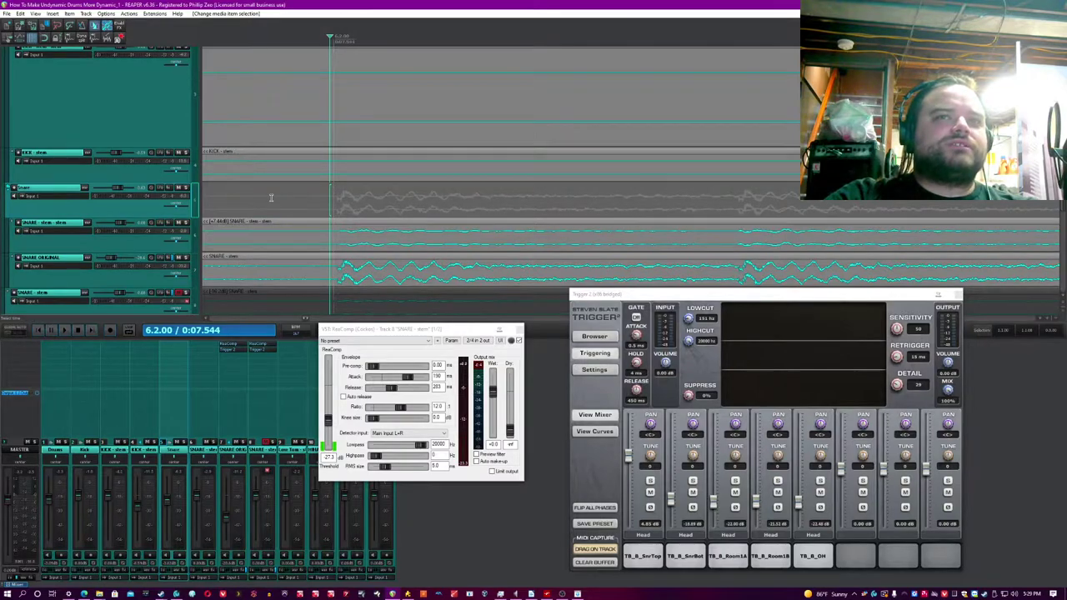
pyautogui.scroll(-12, 271, 198)
pyautogui.click(374, 203)
pyautogui.scroll(5, 375, 202)
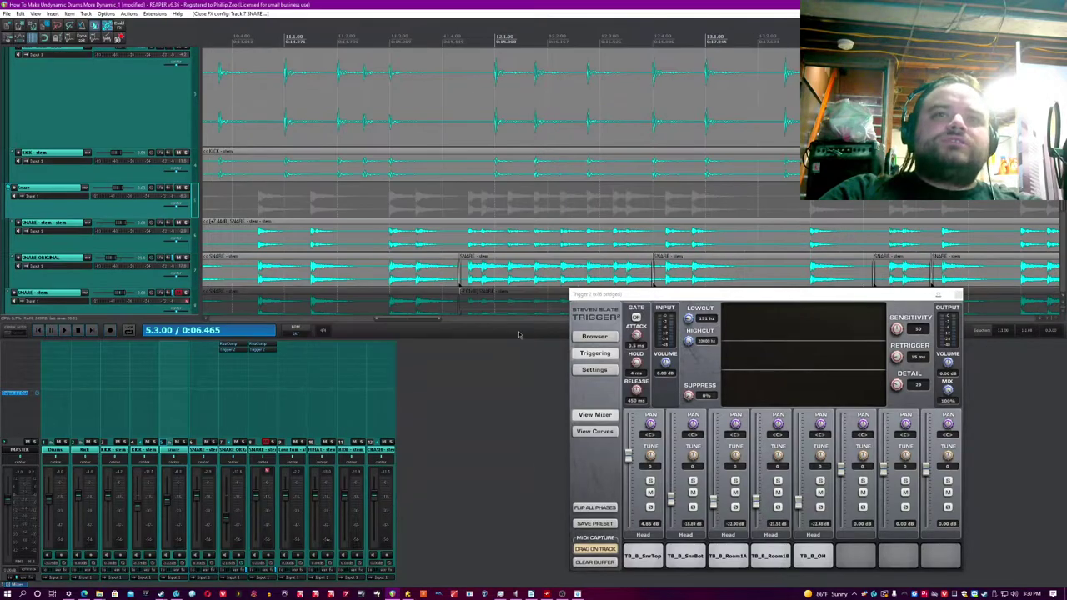
pyautogui.scroll(-5, 569, 212)
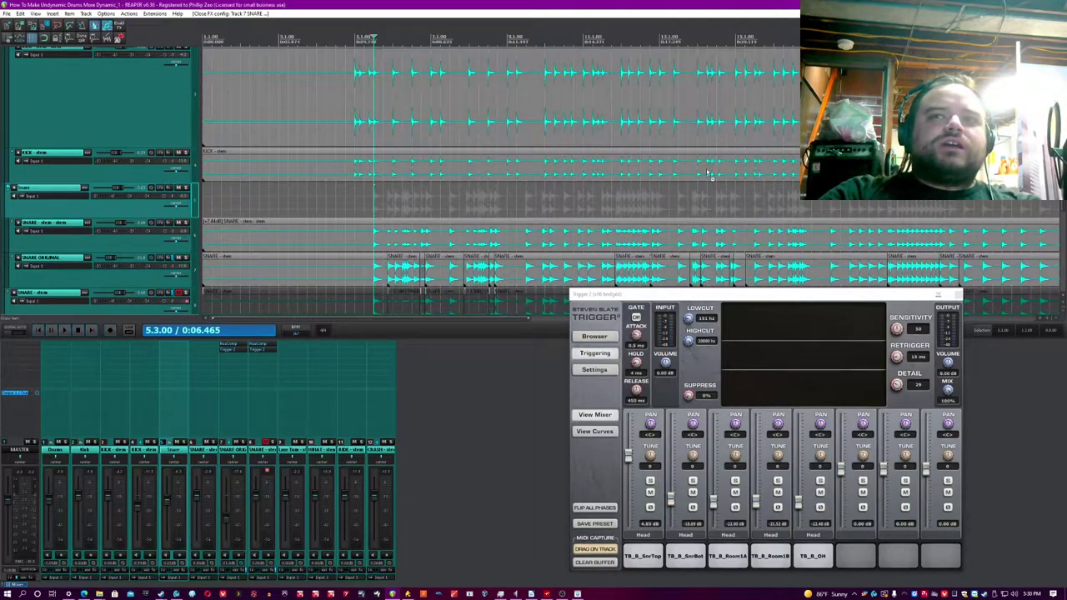
pyautogui.click(958, 295)
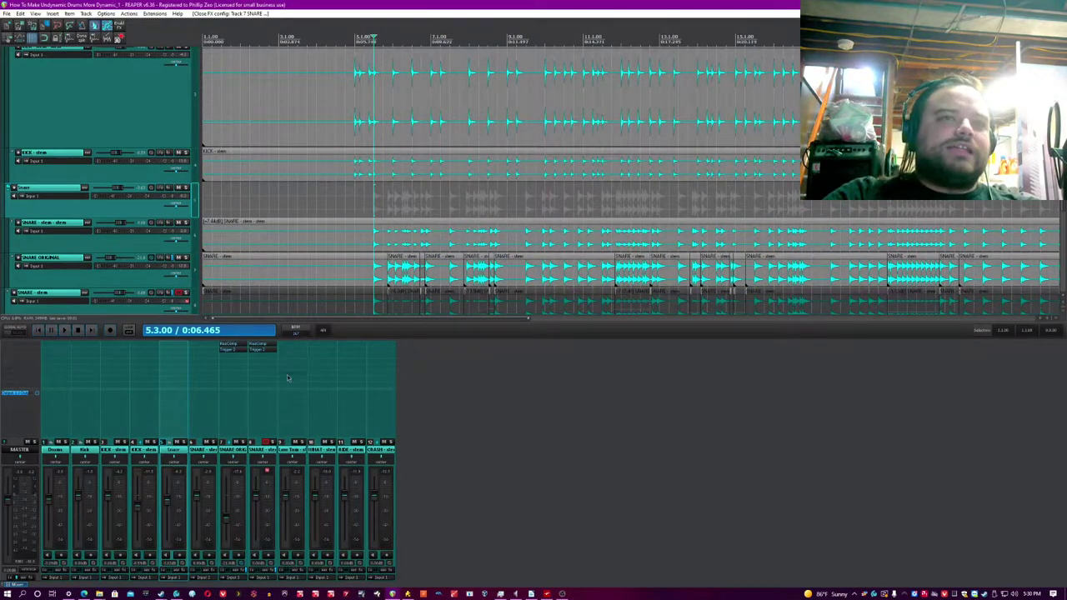
pyautogui.click(234, 383)
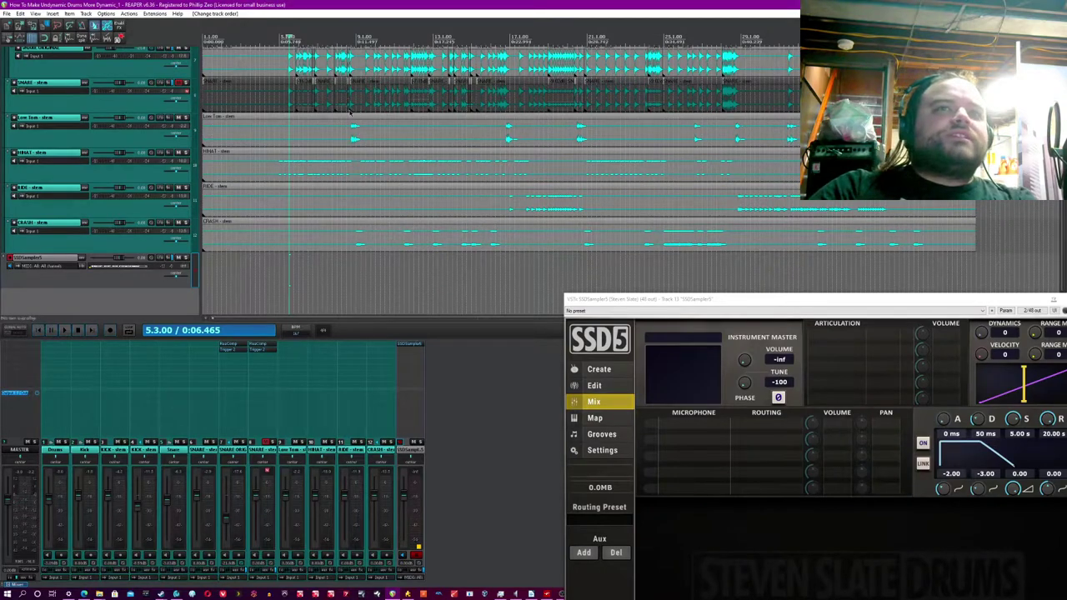
# Step: Solo the Low Tom track and play its first hits from 8.3.61
pyautogui.click(350, 111)
pyautogui.scroll(4, 350, 112)
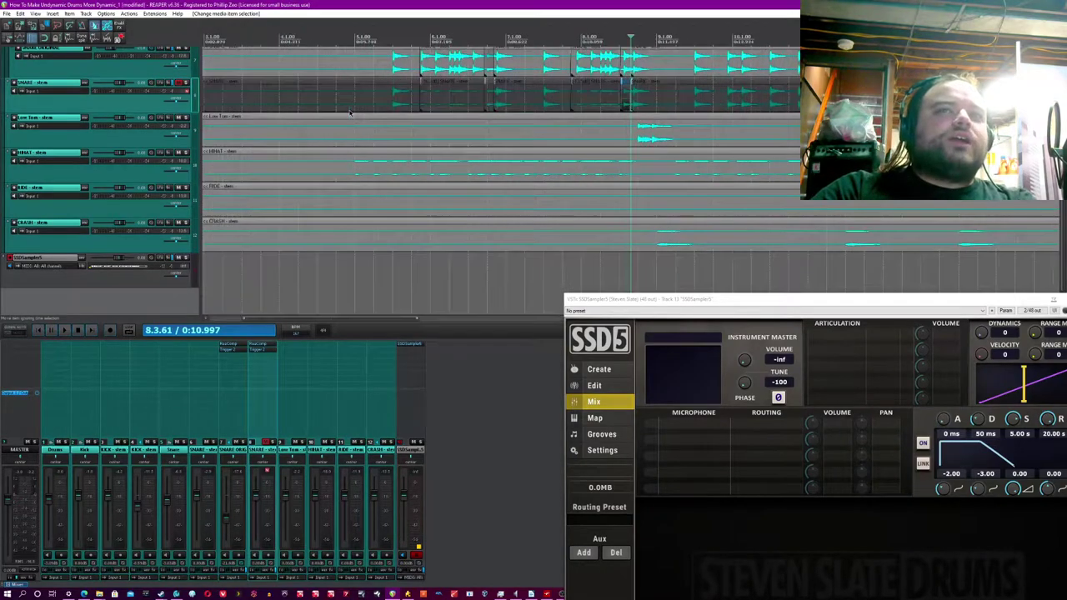
pyautogui.click(185, 118)
pyautogui.scroll(-4, 512, 127)
pyautogui.press('space')
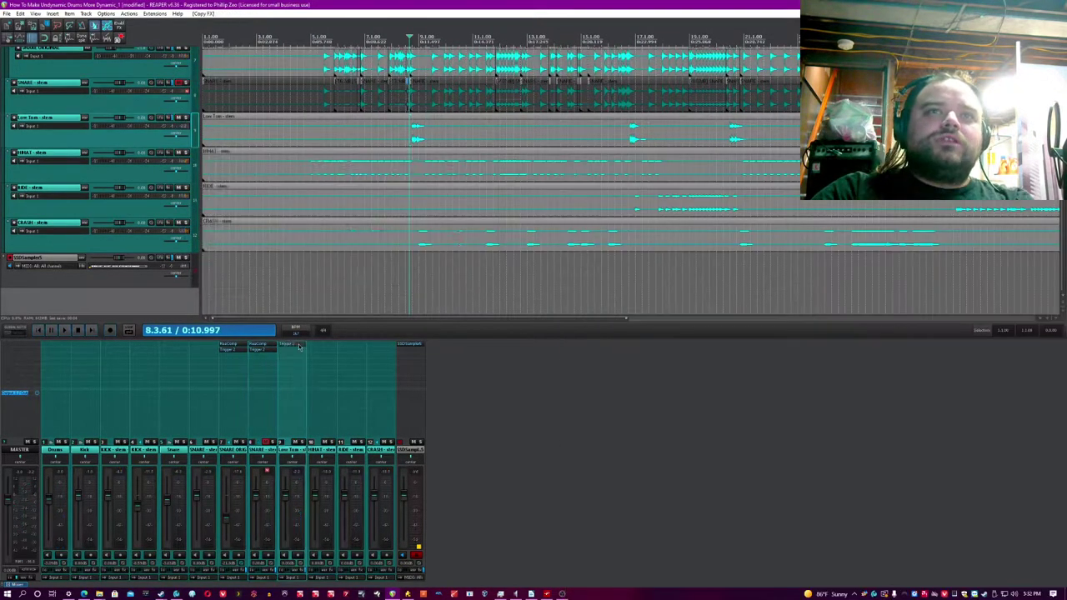
# Step: Open Trigger 2 on the Low Tom track and clear all of the snare samples from its slots
pyautogui.click(299, 347)
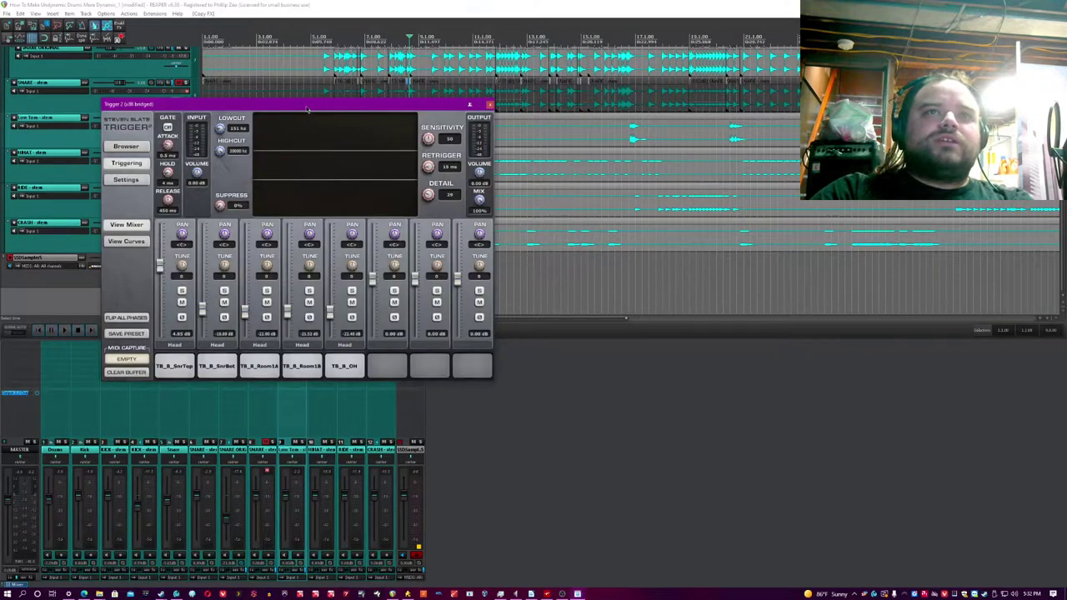
pyautogui.moveTo(307, 110); pyautogui.dragTo(470, 218)
pyautogui.rightClick(516, 467)
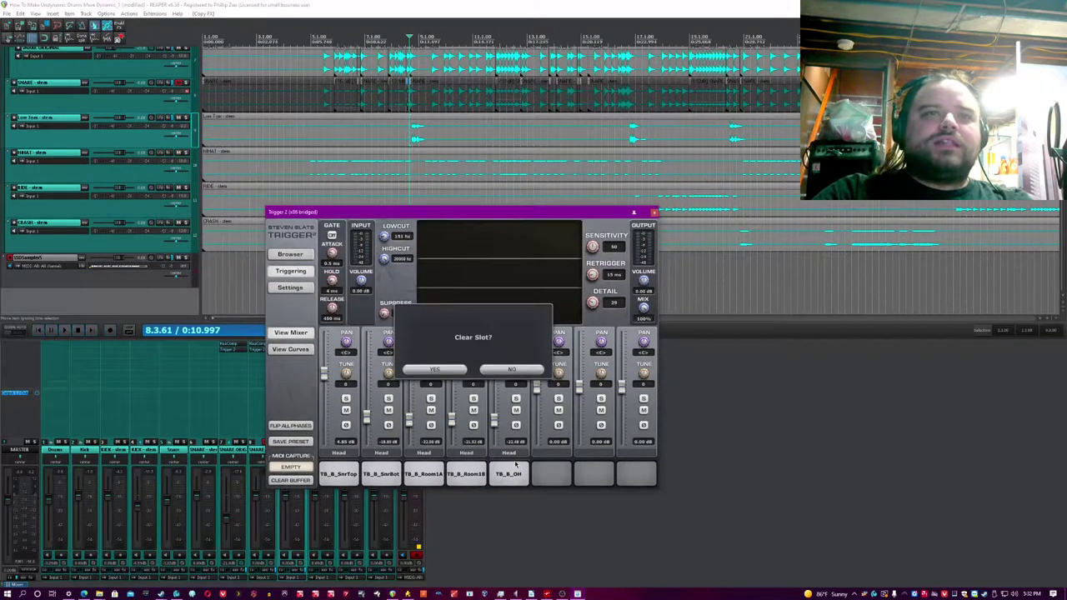
pyautogui.click(432, 369)
pyautogui.rightClick(451, 473)
pyautogui.click(434, 370)
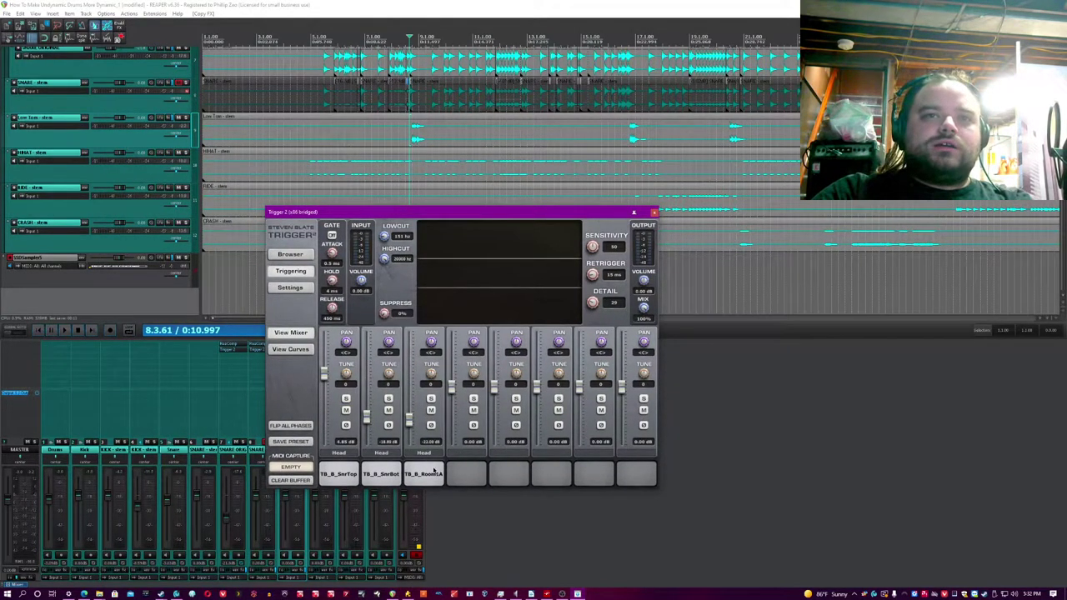
pyautogui.rightClick(425, 473)
pyautogui.click(434, 369)
pyautogui.rightClick(381, 474)
pyautogui.click(427, 369)
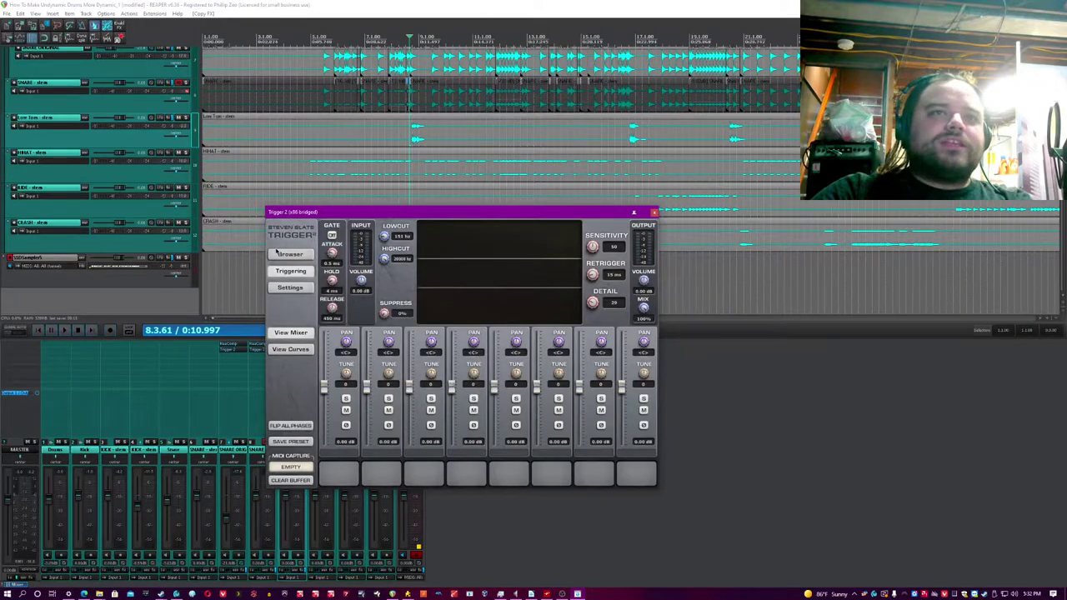
# Step: Audition CHANGO MMF Truth FLOOR TOM.tci in the Trigger 2 browser and load it into the first slot
pyautogui.click(288, 252)
pyautogui.moveTo(317, 213); pyautogui.dragTo(496, 304)
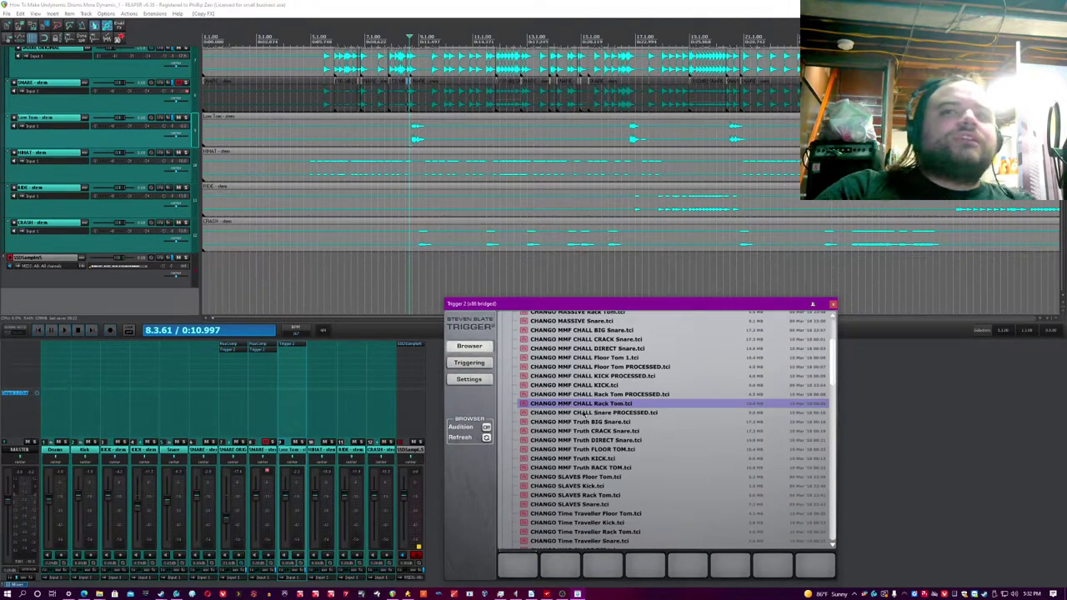
pyautogui.click(587, 450)
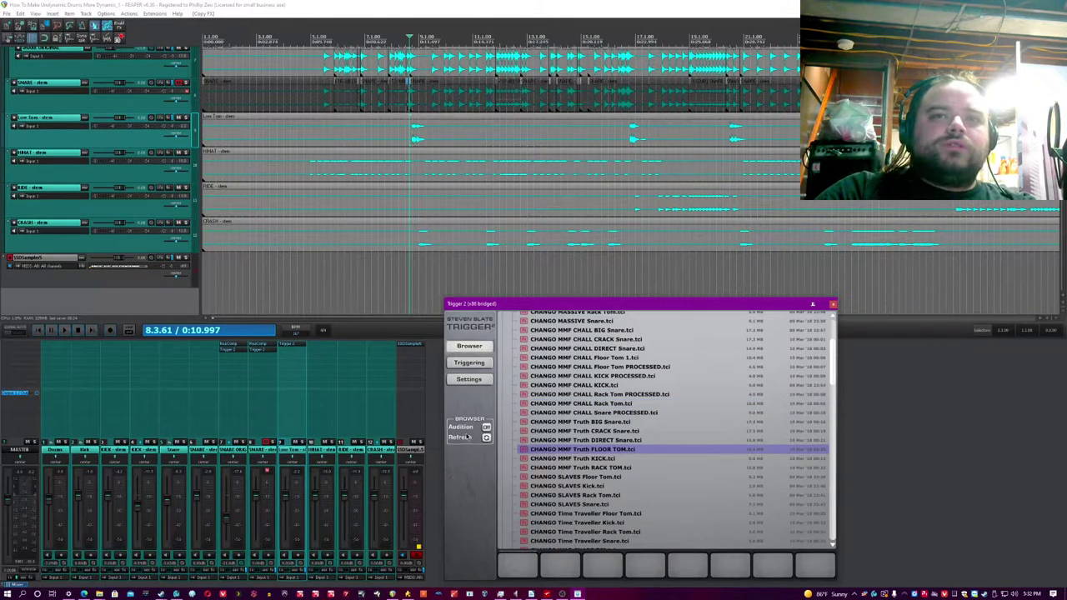
pyautogui.click(588, 451)
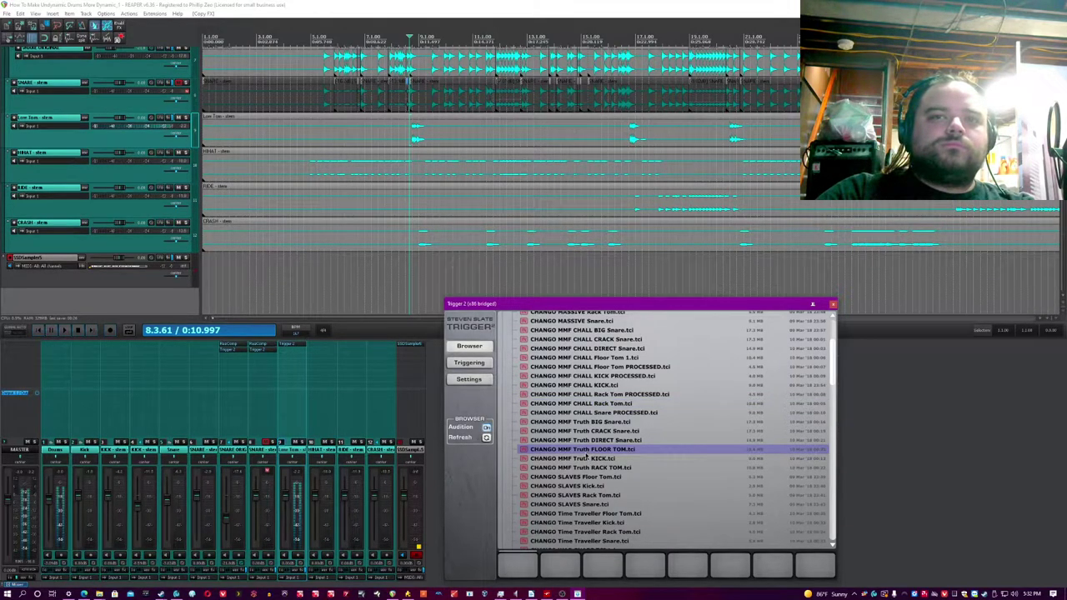
pyautogui.moveTo(587, 451); pyautogui.dragTo(526, 565)
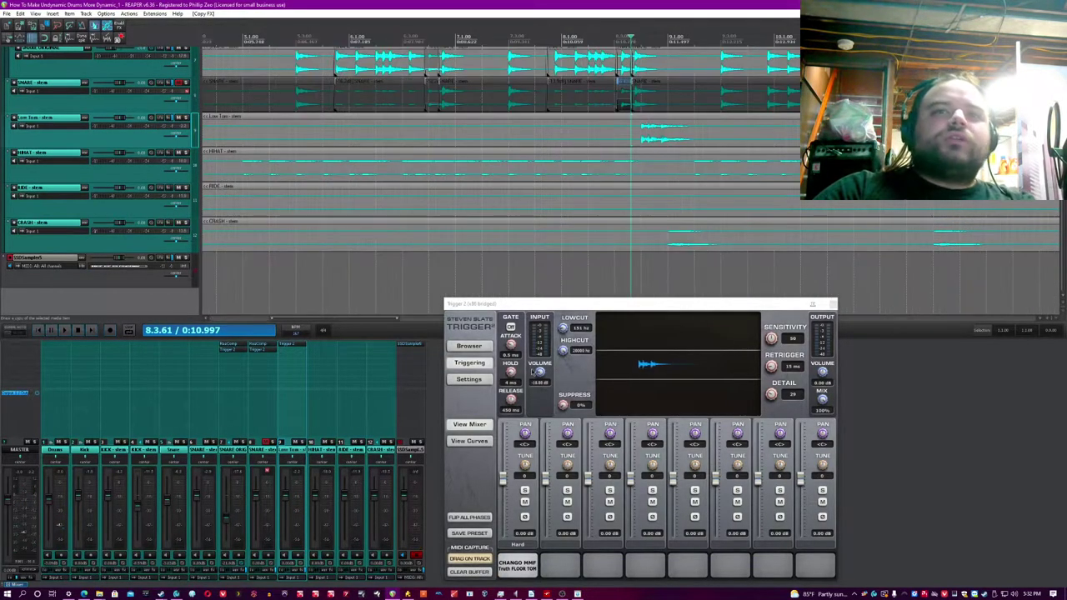
# Step: Set Trigger 2's input volume on the Low Tom to -1.33 dB and play the tom hits
pyautogui.click(545, 369)
pyautogui.click(537, 3)
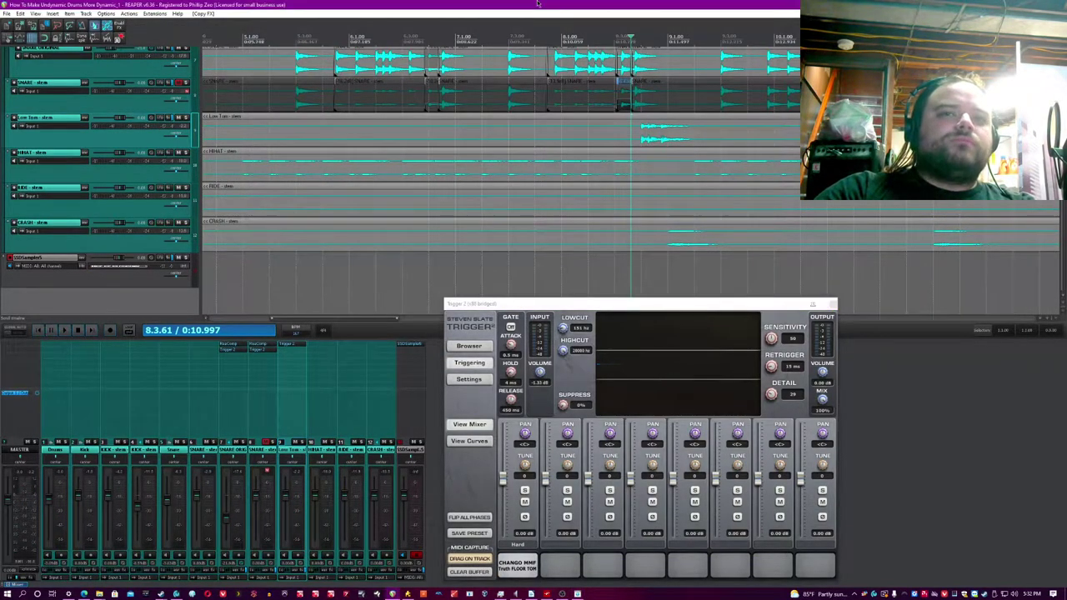
pyautogui.press('space')
pyautogui.press('space')
# Step: Show Trigger 2's input vol envelope on the Low Tom track and add an envelope point near 8.4.54
pyautogui.click(84, 118)
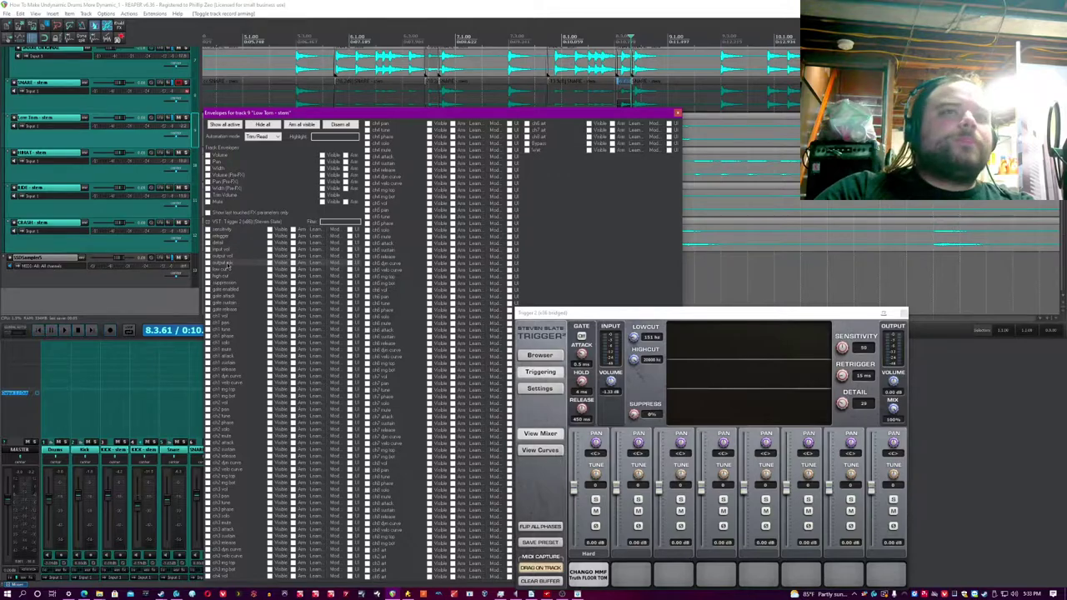
pyautogui.click(207, 249)
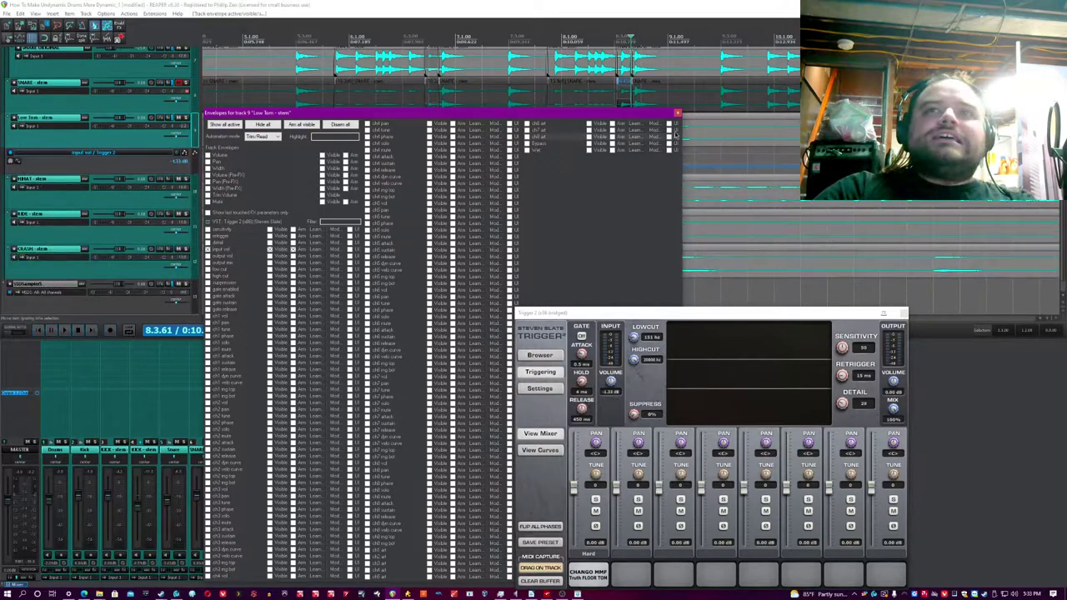
pyautogui.click(677, 112)
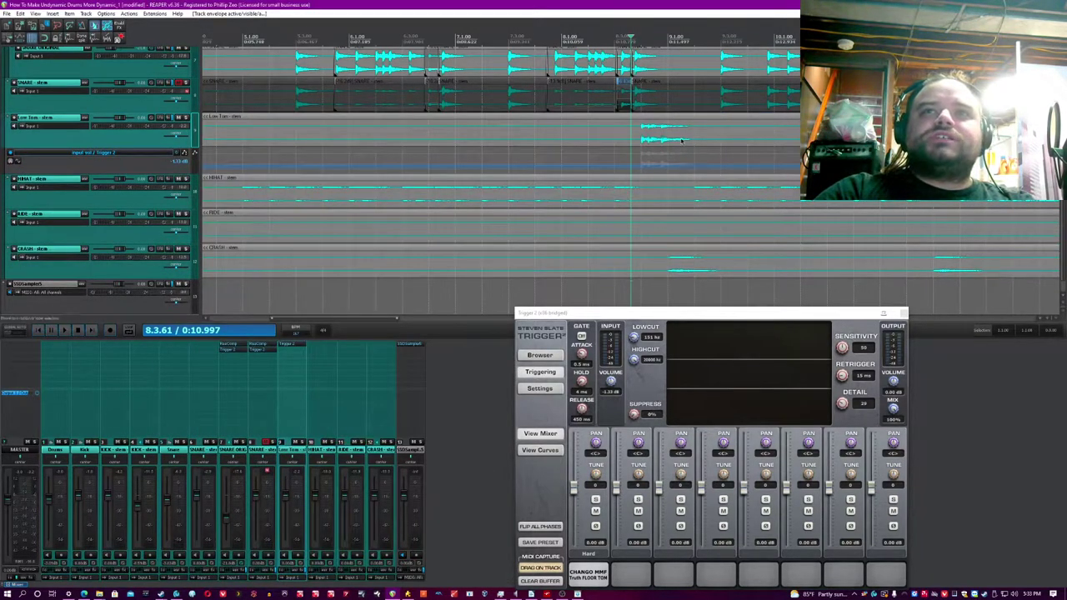
pyautogui.click(558, 170)
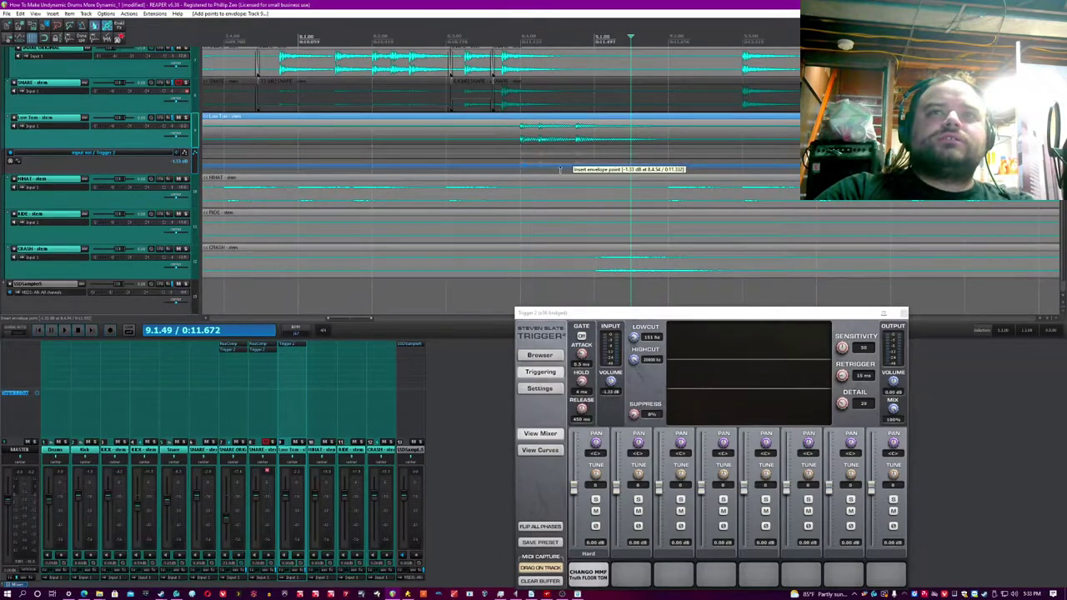
# Step: Enlarge the Low Tom's input vol envelope lane, lower the envelope to -7.20 dB at the first tom hit near 8.3.99, and play it
pyautogui.moveTo(572, 168)
pyautogui.mouseDown()
pyautogui.moveTo(577, 153)
pyautogui.moveTo(577, 162)
pyautogui.mouseUp()
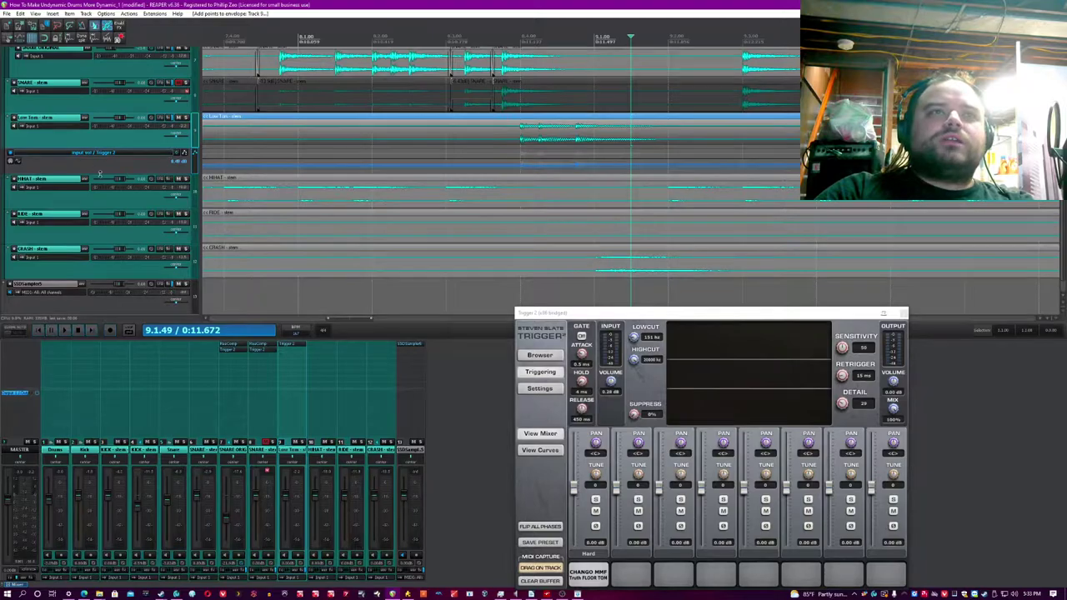
pyautogui.moveTo(104, 173); pyautogui.dragTo(105, 249)
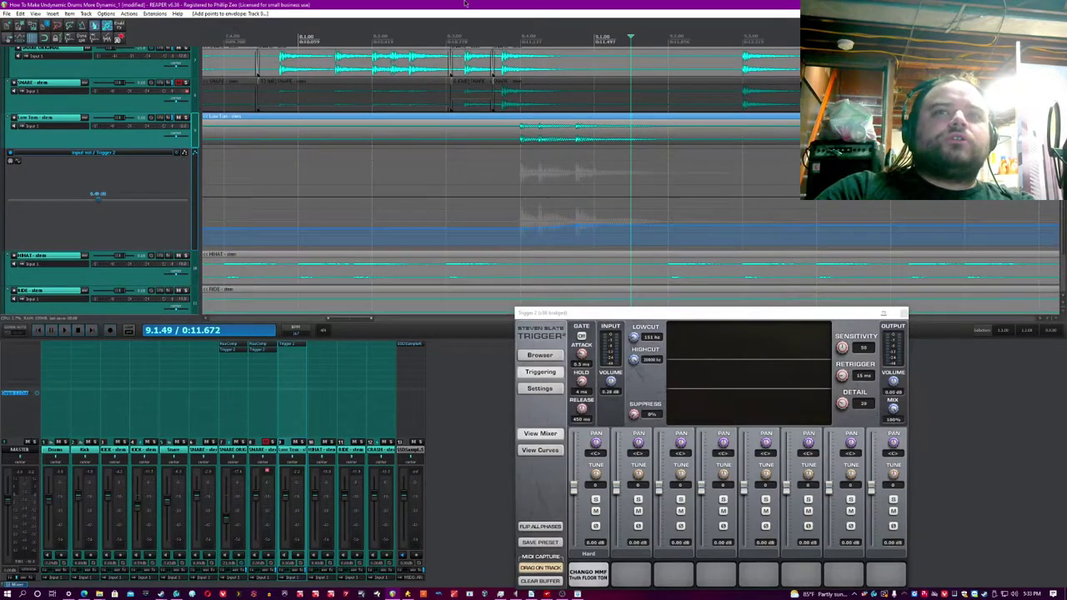
pyautogui.moveTo(573, 222); pyautogui.dragTo(518, 233)
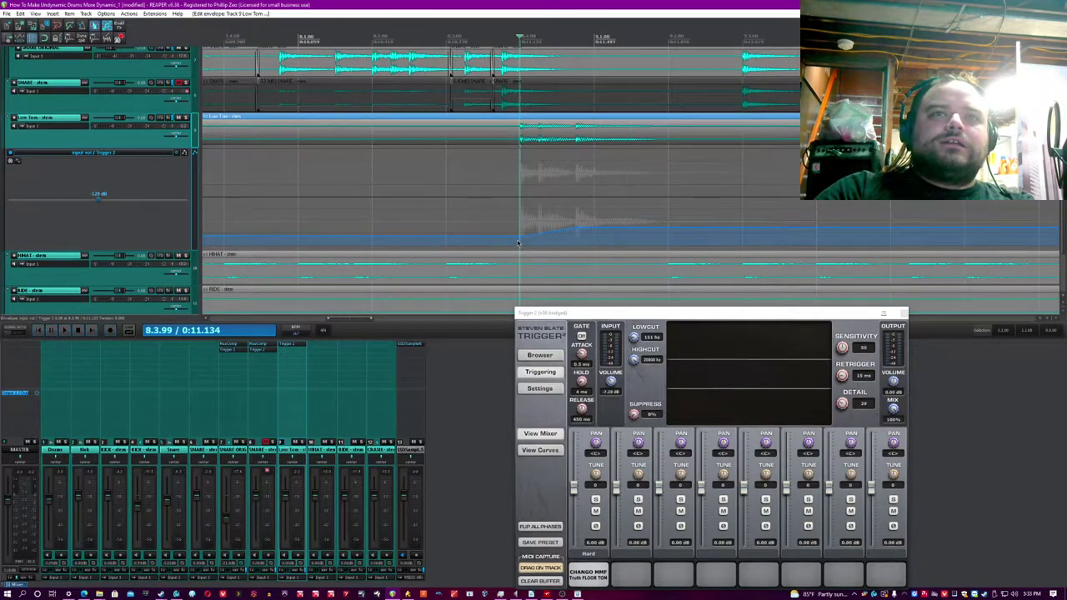
pyautogui.press('space')
pyautogui.press('space')
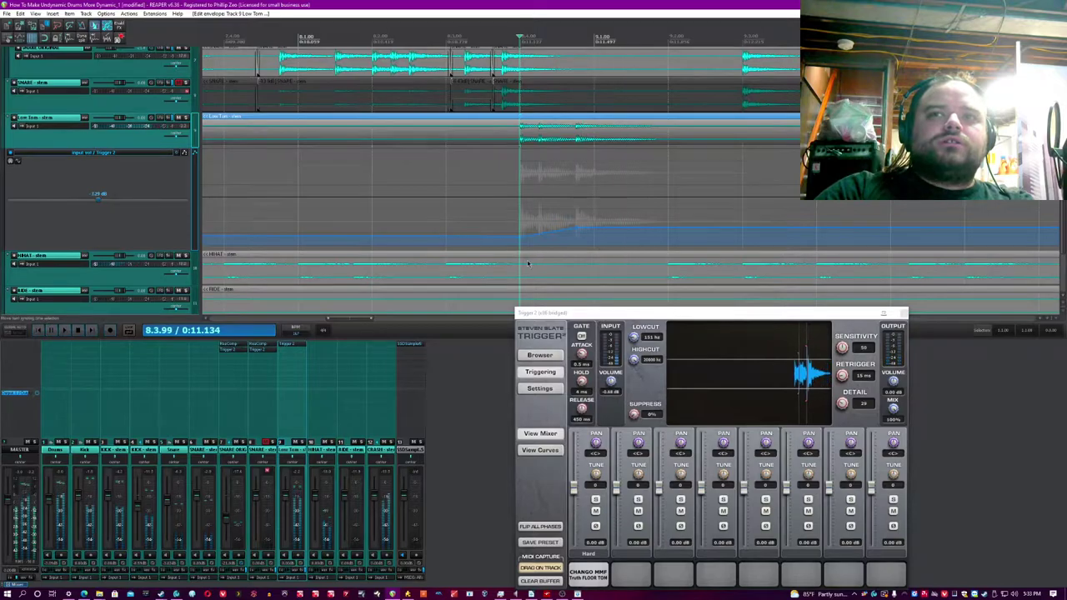
# Step: Raise the first tom hit's envelope level to -5.25 dB, set Trigger 2's Detail to 22, reduce its Lowcut, raise the sample's tune, and play
pyautogui.moveTo(518, 238); pyautogui.dragTo(600, 224)
pyautogui.moveTo(844, 406); pyautogui.dragTo(843, 413)
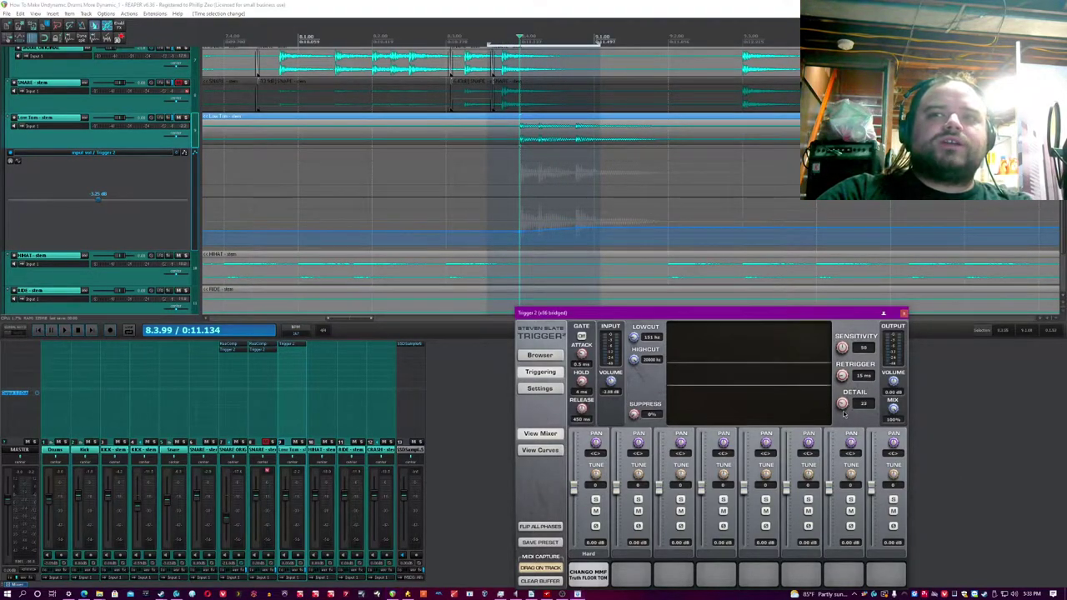
pyautogui.press('space')
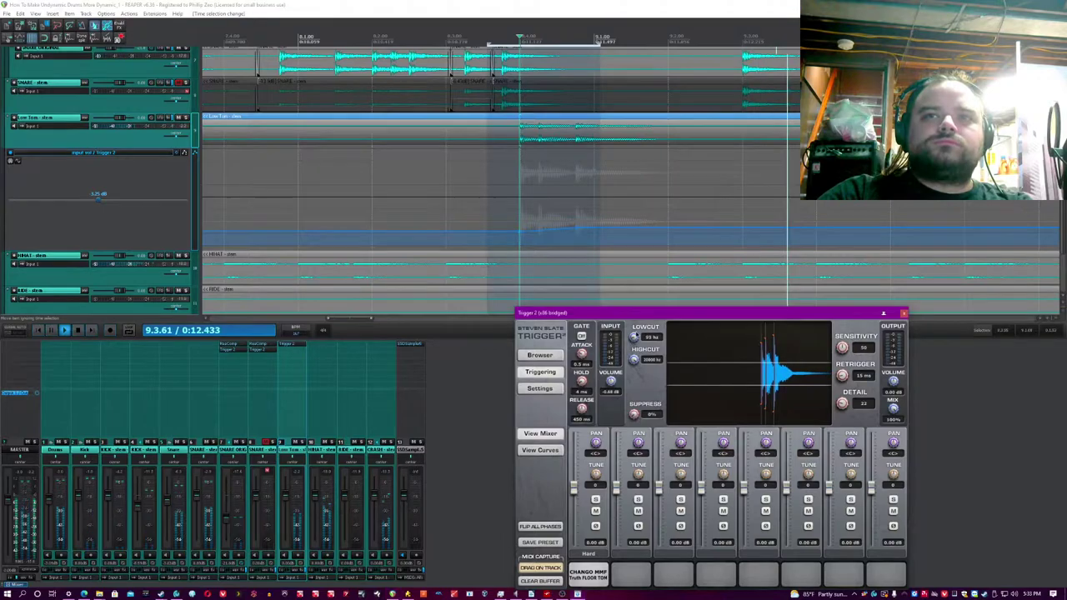
pyautogui.click(622, 4)
pyautogui.press('space')
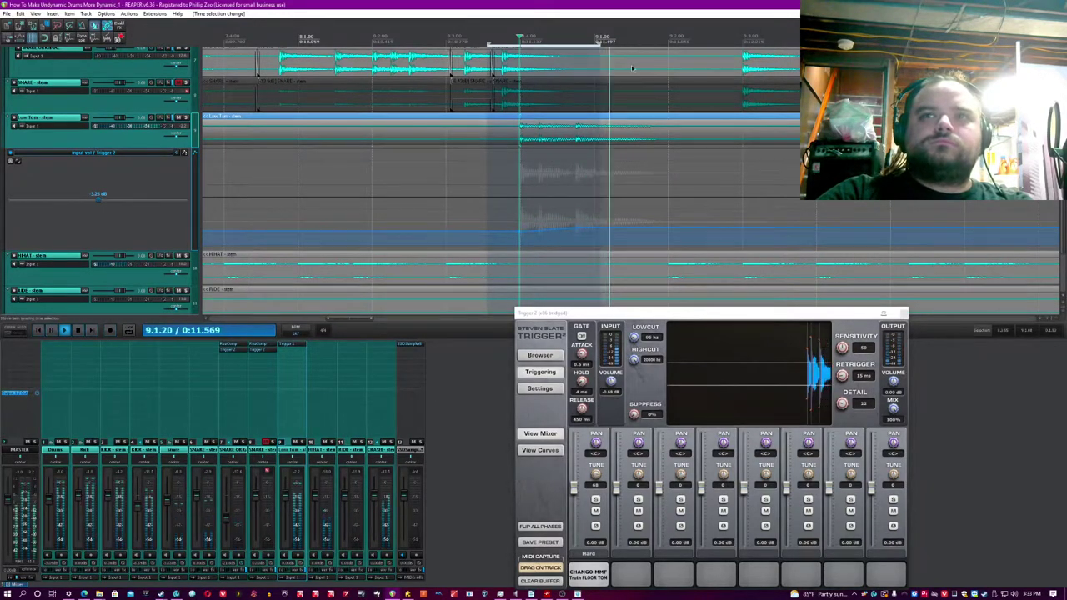
# Step: Add input vol envelope points around the tom fill just before bar 17, lower the level at its first hit, and play it
pyautogui.scroll(-2, 632, 68)
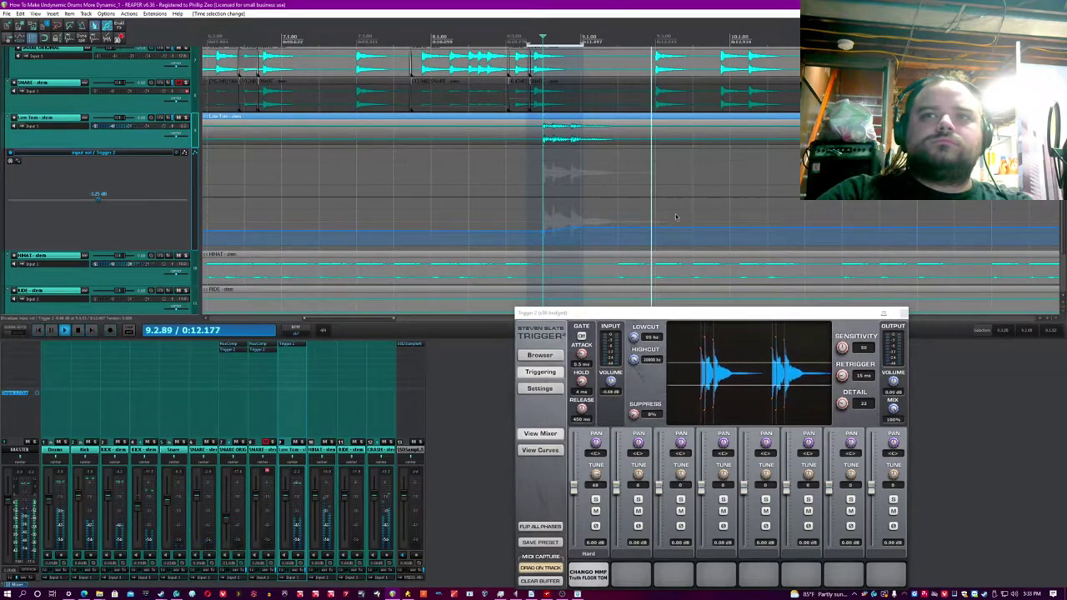
pyautogui.scroll(-2, 751, 200)
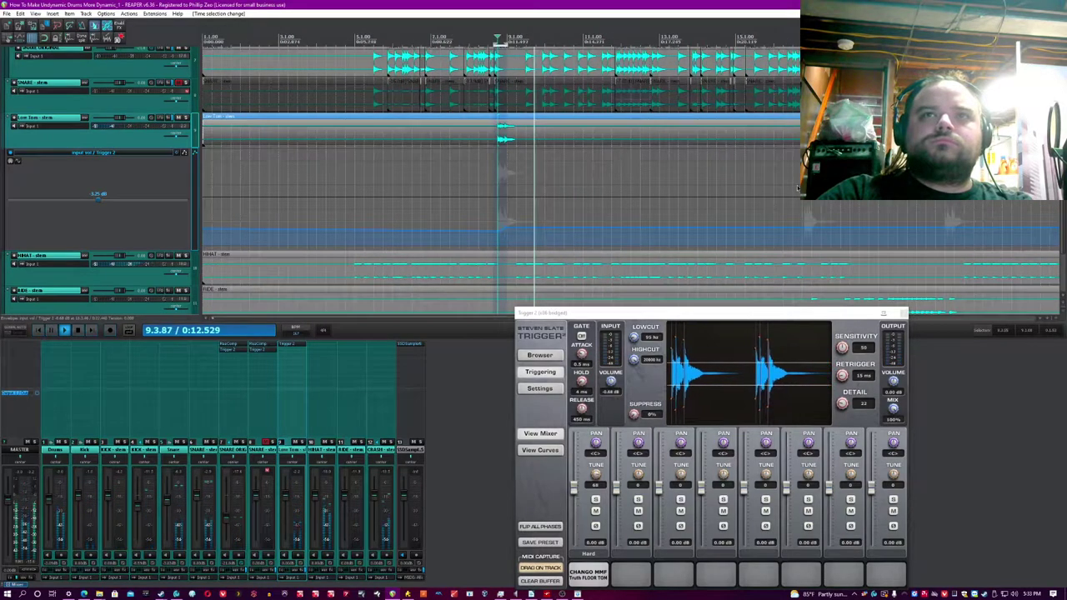
pyautogui.scroll(3, 750, 212)
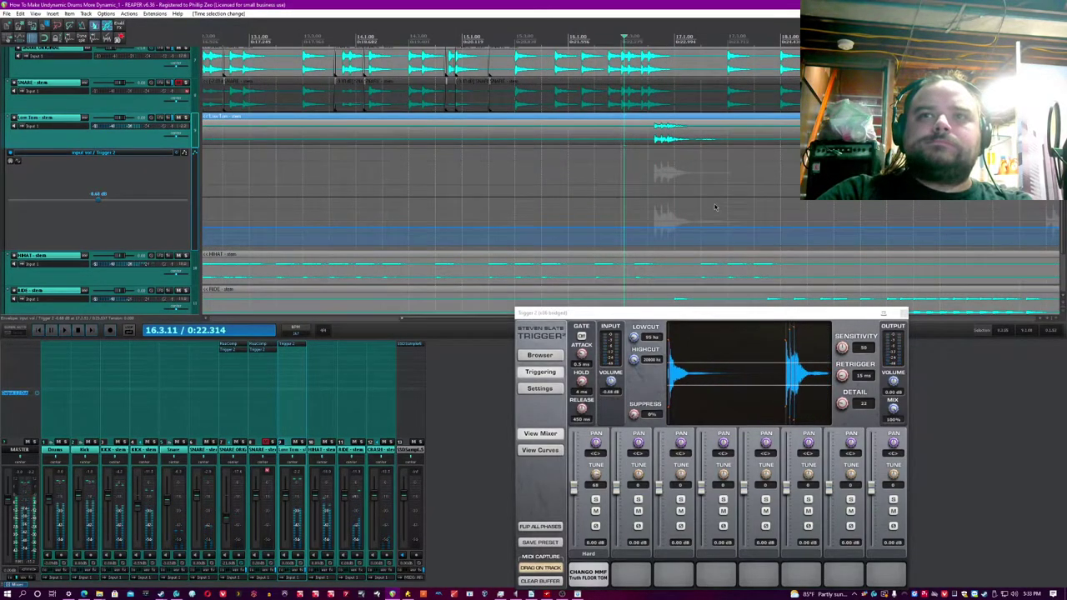
pyautogui.scroll(1, 716, 208)
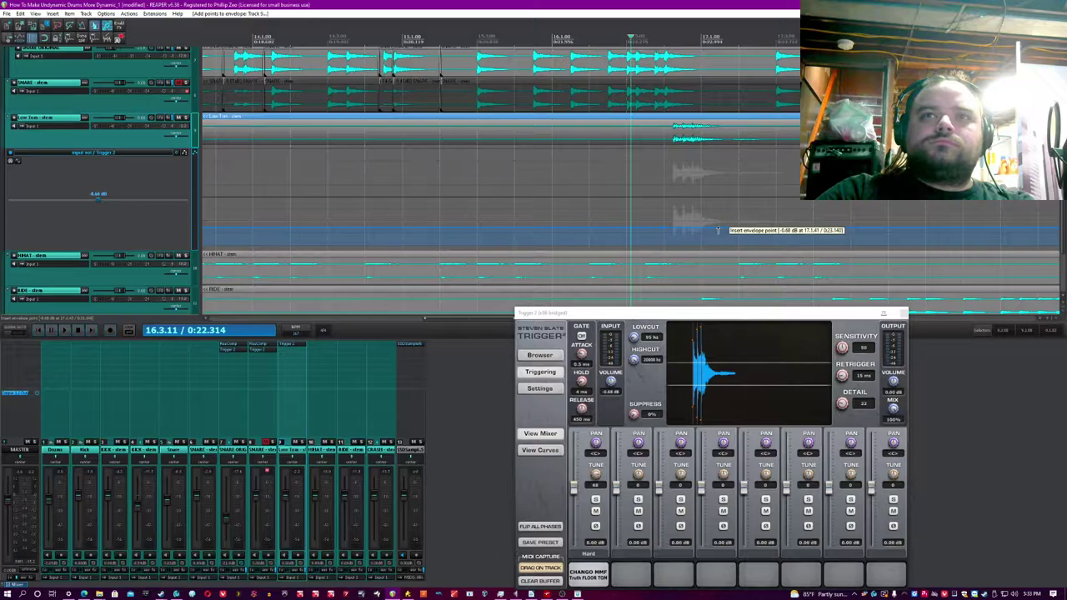
pyautogui.keyDown('shift'); pyautogui.click(717, 229); pyautogui.keyUp('shift')
pyautogui.keyDown('shift'); pyautogui.click(665, 228); pyautogui.keyUp('shift')
pyautogui.moveTo(672, 228)
pyautogui.mouseDown()
pyautogui.moveTo(672, 247)
pyautogui.moveTo(668, 239)
pyautogui.mouseUp()
pyautogui.press('space')
pyautogui.press('space')
pyautogui.press('space')
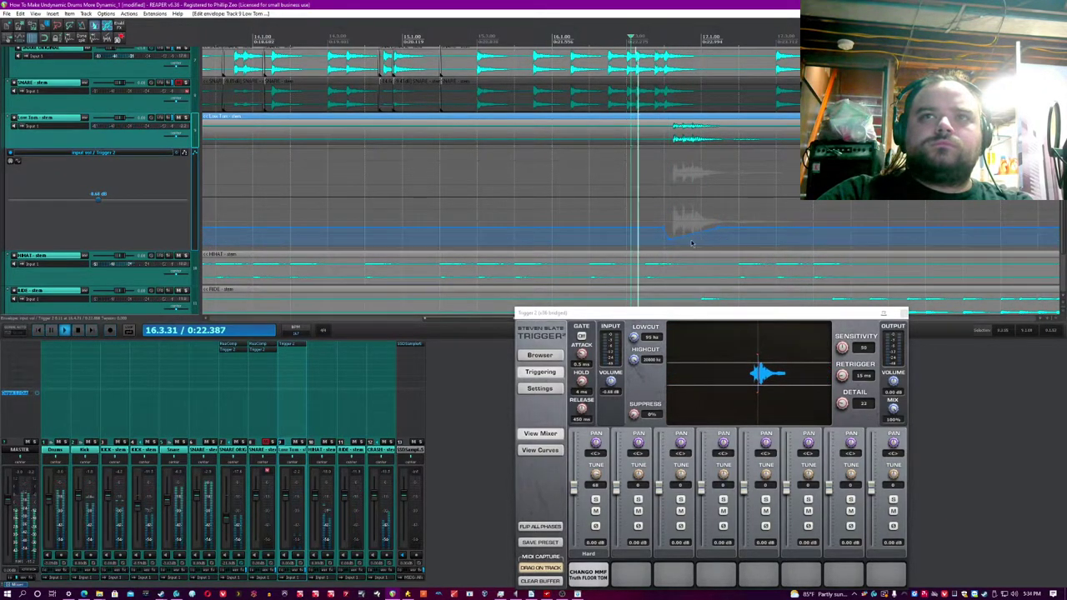
# Step: Lower the input vol envelope at the first hit of the tom fill near 20.3.49 and play the fill
pyautogui.scroll(-3, 713, 238)
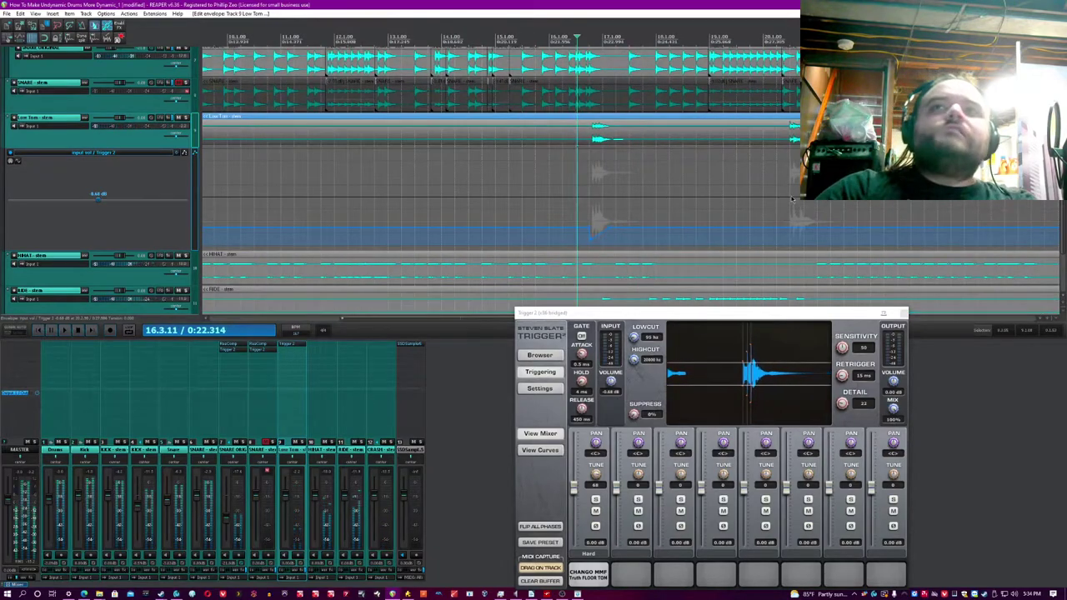
pyautogui.scroll(3, 757, 275)
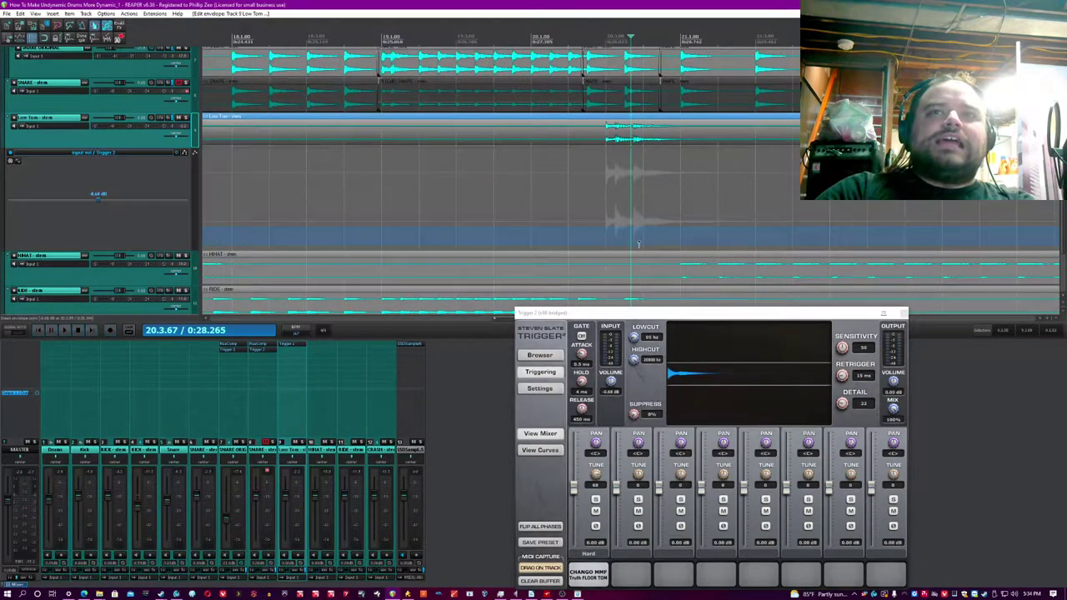
pyautogui.moveTo(639, 243); pyautogui.dragTo(605, 240)
pyautogui.click(597, 215)
pyautogui.press('space')
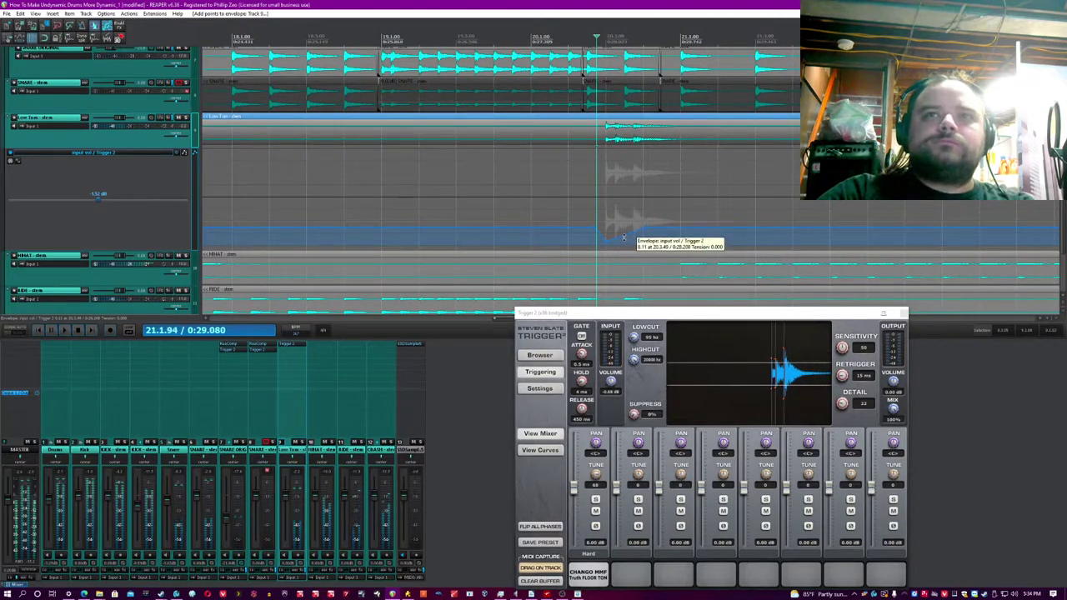
# Step: Add input vol envelope points at the tom fill near 28.4, lower the level after its first hit to -7.85 dB, and play it
pyautogui.scroll(-3, 623, 238)
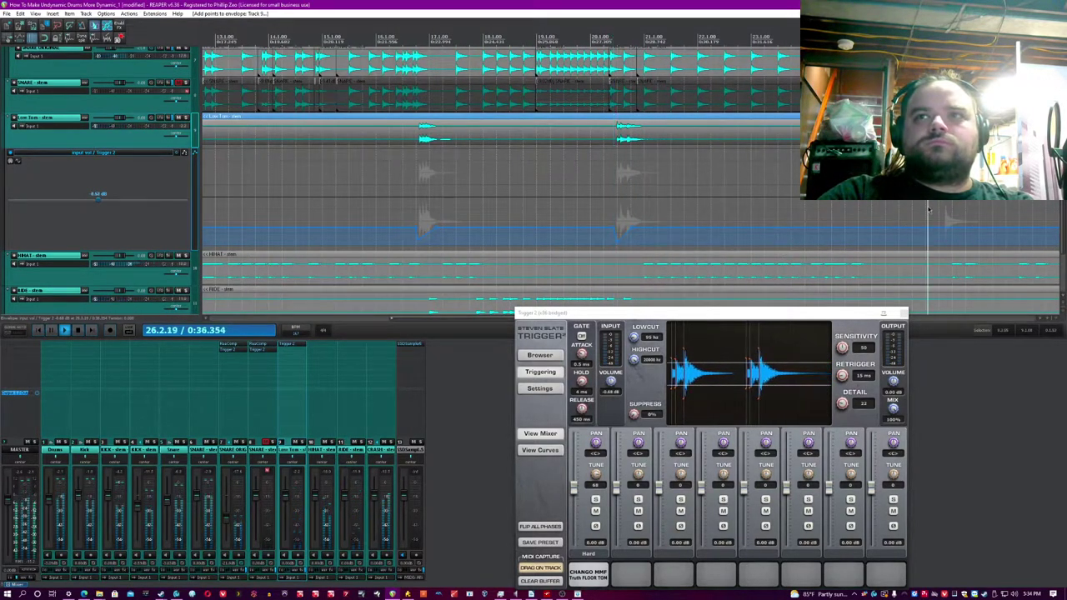
pyautogui.scroll(3, 928, 209)
pyautogui.scroll(-2, 859, 239)
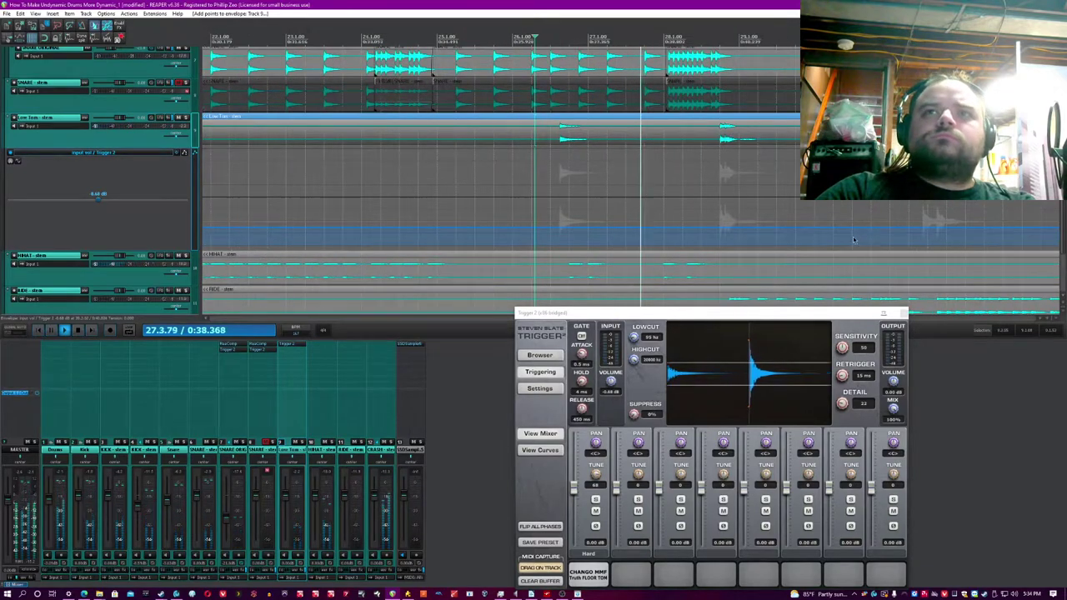
pyautogui.scroll(2, 709, 237)
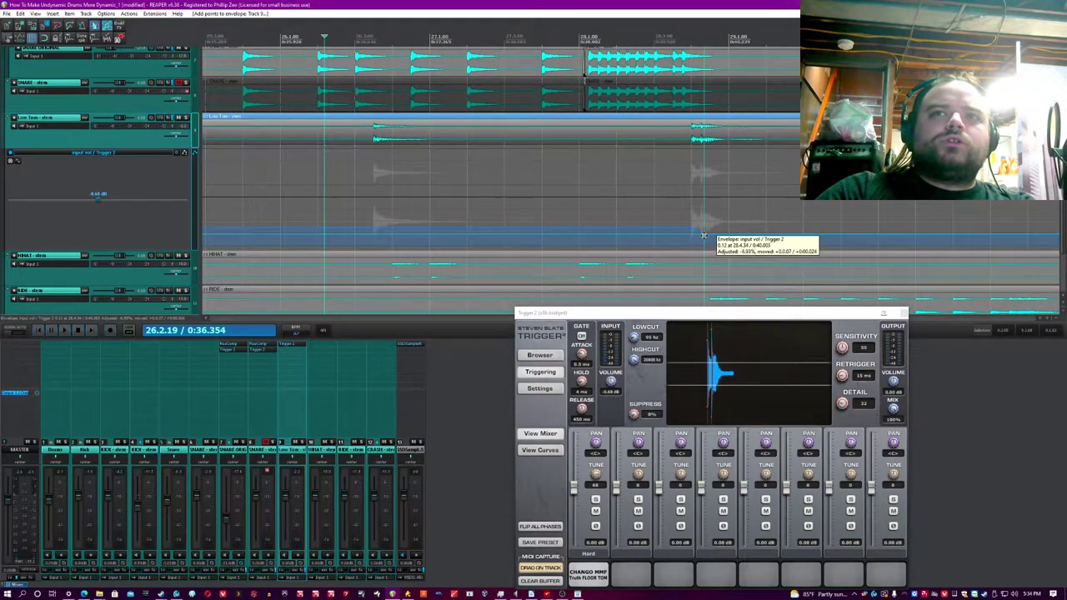
pyautogui.click(687, 201)
pyautogui.press('space')
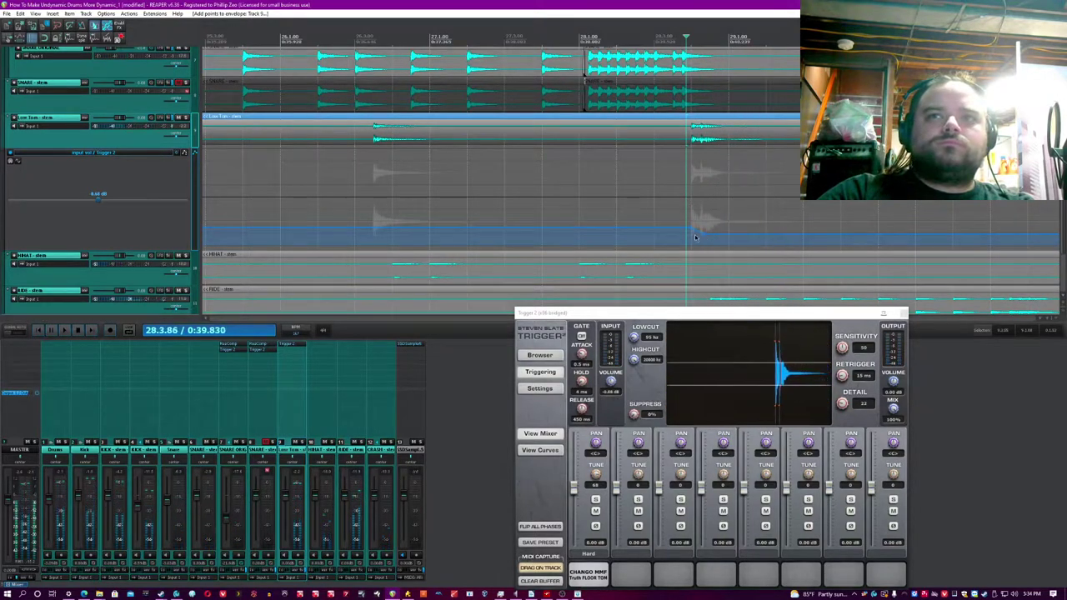
pyautogui.moveTo(701, 234); pyautogui.dragTo(701, 241)
pyautogui.press('space')
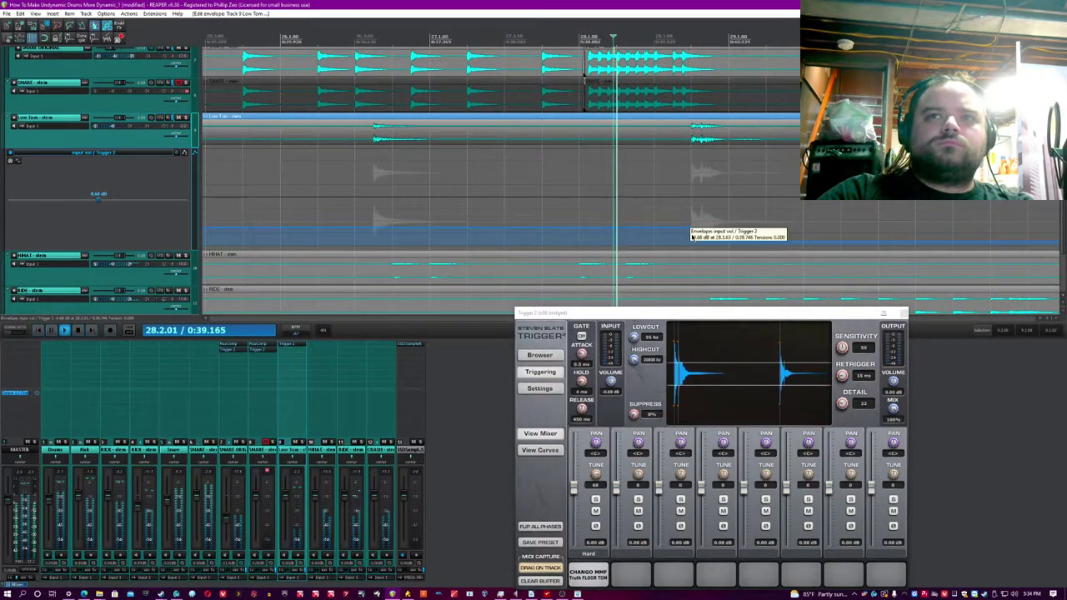
pyautogui.moveTo(701, 242); pyautogui.dragTo(701, 238)
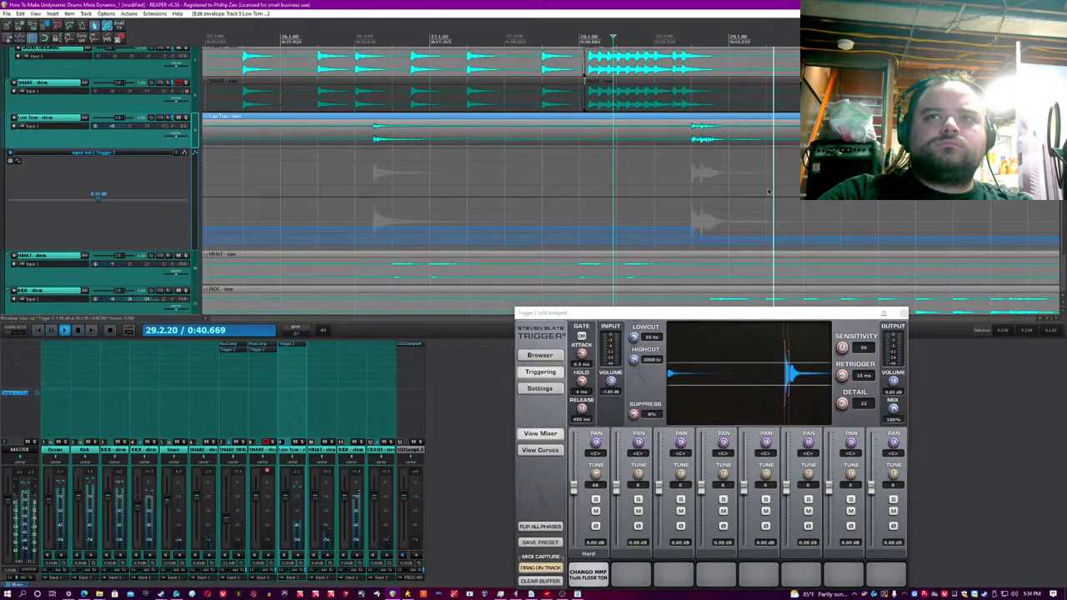
# Step: Add input vol envelope points raising the level at the tom fills near bars 31 and 34, and play the remaining toms
pyautogui.scroll(-3, 726, 206)
pyautogui.scroll(3, 727, 206)
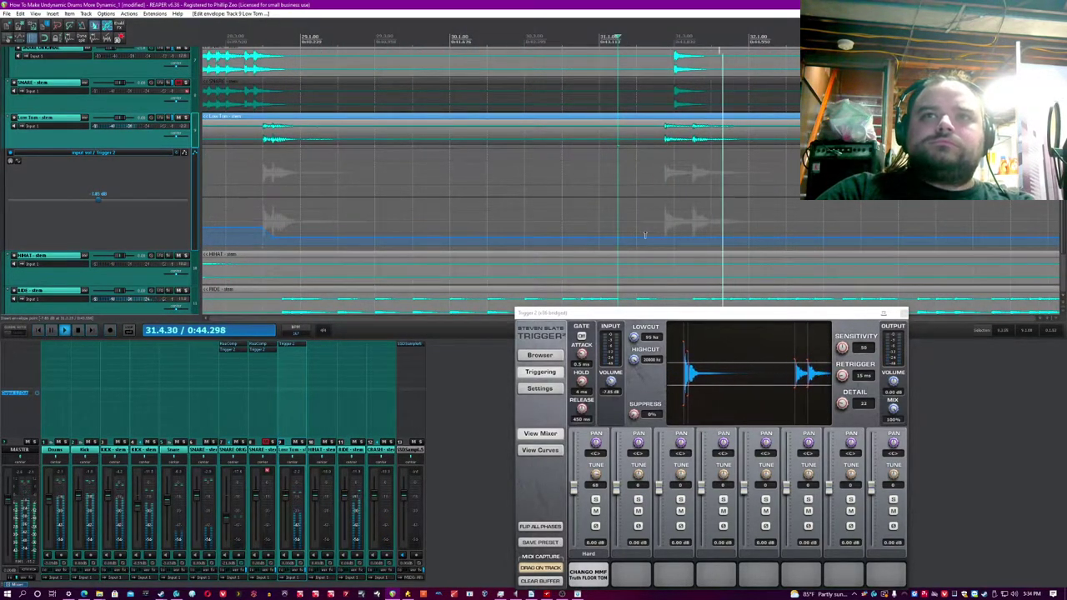
pyautogui.scroll(-3, 807, 234)
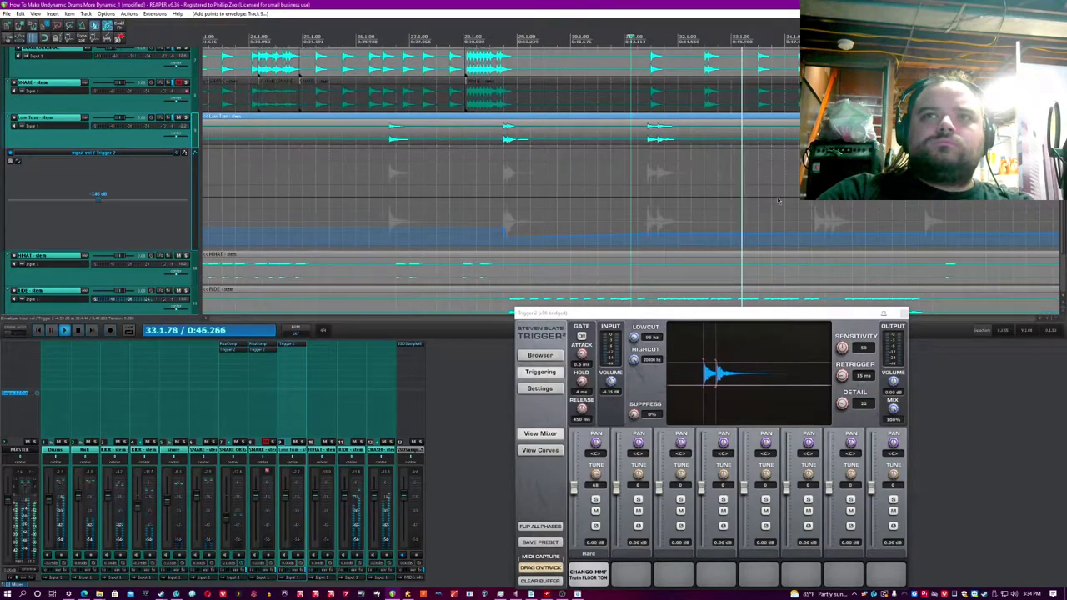
pyautogui.moveTo(807, 234)
pyautogui.mouseDown()
pyautogui.moveTo(811, 219)
pyautogui.moveTo(813, 234)
pyautogui.mouseUp()
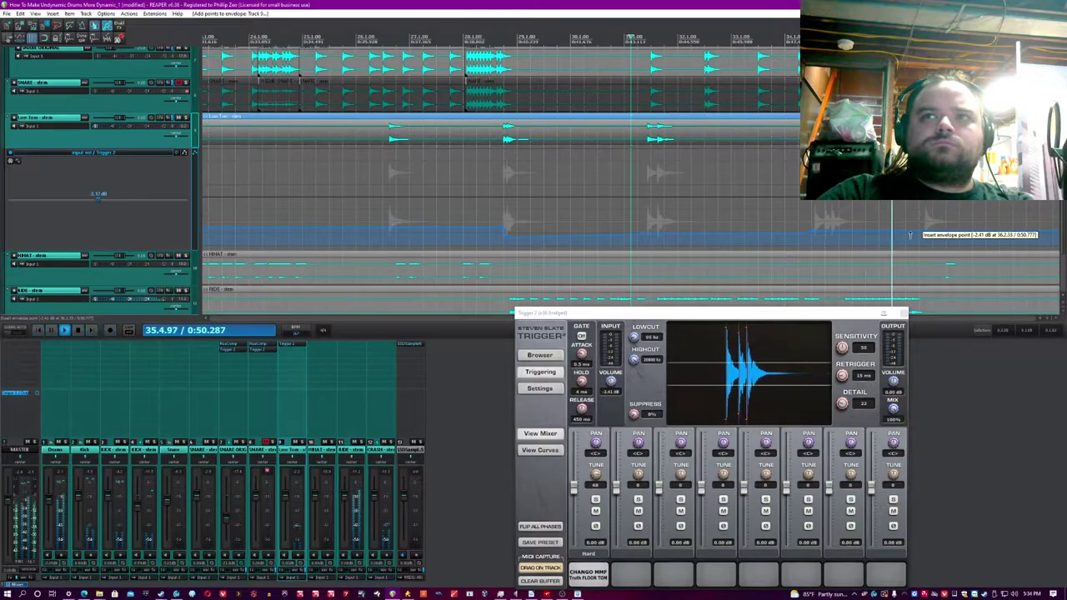
pyautogui.scroll(-4, 922, 237)
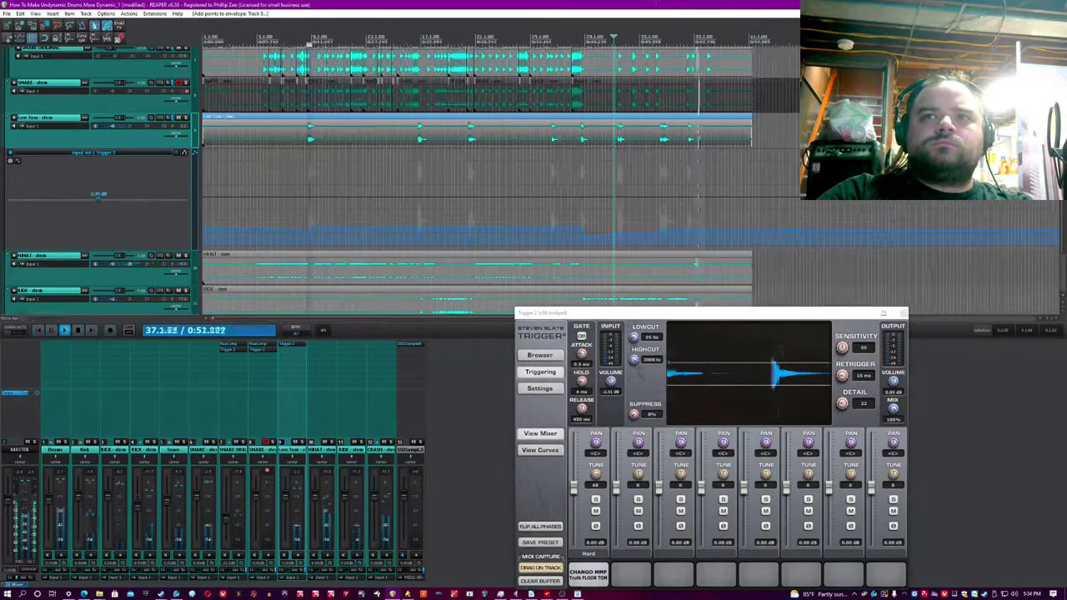
pyautogui.press('space')
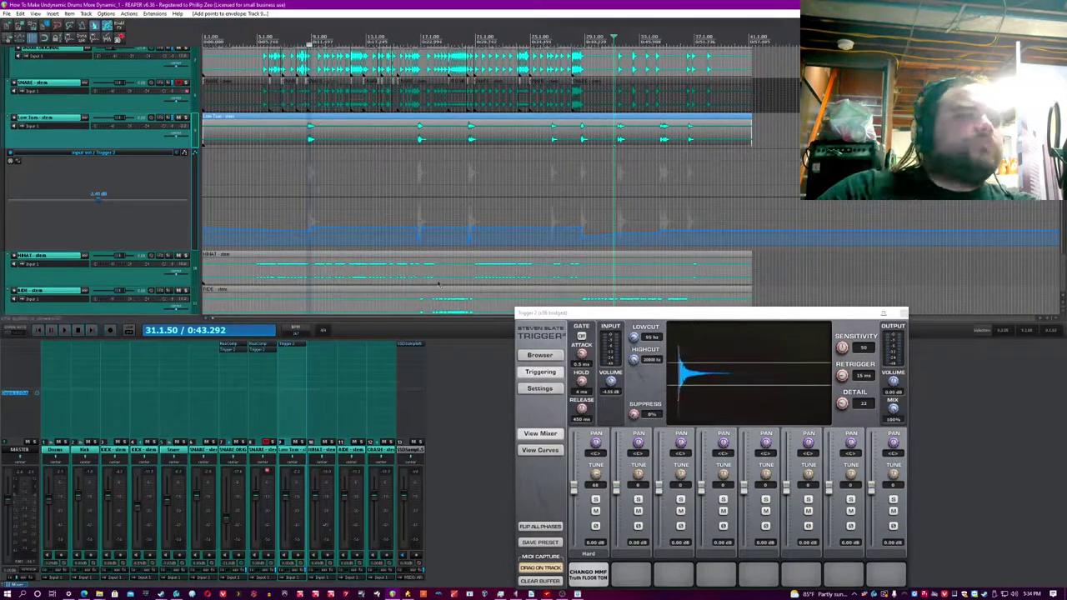
# Step: Lower the HIHAT, RIDE and CRASH track volumes together, move the Trigger 2 window aside, and set the edit cursor at 10.2.89
pyautogui.scroll(-2, 119, 261)
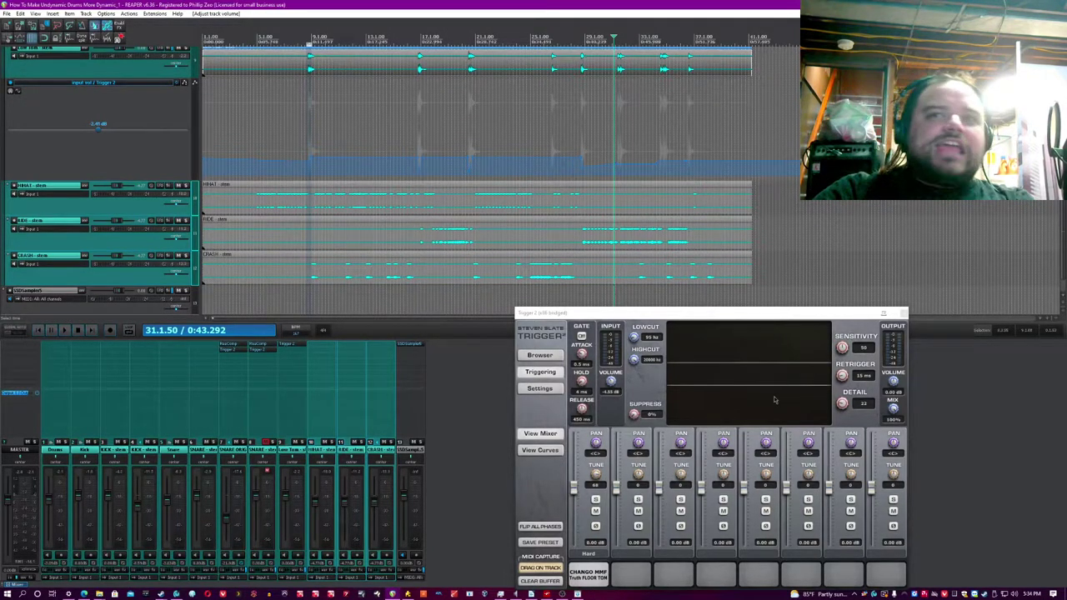
pyautogui.moveTo(697, 320); pyautogui.dragTo(724, 297)
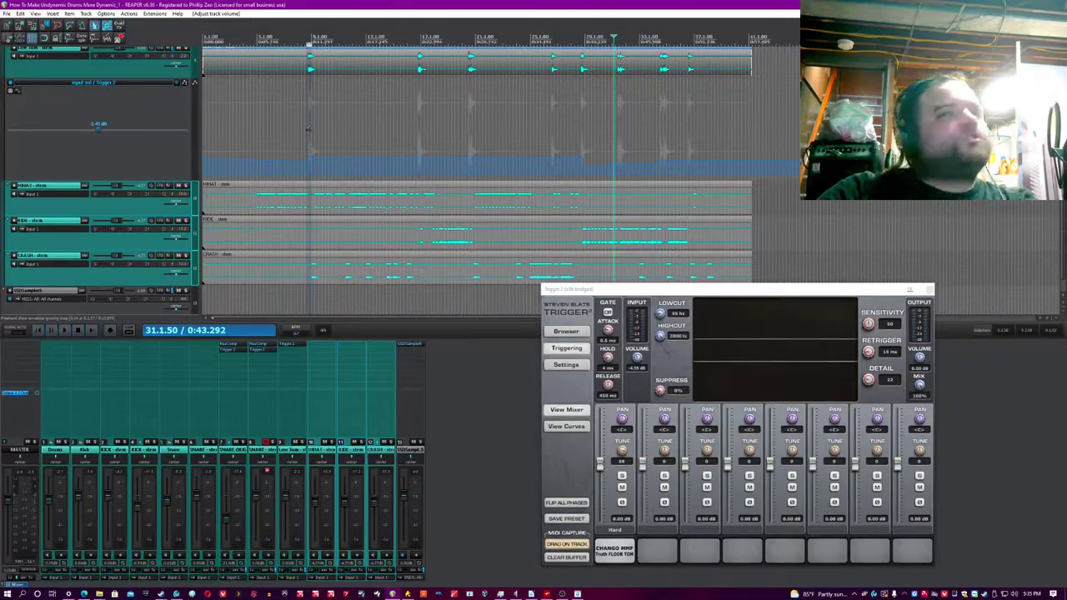
pyautogui.click(331, 39)
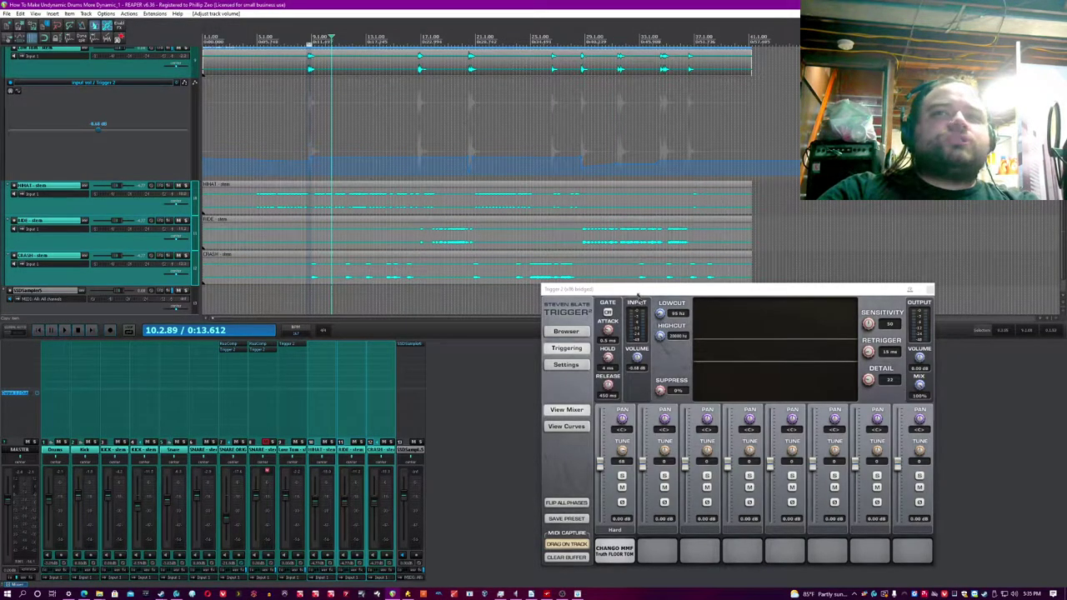
pyautogui.moveTo(638, 292); pyautogui.dragTo(667, 284)
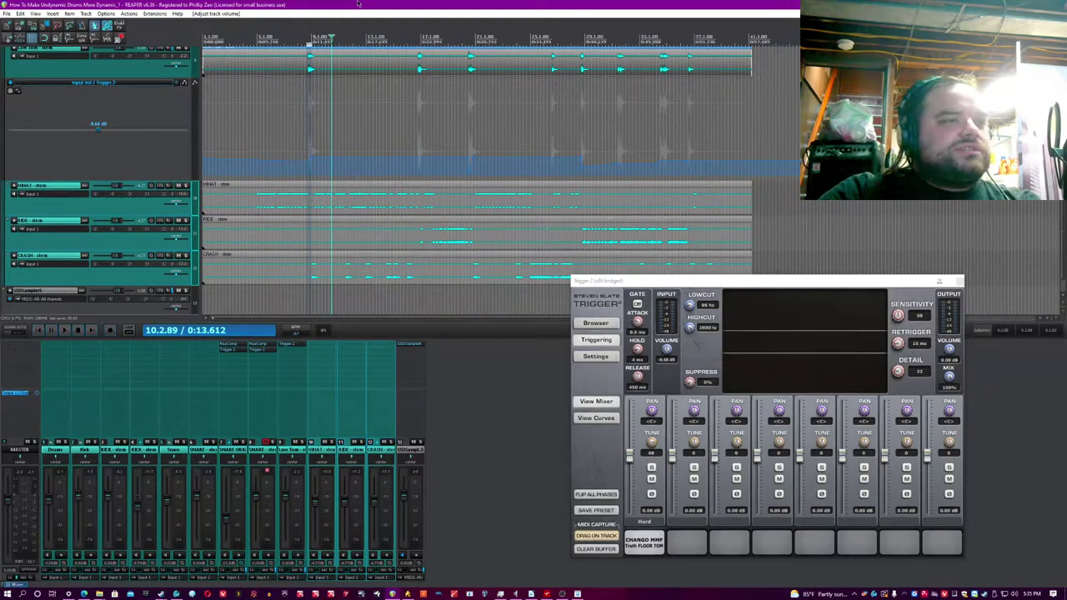
# Step: Render the Low Tom track to a new stem track, muting the original
pyautogui.rightClick(121, 66)
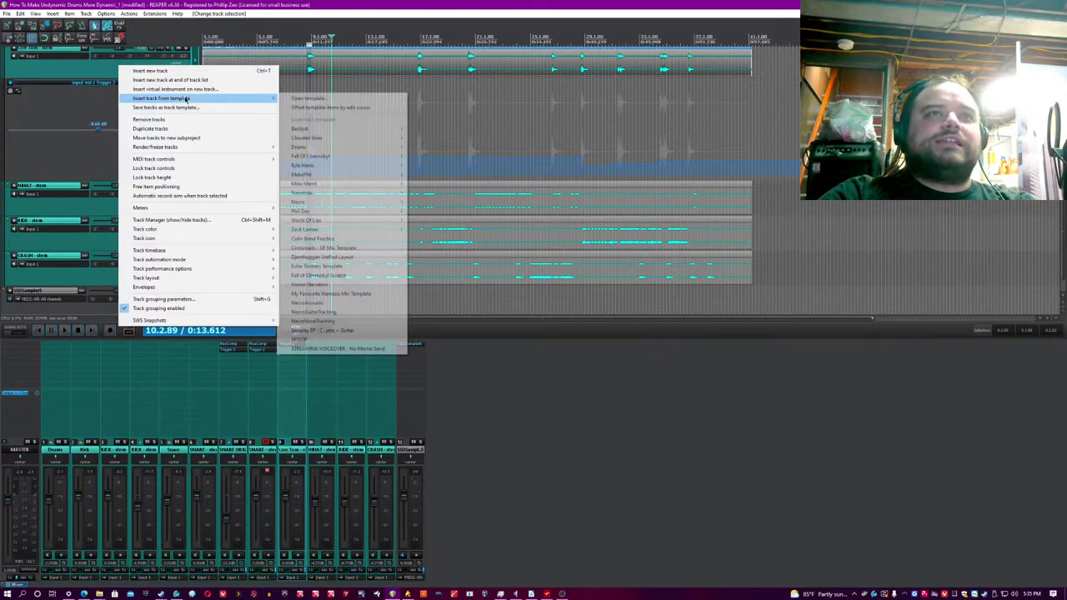
pyautogui.moveTo(175, 147)
pyautogui.click(382, 166)
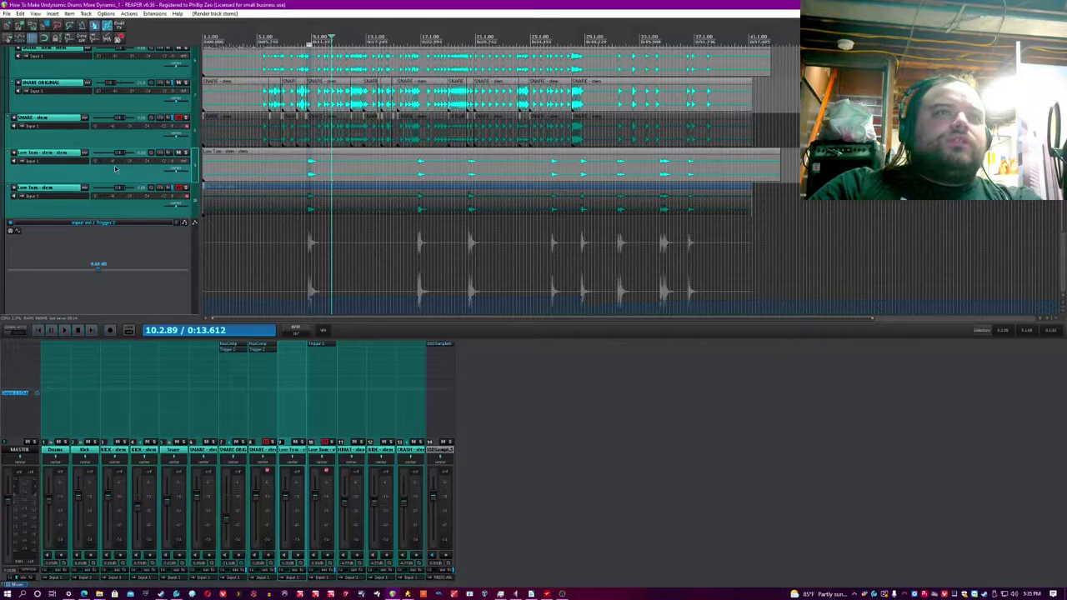
# Step: Insert an empty track above the Low Tom tracks, unmute the original Low Tom, remove its Trigger 2, and save the project
pyautogui.click(179, 224)
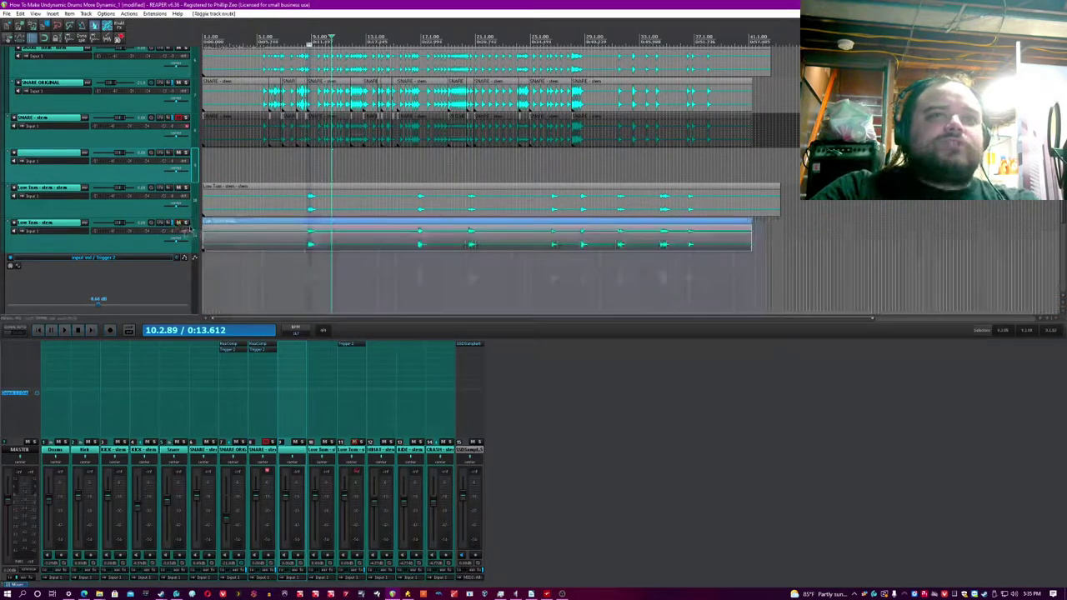
pyautogui.keyDown('shift'); pyautogui.click(351, 346); pyautogui.keyUp('shift')
pyautogui.keyDown('alt'); pyautogui.click(352, 345); pyautogui.keyUp('alt')
pyautogui.hotkey('ctrl', 's')
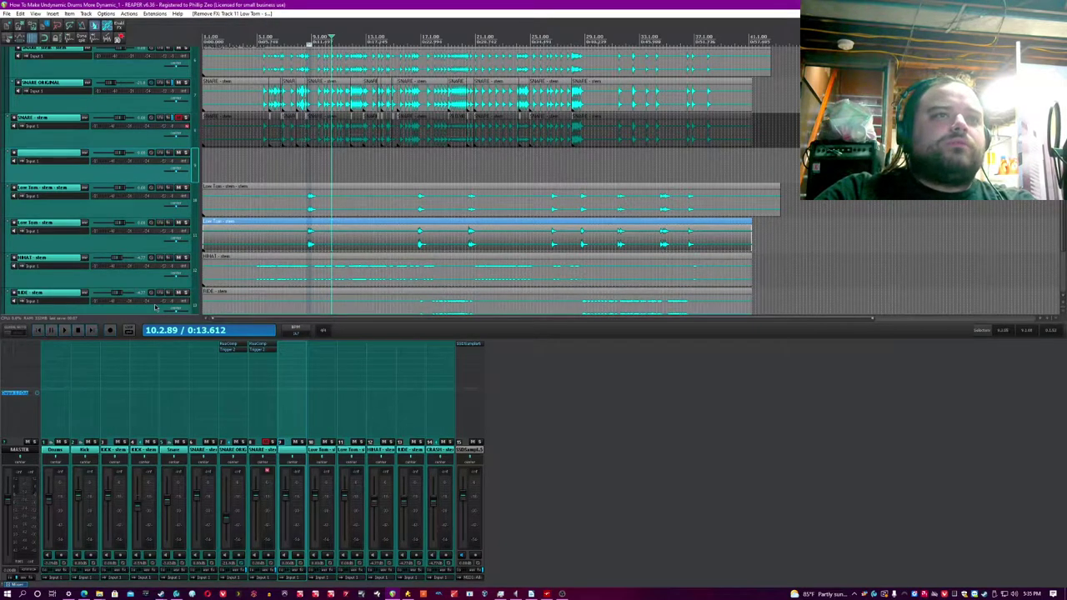
# Step: Name the new empty track above the Low Tom tracks Toms and save the project
pyautogui.doubleClick(54, 153)
pyautogui.write('Toms')
pyautogui.press('Return')
pyautogui.hotkey('ctrl', 's')
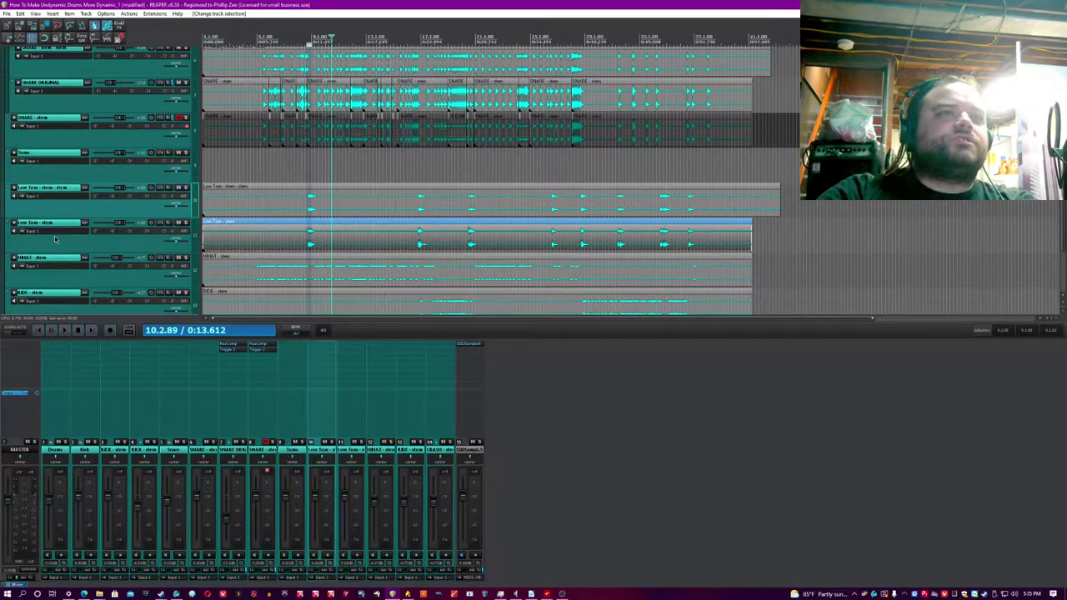
# Step: Nest both Low Tom tracks inside the Toms folder, solo the folder, and play the first tom hit
pyautogui.moveTo(57, 209); pyautogui.dragTo(79, 172)
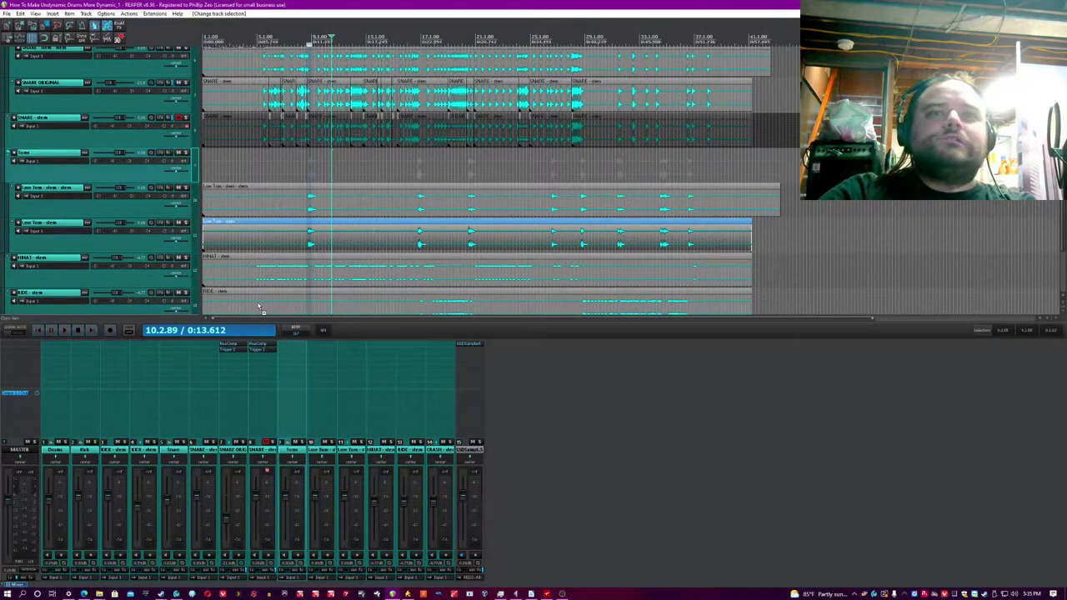
pyautogui.click(129, 226)
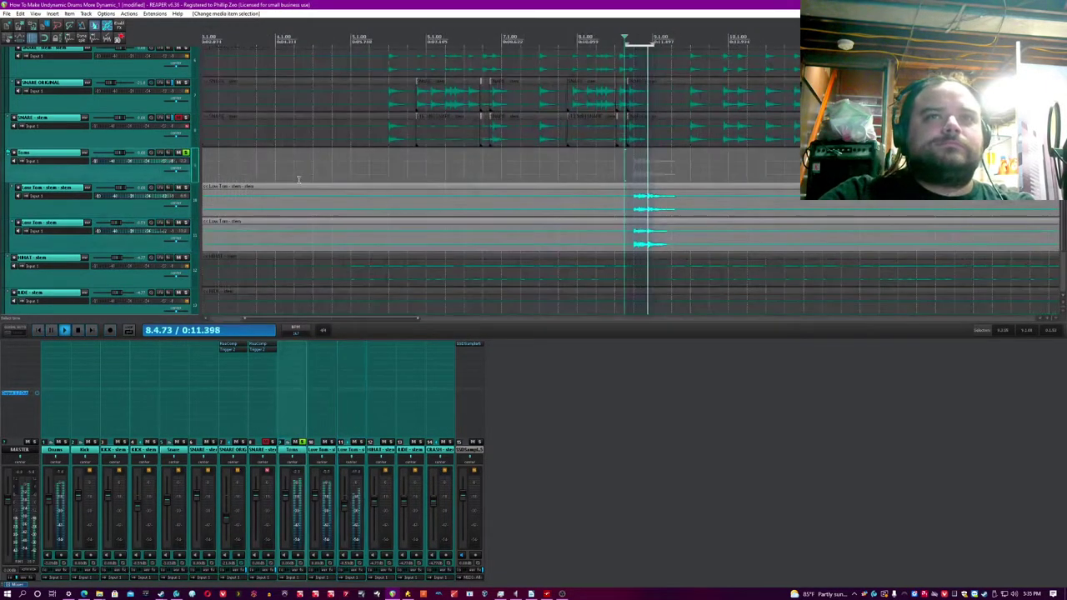
pyautogui.press('space')
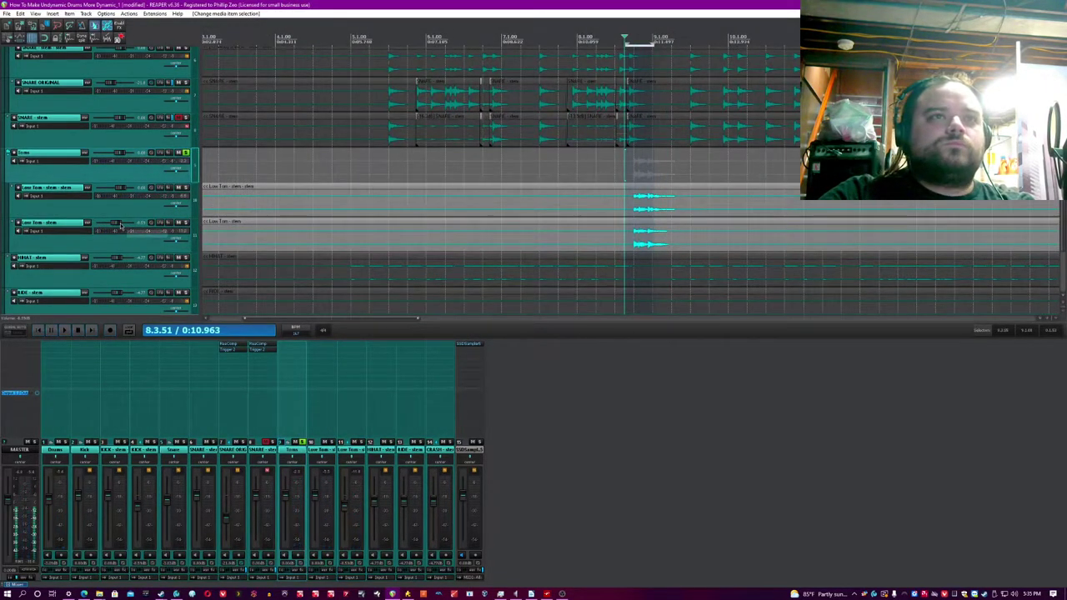
pyautogui.press('space')
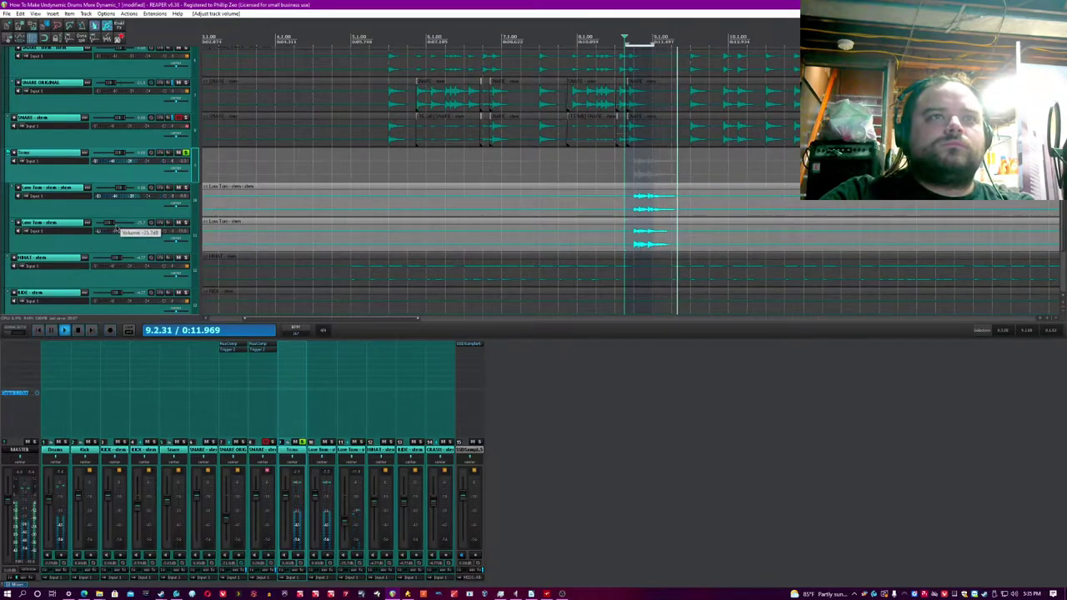
# Step: Lower the original Low Tom's volume while replaying the tom hit to judge the blend
pyautogui.moveTo(115, 224); pyautogui.dragTo(120, 226)
pyautogui.press('space')
pyautogui.press('space')
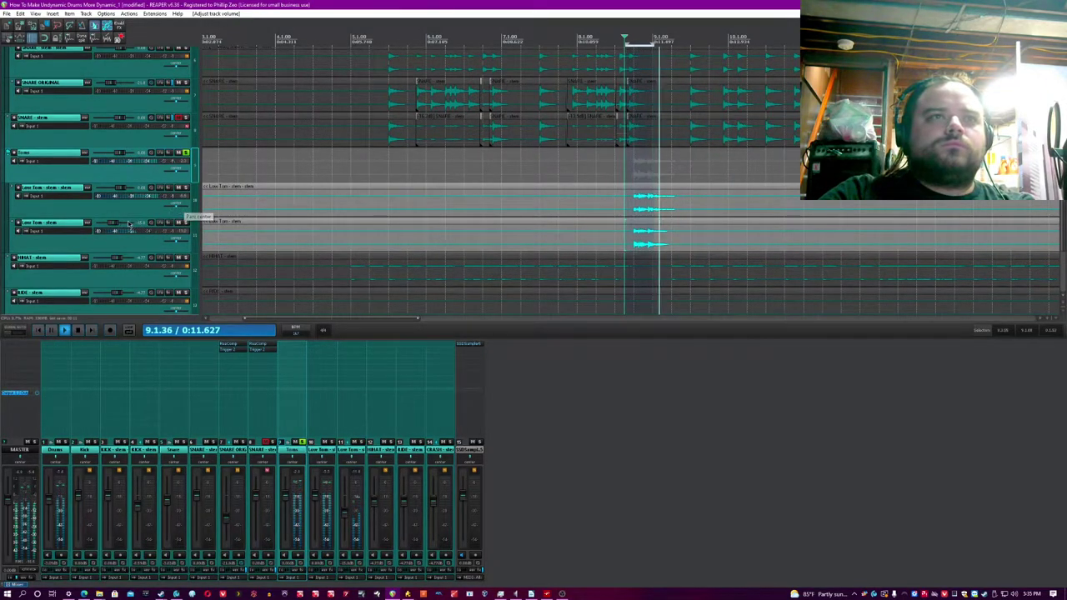
pyautogui.press('space')
pyautogui.press('space')
# Step: Solo the original Low Tom track, audition its first hit, and unsolo it
pyautogui.click(185, 224)
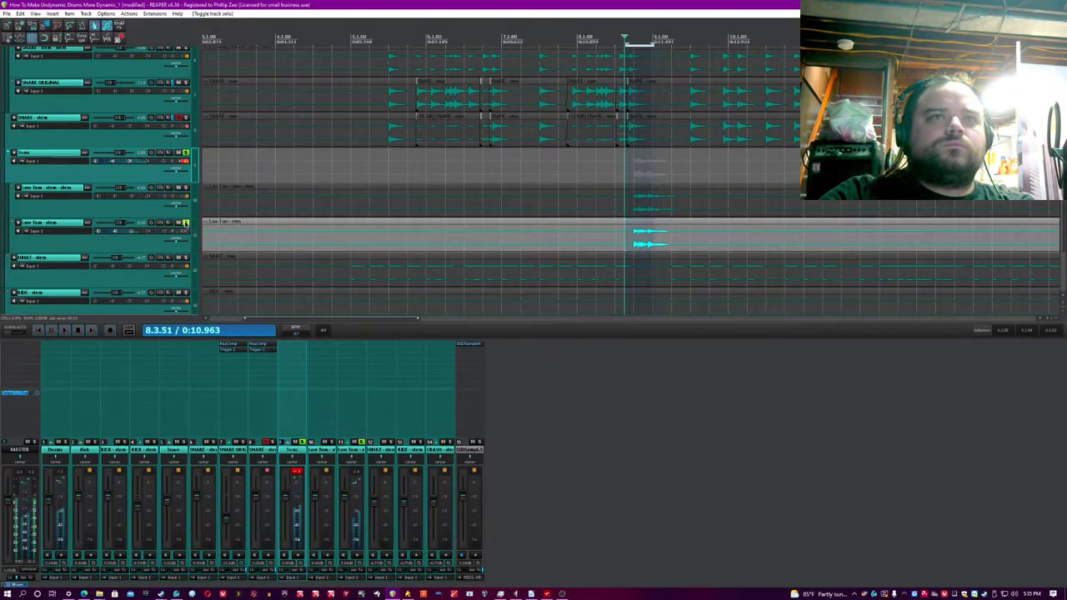
pyautogui.press('space')
pyautogui.click(185, 224)
# Step: Solo the rendered Low Tom stem, pan it to the right while auditioning its first hit, and unsolo it
pyautogui.click(185, 188)
pyautogui.press('space')
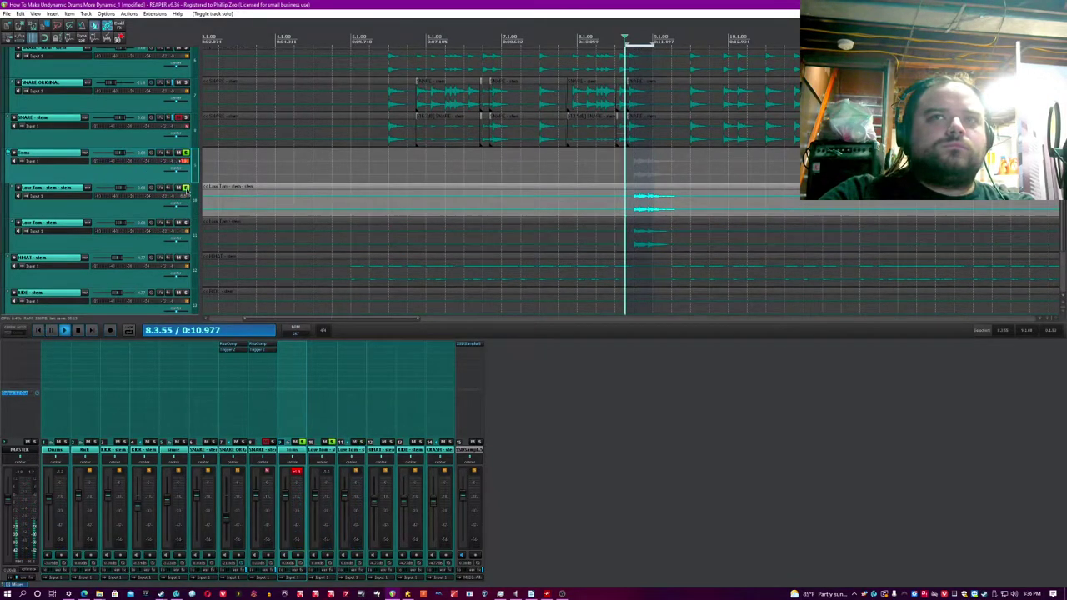
pyautogui.press('space')
pyautogui.press('space')
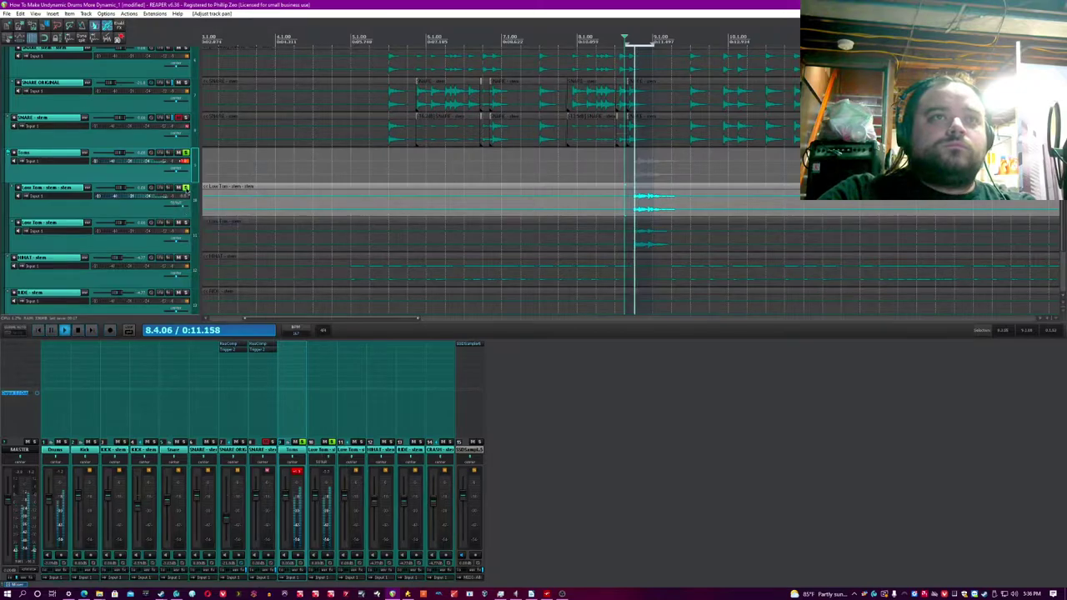
pyautogui.press('space')
pyautogui.click(186, 189)
# Step: Set the original Low Tom's volume to -18.2 dB and unsolo the Toms folder during playback
pyautogui.moveTo(121, 223); pyautogui.dragTo(115, 223)
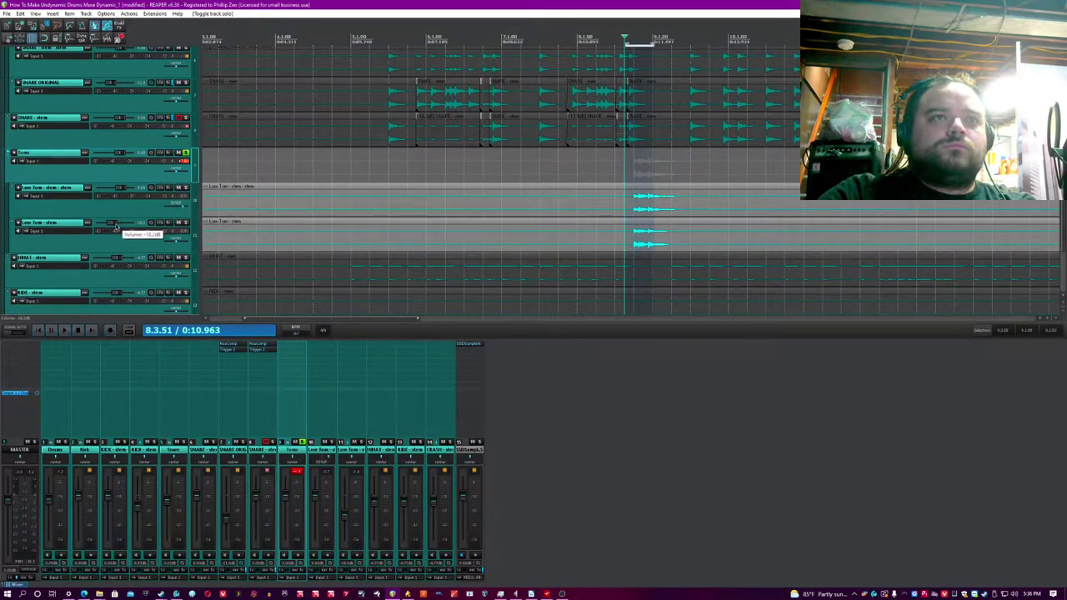
pyautogui.press('space')
pyautogui.click(186, 153)
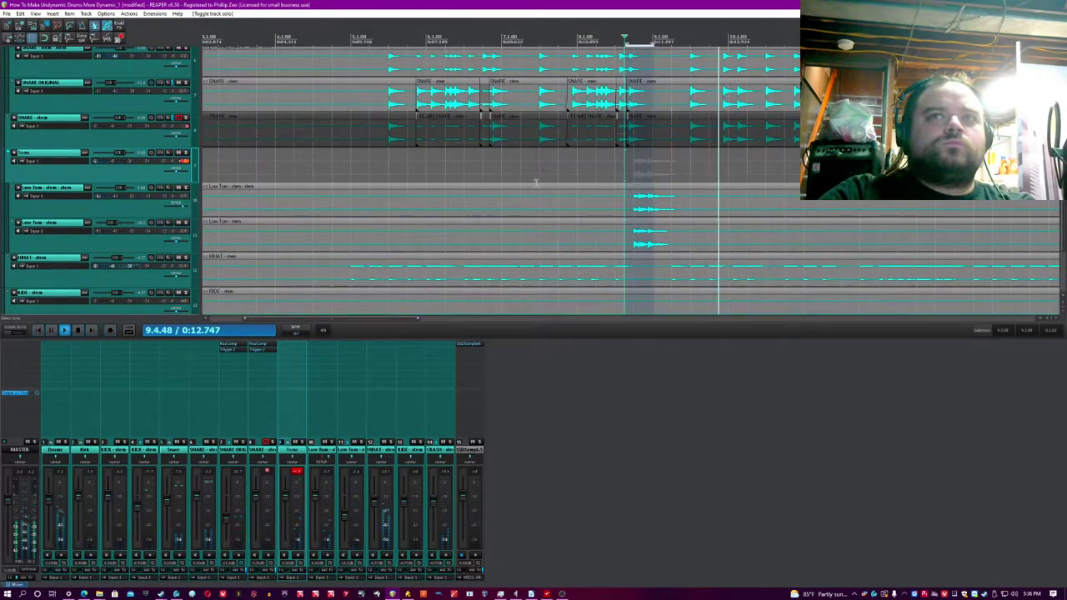
# Step: Play the full drum mix from 8.1.37 and save the project
pyautogui.click(584, 166)
pyautogui.scroll(-4, 571, 162)
pyautogui.hotkey('ctrl', 's')
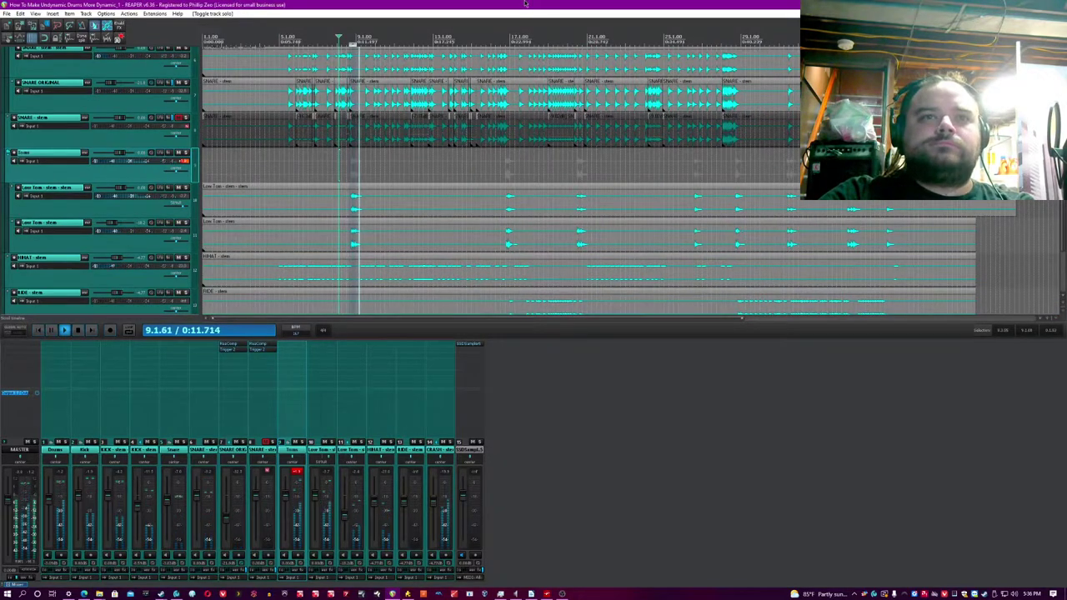
pyautogui.press('space')
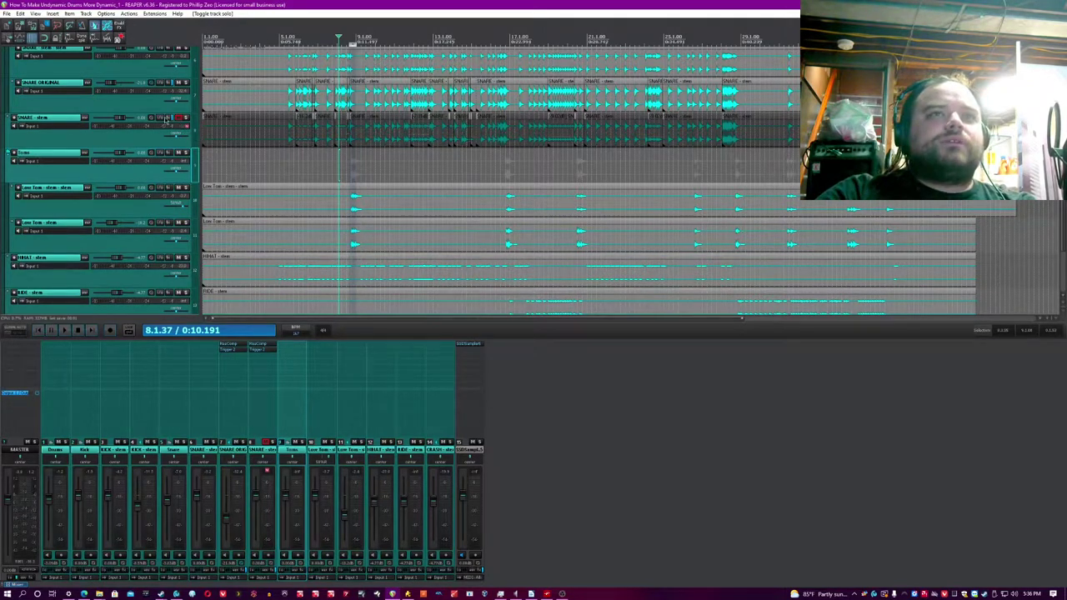
# Step: Turn the muted SNARE stem's volume down to -inf and bypass Trigger 2 on SNARE ORIGINAL during playback
pyautogui.moveTo(107, 122); pyautogui.dragTo(93, 123)
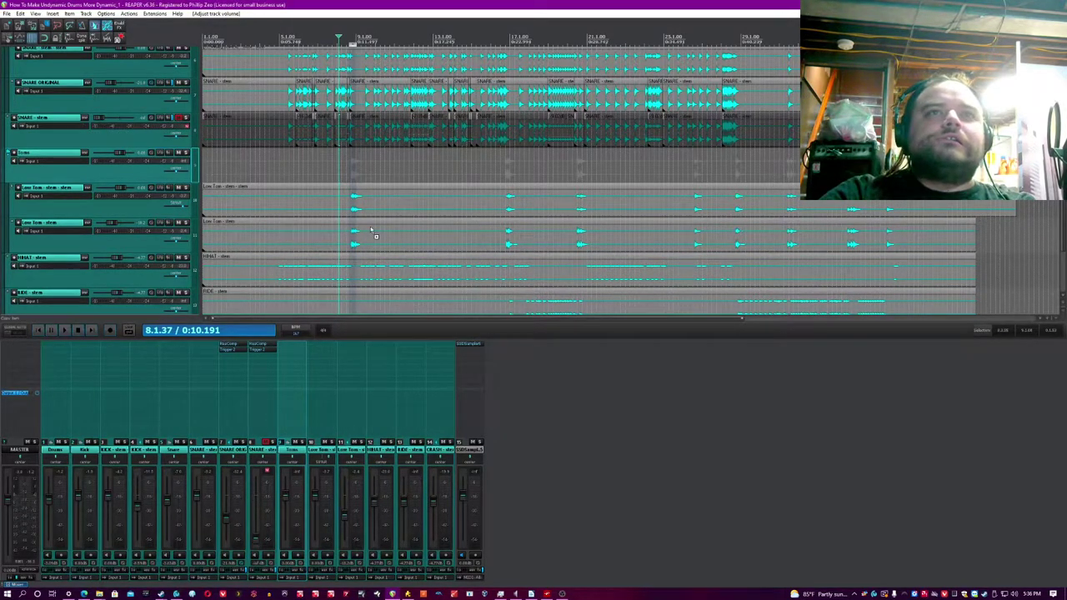
pyautogui.press('space')
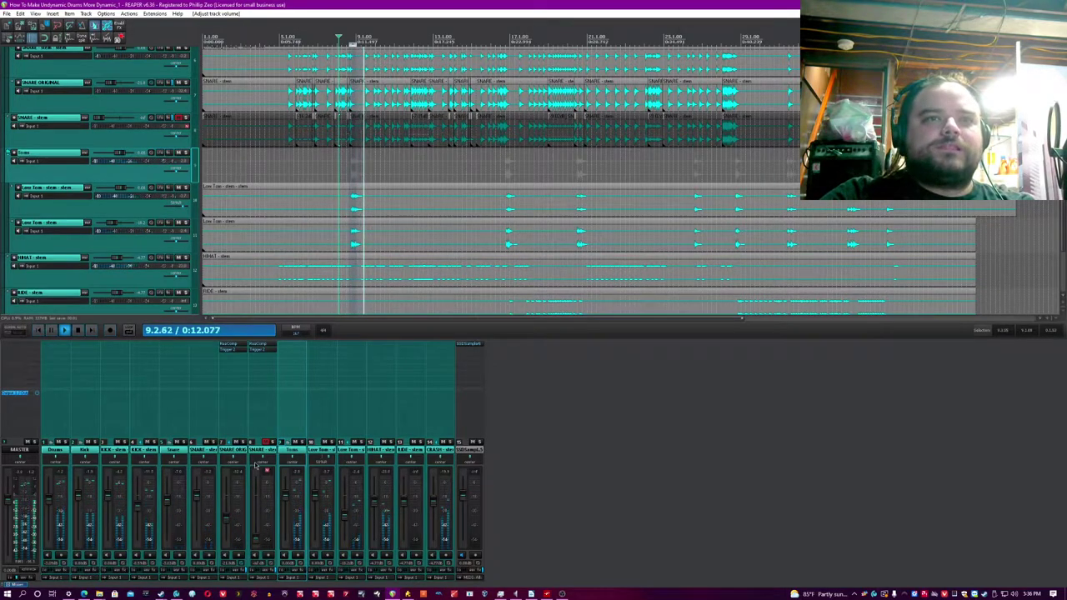
pyautogui.click(248, 451)
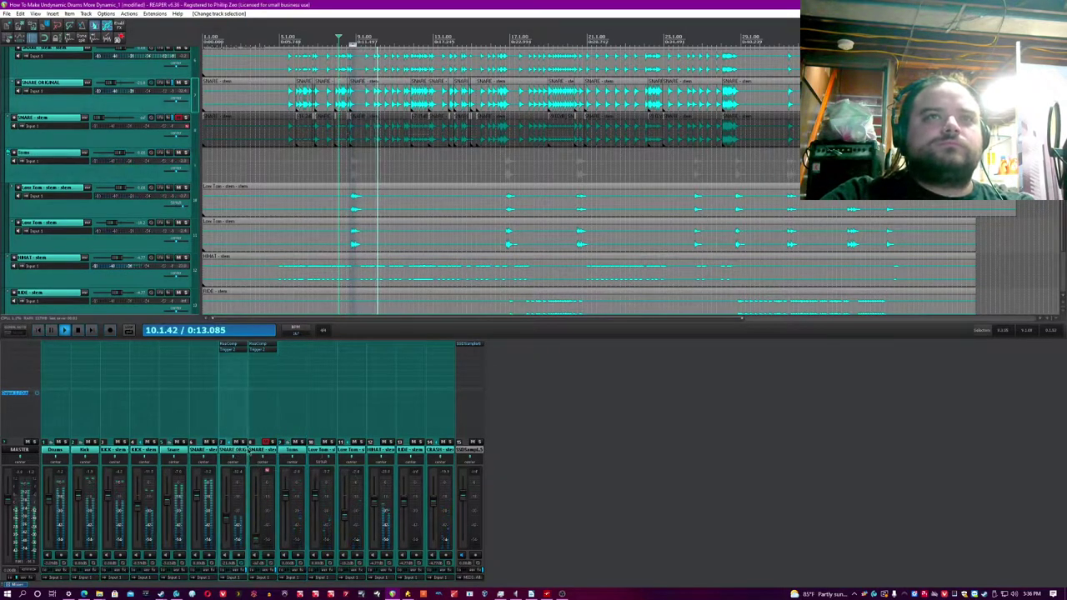
pyautogui.keyDown('shift'); pyautogui.click(238, 350); pyautogui.keyUp('shift')
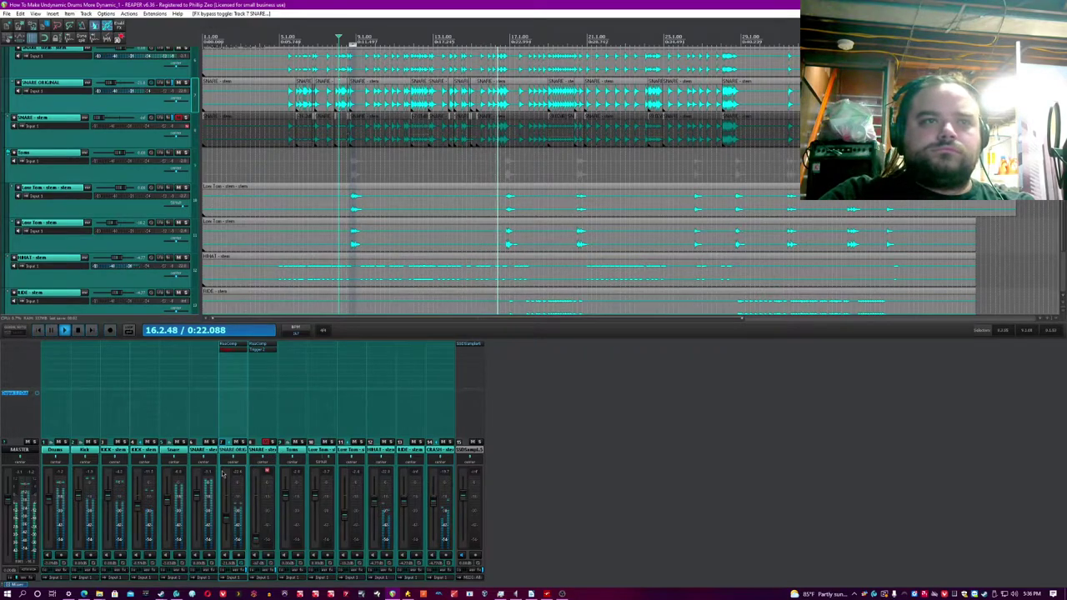
pyautogui.press('space')
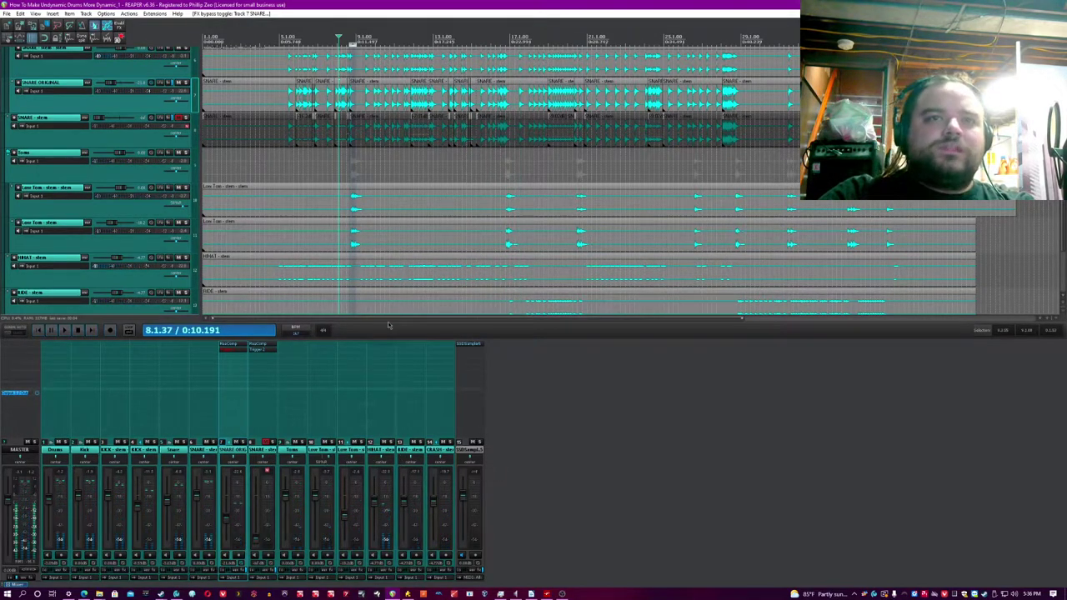
# Step: Examine the HIHAT, RIDE and CRASH stems up close, placing the edit cursor at 5.2.78
pyautogui.click(385, 457)
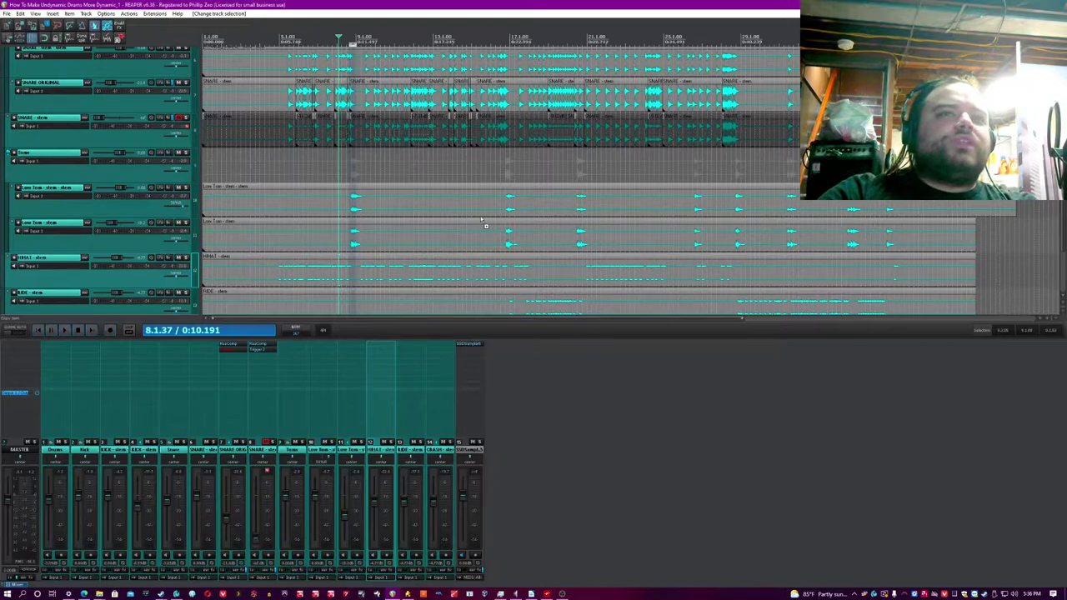
pyautogui.scroll(-2, 341, 179)
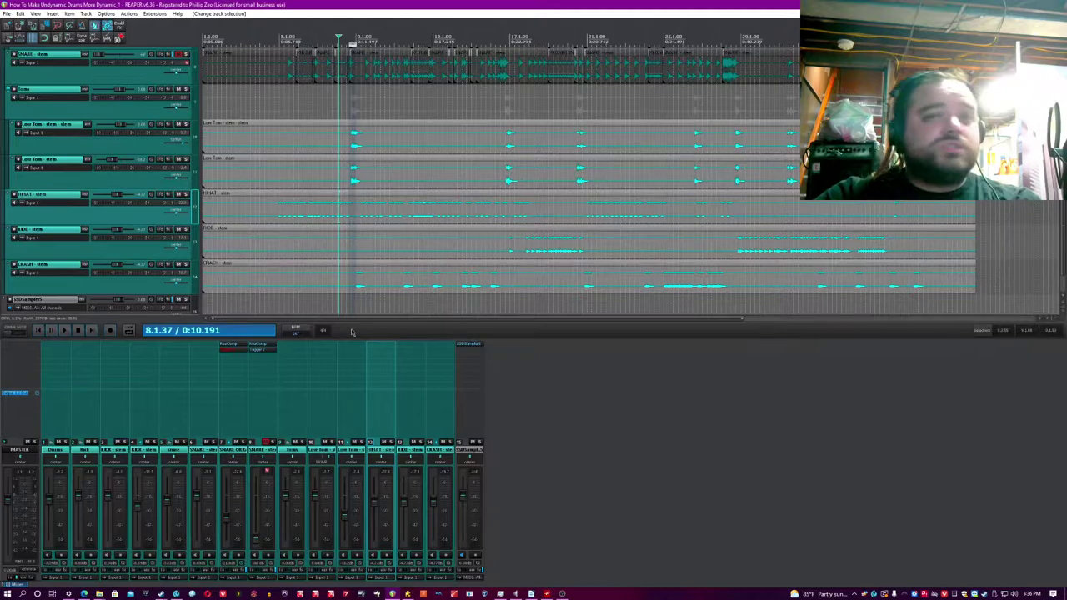
pyautogui.scroll(-1, 197, 275)
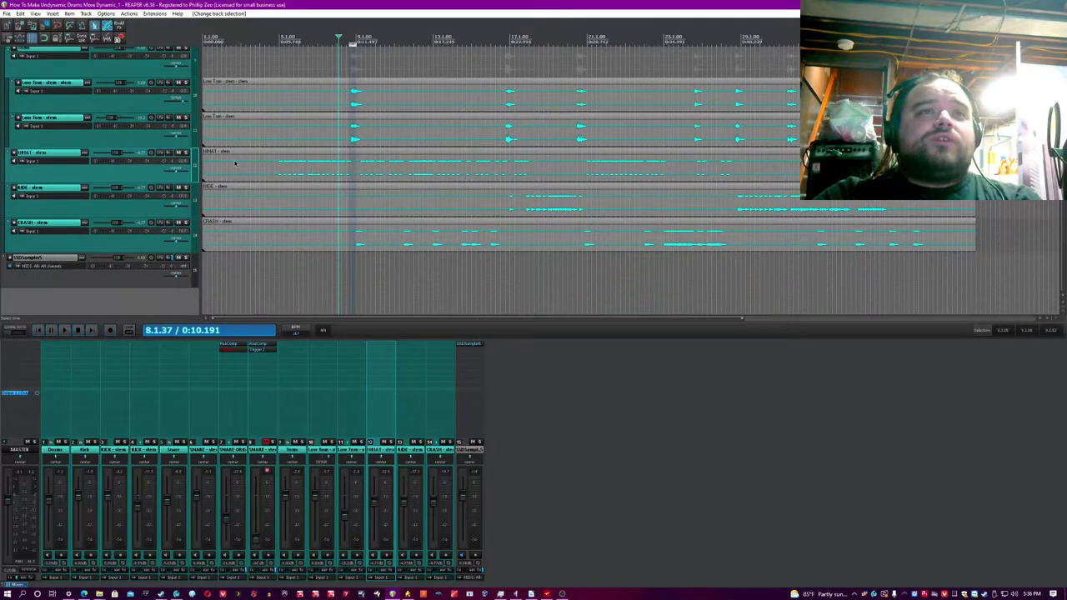
pyautogui.click(288, 154)
pyautogui.scroll(3, 334, 217)
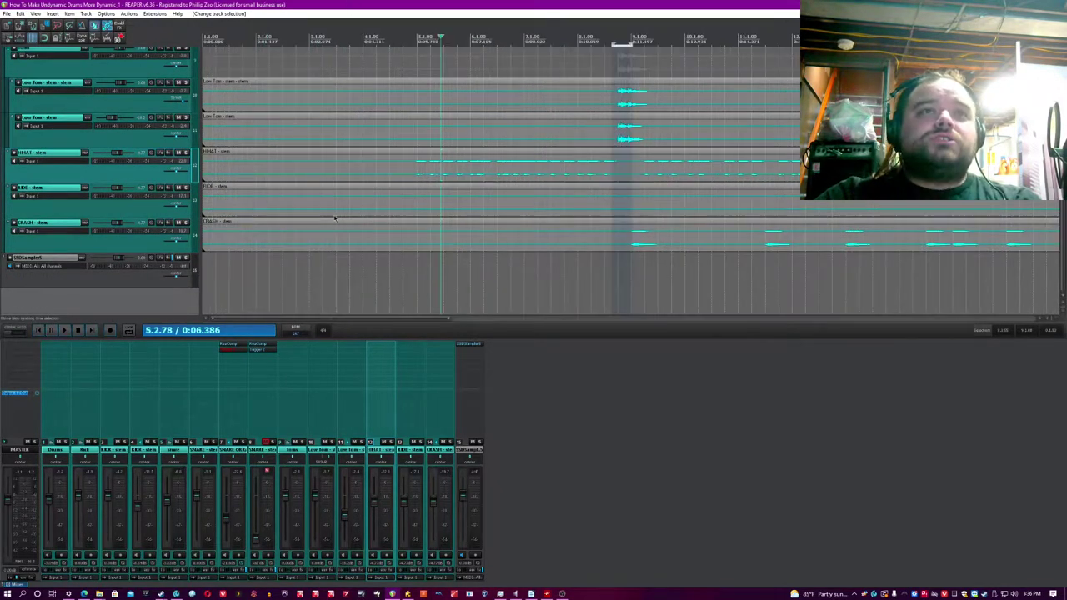
# Step: Rename the SSDSampler5 track OVERHEADS, open its sampler, and move the sampler window clear of the tracks
pyautogui.click(105, 277)
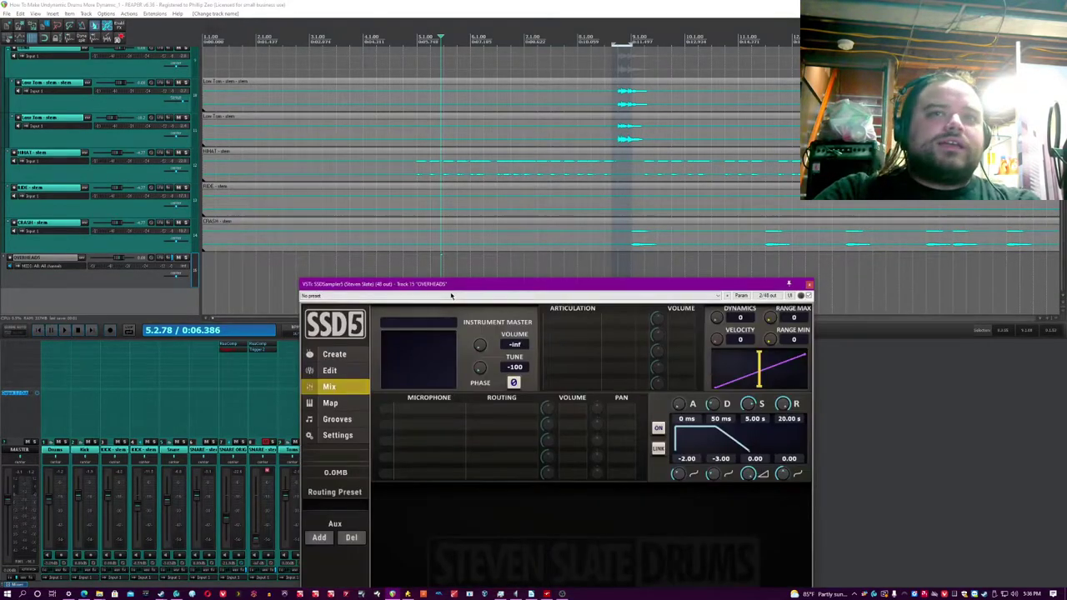
pyautogui.moveTo(451, 286); pyautogui.dragTo(616, 219)
pyautogui.click(411, 4)
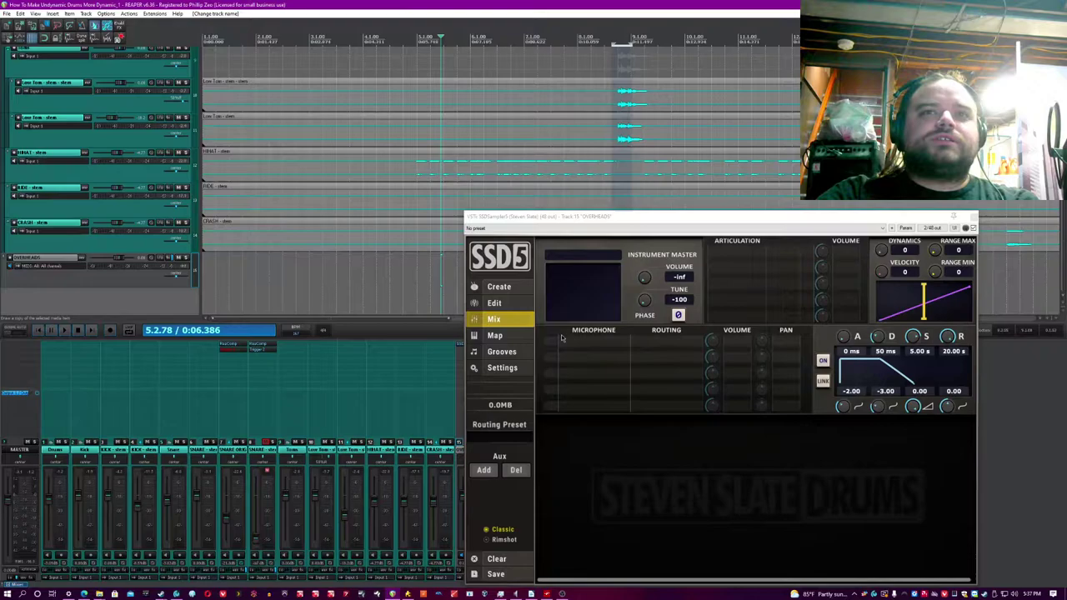
# Step: Show the individual instruments in the sampler's Create library and place the edit cursor at 9.1.00
pyautogui.click(498, 284)
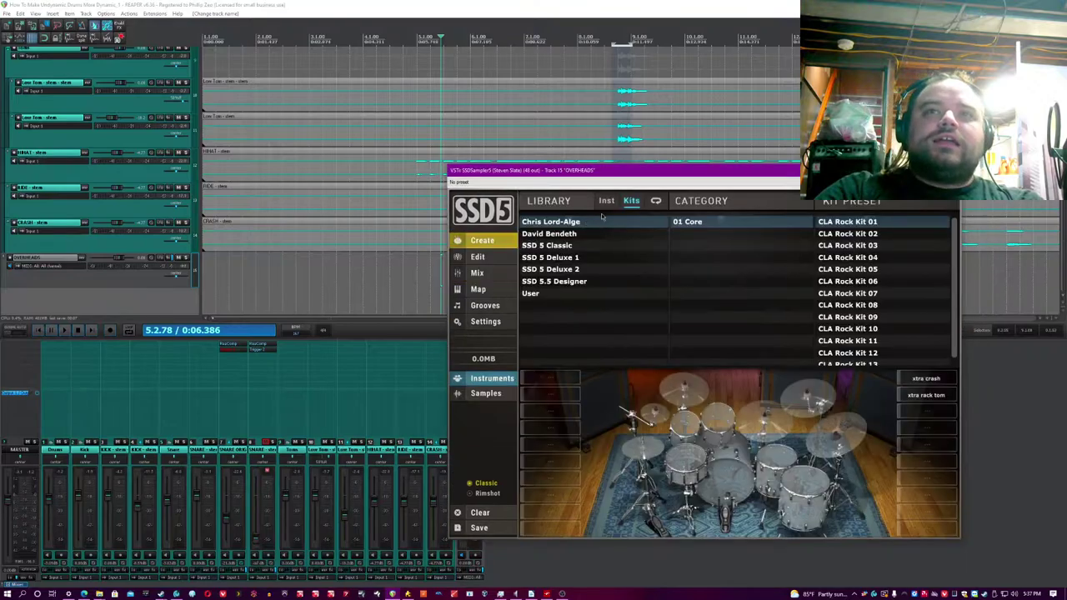
pyautogui.click(606, 203)
pyautogui.click(625, 5)
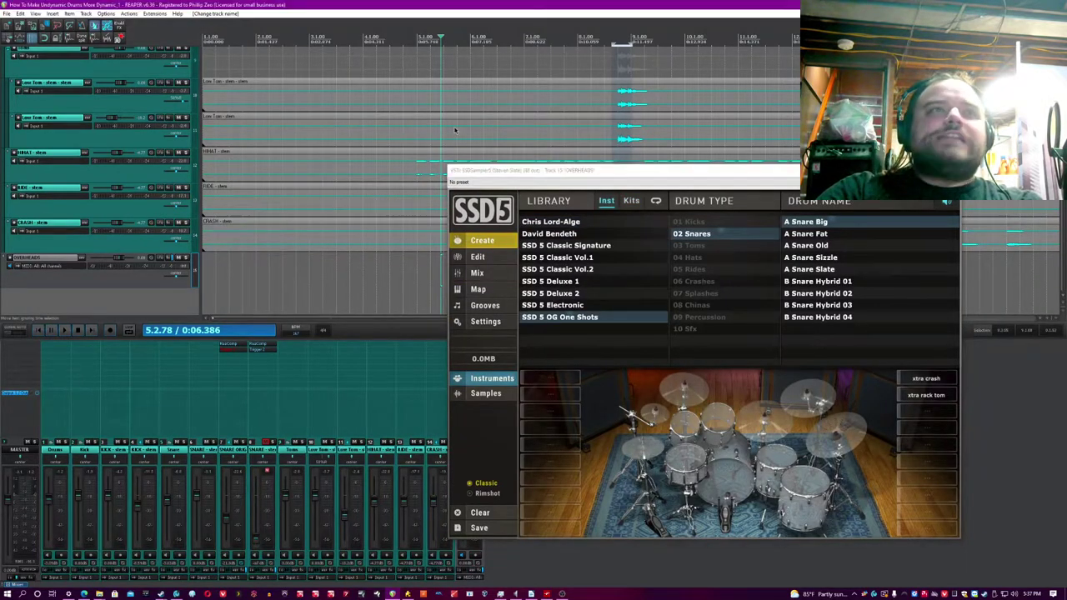
pyautogui.scroll(-3, 417, 111)
pyautogui.click(352, 179)
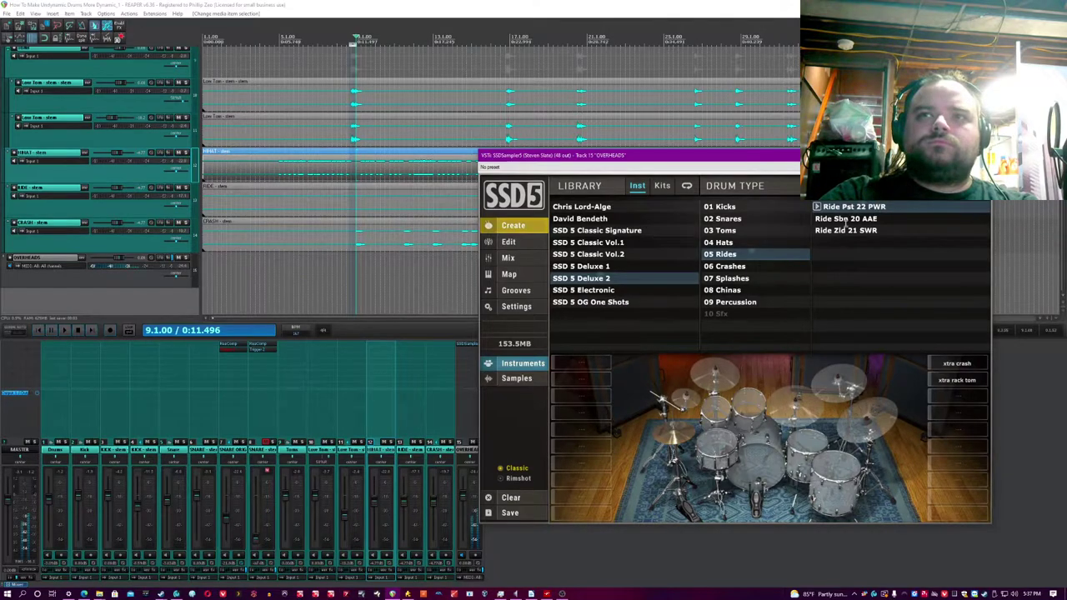
# Step: Load Ride Zld 21 SWR from SSD 5 Deluxe 2 onto the ride cymbal and audition crashes from SSD 5 Deluxe 1
pyautogui.click(847, 220)
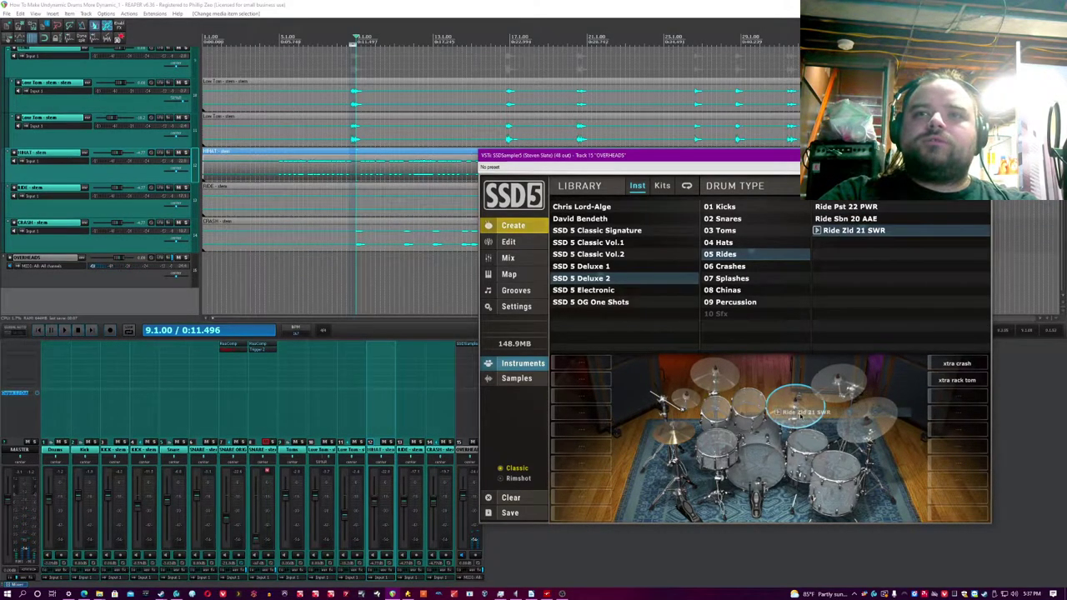
pyautogui.click(797, 264)
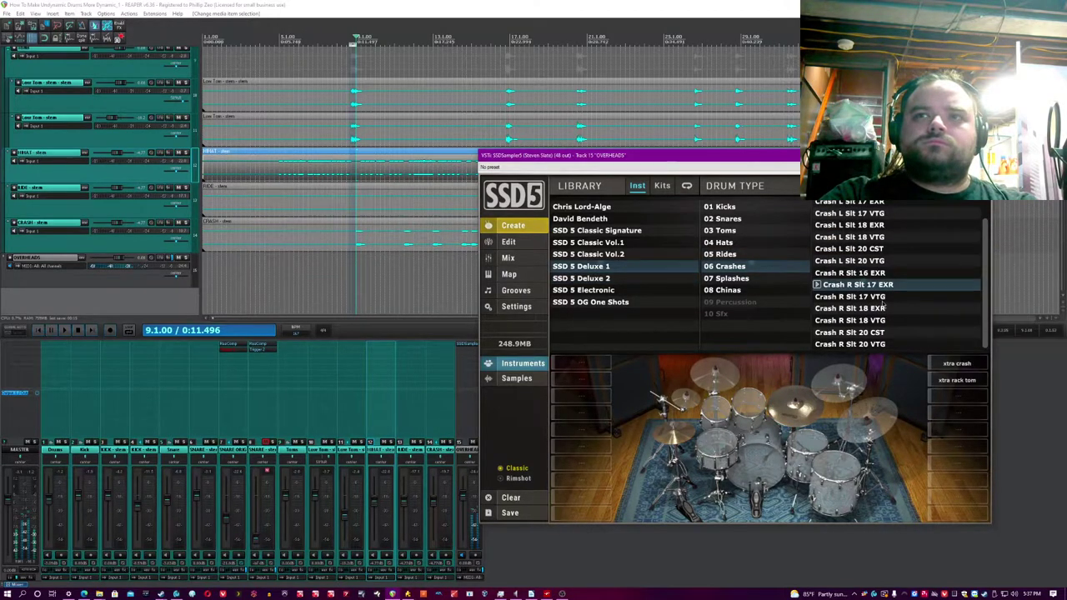
pyautogui.press('Down')
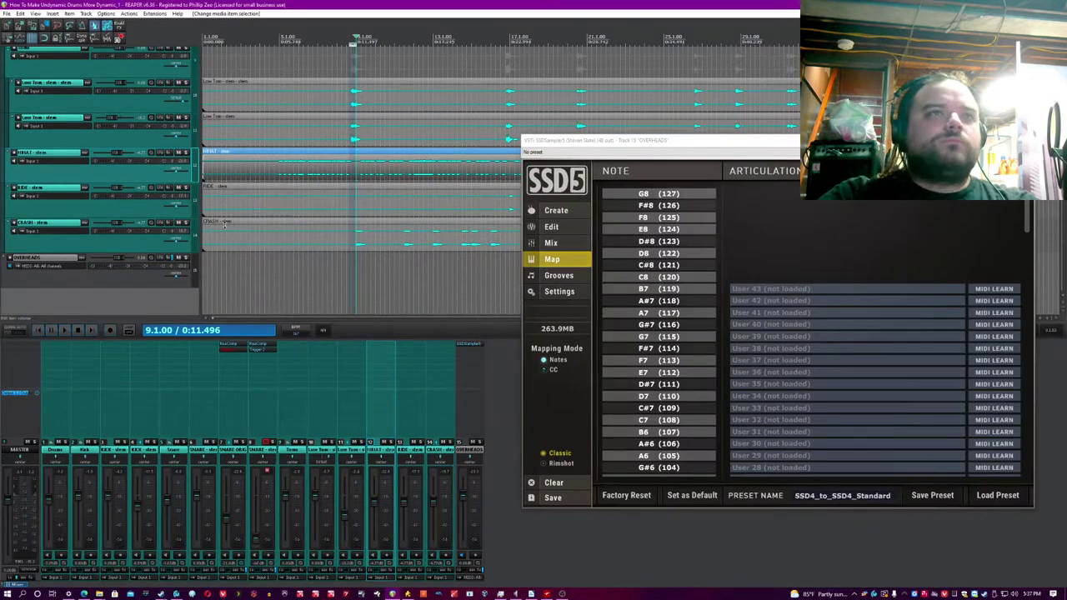
# Step: Open the sampler's note map and add ReaGate to the HIHAT track, set to send a MIDI note on open/close
pyautogui.click(350, 452)
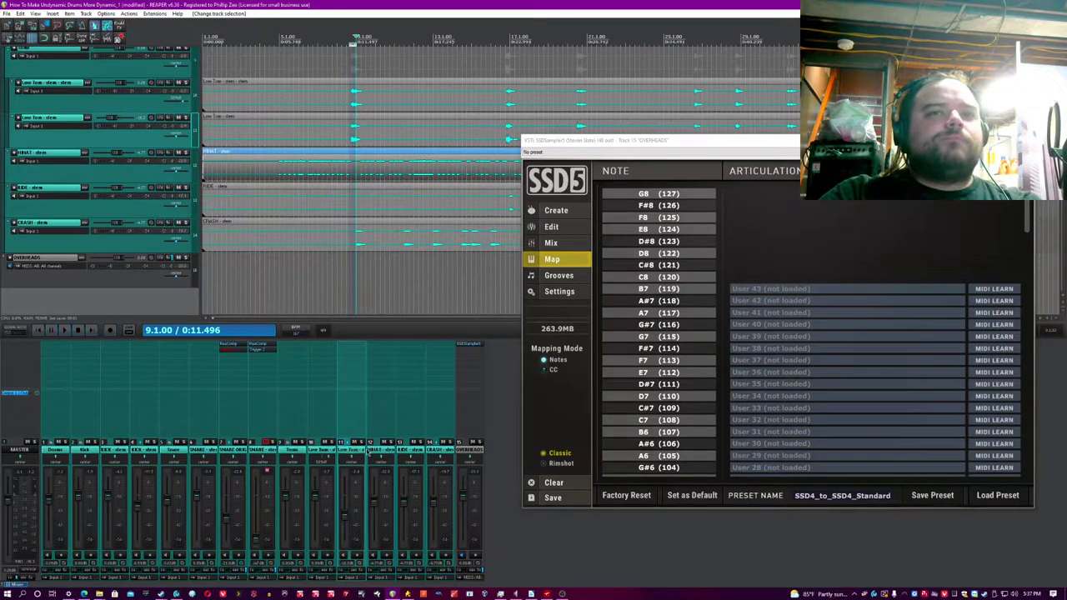
pyautogui.click(382, 454)
pyautogui.click(376, 357)
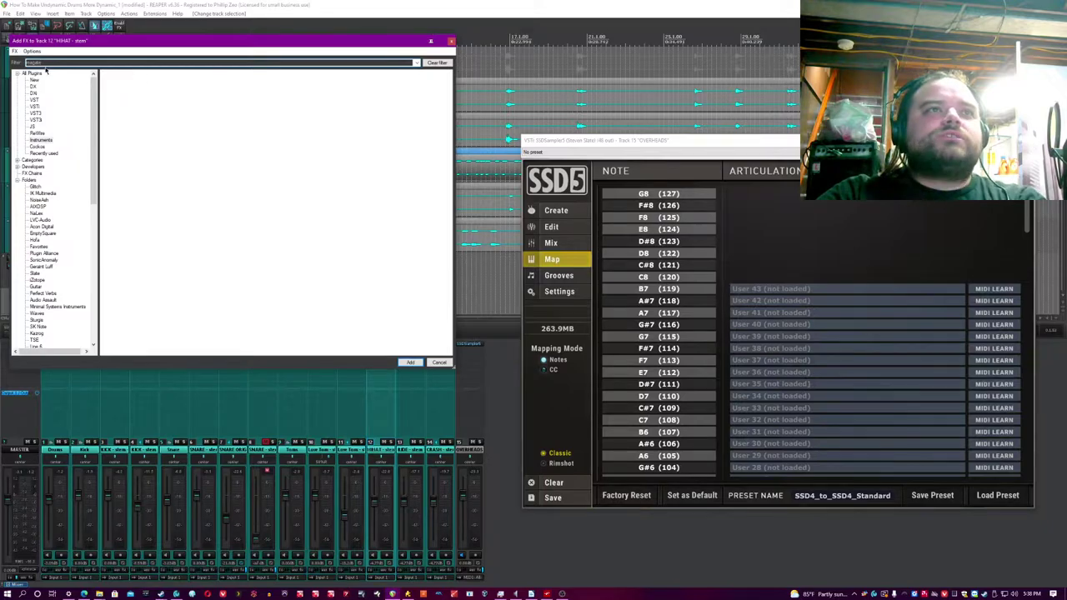
pyautogui.doubleClick(121, 74)
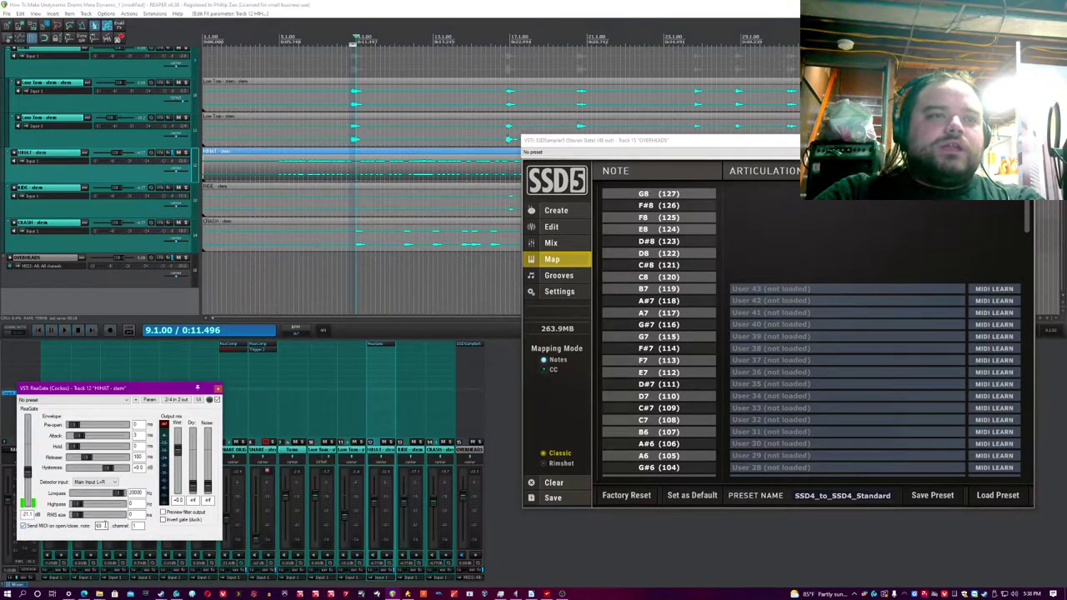
# Step: Create a send from the HIHAT track to OVERHEADS with its audio set to None and MIDI left on All
pyautogui.click(388, 412)
pyautogui.click(347, 59)
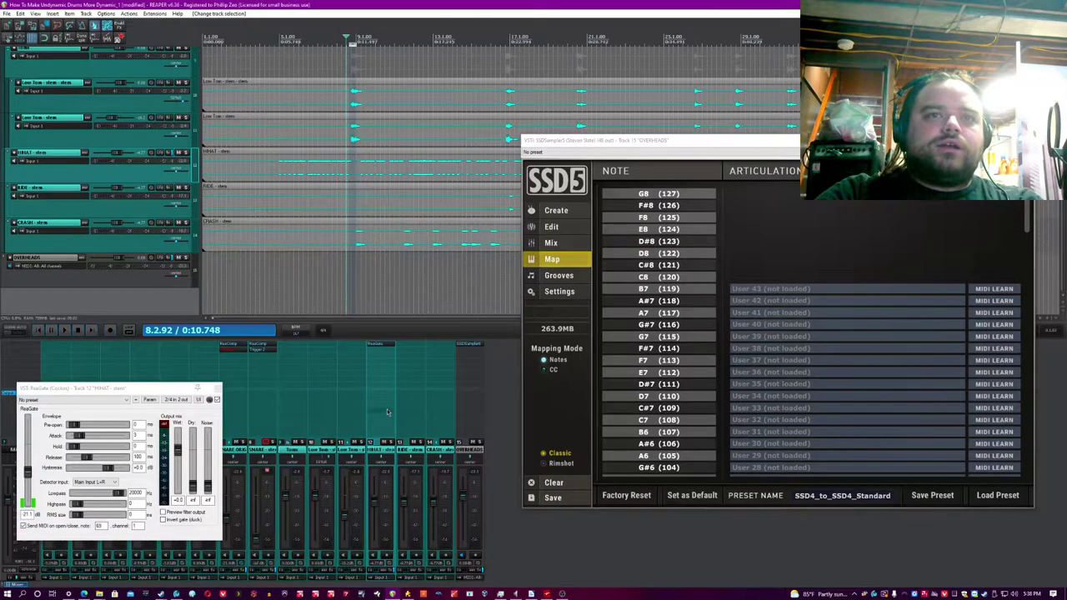
pyautogui.moveTo(473, 404); pyautogui.dragTo(473, 407)
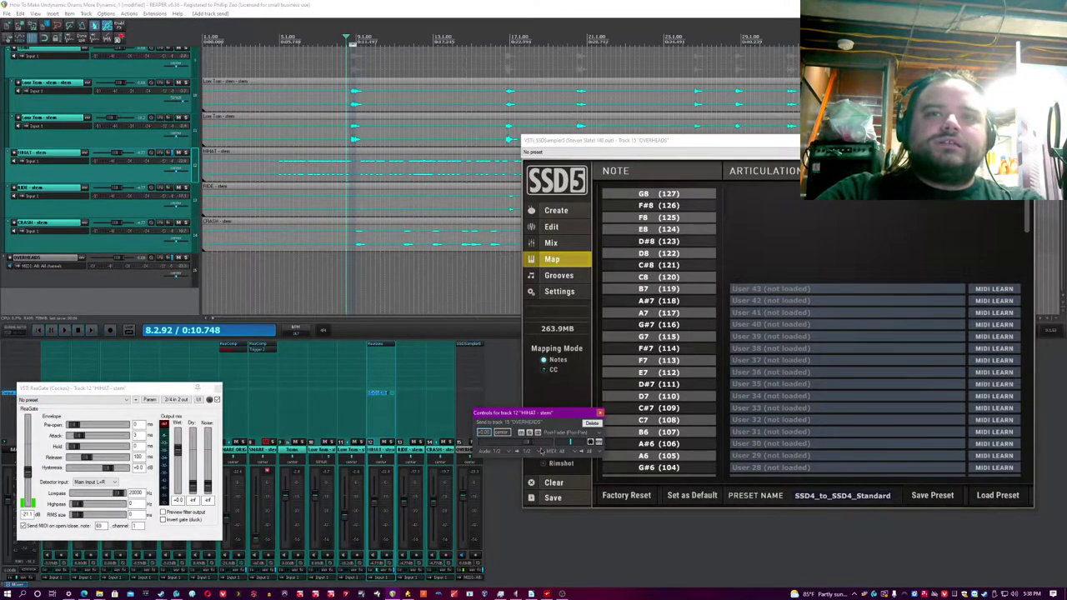
pyautogui.click(505, 451)
pyautogui.click(599, 460)
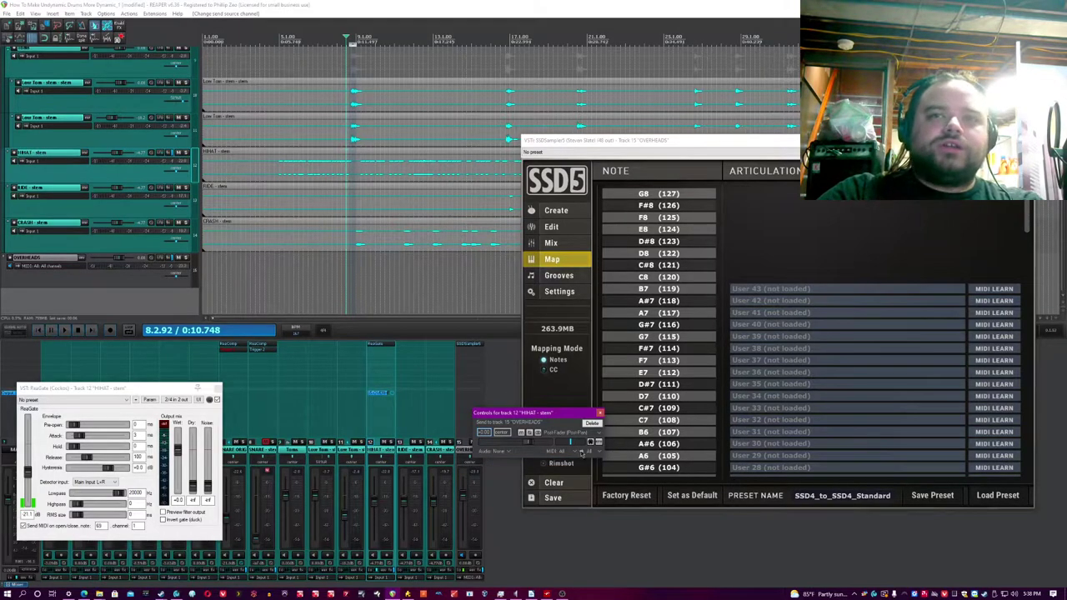
# Step: Change the fader mode of the HIHAT-to-OVERHEADS send, then solo the HIHAT and OVERHEADS tracks for playback
pyautogui.click(573, 434)
pyautogui.click(573, 453)
pyautogui.click(599, 412)
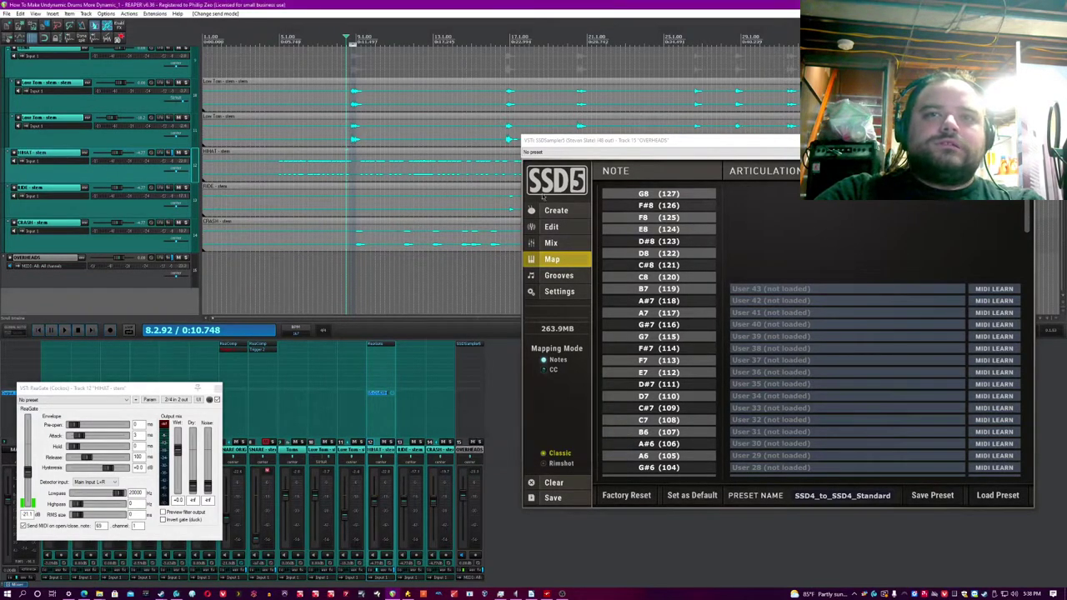
pyautogui.click(392, 442)
pyautogui.click(479, 443)
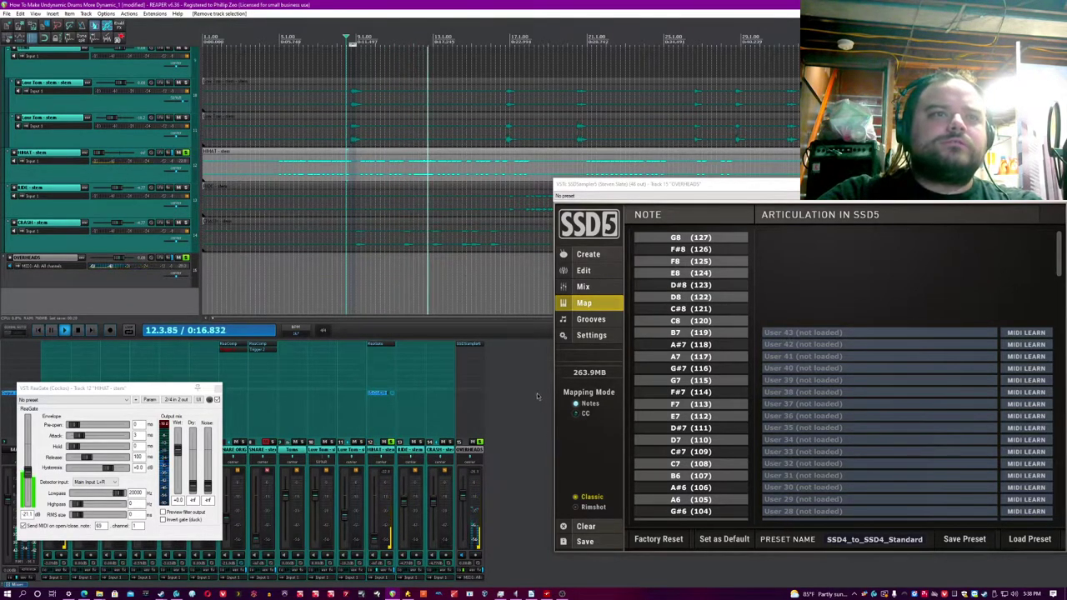
# Step: Find the hi-hat articulations in the note map and set HIHAT's ReaGate to attack 2 ms, hold 14 ms and MIDI note 65 during playback
pyautogui.scroll(-10, 842, 410)
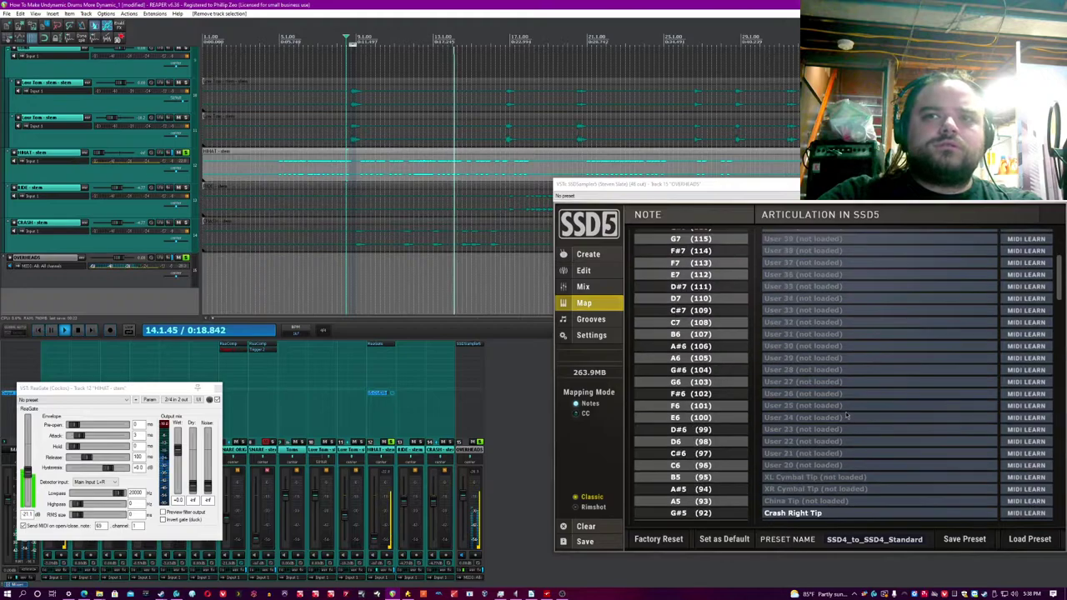
pyautogui.scroll(-3, 701, 405)
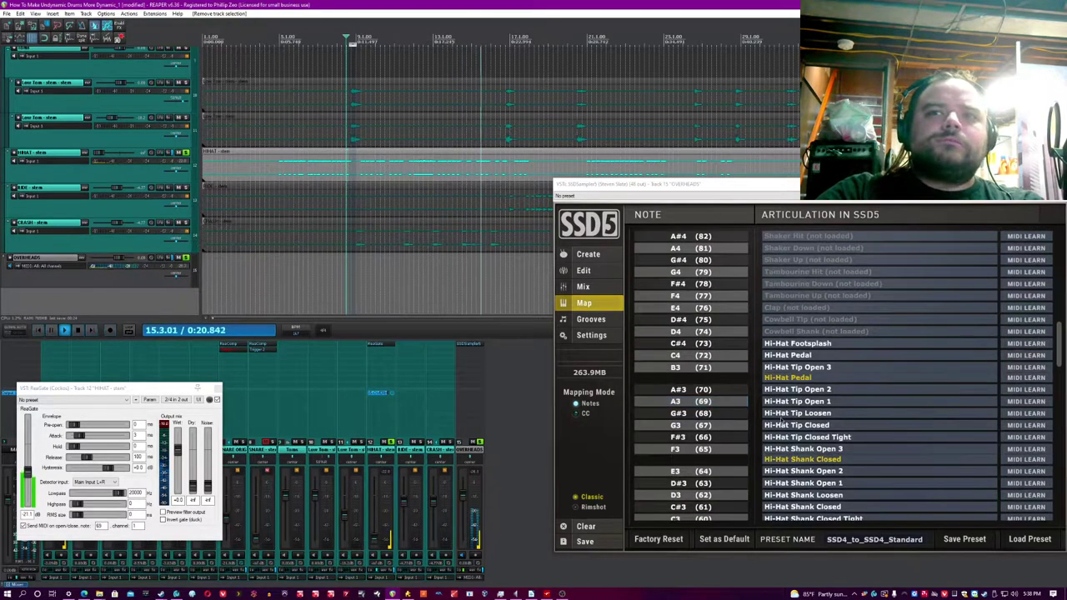
pyautogui.press('space')
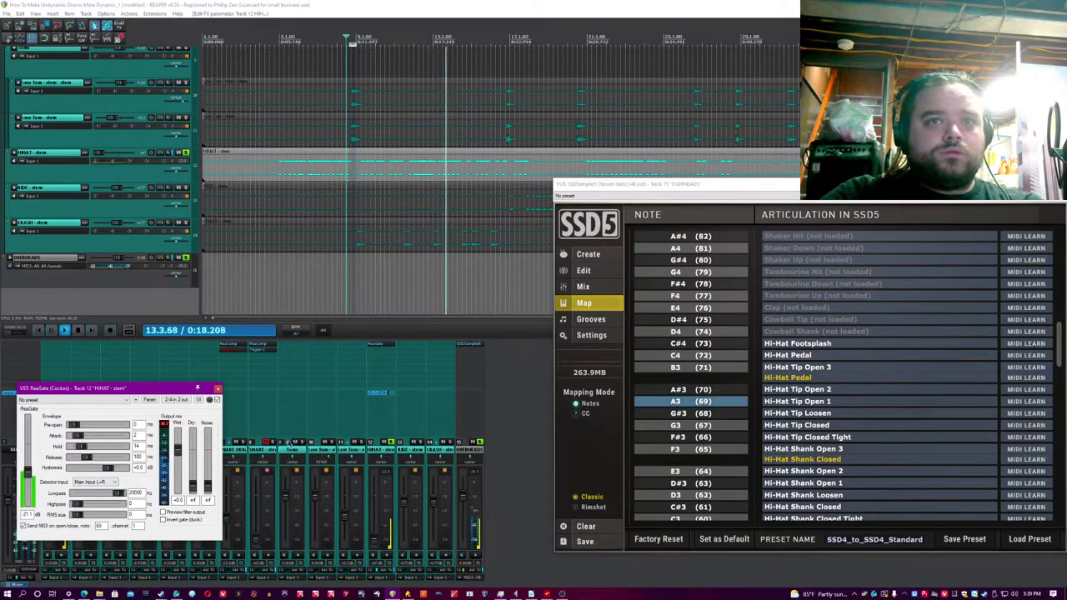
pyautogui.press('space')
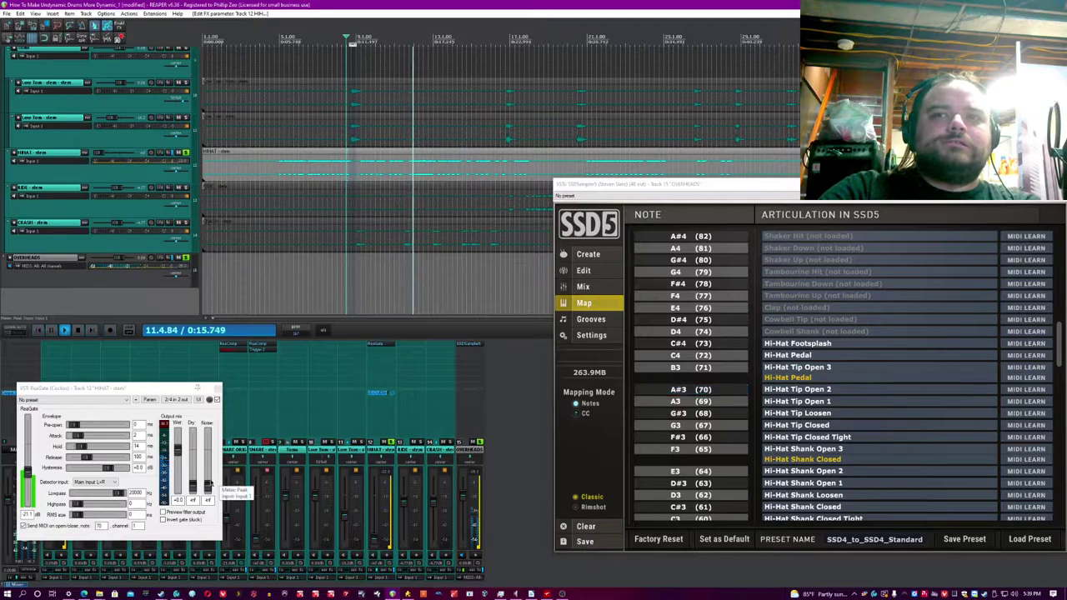
pyautogui.press('space')
pyautogui.moveTo(105, 527); pyautogui.dragTo(75, 524)
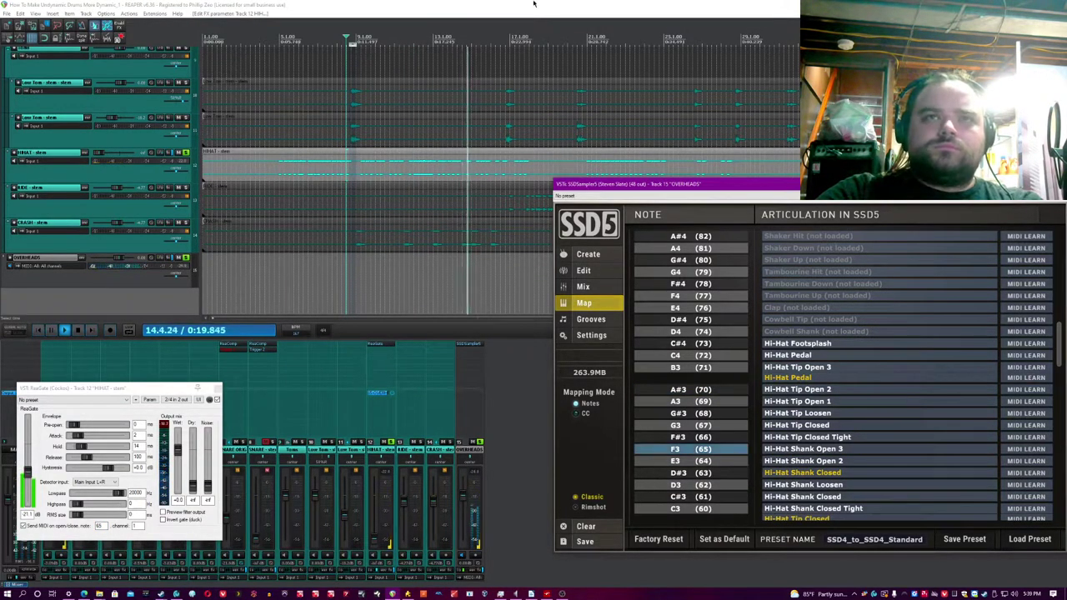
pyautogui.click(534, 3)
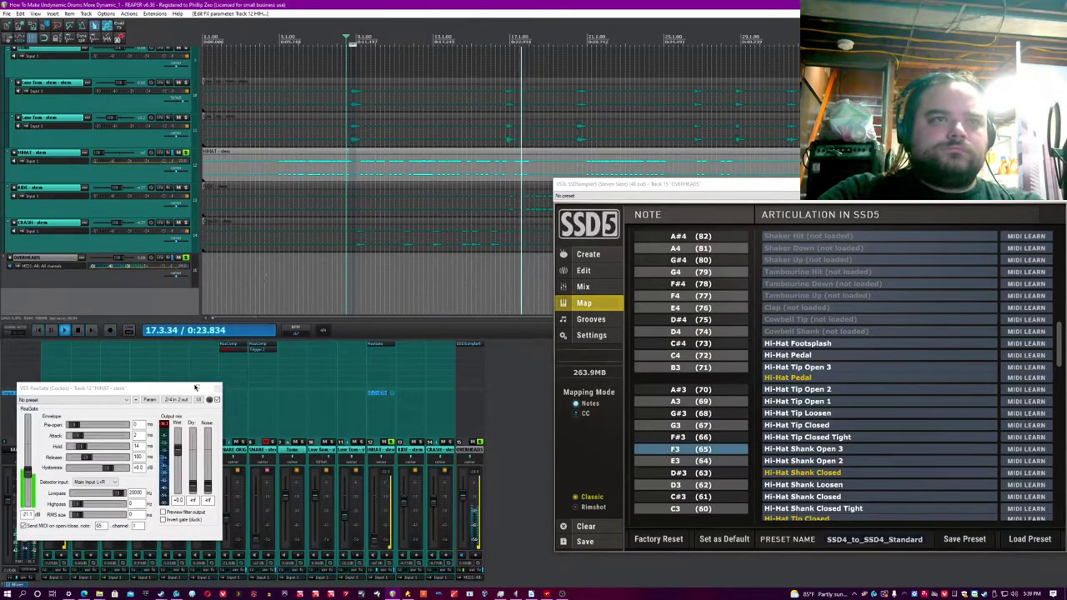
pyautogui.click(171, 388)
pyautogui.press('space')
pyautogui.click(218, 388)
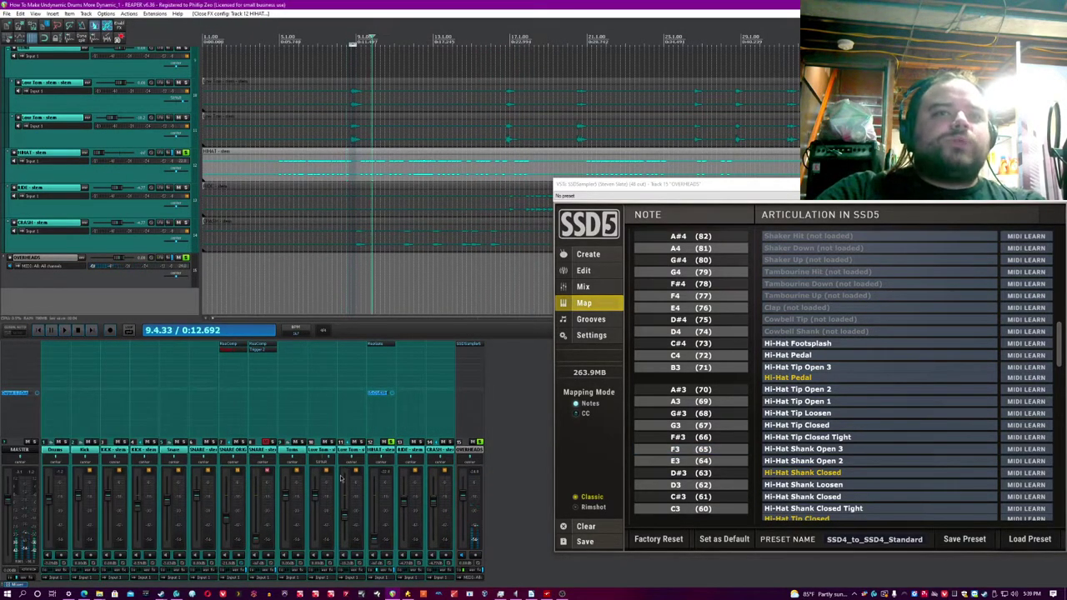
# Step: Unsolo the HIHAT track and create a send from the RIDE track to OVERHEADS
pyautogui.click(391, 442)
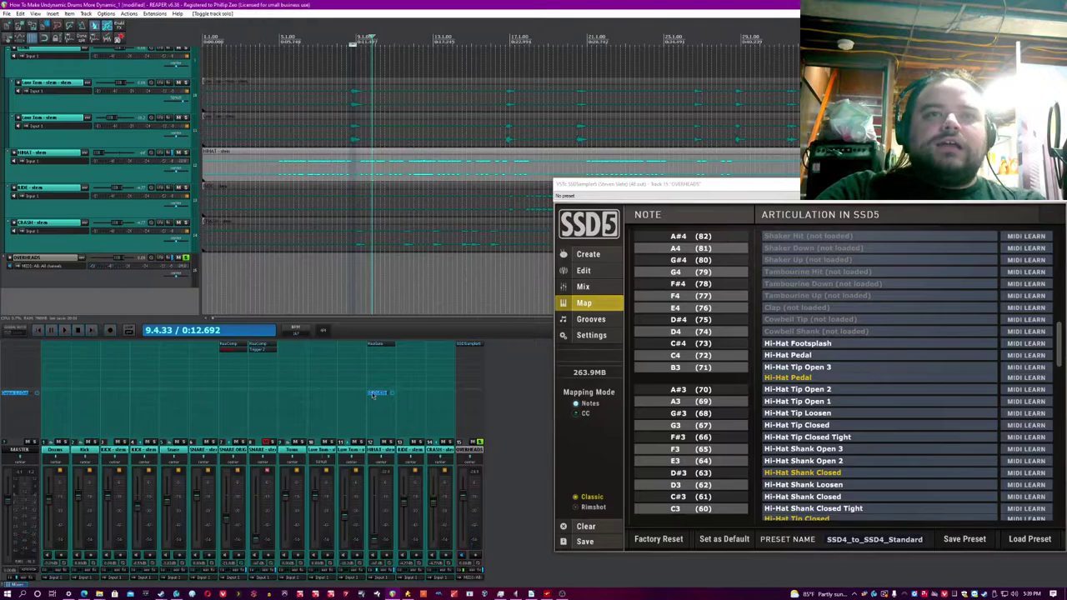
pyautogui.moveTo(430, 390); pyautogui.dragTo(478, 397)
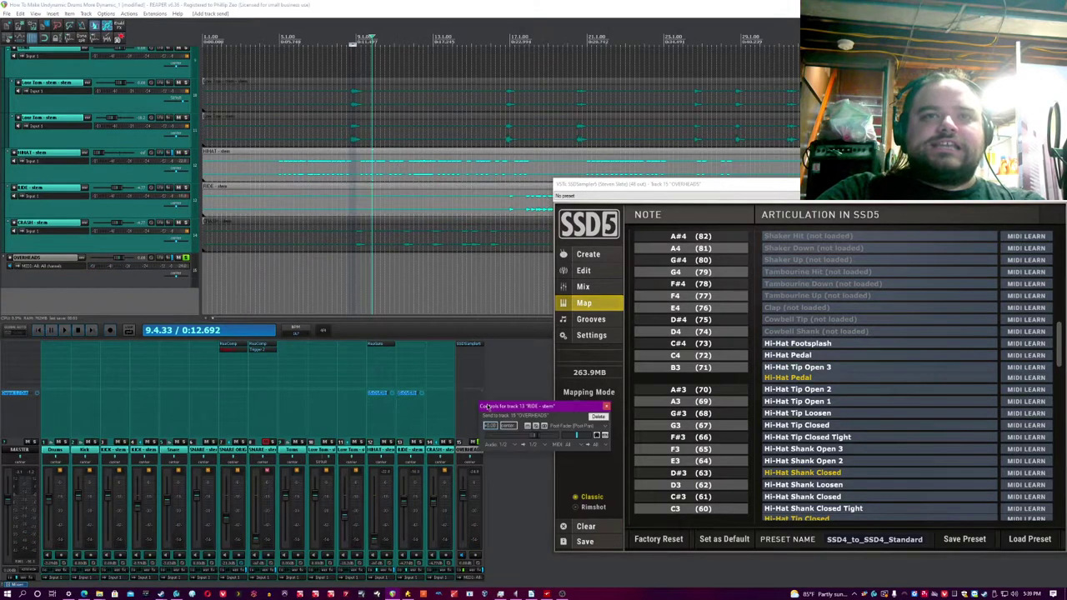
pyautogui.press('Escape')
# Step: Add the JS Audio To MIDI Drum Trigger effect to the RIDE track and place its window above the mixer
pyautogui.click(411, 359)
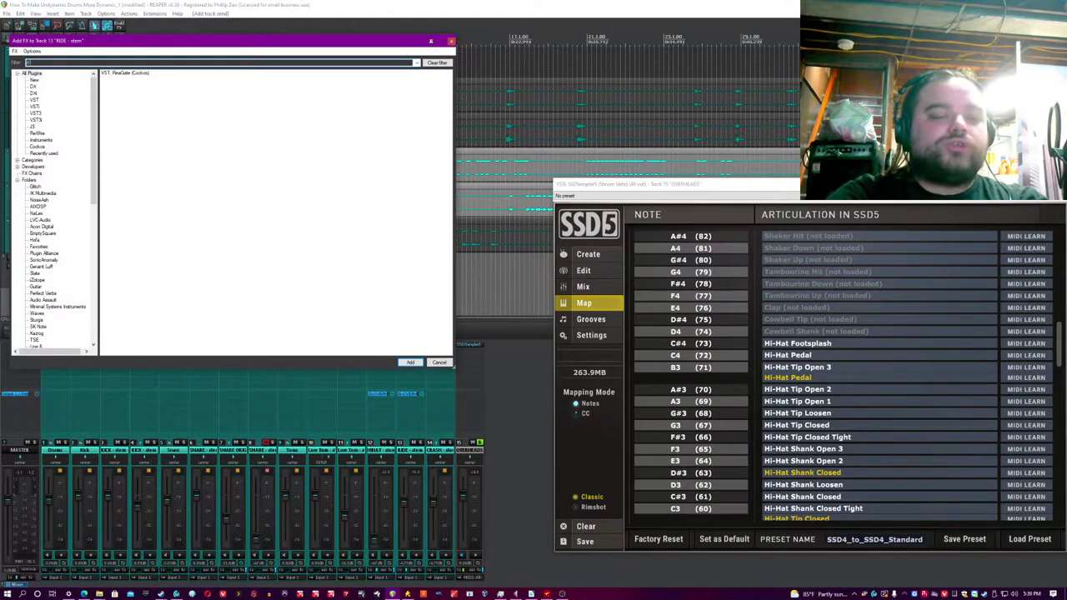
pyautogui.write('drum')
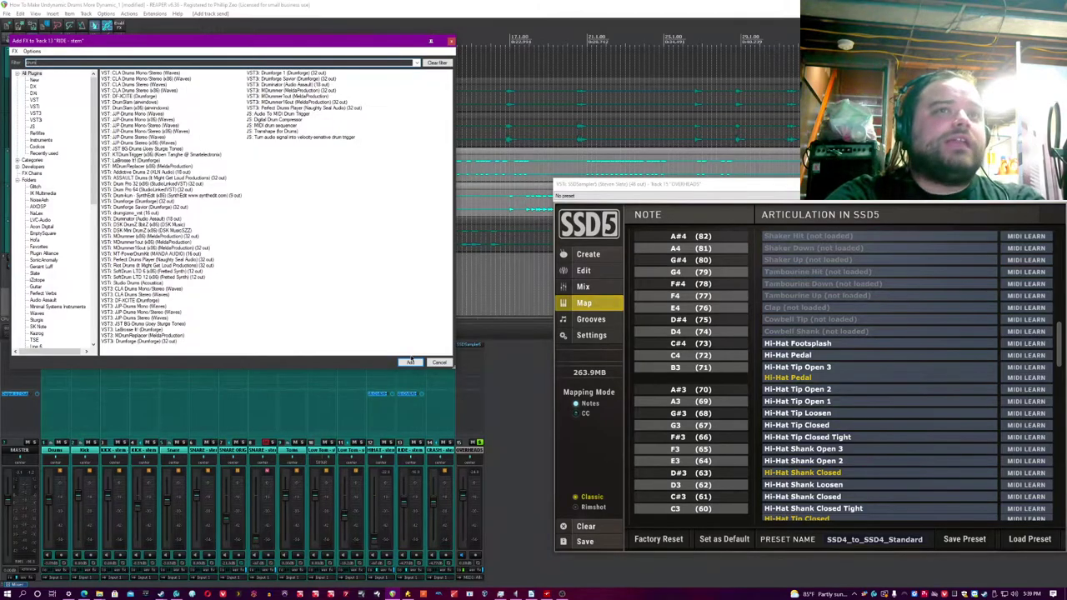
pyautogui.doubleClick(296, 115)
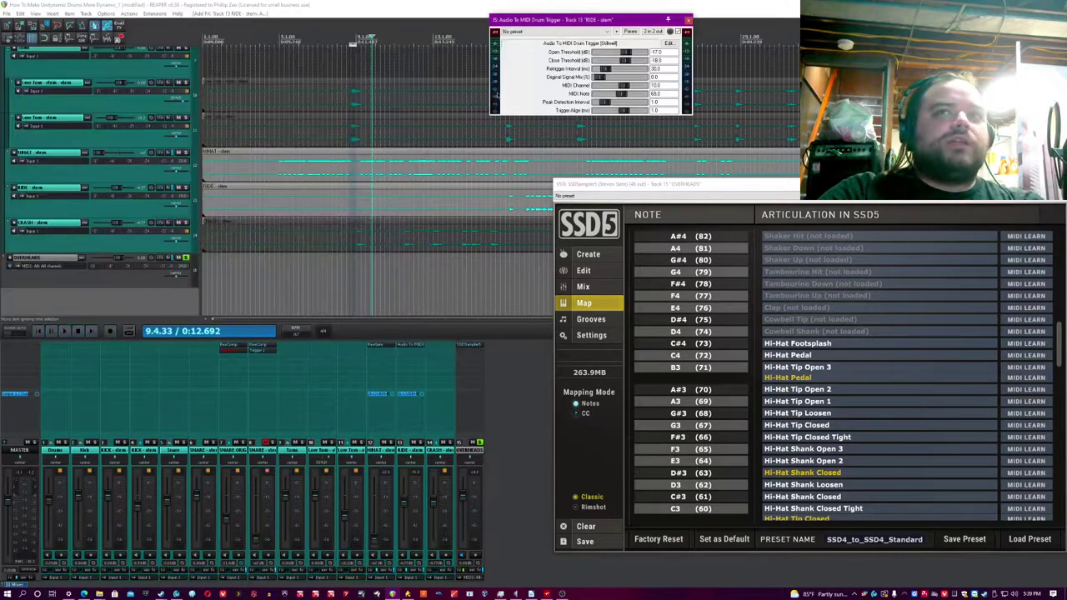
pyautogui.moveTo(668, 21); pyautogui.dragTo(183, 291)
pyautogui.click(410, 77)
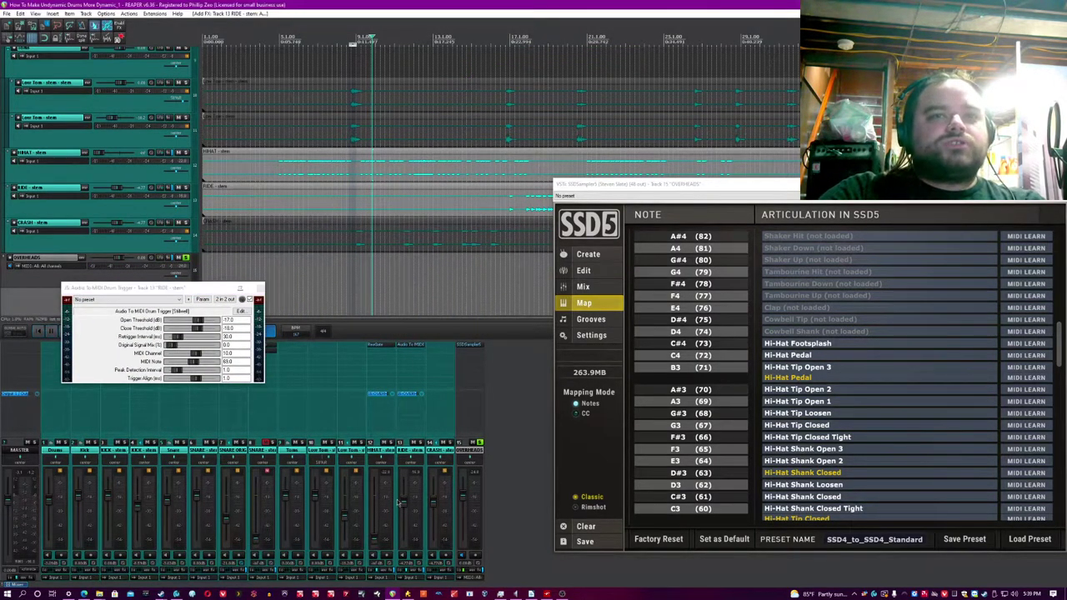
# Step: Pull the RIDE fader down near its minimum and turn off the audio in its OVERHEADS send
pyautogui.moveTo(404, 503); pyautogui.dragTo(405, 556)
pyautogui.click(409, 395)
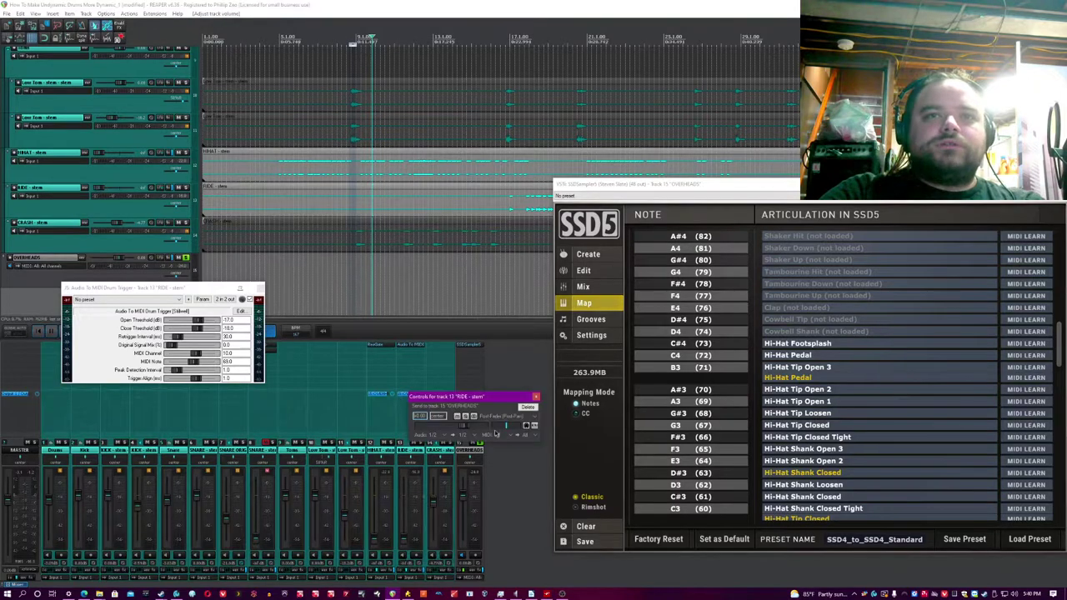
pyautogui.click(431, 435)
pyautogui.click(455, 444)
pyautogui.click(536, 397)
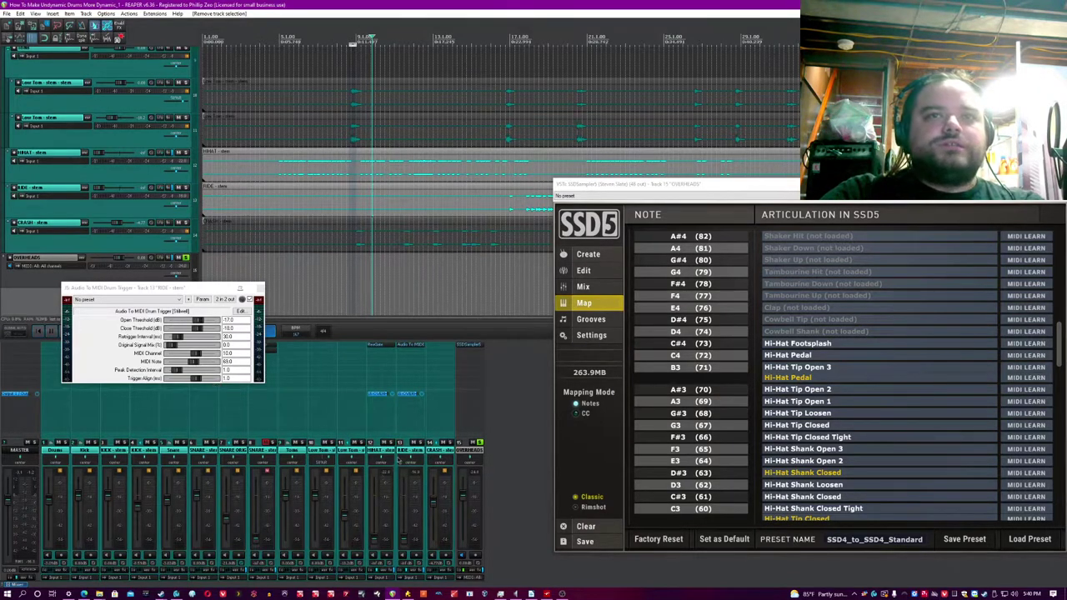
pyautogui.click(407, 454)
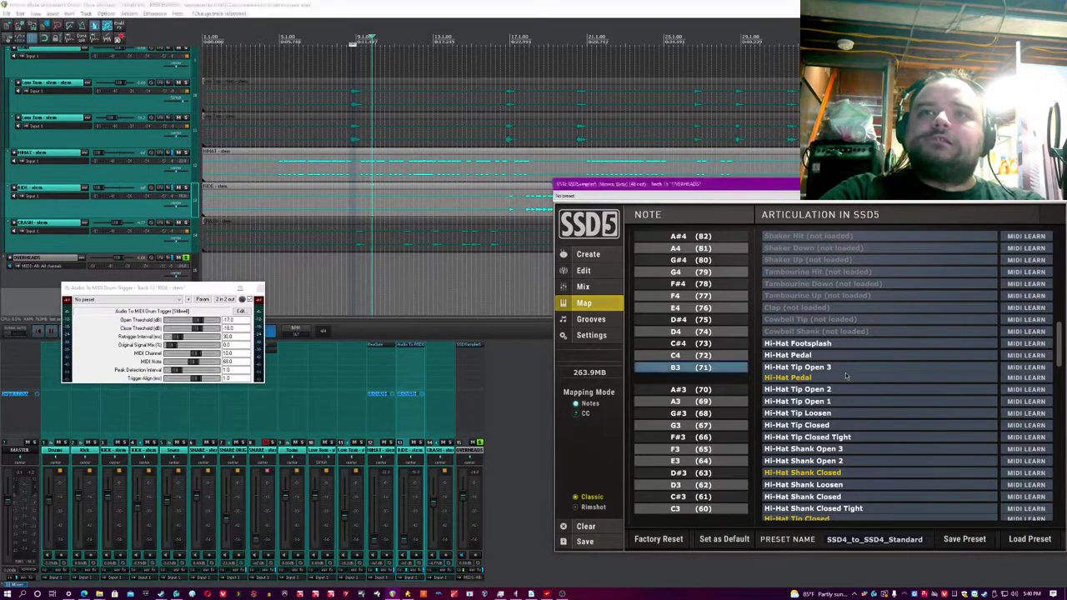
# Step: Look up Ride Bell in the note map and set RIDE's drum trigger to MIDI Note 53 with a 50.6 ms retrigger interval
pyautogui.scroll(-5, 844, 389)
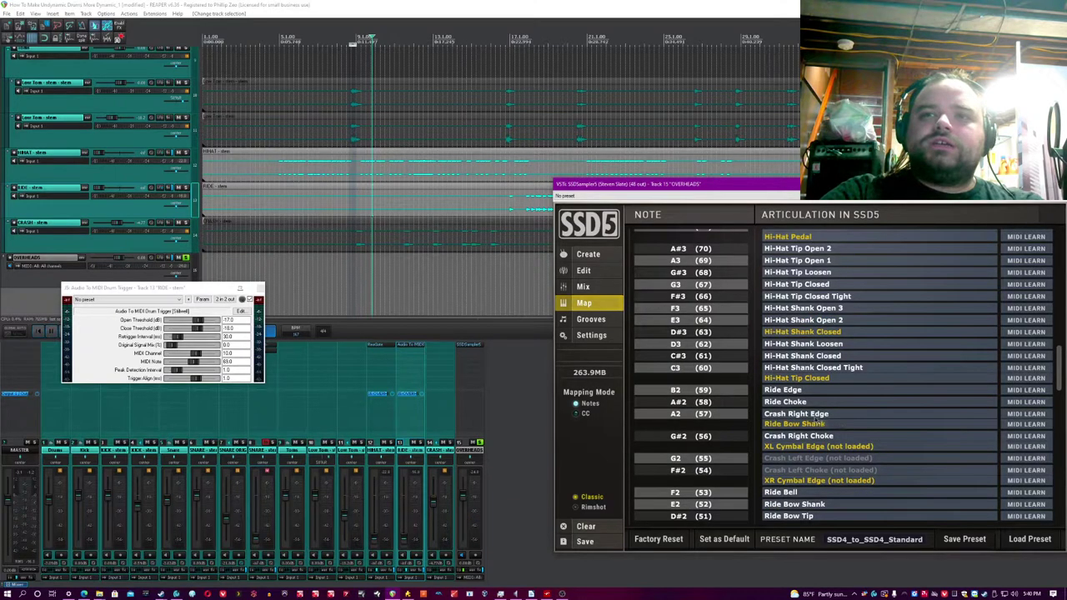
pyautogui.scroll(-2, 831, 449)
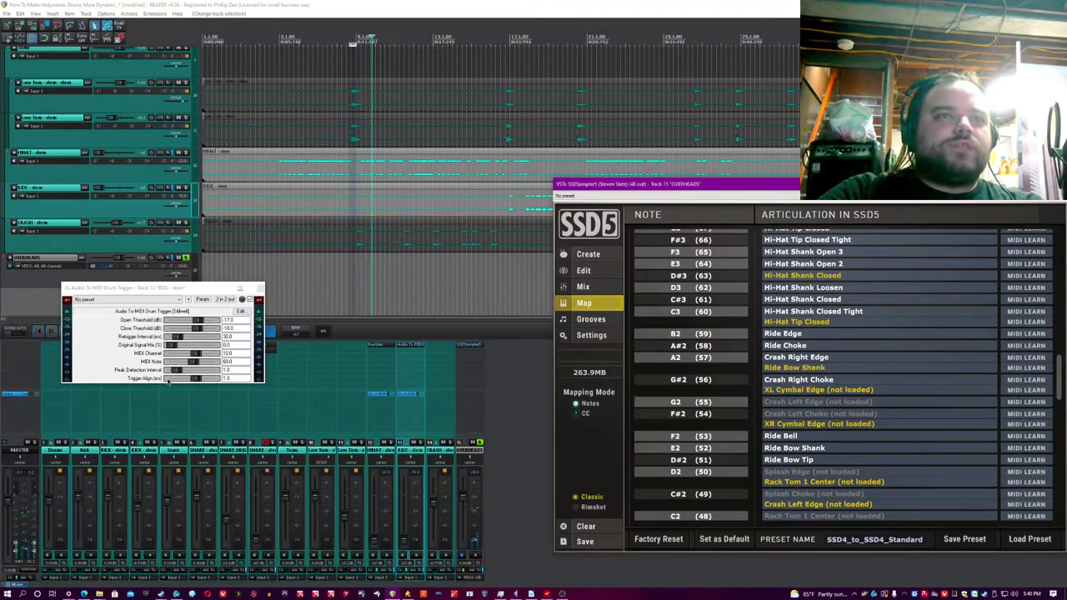
pyautogui.click(197, 364)
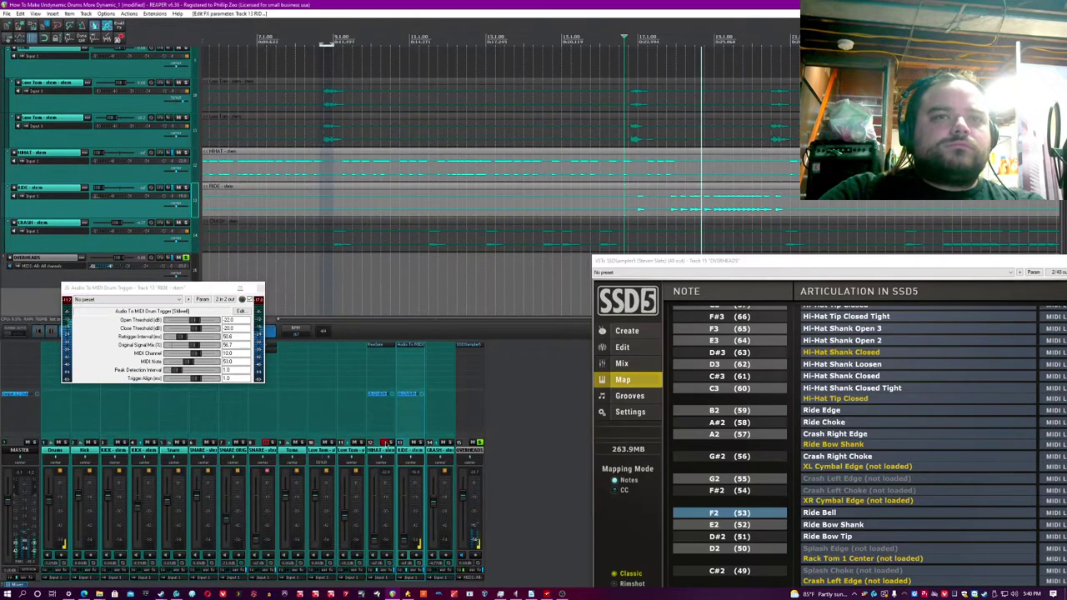
# Step: Mute HIHAT and set RIDE's drum trigger to Peak Detection Interval 1.4, open threshold -16 dB and close threshold -10 dB
pyautogui.click(555, 456)
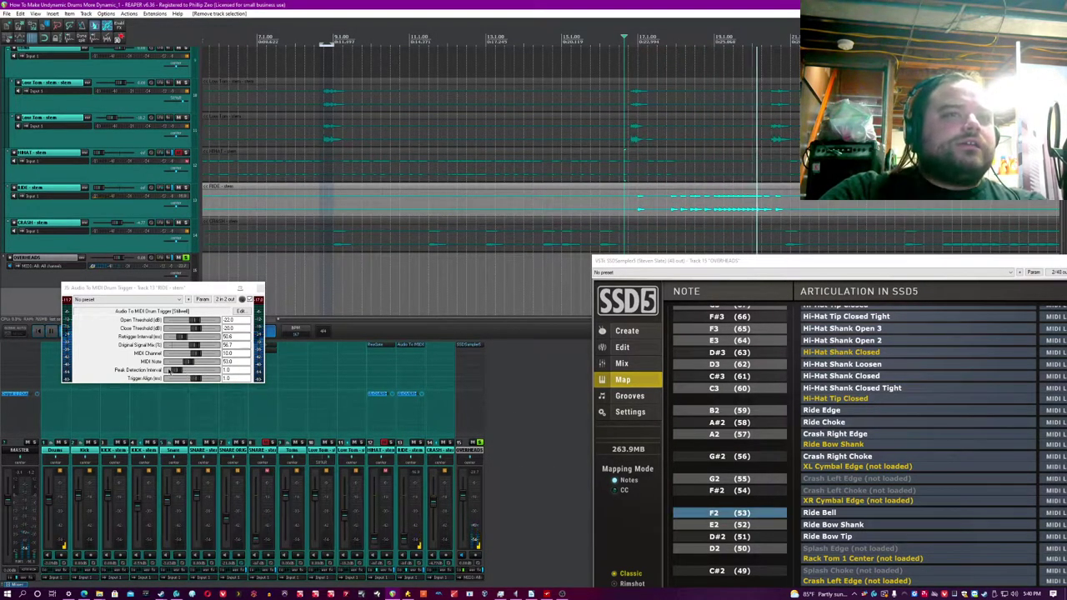
pyautogui.click(169, 370)
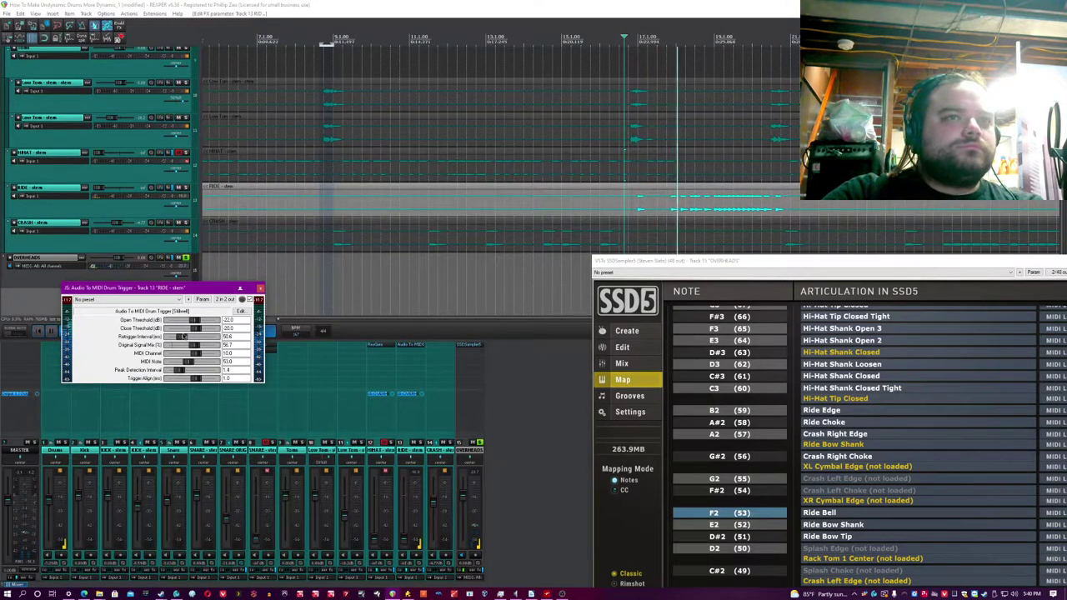
pyautogui.moveTo(196, 331); pyautogui.dragTo(202, 323)
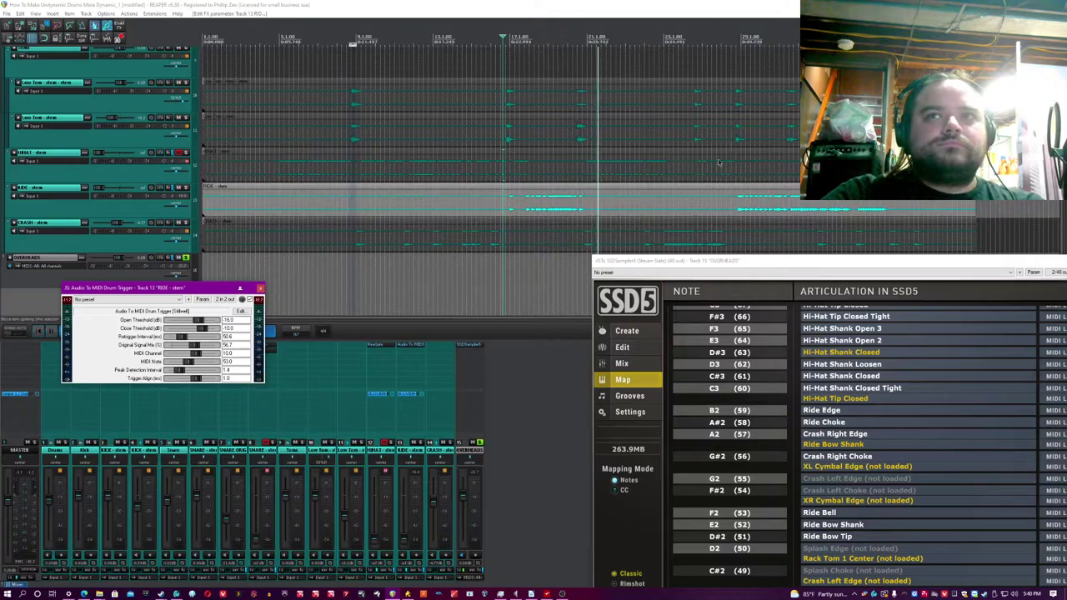
# Step: Play from just before the second ride passage and set the drum trigger's Original Signal Mix to 0%
pyautogui.scroll(-3, 734, 177)
pyautogui.click(730, 182)
pyautogui.scroll(4, 730, 182)
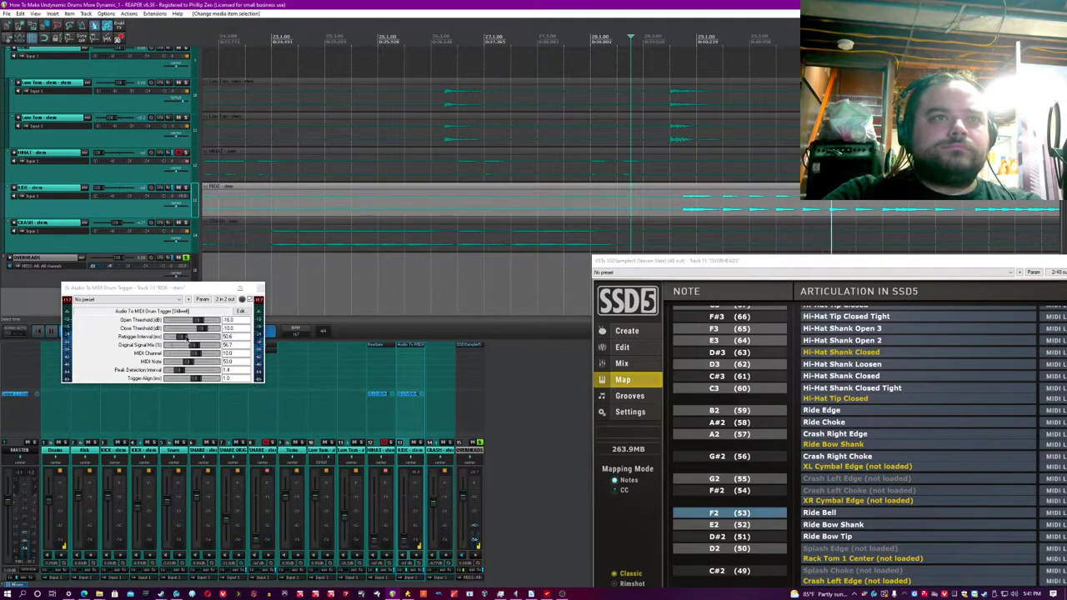
pyautogui.moveTo(189, 344); pyautogui.dragTo(165, 344)
pyautogui.click(561, 471)
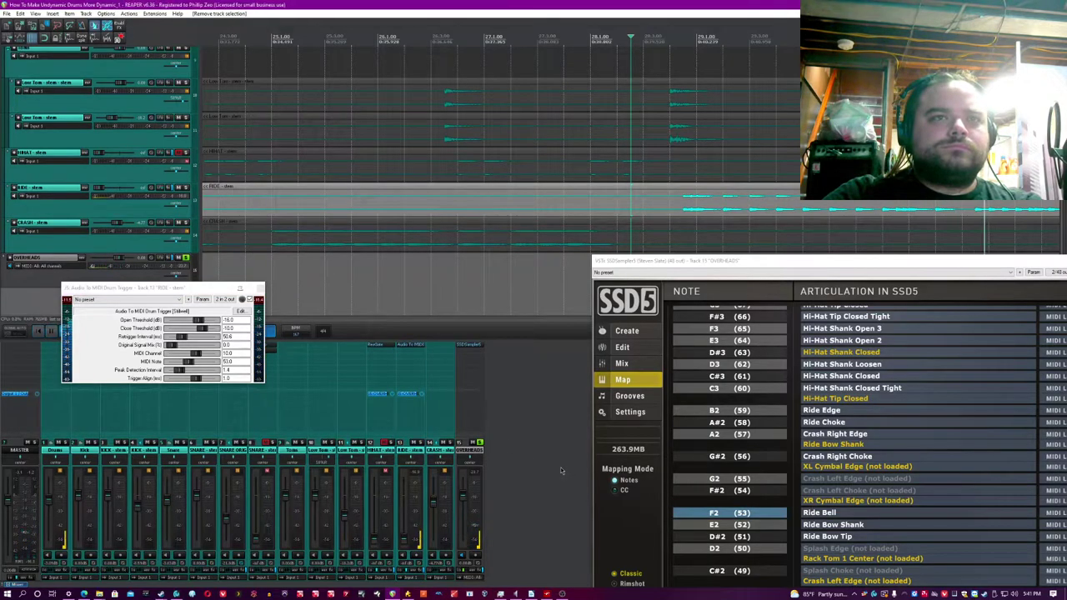
# Step: Add the JS MIDI Velocity and Timing Humanizer to the RIDE track and move its window beside the sampler
pyautogui.scroll(-3, 435, 221)
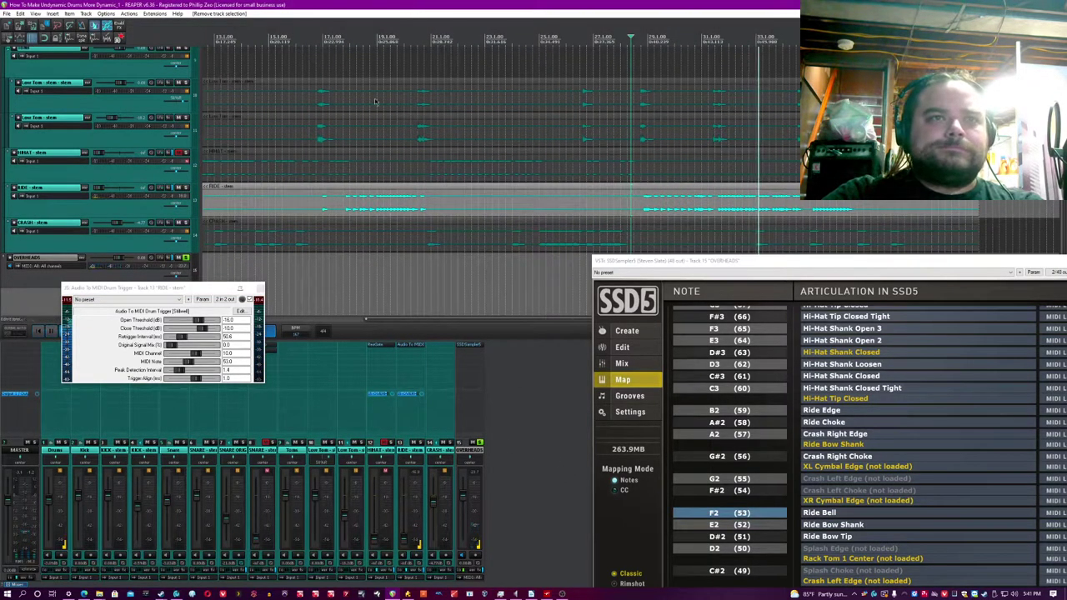
pyautogui.doubleClick(400, 362)
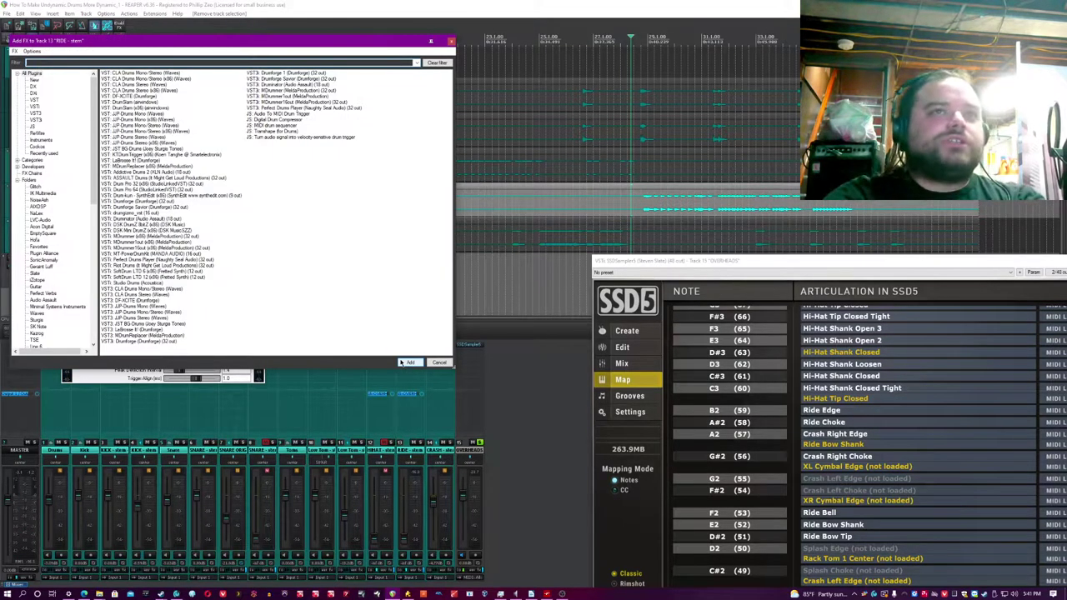
pyautogui.write('velocity')
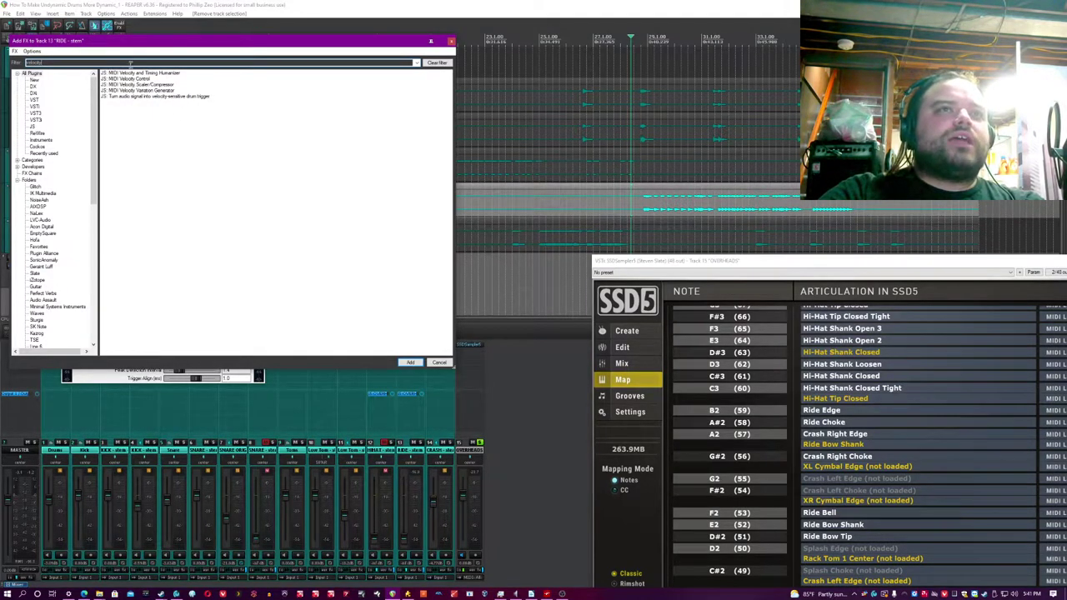
pyautogui.doubleClick(105, 77)
pyautogui.click(479, 4)
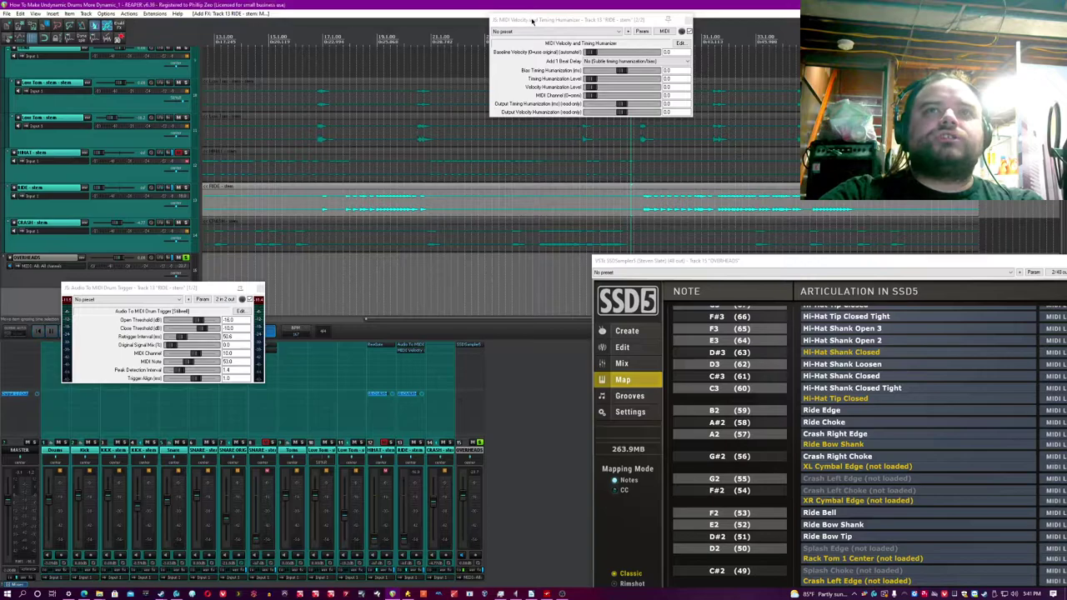
pyautogui.moveTo(531, 20); pyautogui.dragTo(509, 246)
pyautogui.click(432, 10)
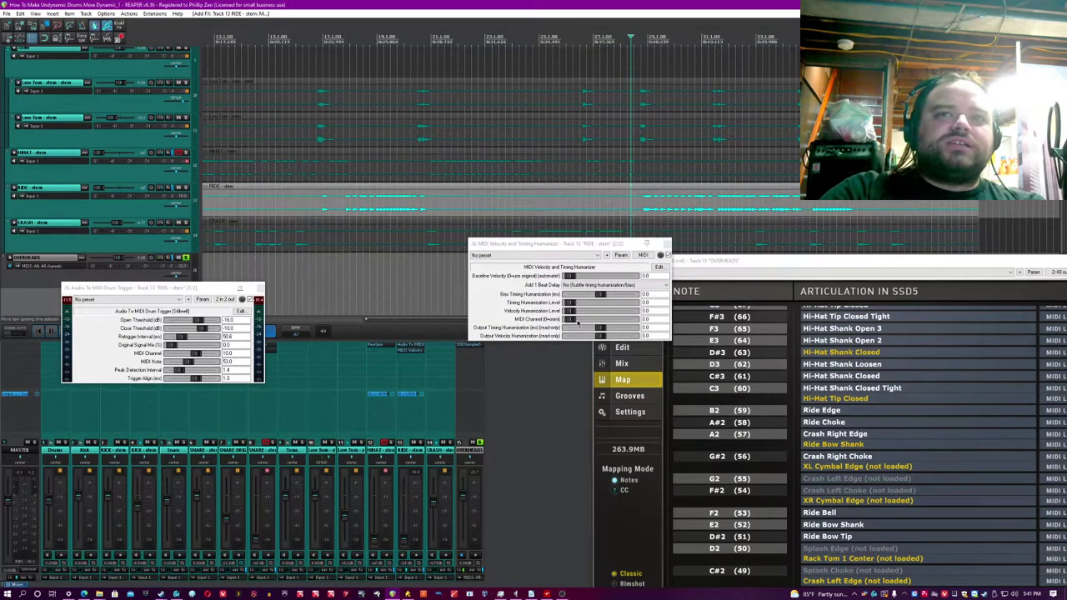
# Step: Raise the humanizer's Velocity Humanization Level well above the middle of its range while the ride passage plays
pyautogui.moveTo(570, 311); pyautogui.dragTo(599, 311)
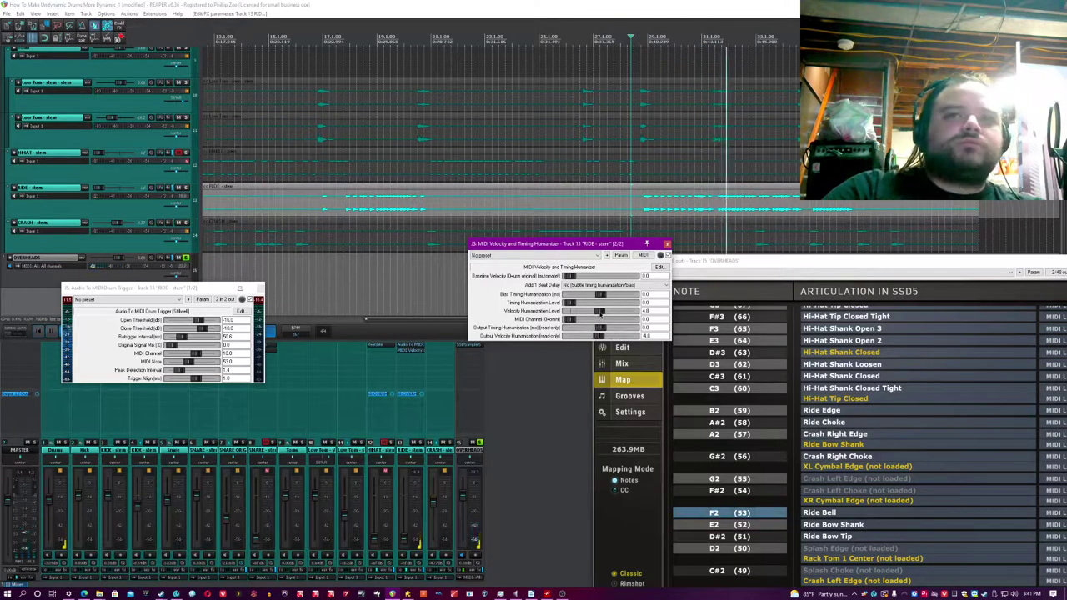
pyautogui.moveTo(599, 312); pyautogui.dragTo(619, 312)
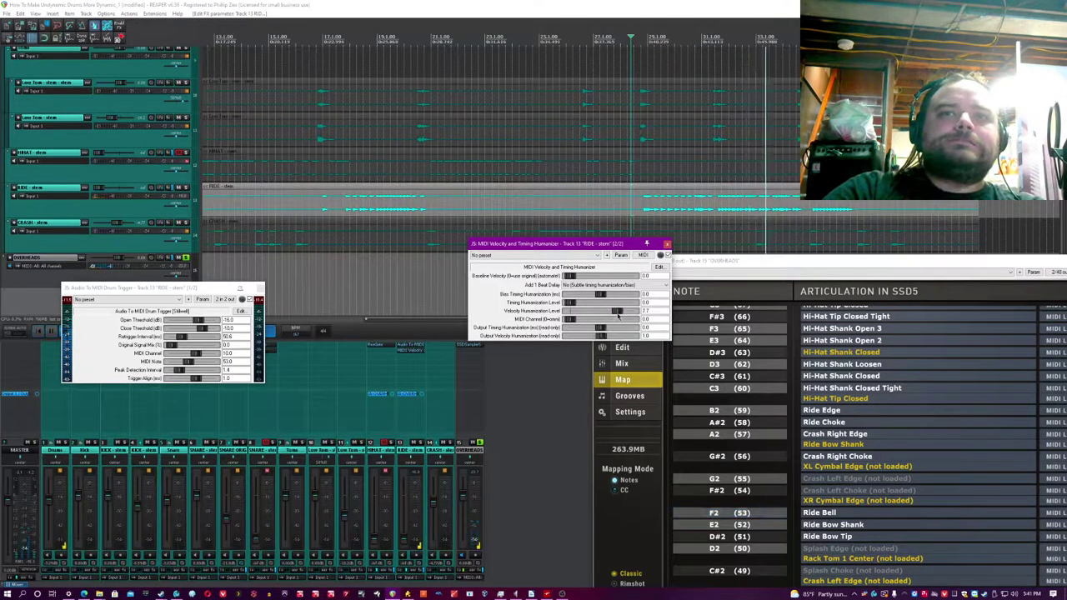
pyautogui.doubleClick(504, 4)
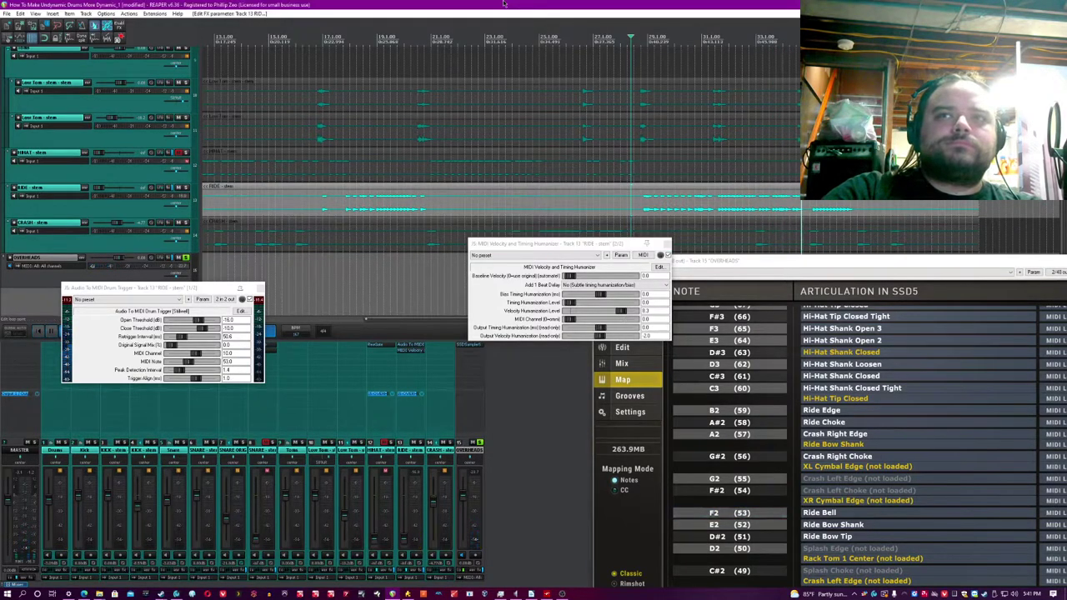
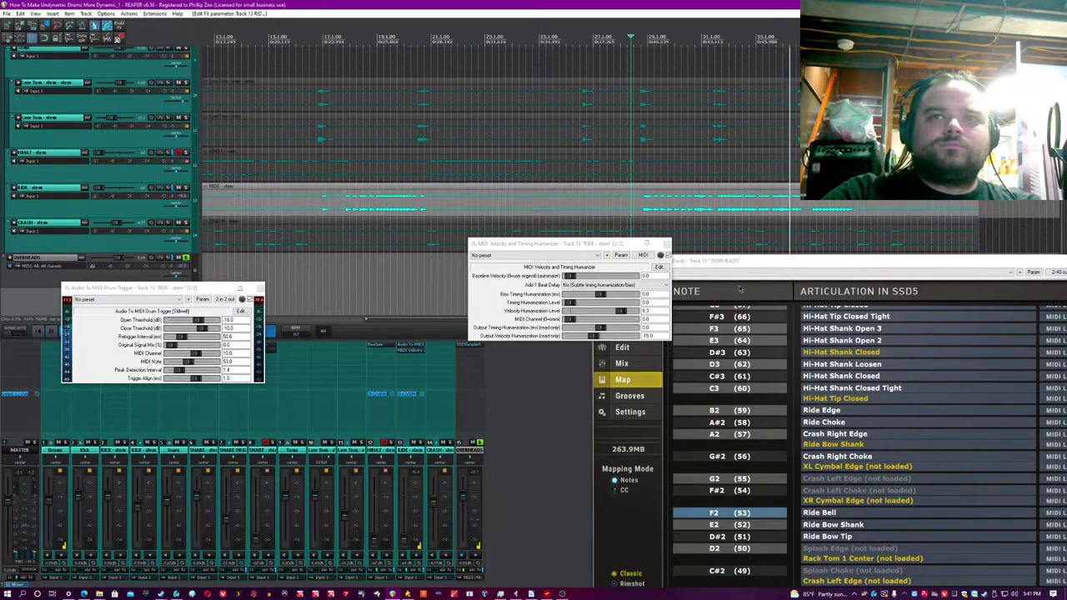
# Step: Set RIDE's humanizer to Timing Humanization Level 0.2 and Velocity Humanization Level 6.1, and save the project
pyautogui.moveTo(746, 263); pyautogui.dragTo(875, 162)
pyautogui.click(503, 4)
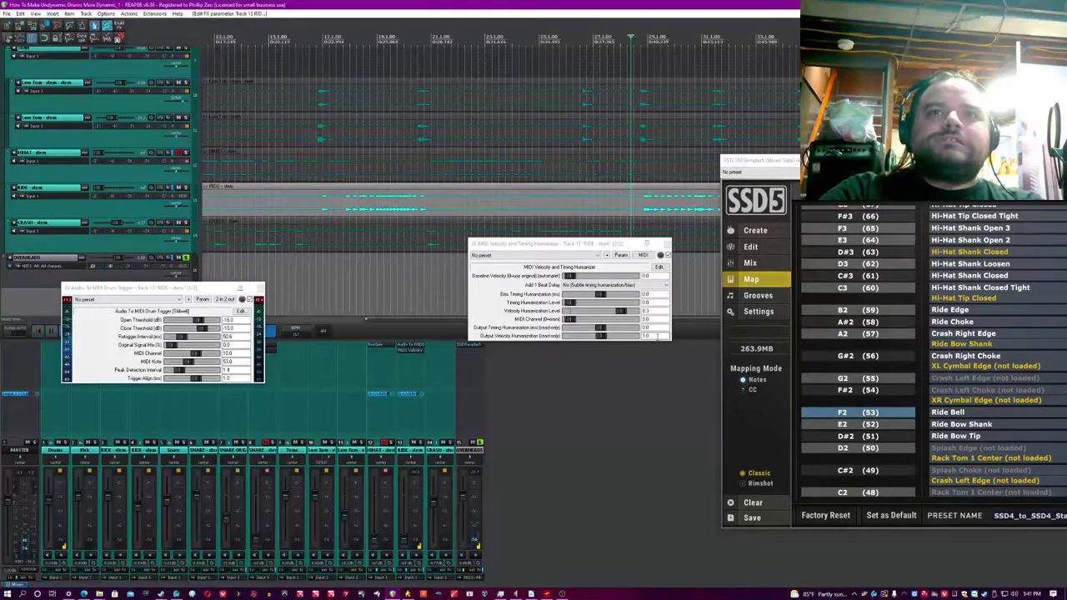
pyautogui.moveTo(621, 310); pyautogui.dragTo(618, 311)
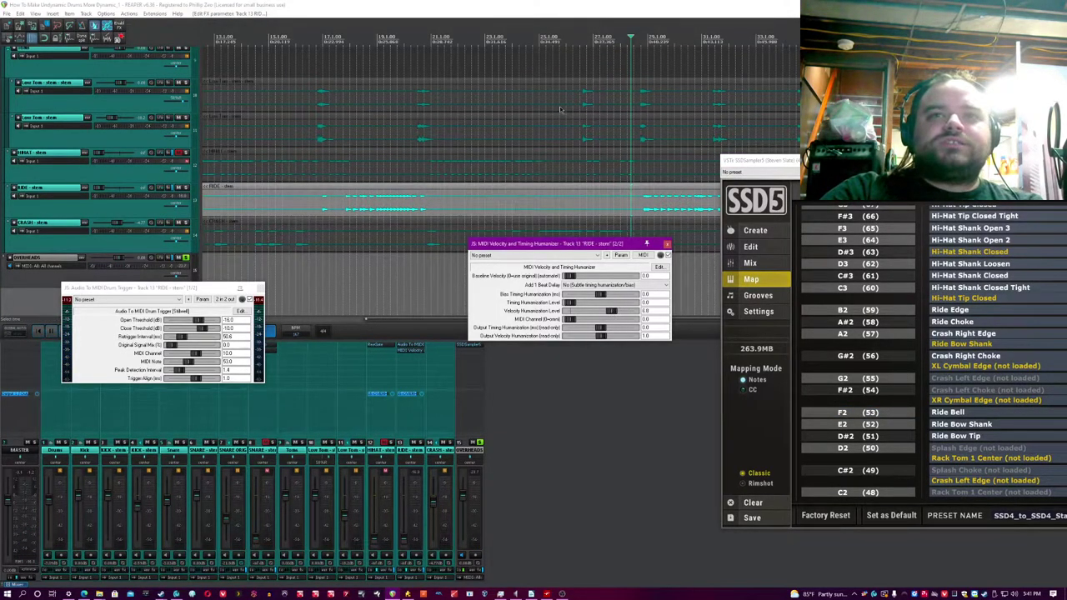
pyautogui.press('space')
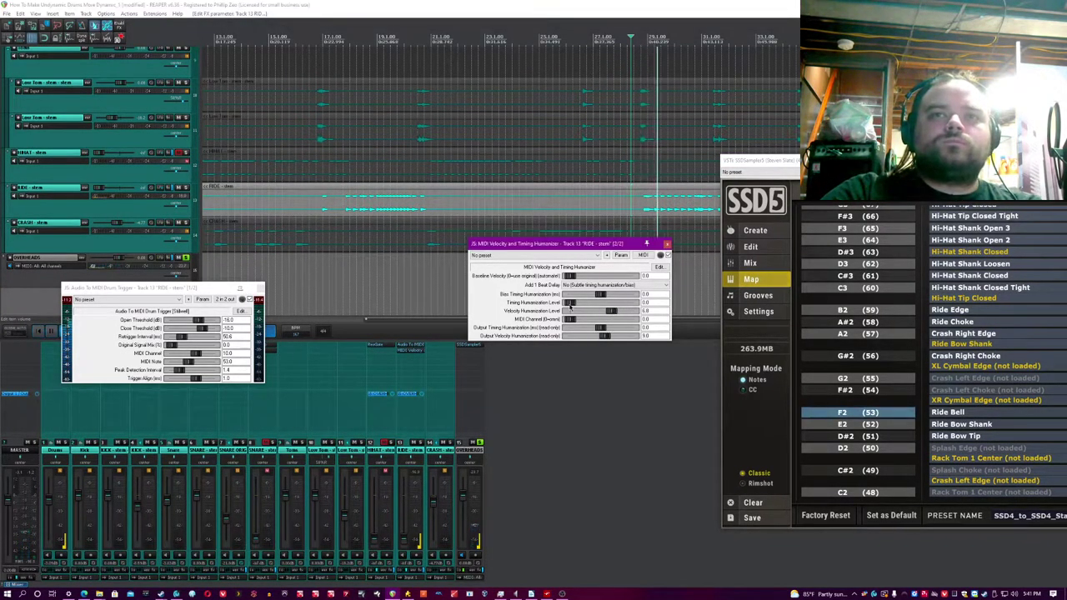
pyautogui.moveTo(570, 305); pyautogui.dragTo(608, 315)
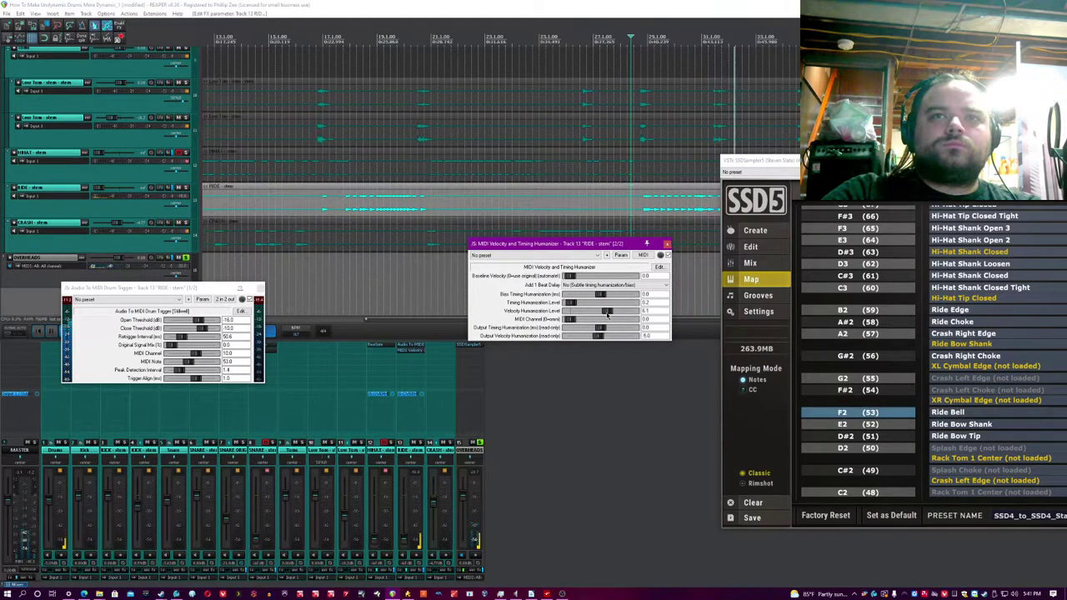
pyautogui.click(525, 4)
pyautogui.hotkey('ctrl', 's')
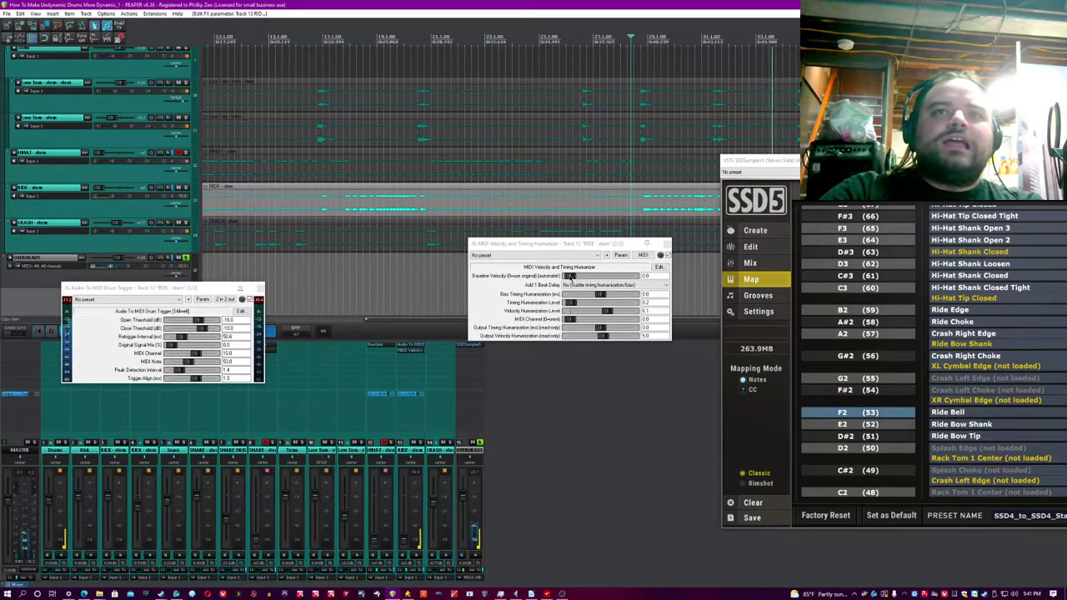
# Step: Set RIDE's humanizer to Baseline Velocity 78 and reduce its Velocity Humanization Level to 3.5 during playback
pyautogui.moveTo(571, 277); pyautogui.dragTo(613, 279)
pyautogui.click(519, 4)
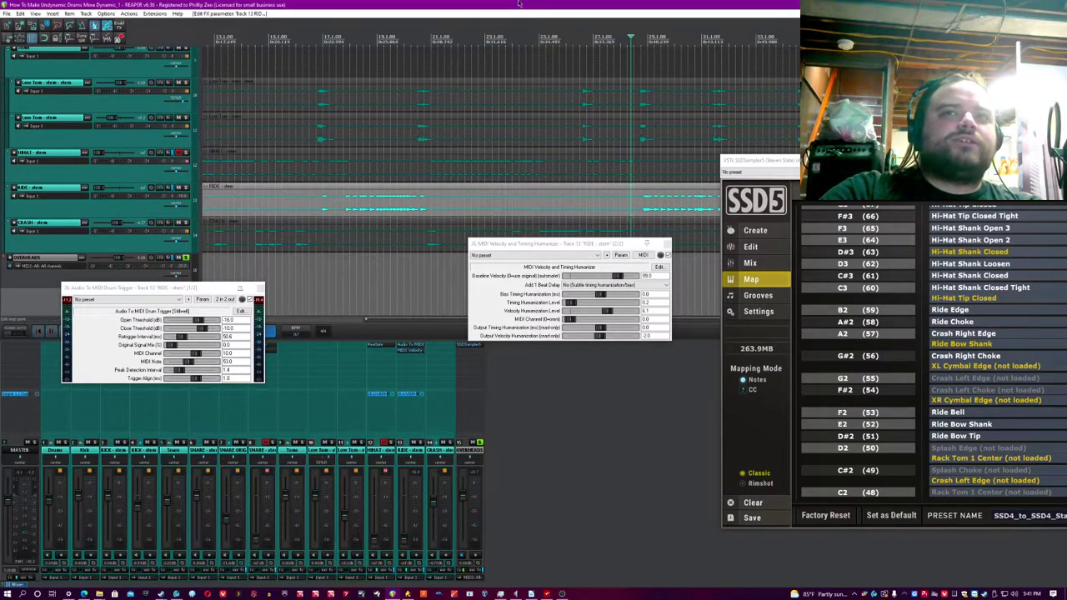
pyautogui.moveTo(617, 276); pyautogui.dragTo(592, 314)
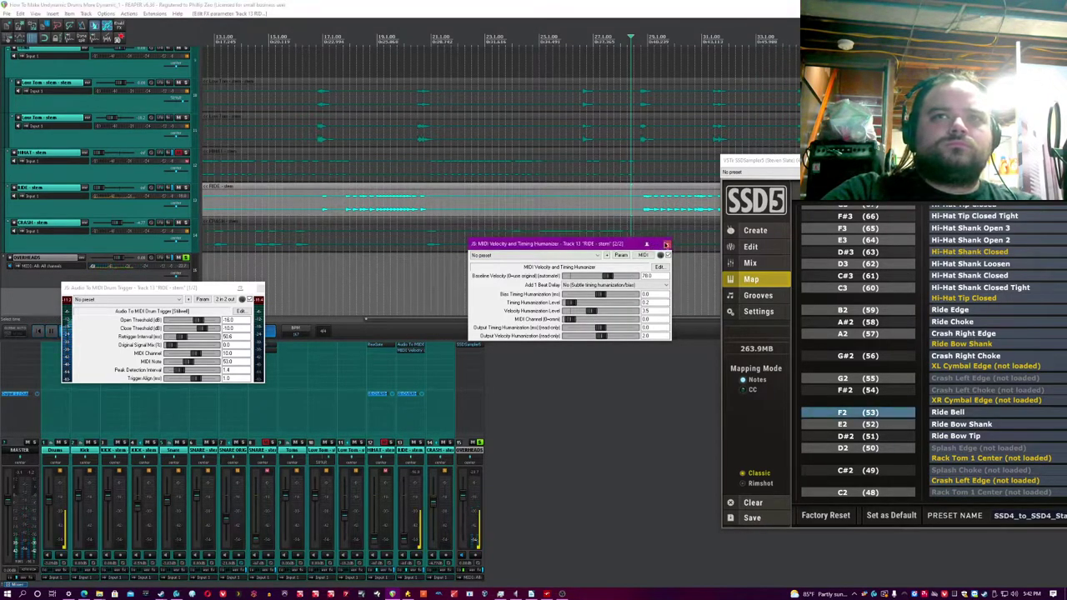
# Step: Close the RIDE track's humanizer and drum trigger windows, mute RIDE and solo CRASH
pyautogui.click(667, 243)
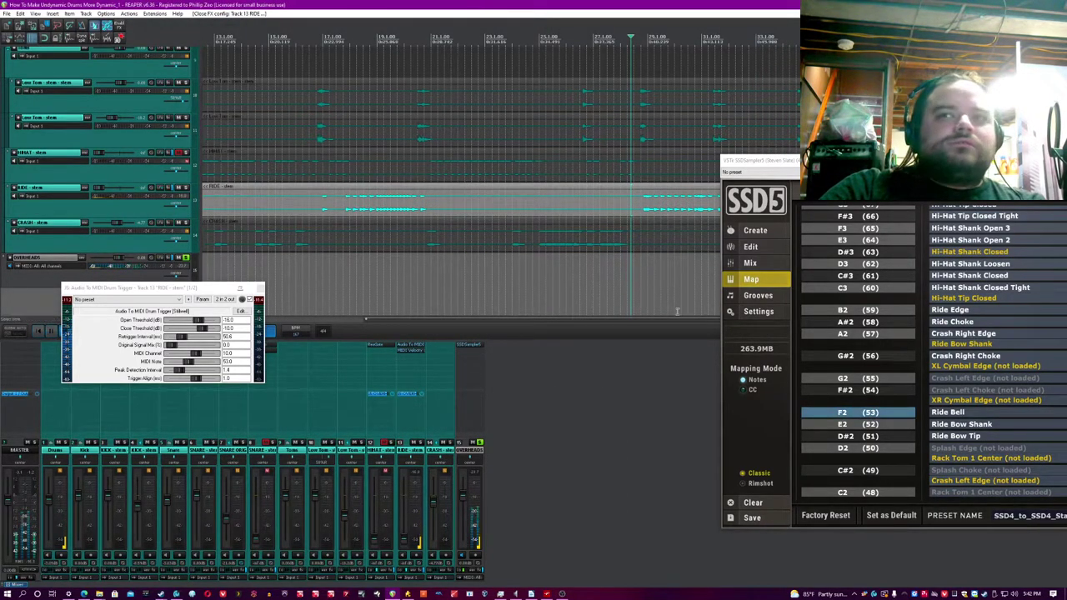
pyautogui.moveTo(753, 164); pyautogui.dragTo(701, 252)
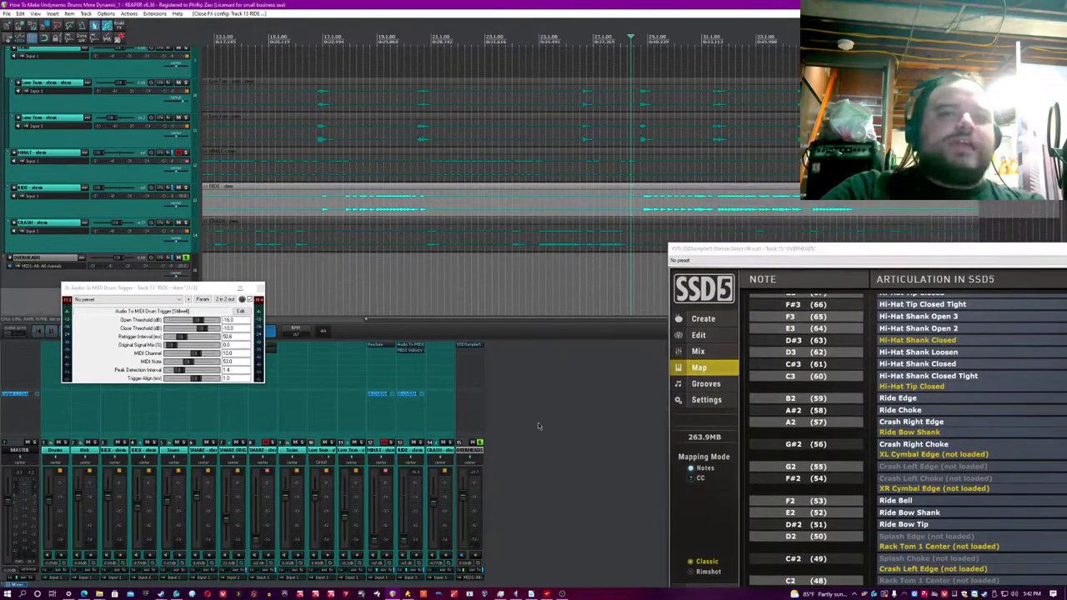
pyautogui.click(261, 288)
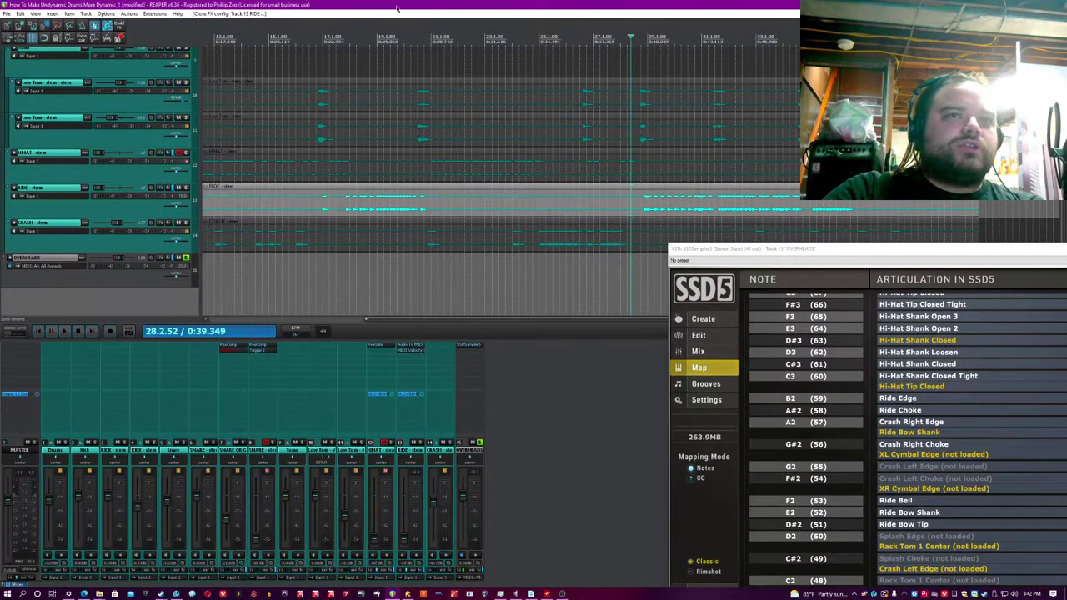
pyautogui.click(594, 433)
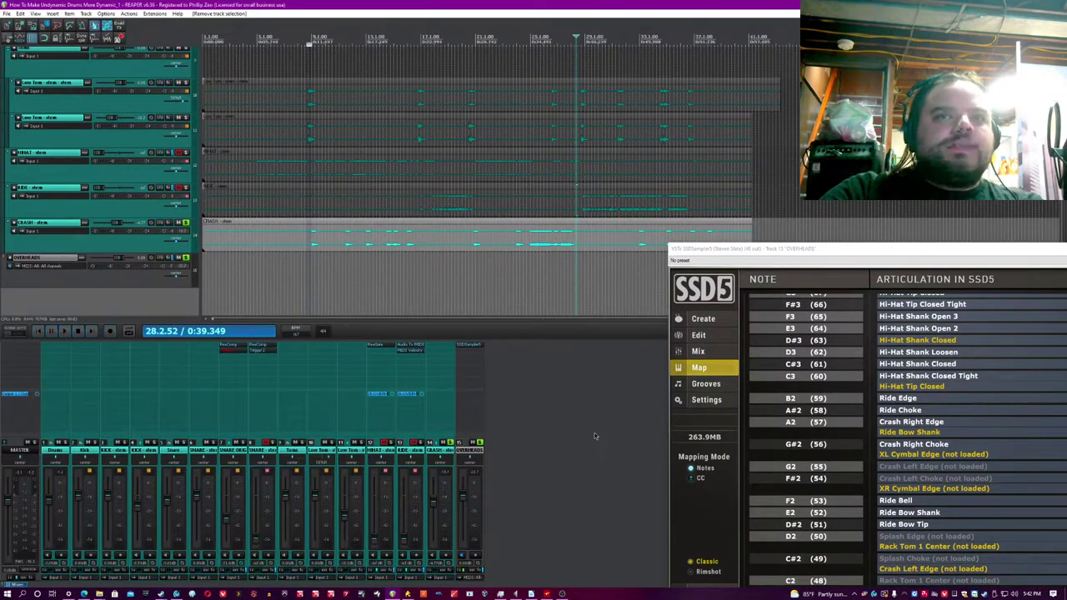
# Step: Copy RIDE's Audio To MIDI Drum Trigger to the CRASH track and place its window beside the sampler
pyautogui.moveTo(408, 345); pyautogui.dragTo(435, 347)
pyautogui.click(447, 345)
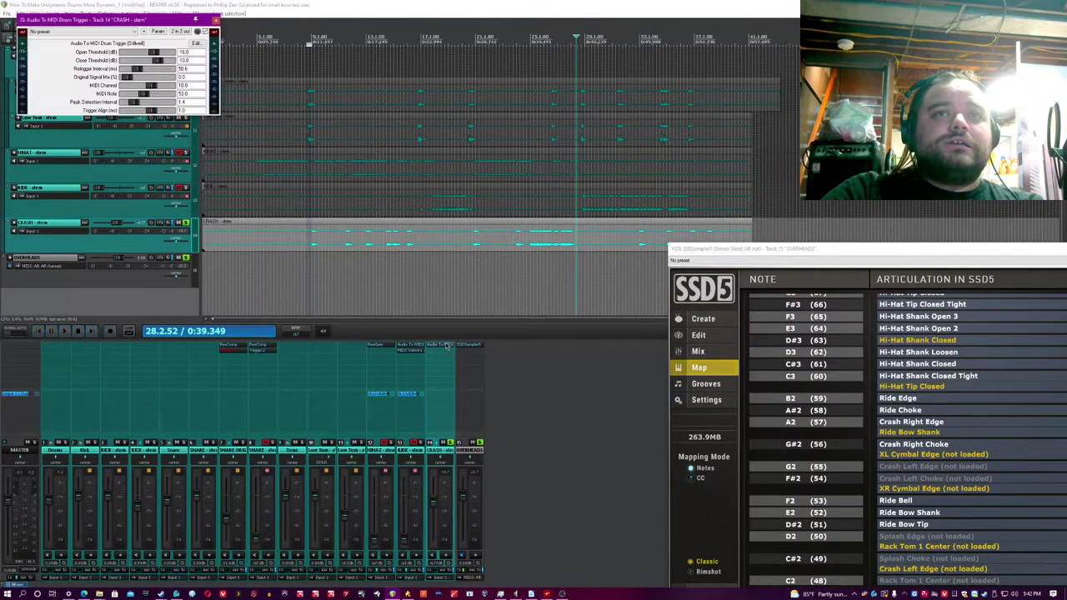
pyautogui.moveTo(143, 28); pyautogui.dragTo(637, 389)
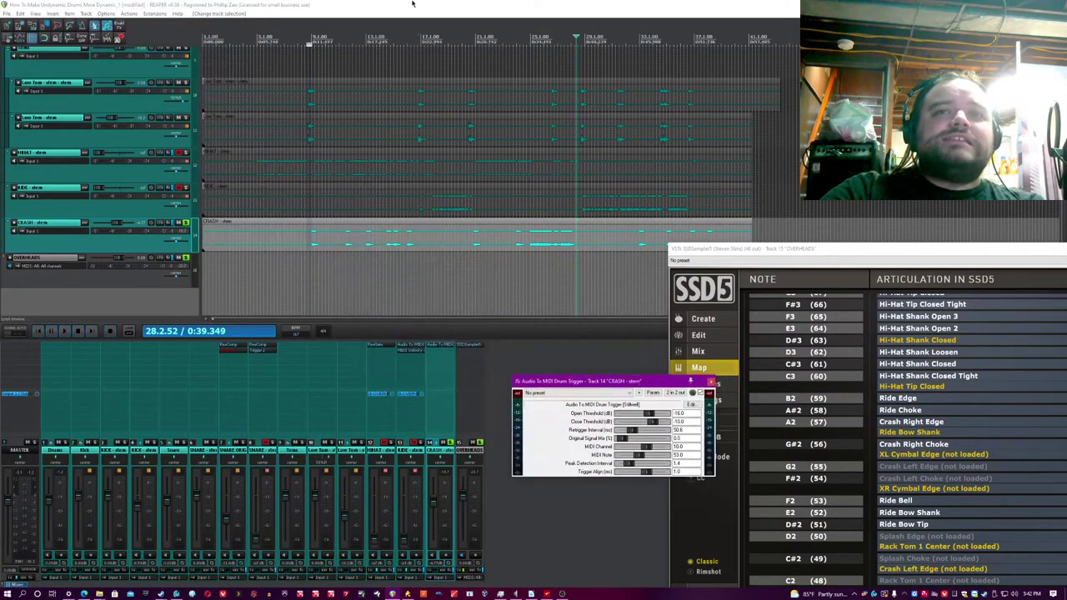
# Step: Add ReaEQ to the CRASH track and place it before the drum trigger in the effects chain
pyautogui.click(442, 360)
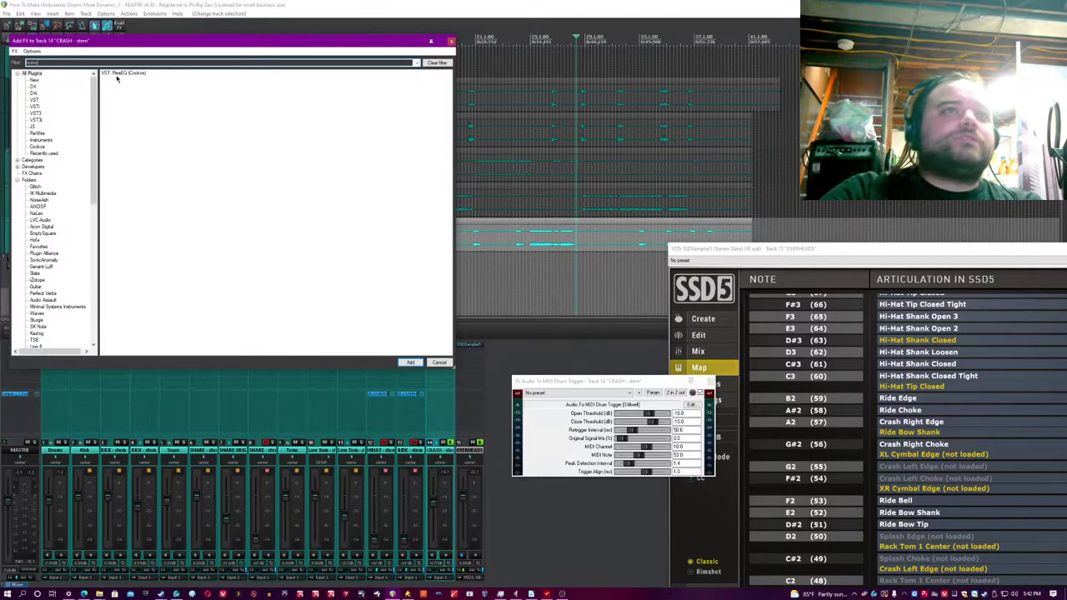
pyautogui.doubleClick(117, 73)
pyautogui.moveTo(433, 352); pyautogui.dragTo(438, 348)
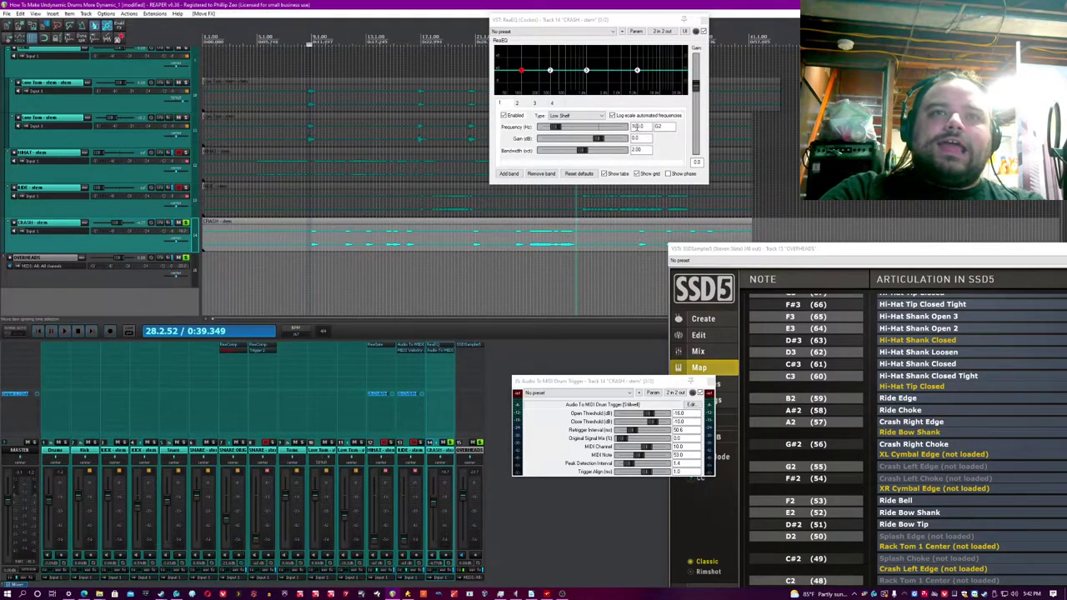
# Step: Change both band 4 and band 1 of CRASH's ReaEQ to Low Pass filters
pyautogui.click(638, 70)
pyautogui.click(575, 116)
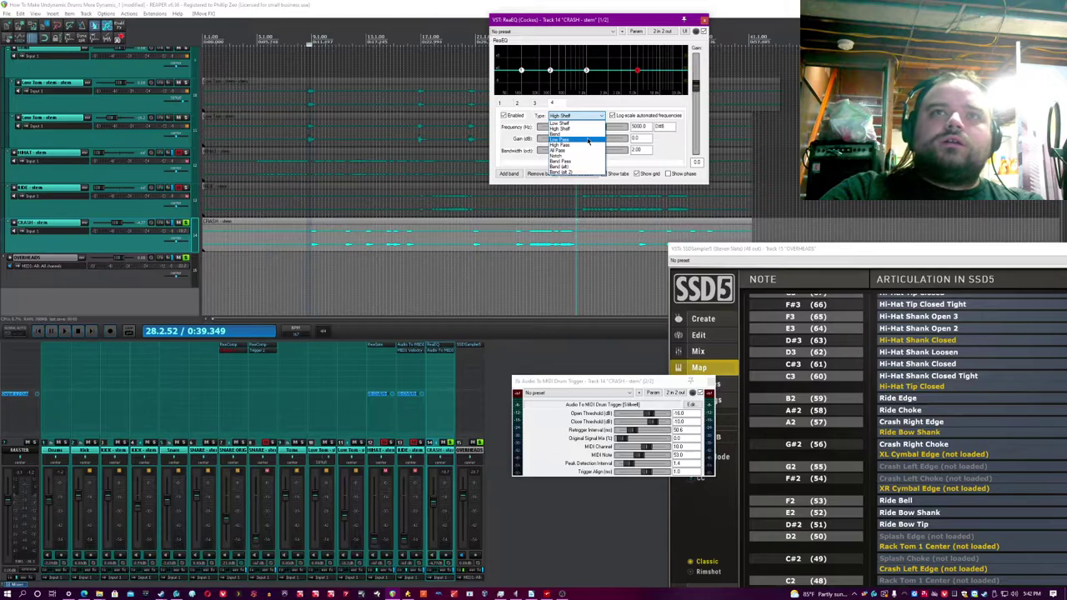
pyautogui.click(577, 140)
pyautogui.click(521, 70)
pyautogui.click(576, 115)
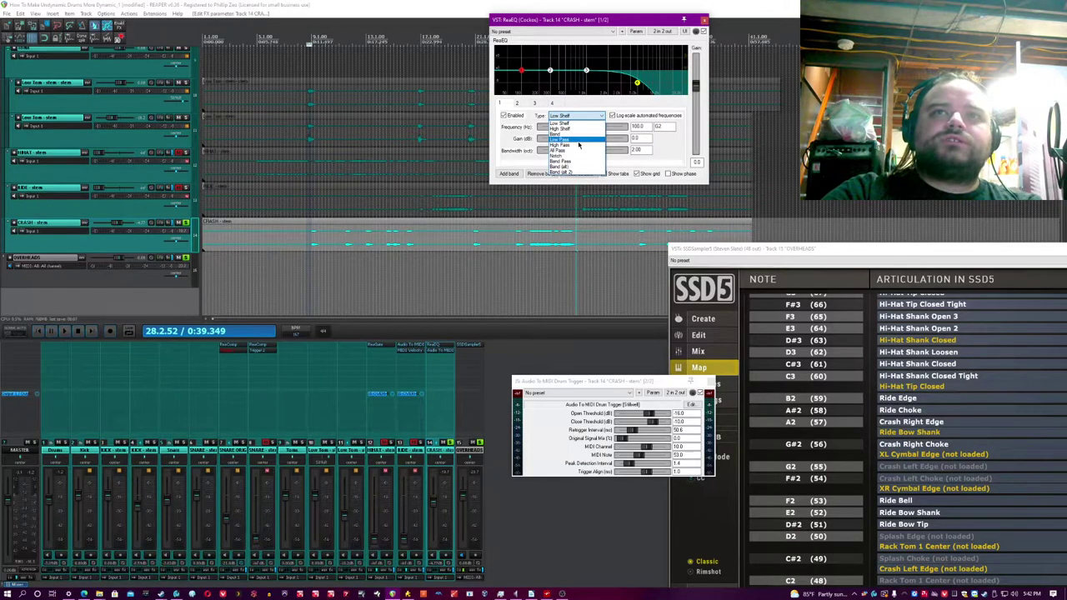
pyautogui.click(577, 141)
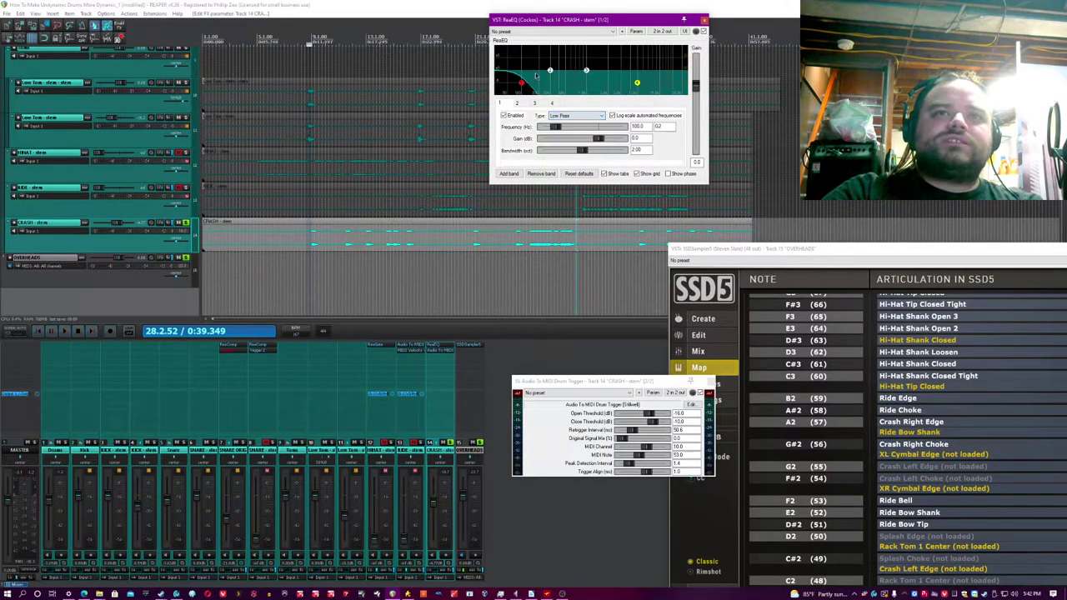
# Step: Bypass CRASH's drum trigger, play from the first crash hit and make ReaEQ band 1 a High Pass around 631 Hz
pyautogui.keyDown('shift'); pyautogui.click(440, 350); pyautogui.keyUp('shift')
pyautogui.click(318, 269)
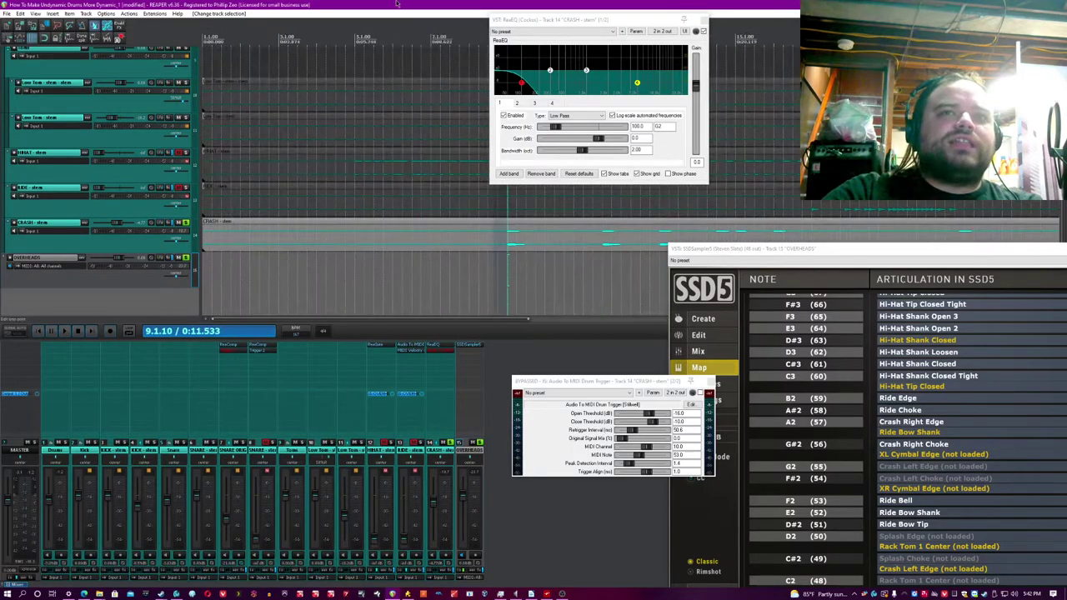
pyautogui.scroll(-3, 489, 236)
pyautogui.moveTo(522, 83); pyautogui.dragTo(574, 87)
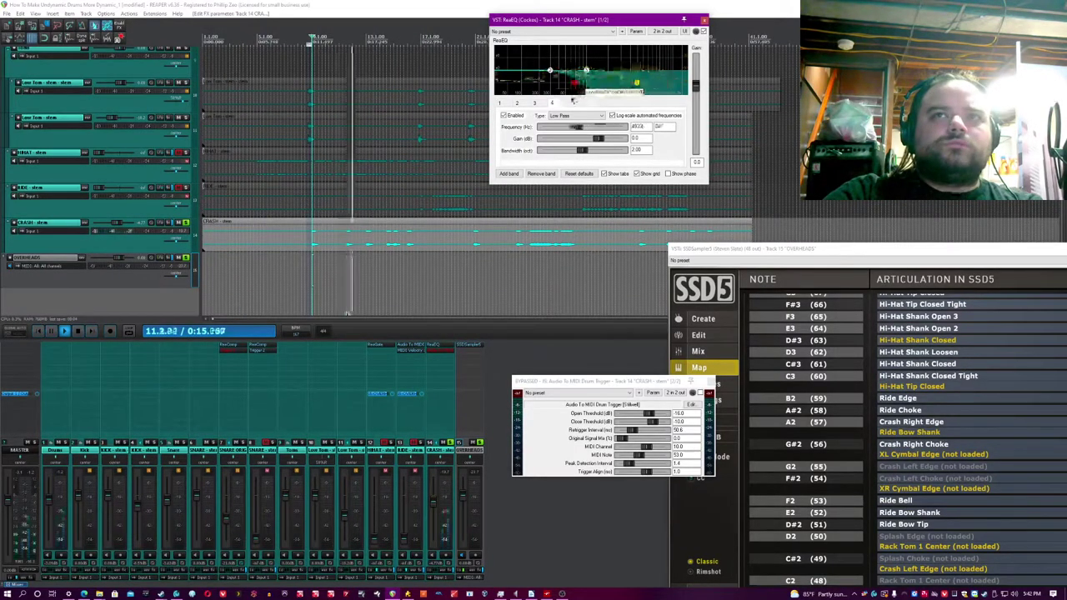
pyautogui.click(577, 115)
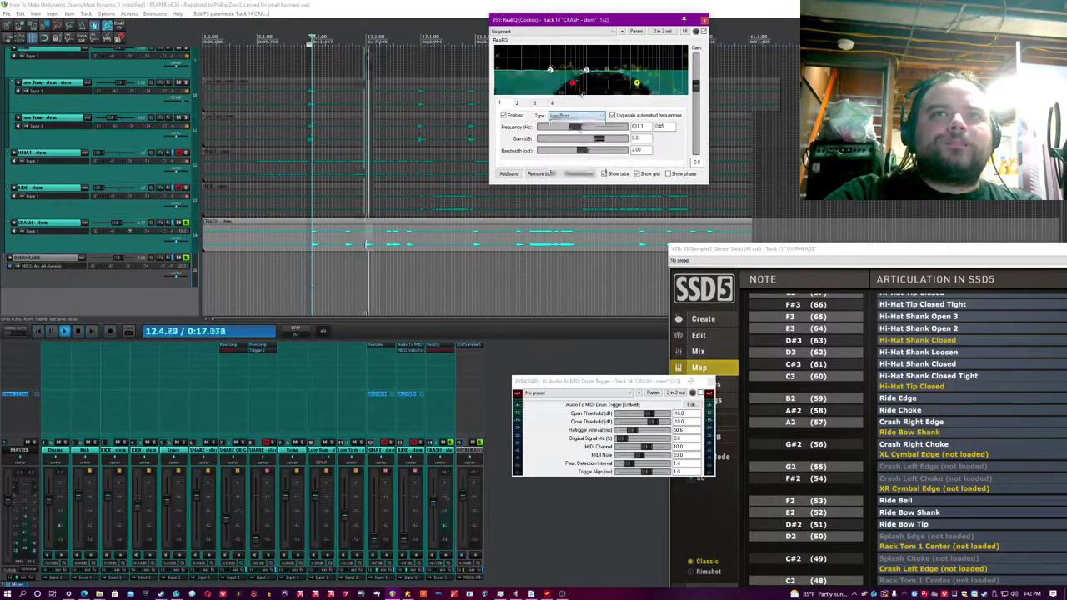
pyautogui.click(577, 145)
# Step: Tune CRASH's ReaEQ filters around the crash attack while playing, with the band 4 low-pass at about 3093 Hz
pyautogui.moveTo(573, 84)
pyautogui.mouseDown()
pyautogui.moveTo(634, 85)
pyautogui.moveTo(556, 85)
pyautogui.moveTo(609, 85)
pyautogui.moveTo(592, 85)
pyautogui.mouseUp()
pyautogui.press('space')
pyautogui.press('space')
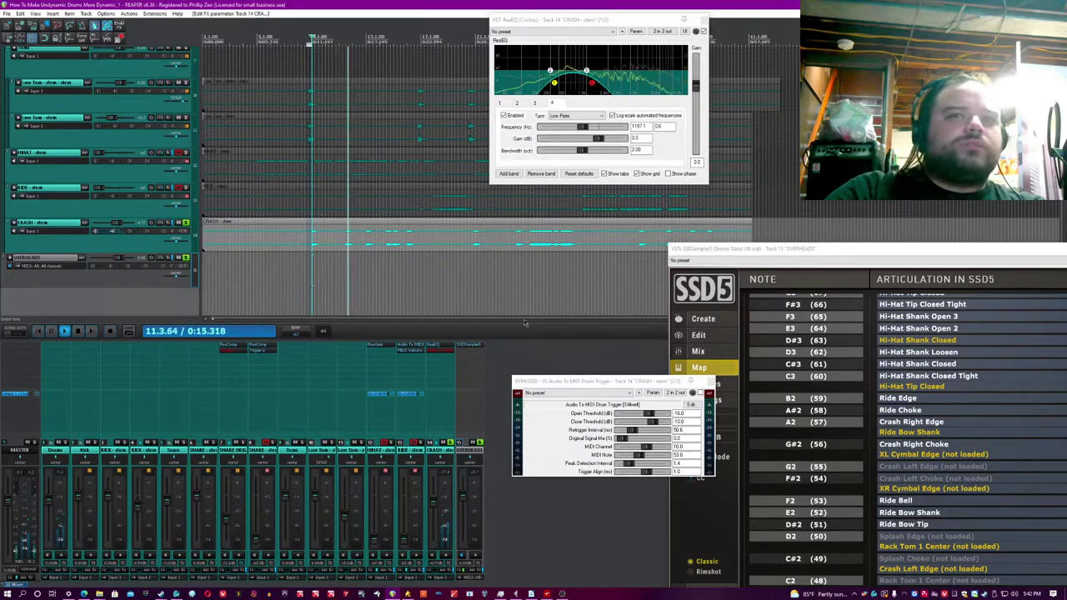
pyautogui.moveTo(591, 82); pyautogui.dragTo(618, 87)
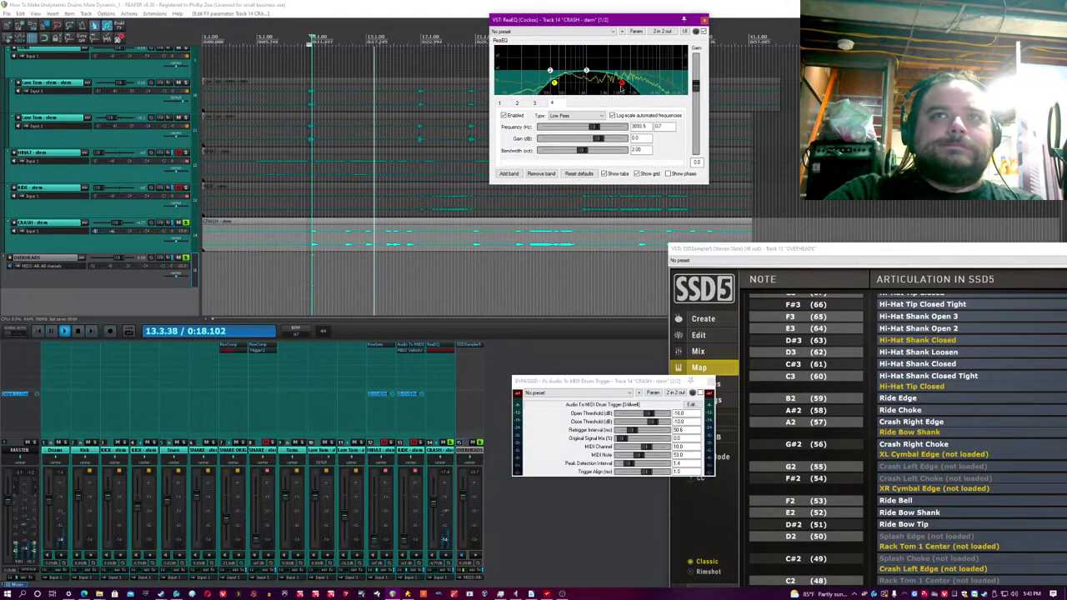
pyautogui.click(328, 13)
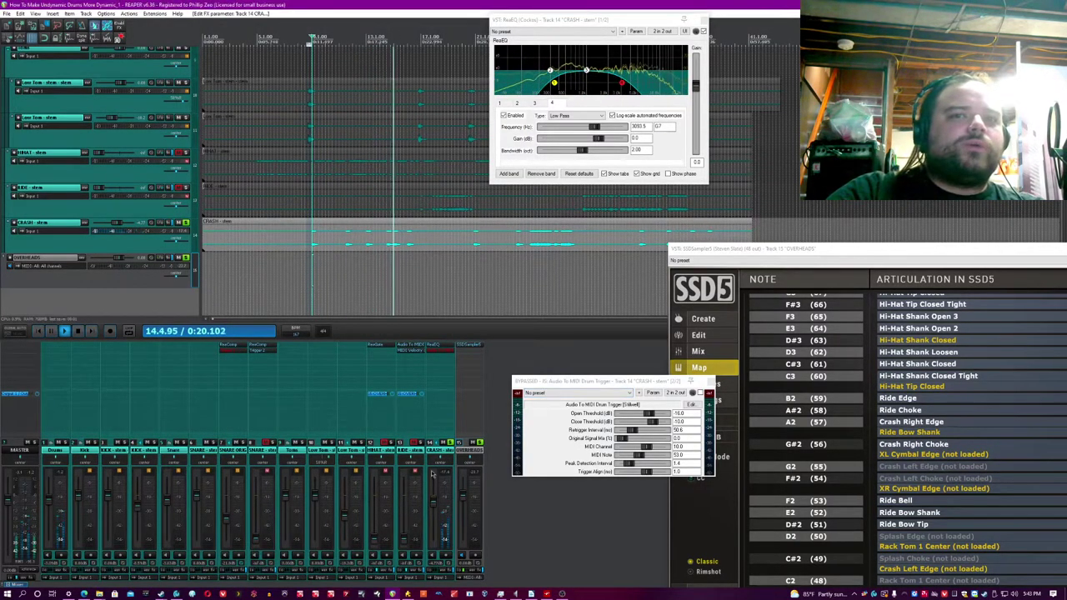
# Step: Re-enable CRASH's drum trigger and set its MIDI Note to 57 for Crash Right Edge, arranging it beside the sampler's map
pyautogui.keyDown('shift'); pyautogui.click(442, 351); pyautogui.keyUp('shift')
pyautogui.click(443, 351)
pyautogui.click(442, 351)
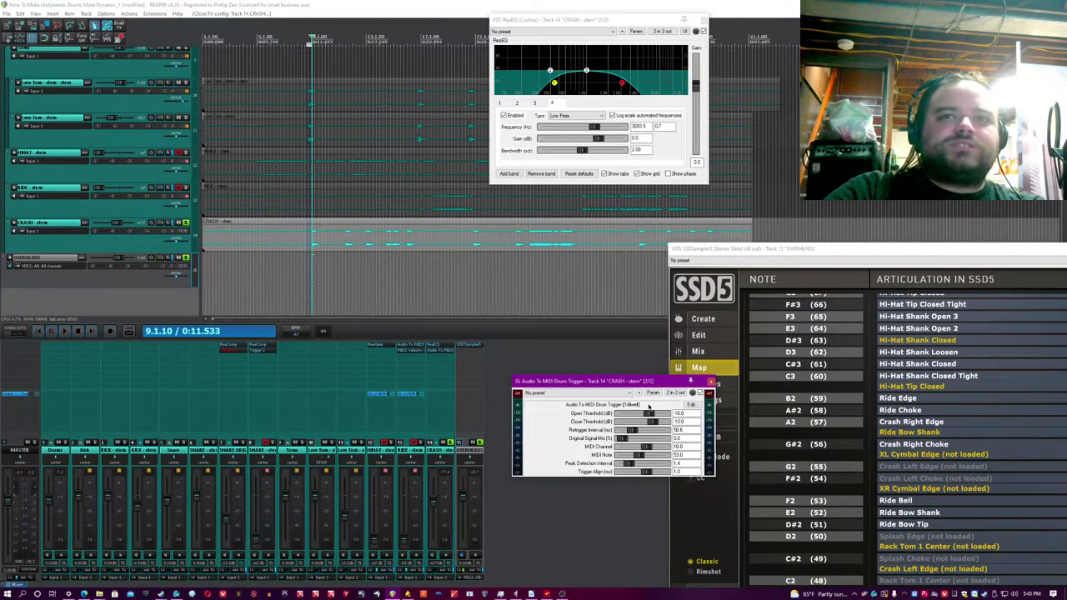
pyautogui.moveTo(647, 391); pyautogui.dragTo(562, 402)
pyautogui.moveTo(918, 253); pyautogui.dragTo(780, 200)
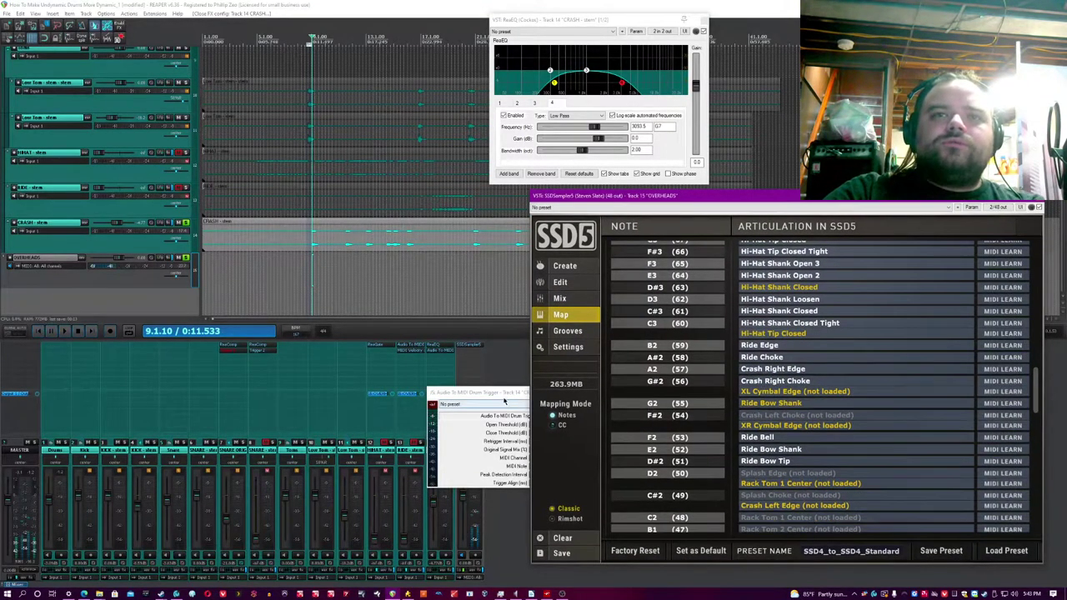
pyautogui.moveTo(505, 397); pyautogui.dragTo(439, 404)
# Step: Play the crash passage and raise the ReaEQ output gain on CRASH to 12 dB
pyautogui.moveTo(696, 86); pyautogui.dragTo(696, 70)
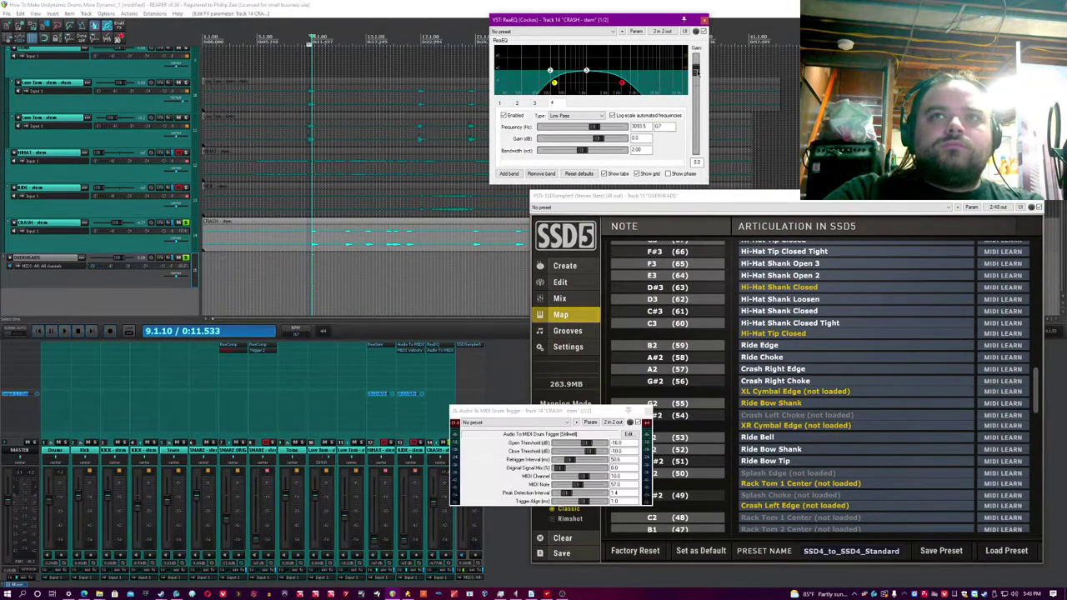
pyautogui.click(294, 4)
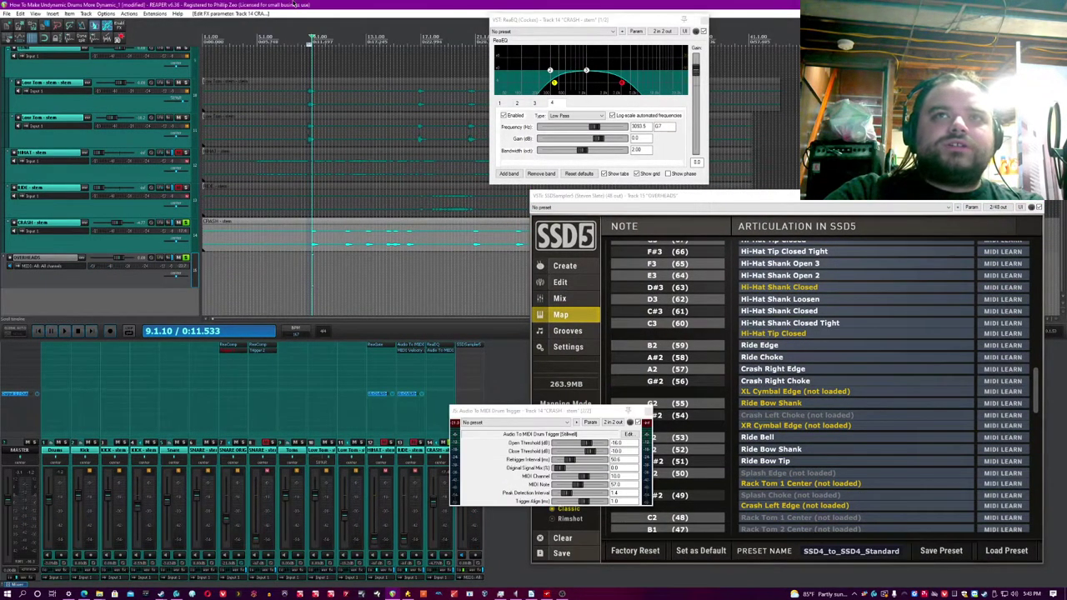
pyautogui.press('space')
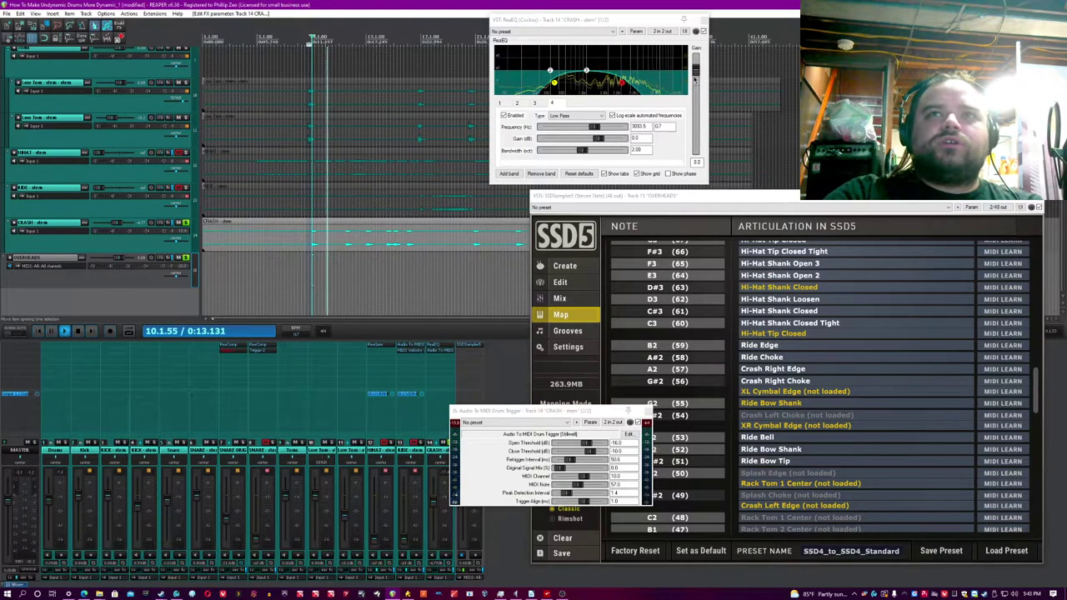
pyautogui.moveTo(696, 69); pyautogui.dragTo(696, 60)
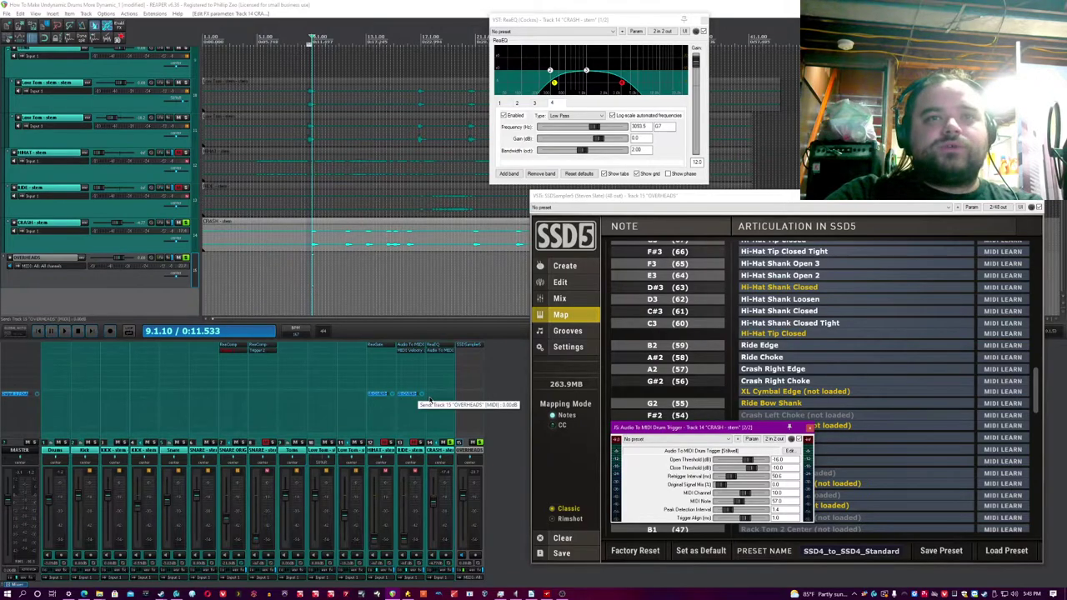
# Step: Set up CRASH's send to OVERHEADS as MIDI-only and Pre-Fader (Post-FX), using RIDE's send as reference
pyautogui.click(429, 398)
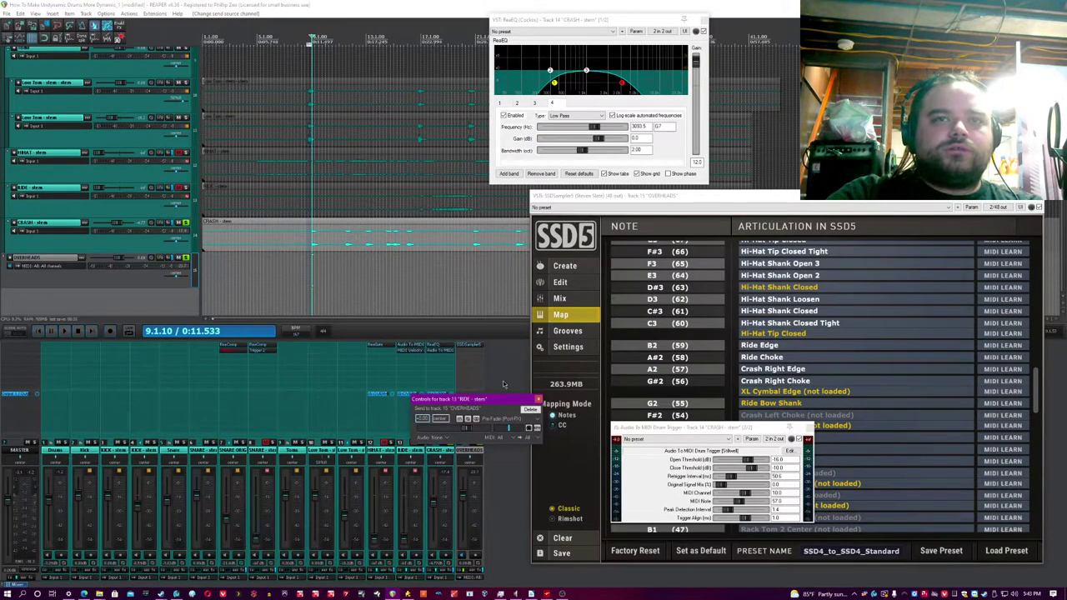
pyautogui.click(538, 399)
pyautogui.click(441, 394)
pyautogui.click(540, 418)
pyautogui.click(544, 436)
pyautogui.click(568, 401)
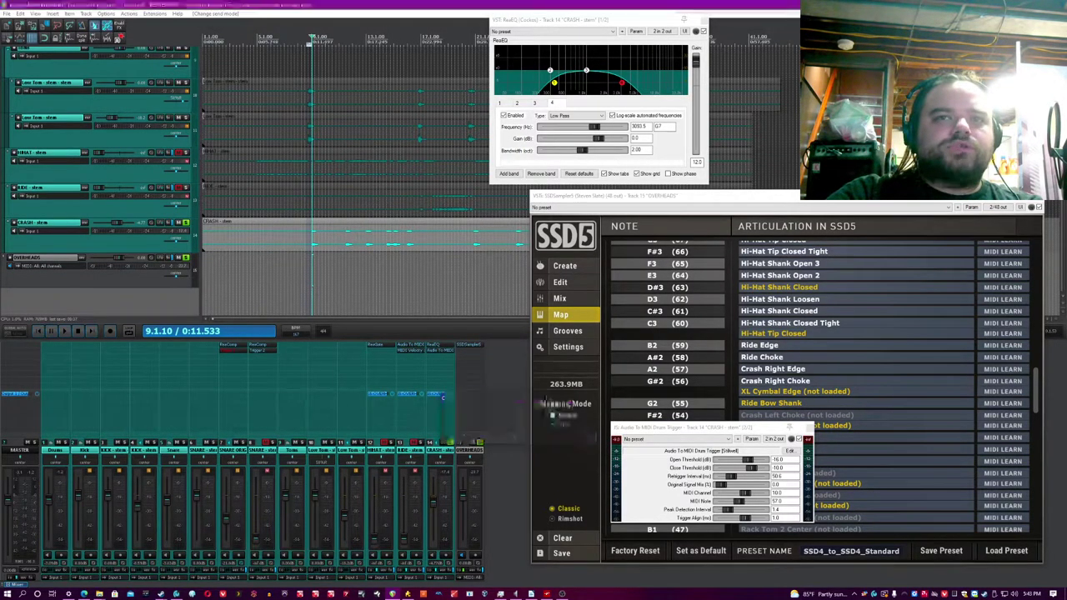
pyautogui.click(505, 395)
# Step: Play the crash passage, copy RIDE's MIDI Velocity and Timing Humanizer to the end of CRASH's effects chain and open it
pyautogui.press('space')
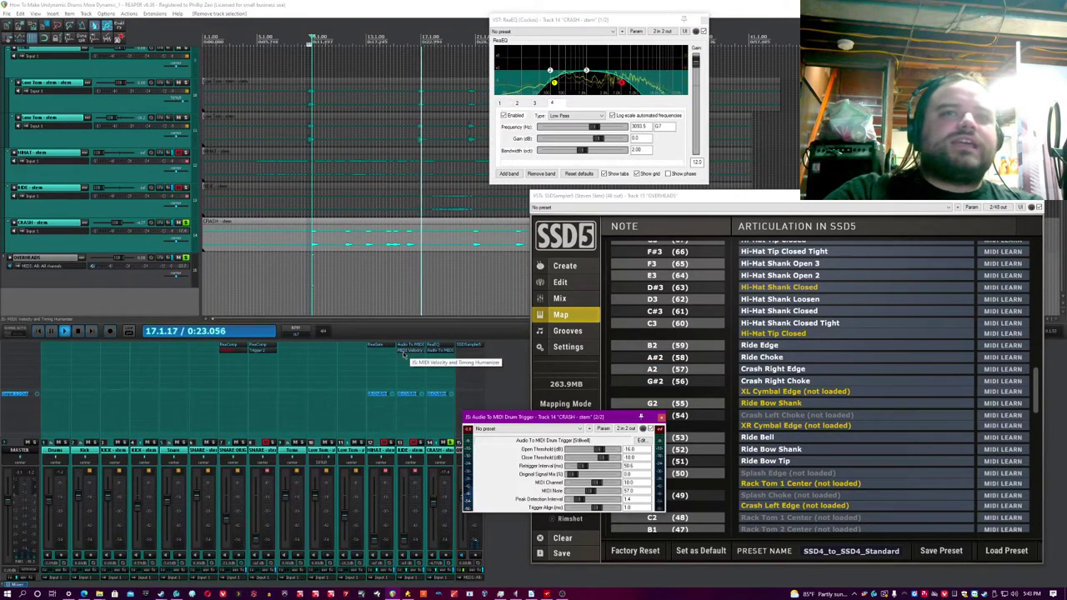
pyautogui.moveTo(411, 351); pyautogui.dragTo(443, 360)
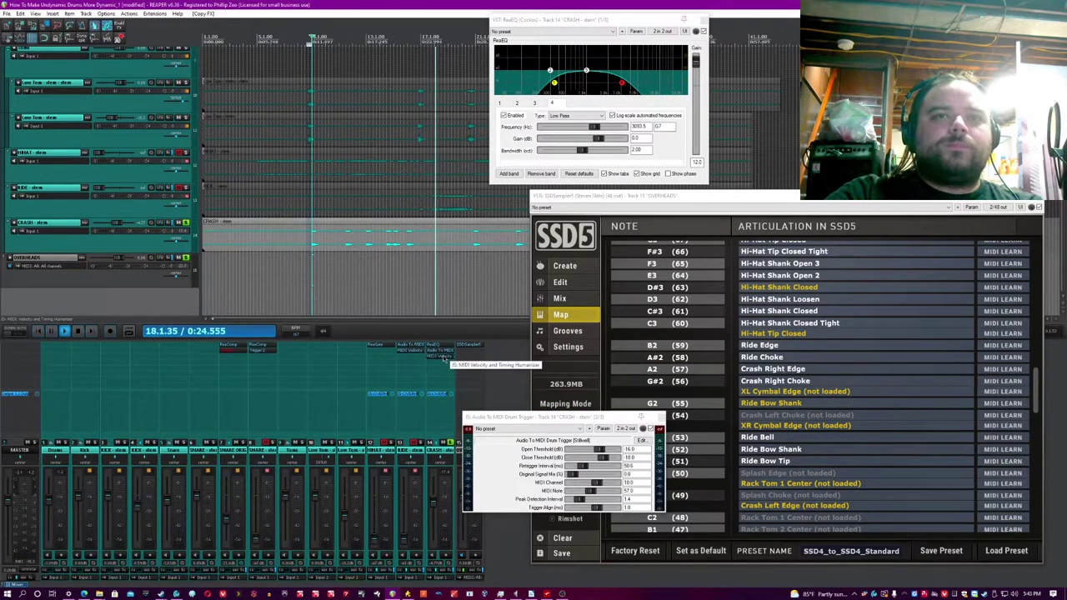
pyautogui.click(443, 357)
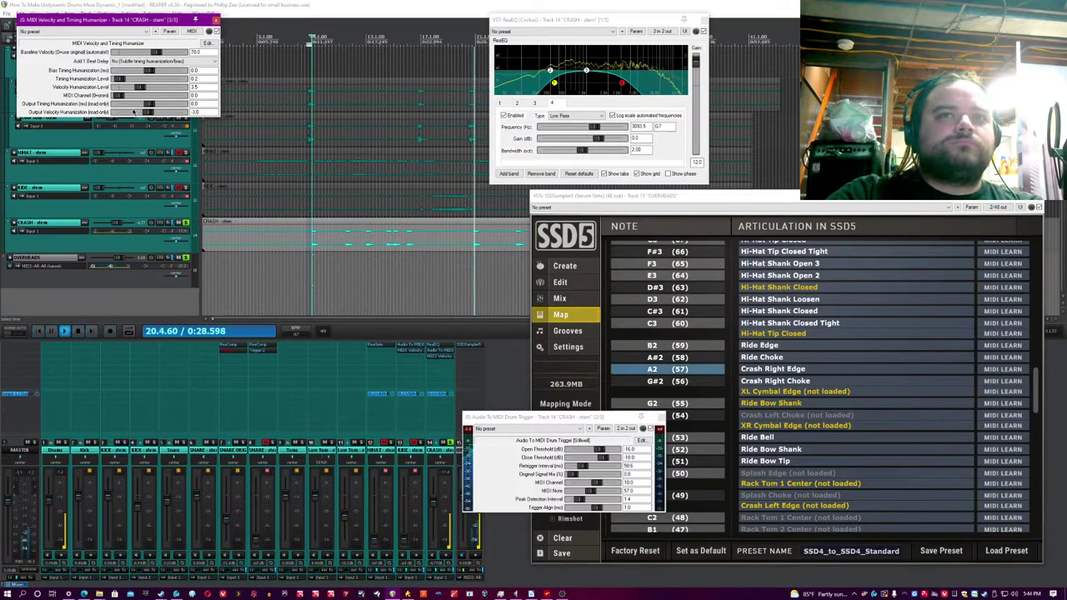
# Step: Set the Open Threshold of CRASH's drum trigger to -14 dB and move the trigger window over the mixer, clear of the sampler
pyautogui.click(502, 379)
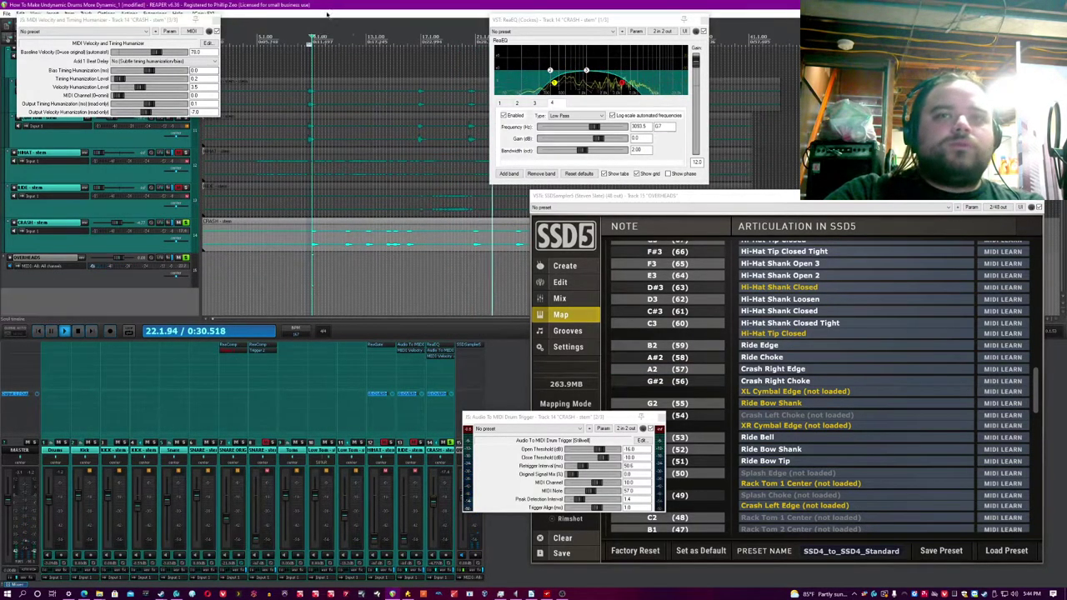
pyautogui.moveTo(544, 416); pyautogui.dragTo(244, 341)
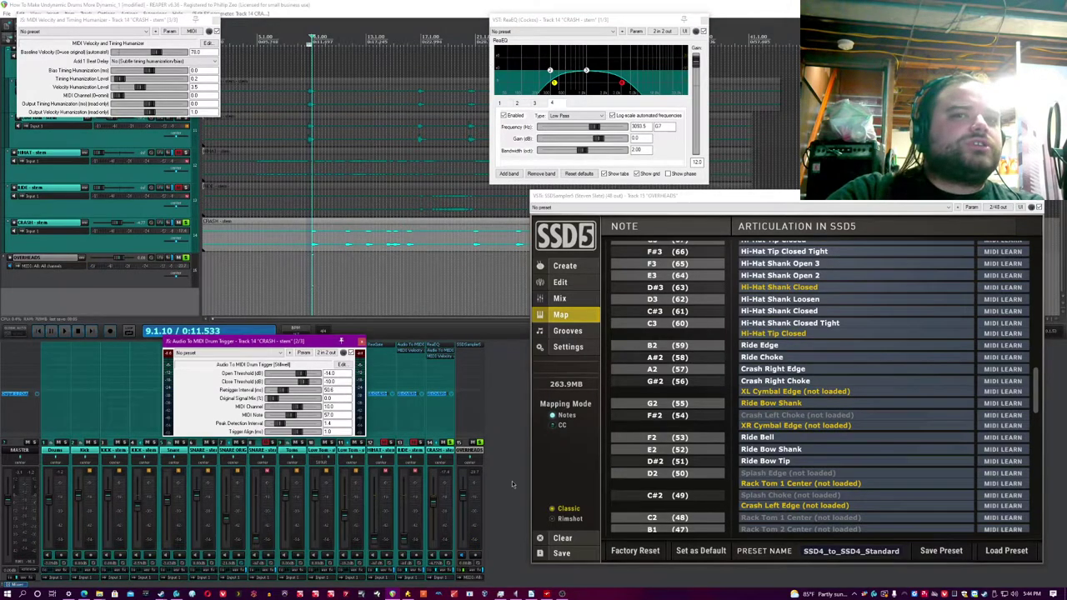
pyautogui.click(513, 484)
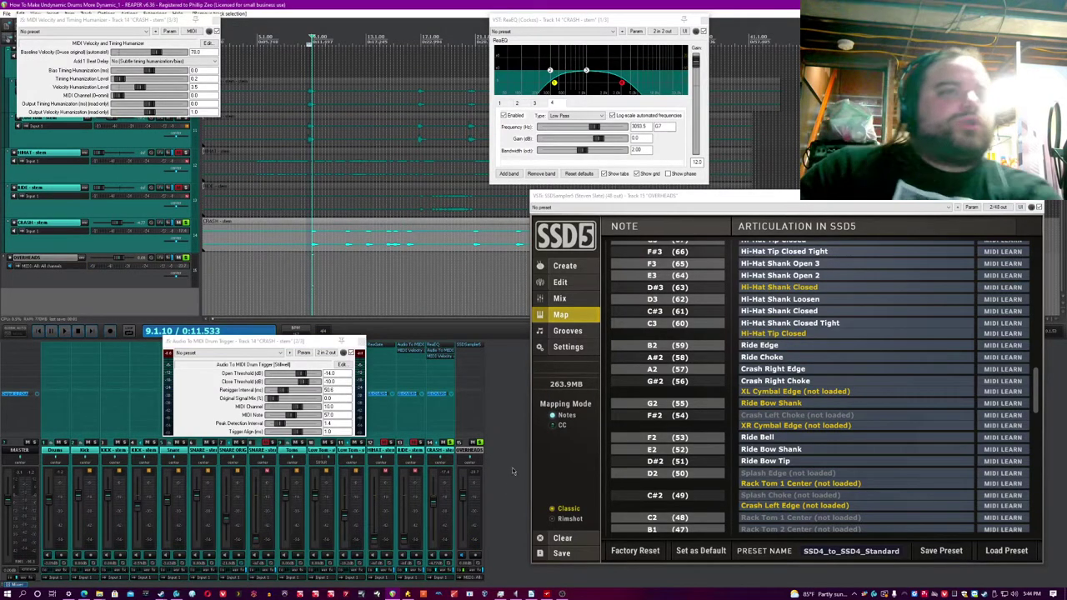
pyautogui.click(172, 355)
# Step: Play the crash passage while setting the trigger's Open Threshold to -11 dB, Close Threshold to -13 dB and Retrigger Interval to about 91.8 ms
pyautogui.press('space')
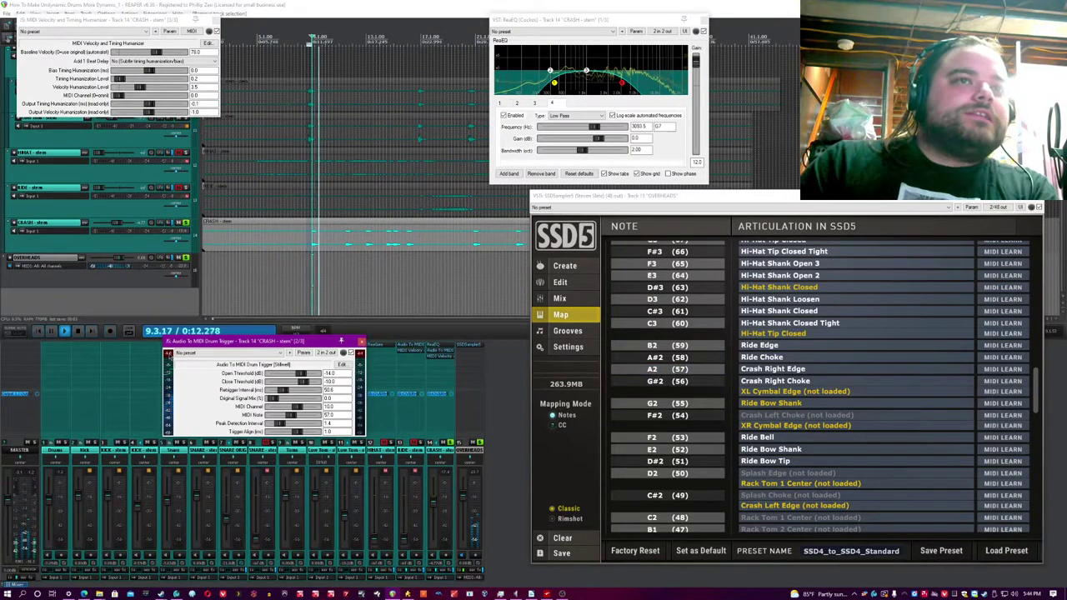
pyautogui.press('space')
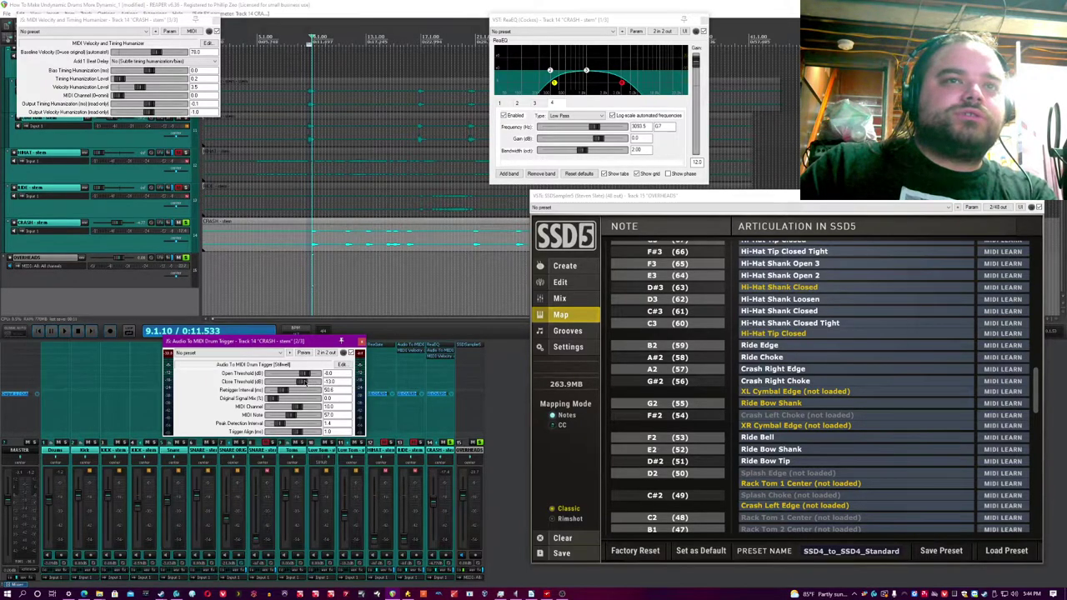
pyautogui.click(490, 407)
pyautogui.press('space')
pyautogui.moveTo(305, 374); pyautogui.dragTo(289, 393)
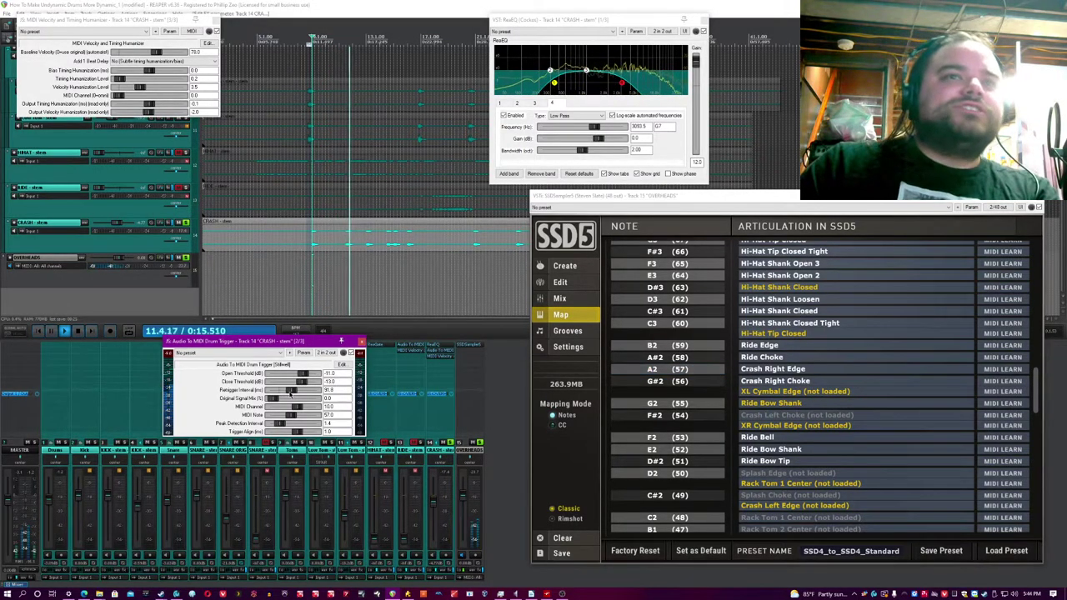
# Step: Play through the later crash hits to check the triggering, moving the sampler window away from the CRASH item
pyautogui.click(474, 4)
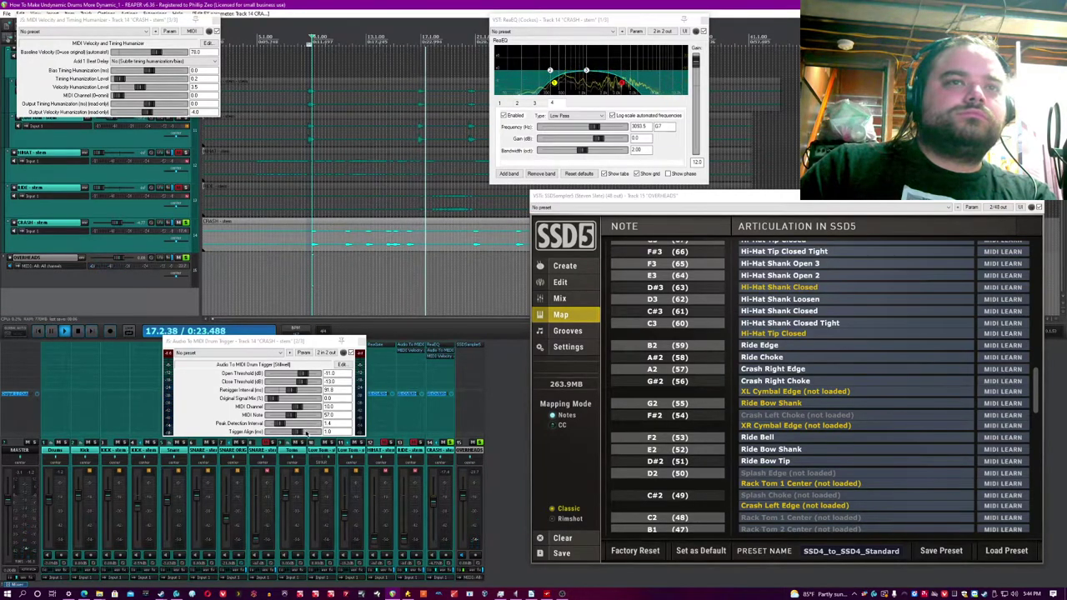
pyautogui.click(323, 342)
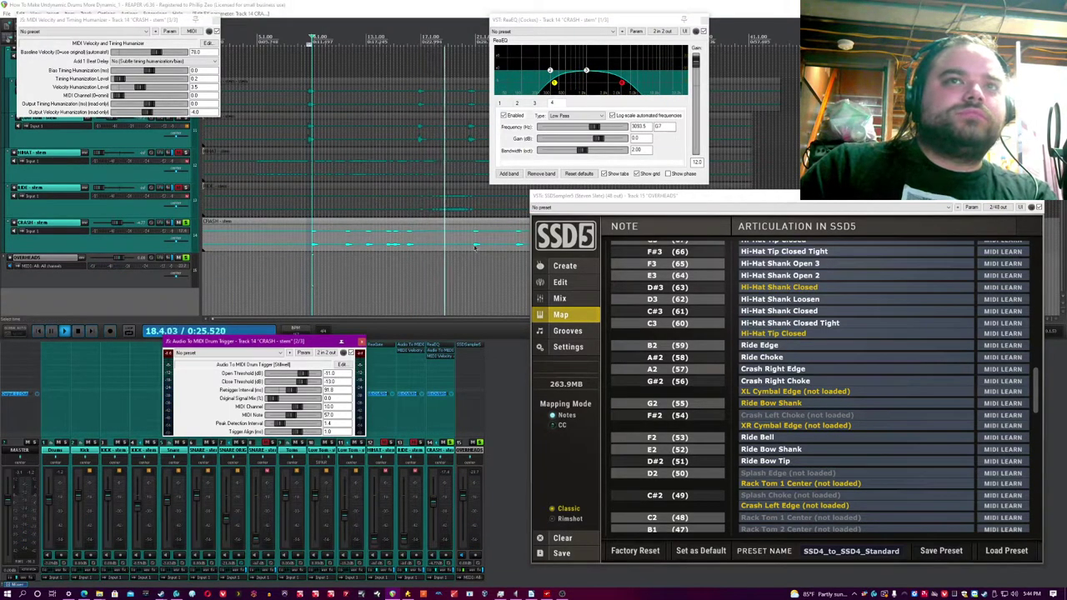
pyautogui.click(476, 247)
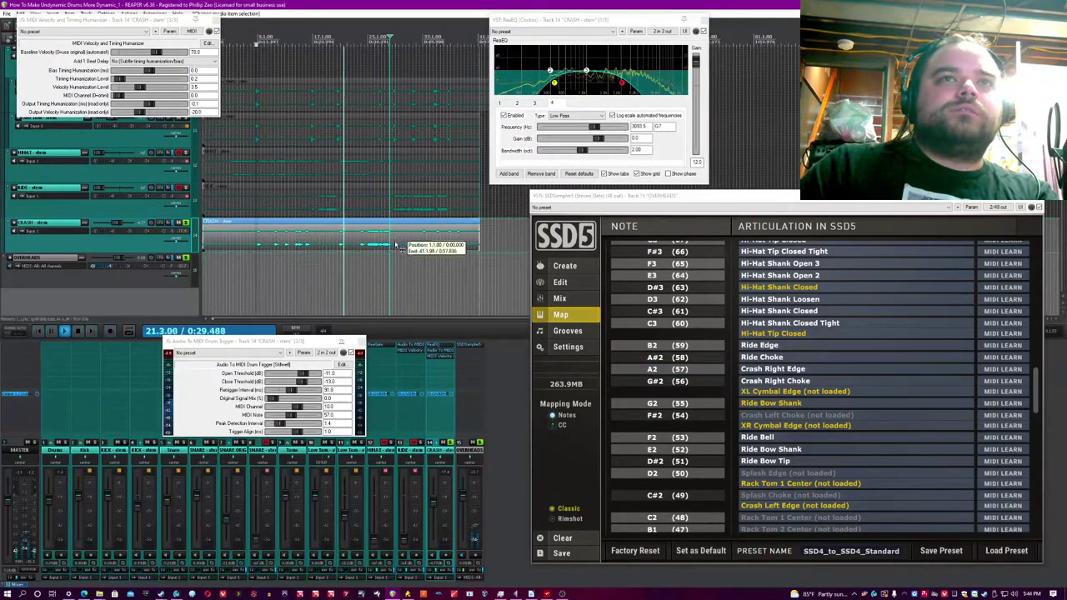
pyautogui.moveTo(600, 196); pyautogui.dragTo(672, 300)
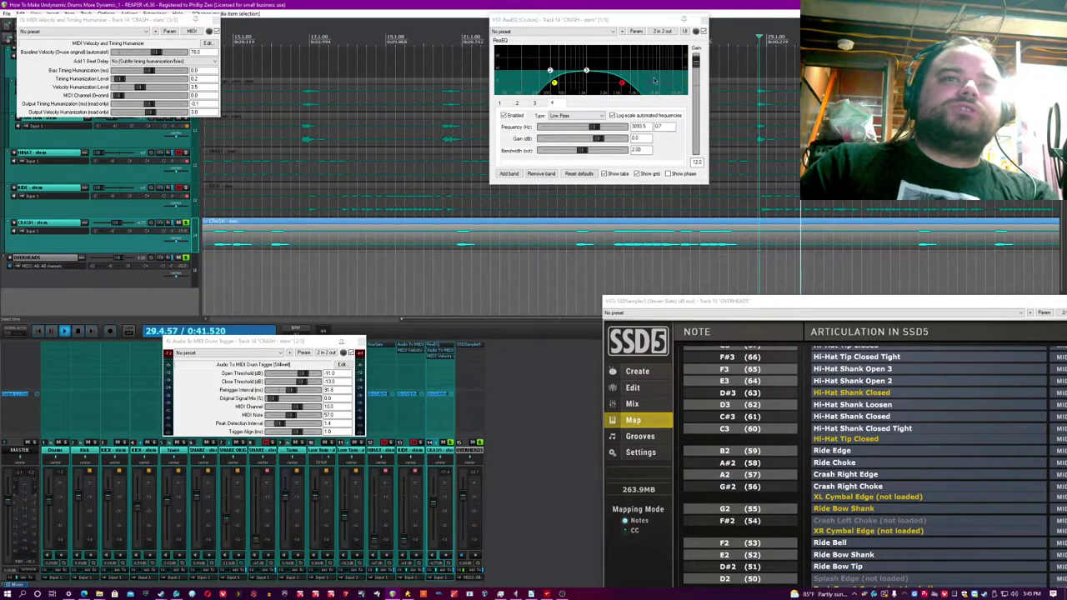
pyautogui.scroll(-2, 784, 108)
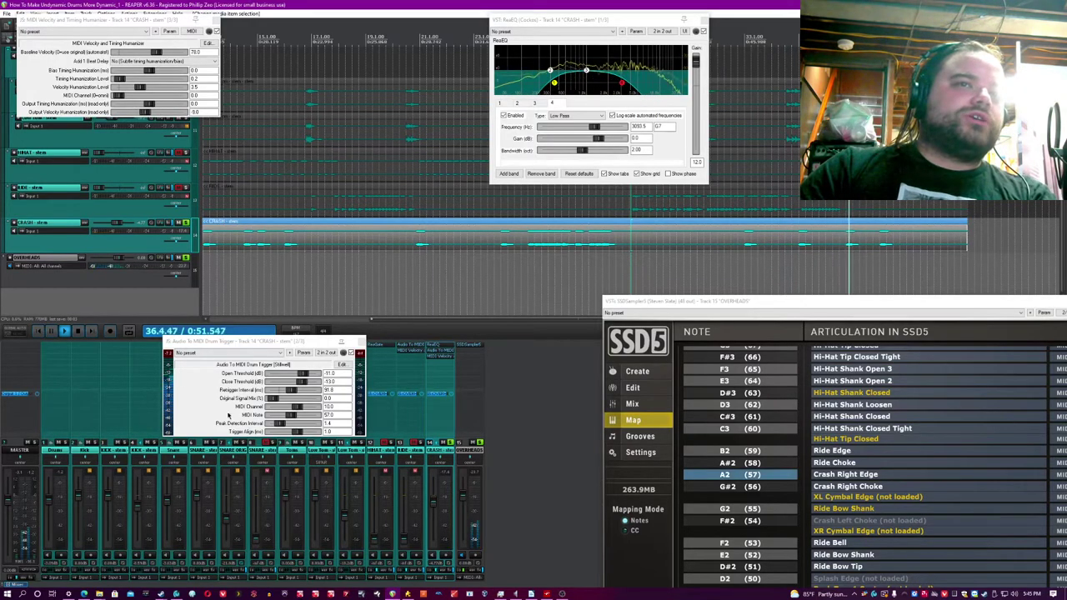
# Step: Replay from about bar 14, audition the source crash with the trigger's Original Signal Mix at 100%, and return the mix to 0%
pyautogui.press('space')
pyautogui.click(252, 298)
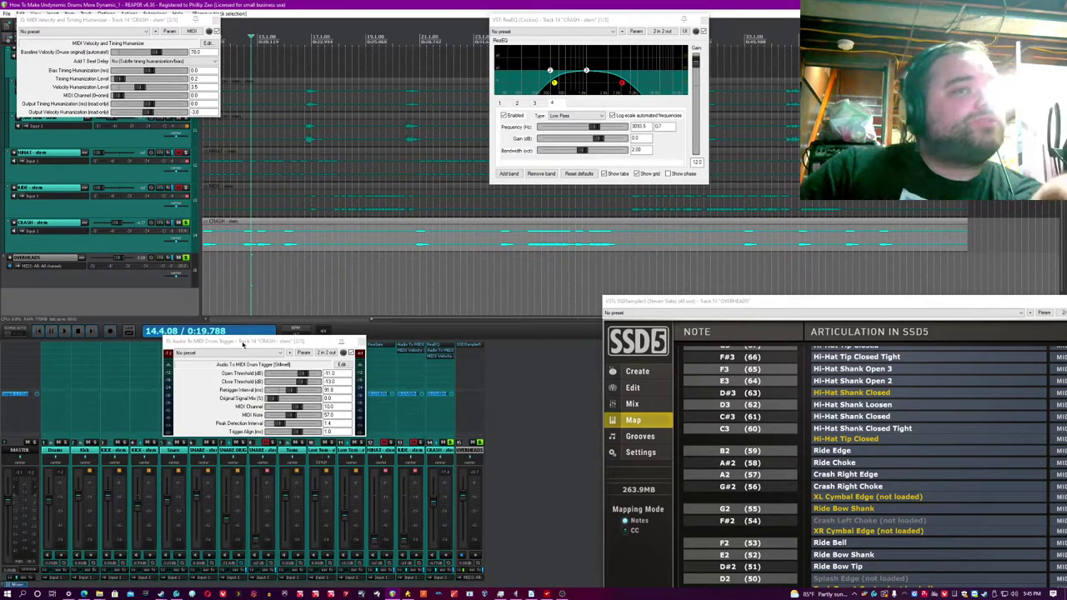
pyautogui.moveTo(265, 349); pyautogui.dragTo(239, 375)
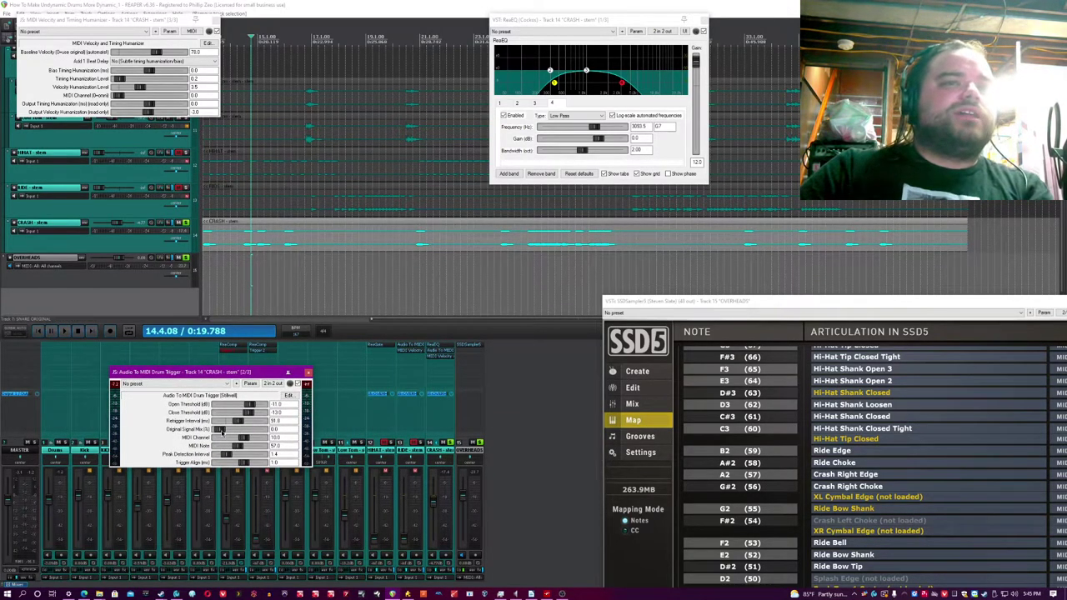
pyautogui.press('space')
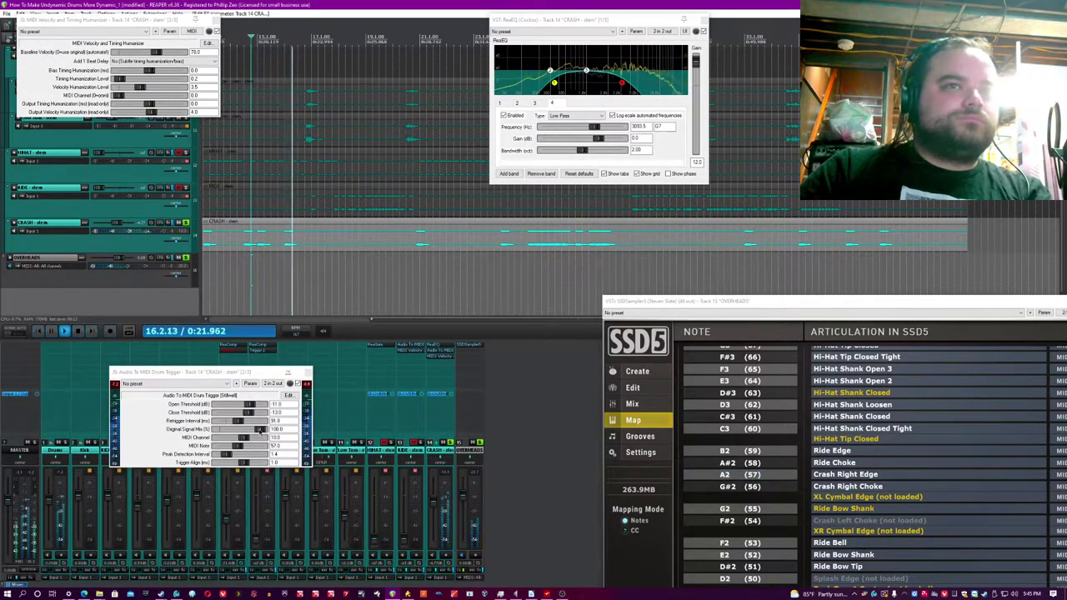
pyautogui.press('space')
pyautogui.moveTo(261, 431); pyautogui.dragTo(174, 433)
pyautogui.press('space')
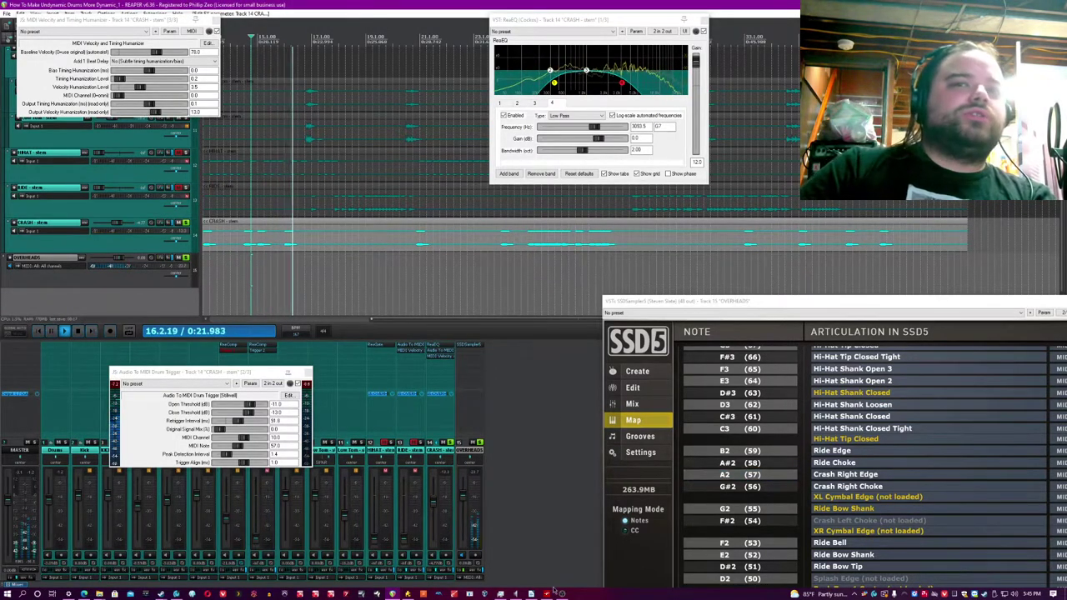
# Step: Set CRASH's humanizer to Baseline Velocity 82 and Velocity Humanization Level 4.4, and play the passage from about bar 24
pyautogui.click(437, 357)
pyautogui.click(437, 357)
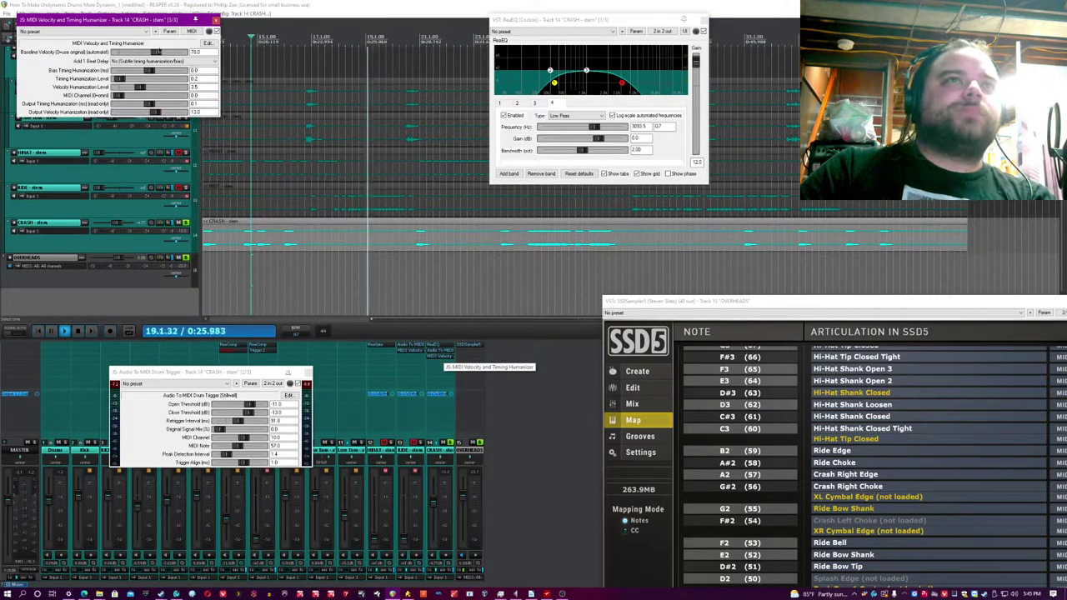
pyautogui.moveTo(156, 51); pyautogui.dragTo(162, 51)
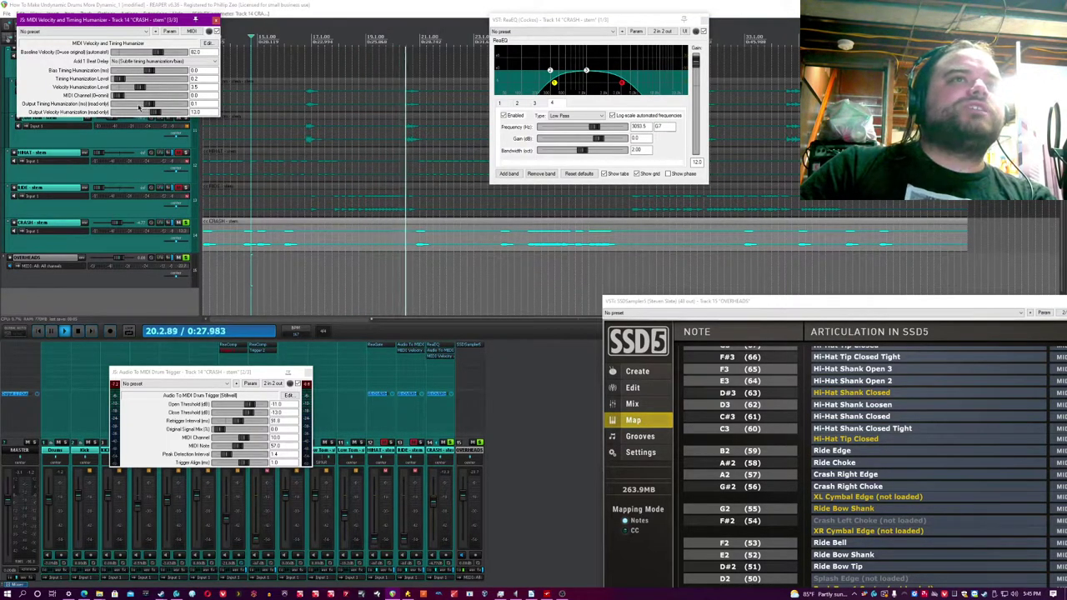
pyautogui.click(537, 272)
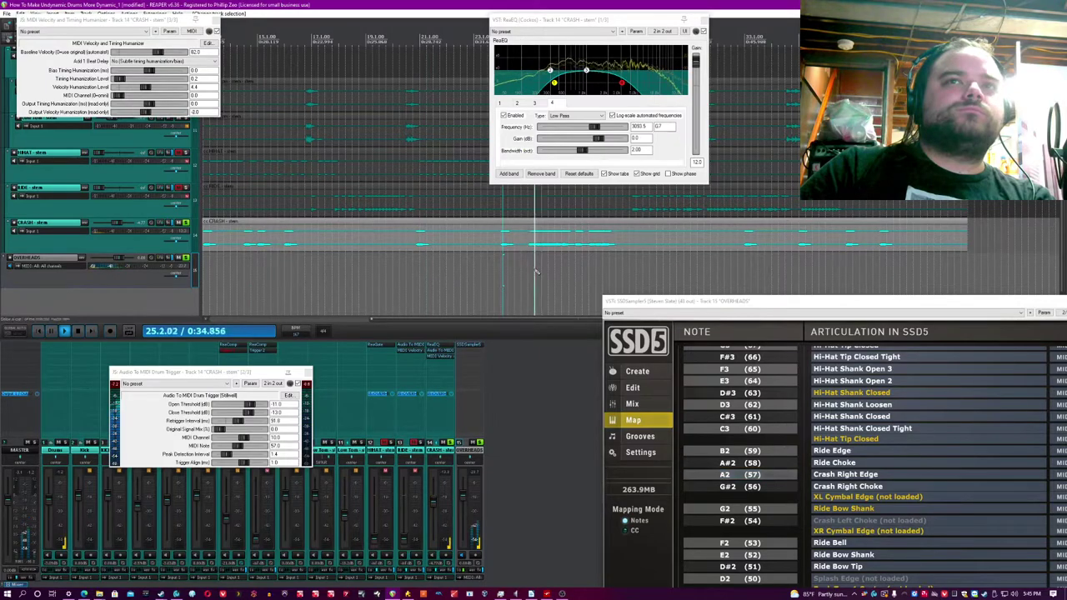
# Step: Close CRASH's ReaEQ and humanizer windows, stop playback and move the whole sampler window back into view
pyautogui.click(704, 20)
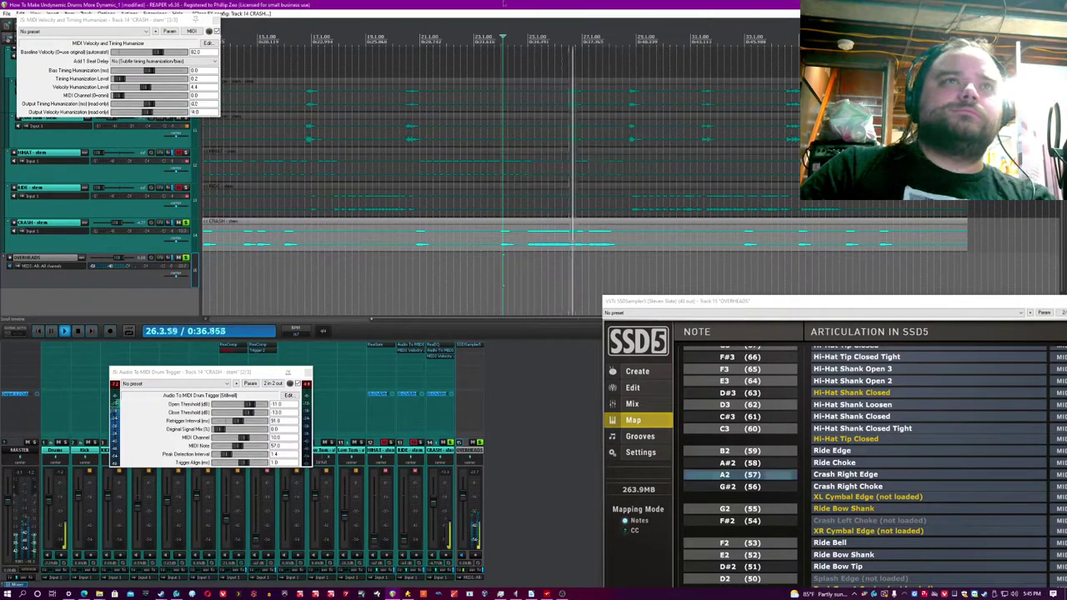
pyautogui.click(179, 19)
pyautogui.click(215, 20)
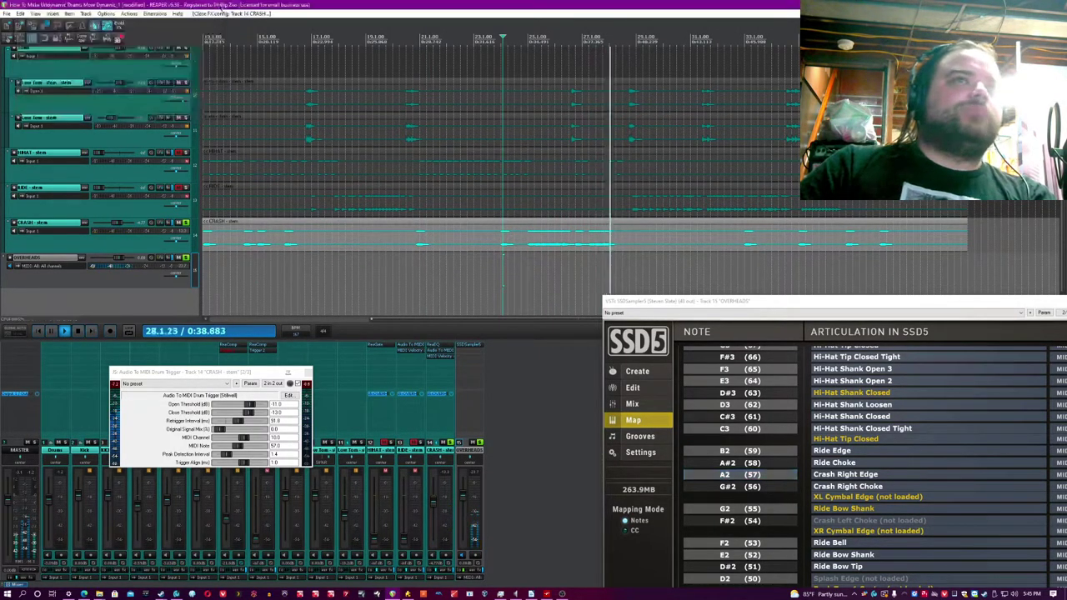
pyautogui.press('space')
pyautogui.moveTo(676, 303); pyautogui.dragTo(614, 189)
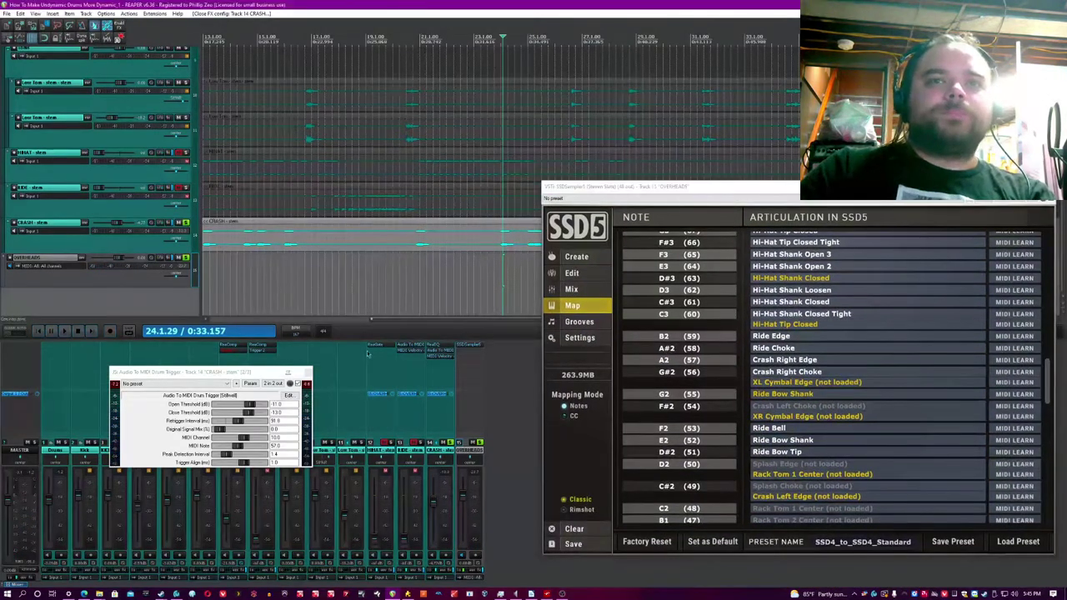
# Step: Open the sampler's instrument editing for Crash R Sit 17 VTG and raise its OH microphone to -2.56 and Room to -4.48 during playback
pyautogui.doubleClick(469, 381)
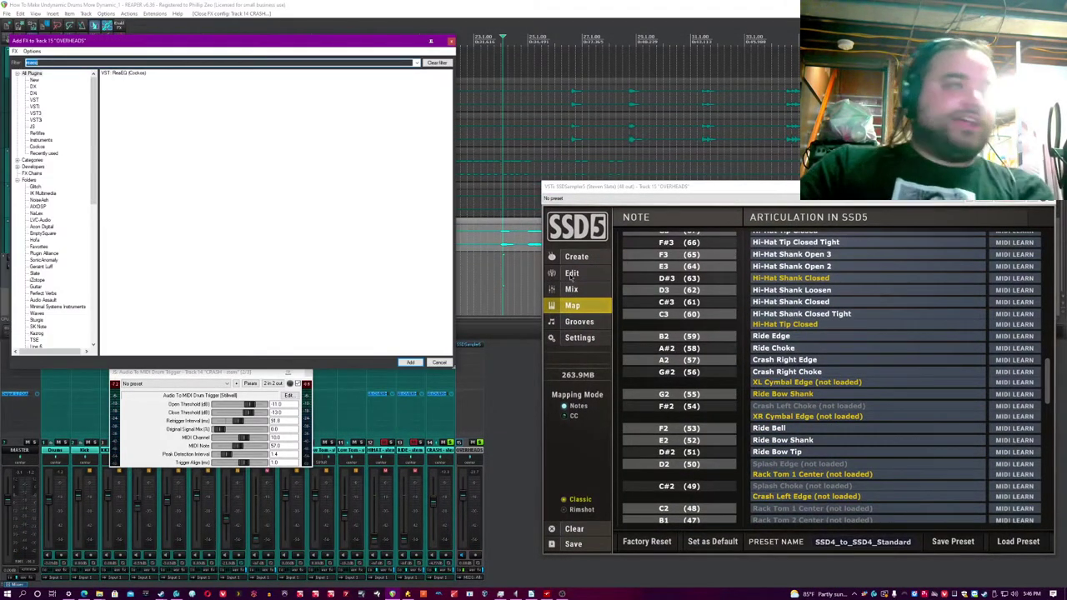
pyautogui.click(571, 273)
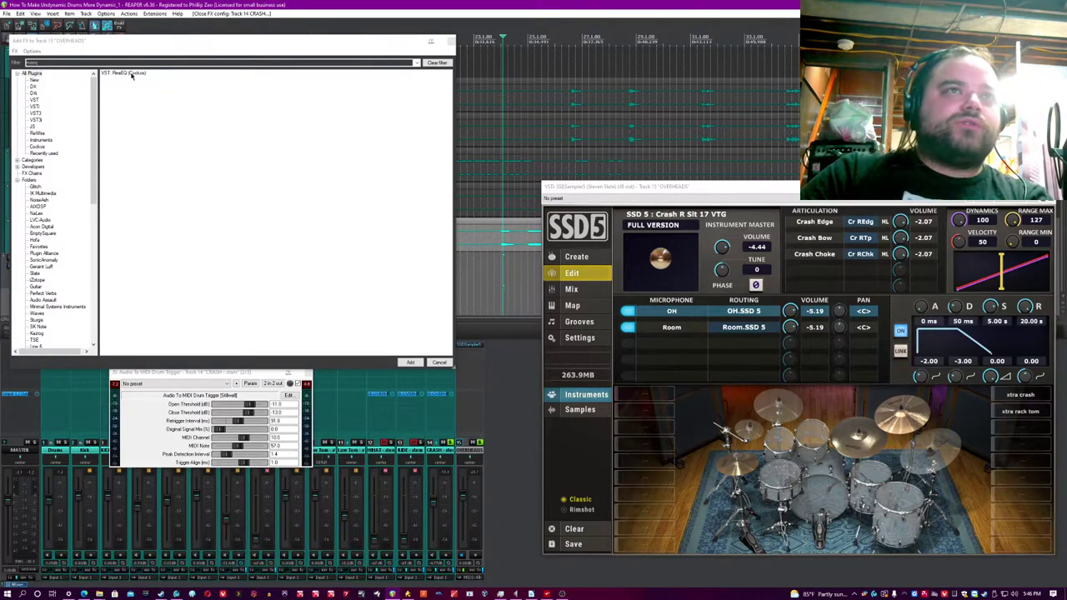
pyautogui.press('Escape')
pyautogui.press('space')
pyautogui.moveTo(790, 311); pyautogui.dragTo(798, 299)
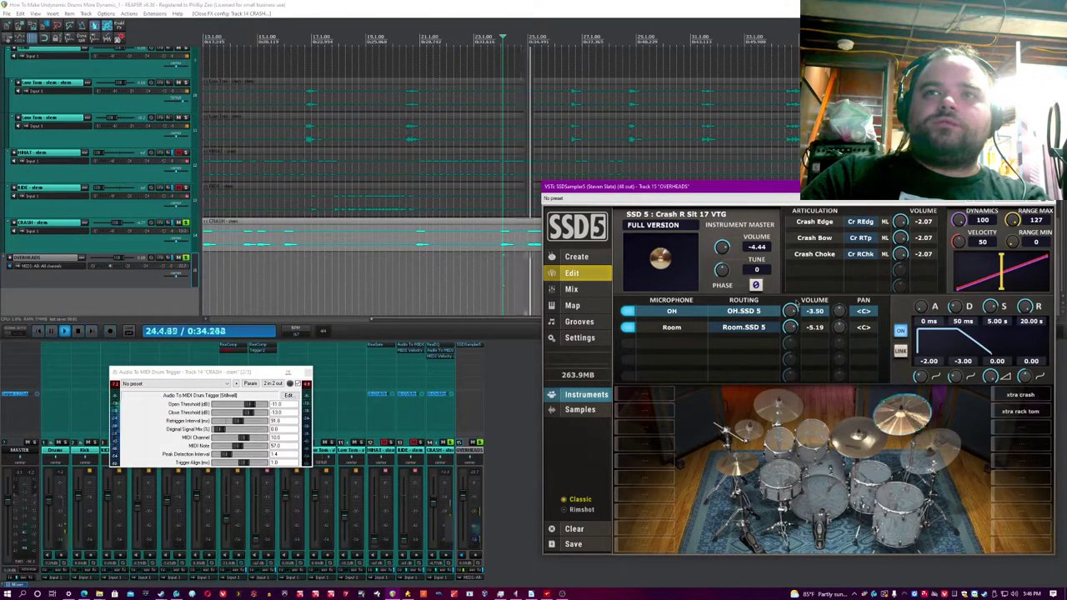
pyautogui.click(593, 20)
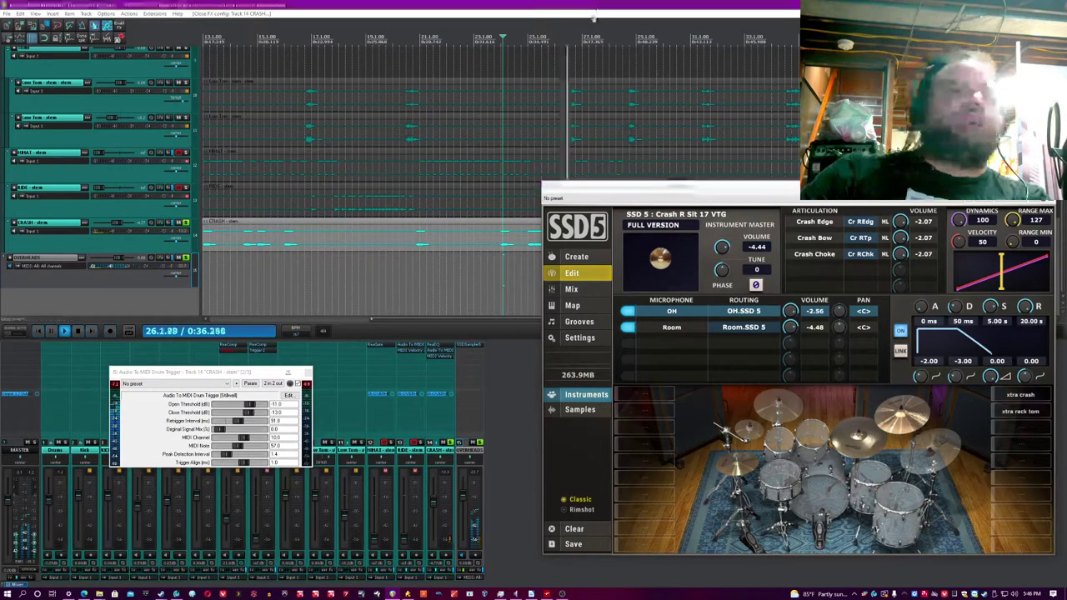
# Step: Save the project, and raise the right crash's OH microphone to -1.67 and its Instrument Master volume to -2.59
pyautogui.hotkey('ctrl', 's')
pyautogui.moveTo(791, 313); pyautogui.dragTo(792, 309)
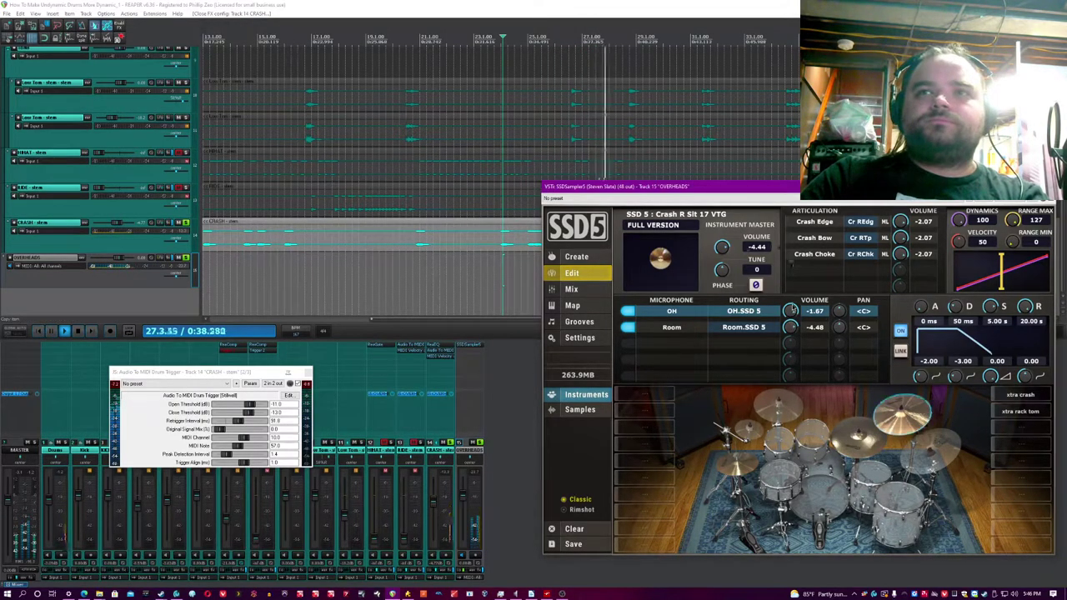
pyautogui.moveTo(723, 248); pyautogui.dragTo(724, 242)
# Step: Unmute RIDE and HIHAT, close CRASH's trigger window and unsolo CRASH, playing all the cymbals from about bar 5
pyautogui.scroll(-5, 417, 225)
pyautogui.click(178, 188)
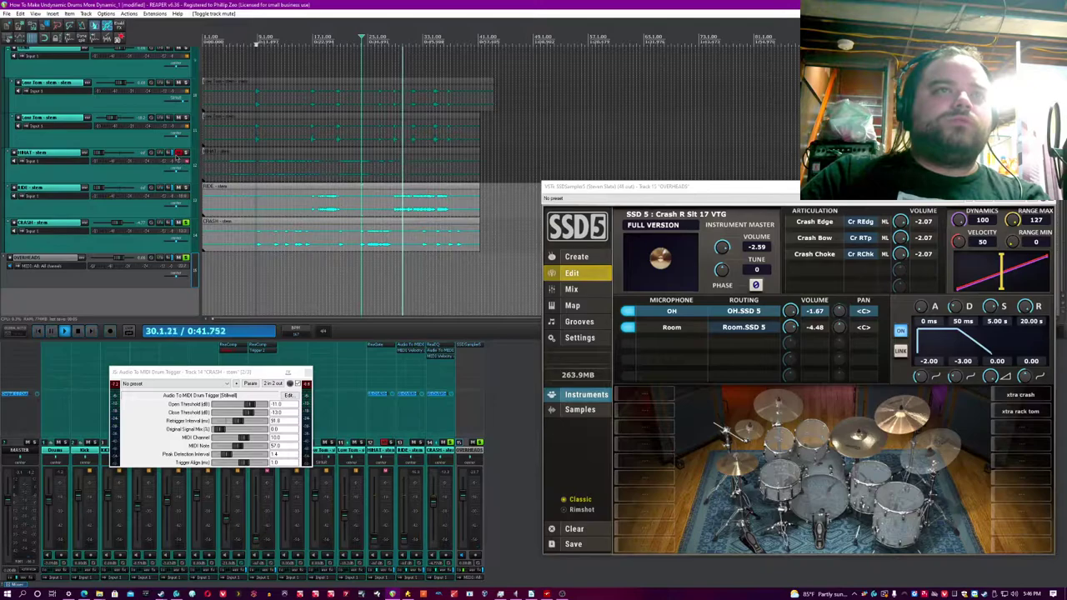
pyautogui.click(178, 154)
pyautogui.click(231, 147)
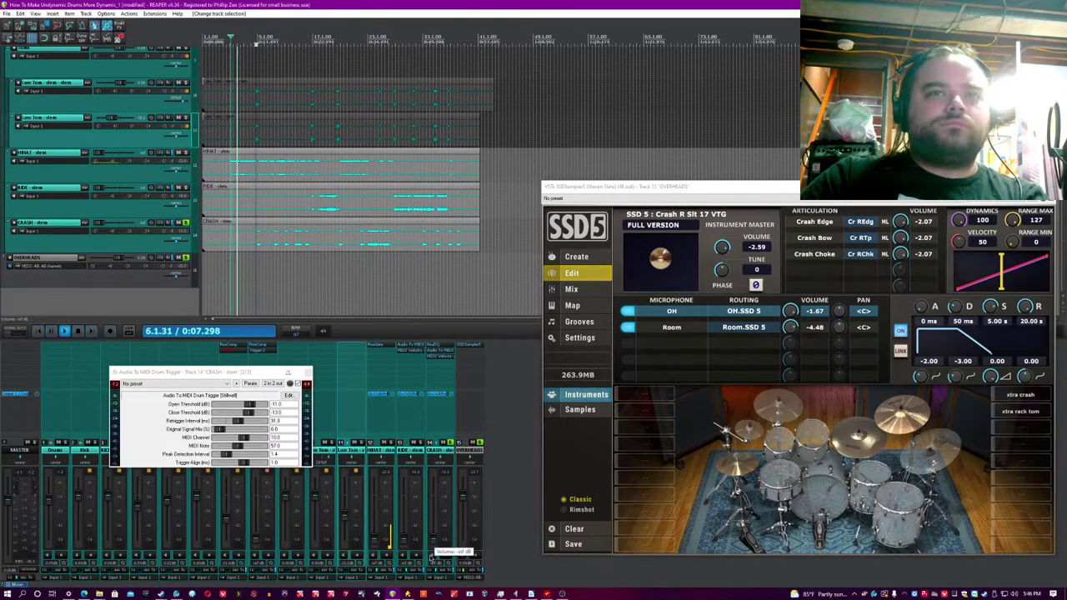
pyautogui.click(507, 525)
pyautogui.click(288, 371)
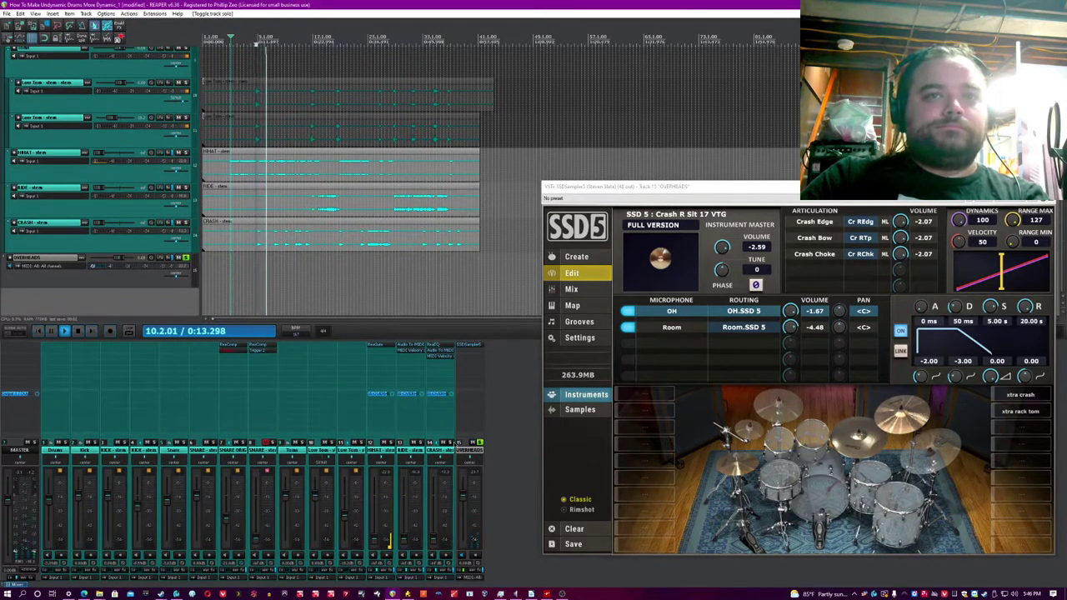
# Step: Bring up the hi-hat's settings in the sampler, copy RIDE's MIDI Velocity and Timing Humanizer to HIHAT, and check it during playback
pyautogui.click(765, 301)
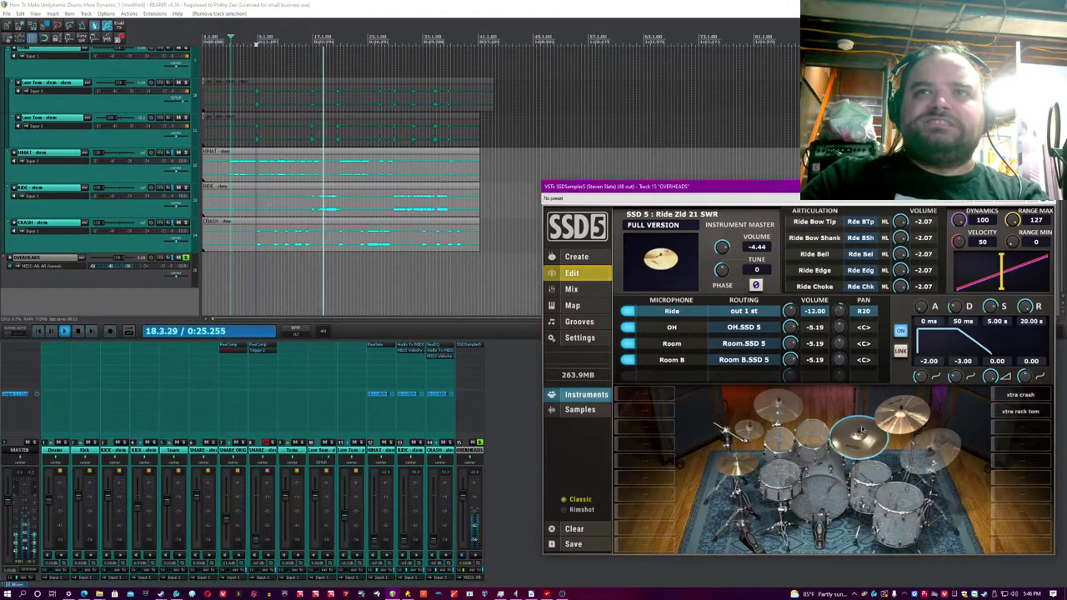
pyautogui.click(534, 24)
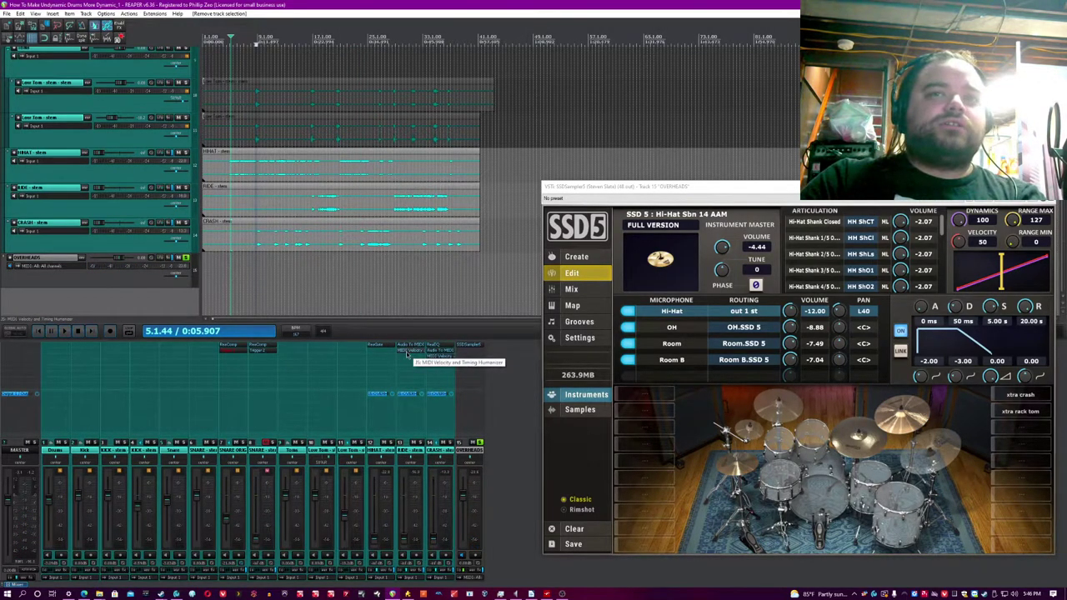
pyautogui.click(376, 351)
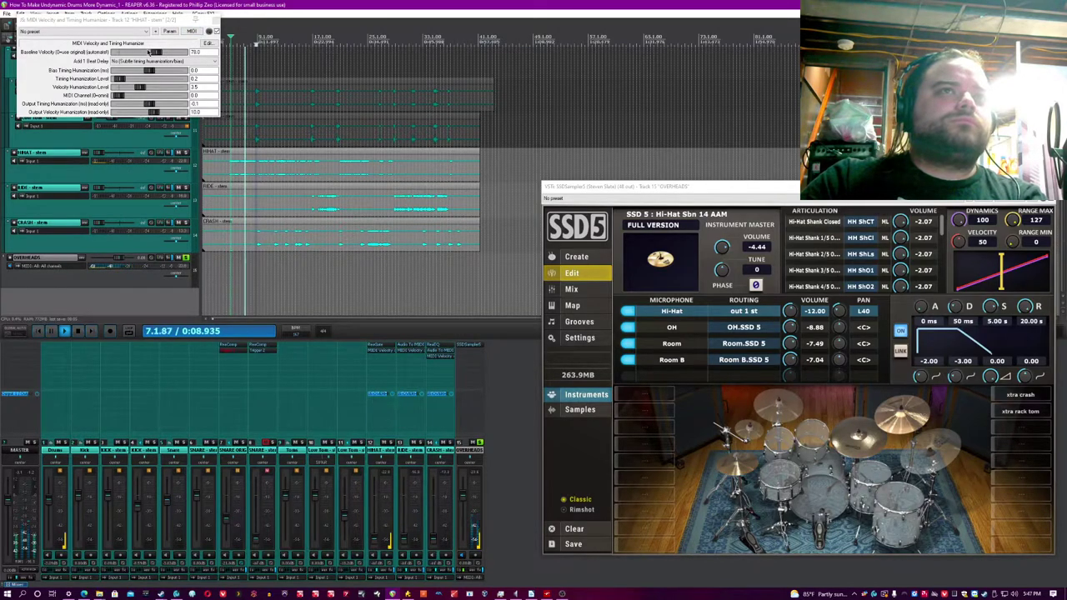
pyautogui.click(212, 20)
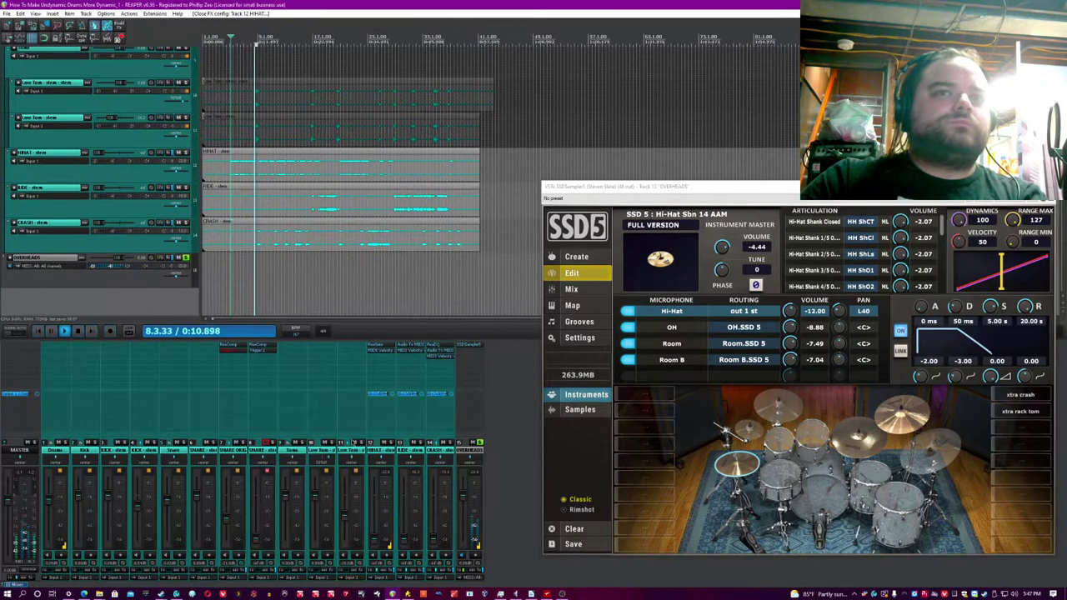
# Step: Unsolo OVERHEADS to hear the full kit and lower the Drums folder track's volume
pyautogui.click(481, 443)
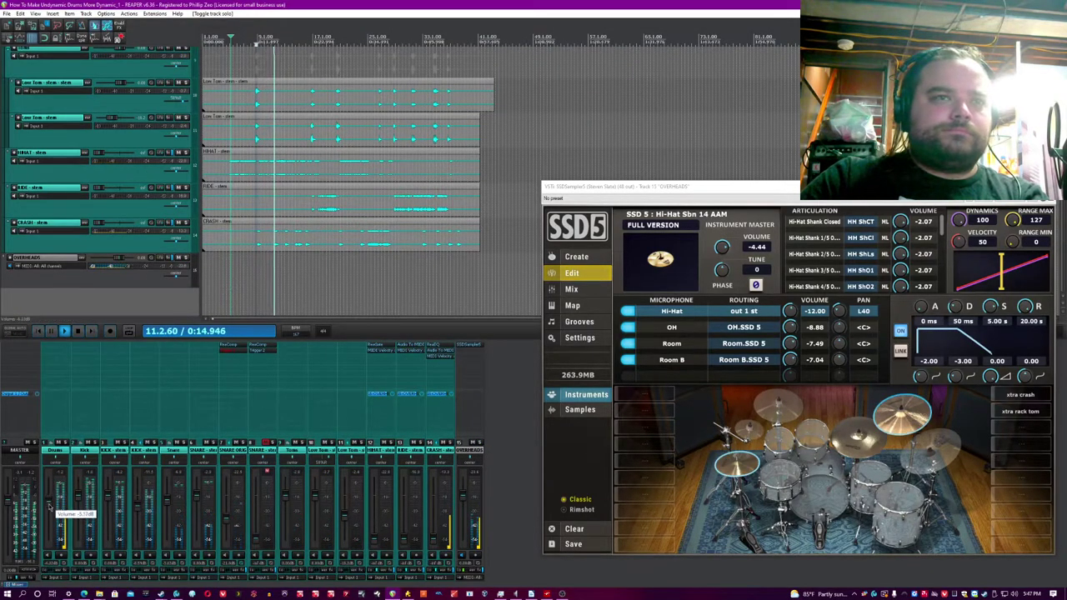
pyautogui.moveTo(49, 506); pyautogui.dragTo(52, 519)
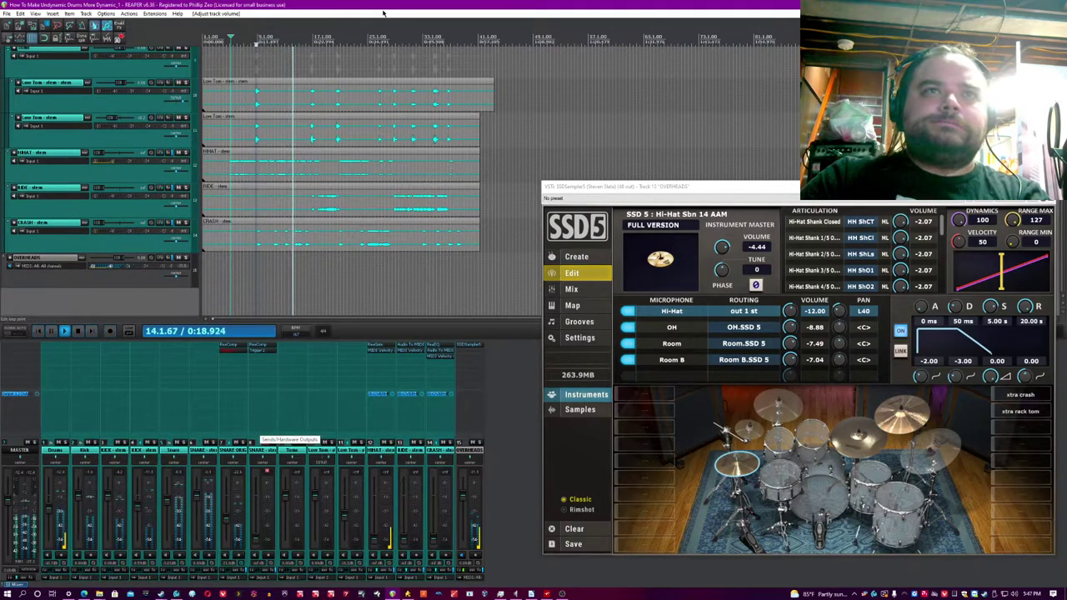
# Step: Listen to the full kit playing from about bar 14 onward, examining the snare, tom and cymbal tracks around bar 23
pyautogui.click(358, 201)
pyautogui.scroll(2, 357, 219)
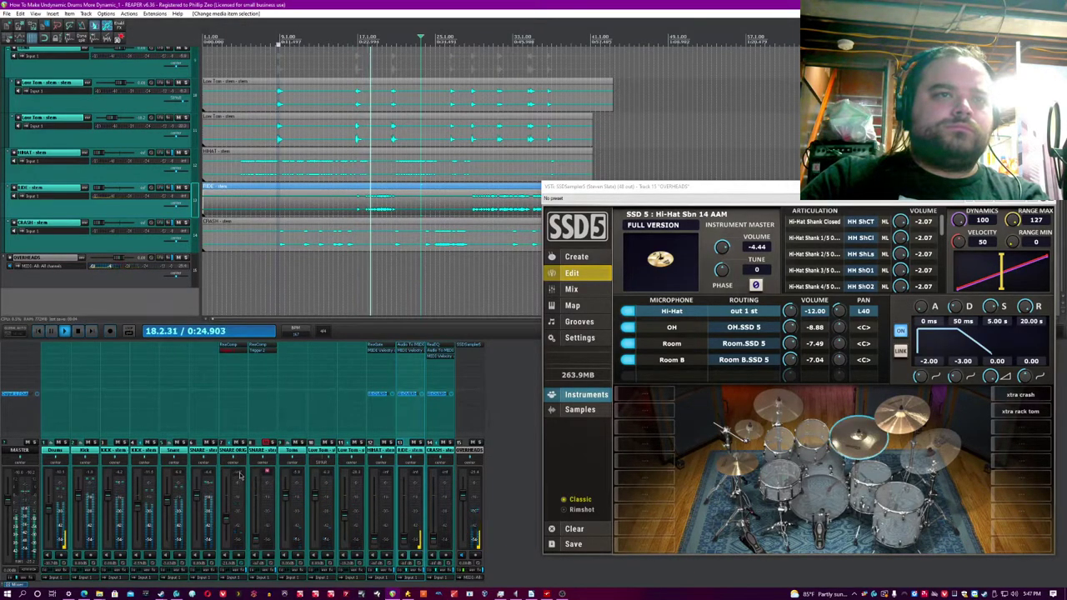
pyautogui.scroll(4, 367, 179)
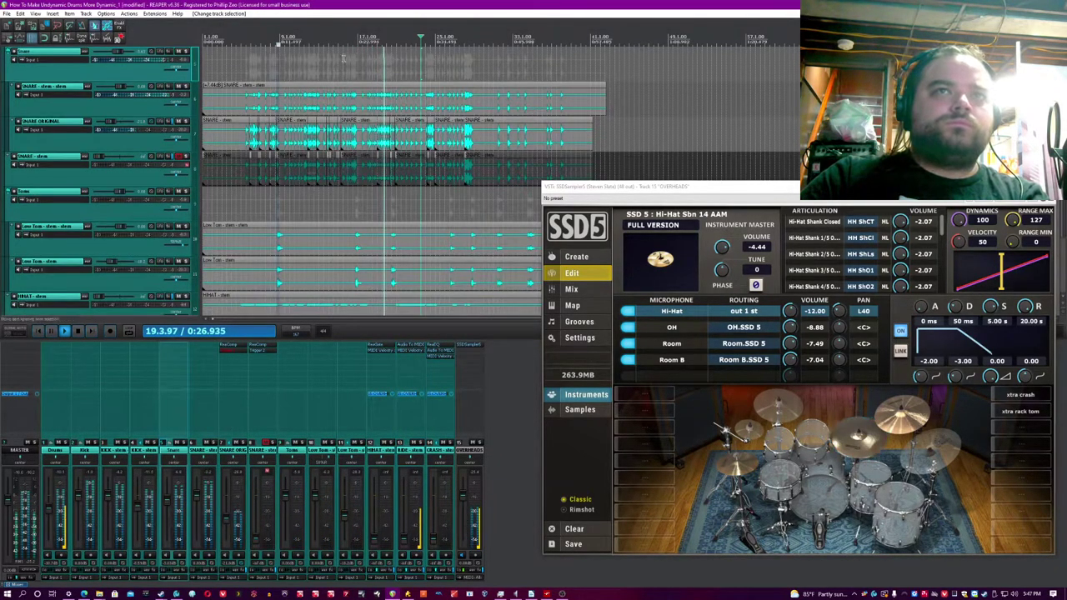
pyautogui.scroll(5, 584, 133)
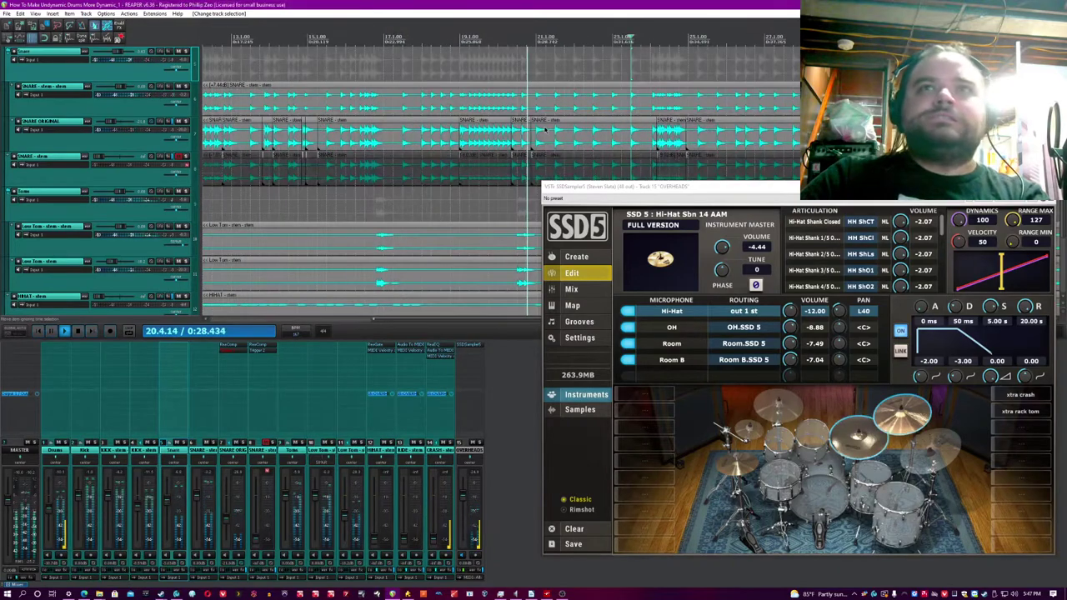
pyautogui.click(606, 135)
pyautogui.scroll(-2, 607, 135)
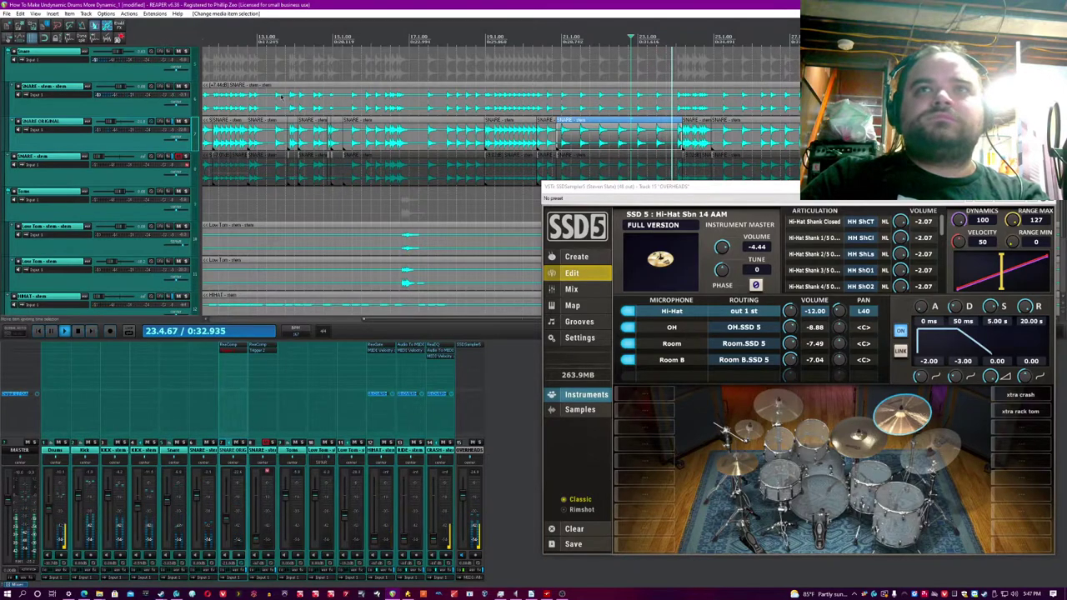
# Step: Lower the SNARE ORIGINAL track's volume slightly and toggle its phase while the full kit plays
pyautogui.moveTo(108, 122); pyautogui.dragTo(106, 124)
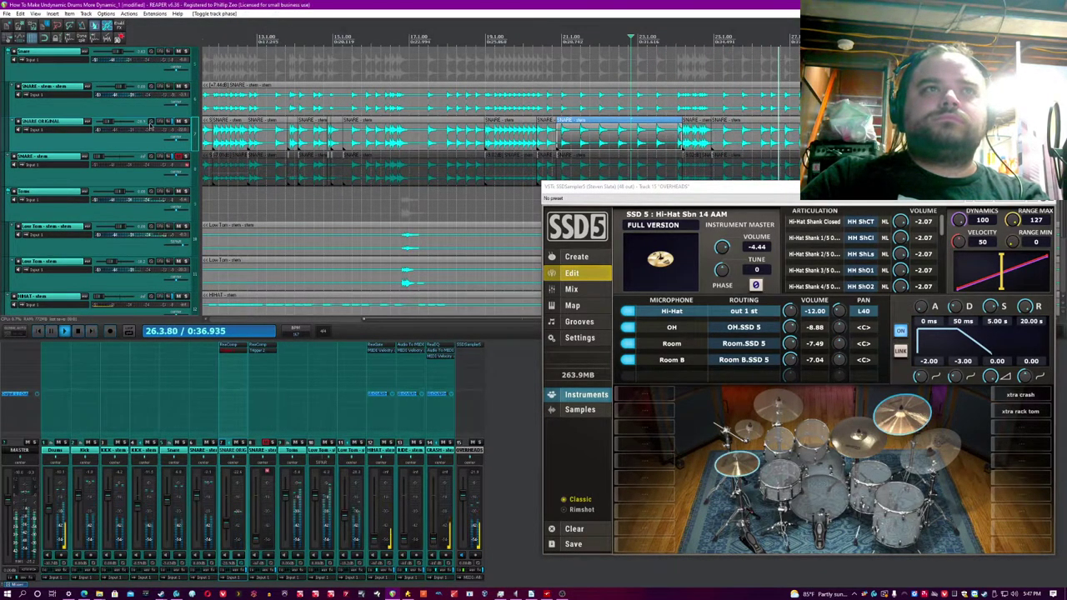
pyautogui.click(151, 123)
pyautogui.doubleClick(441, 3)
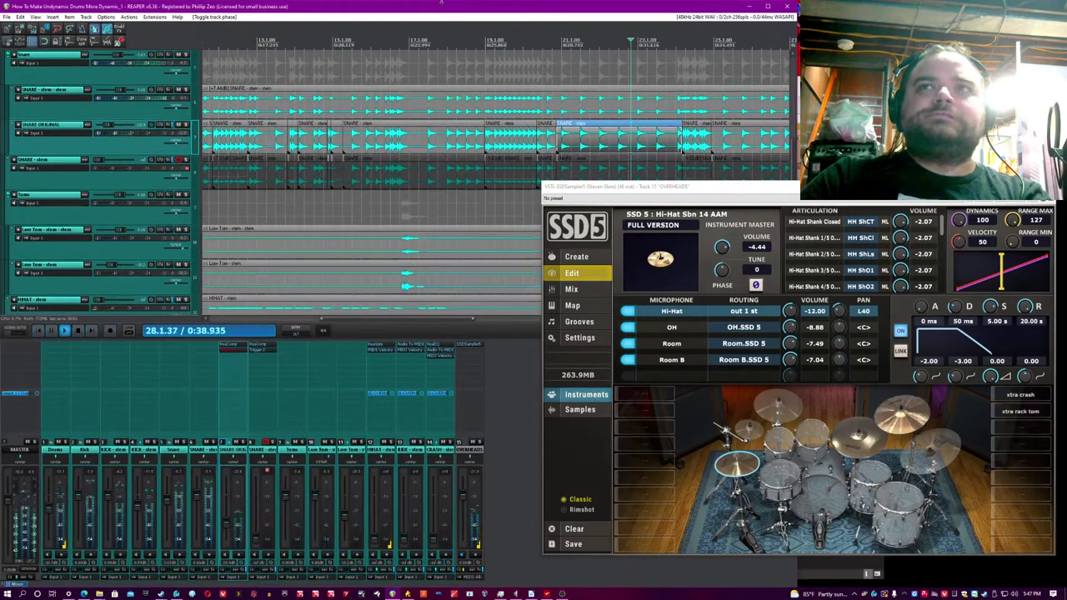
pyautogui.doubleClick(435, 8)
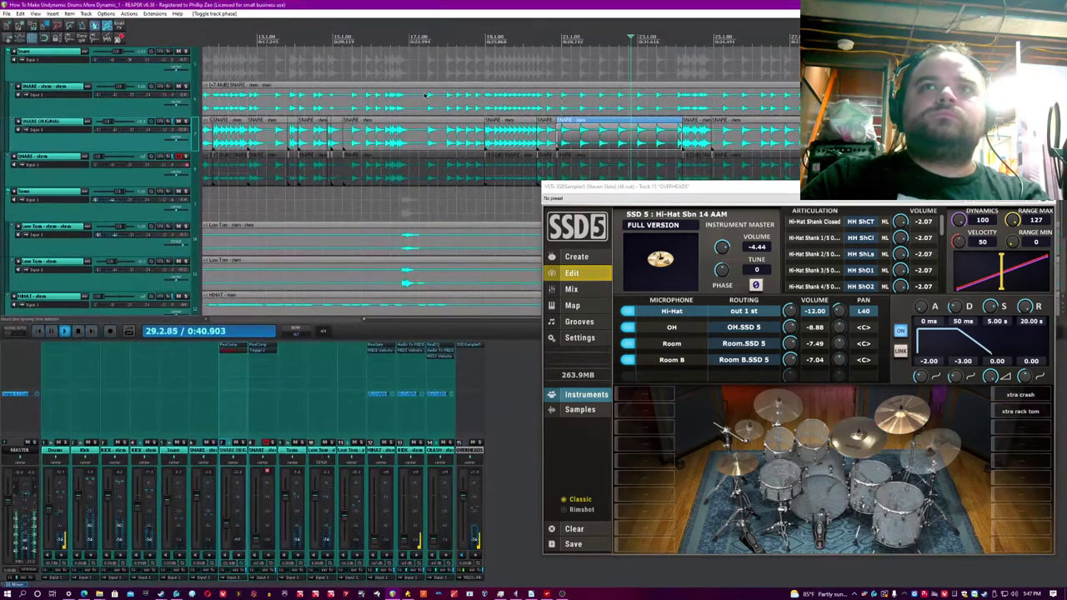
# Step: Play the full kit again from just before bar 5 to judge the snare balance
pyautogui.scroll(-3, 392, 84)
pyautogui.click(274, 73)
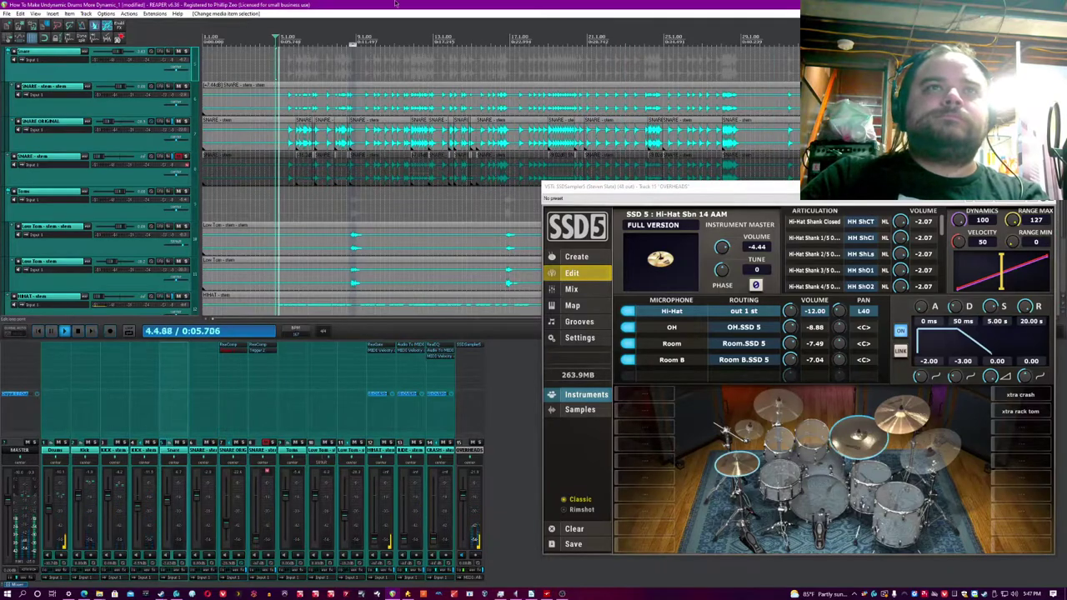
pyautogui.scroll(2, 333, 58)
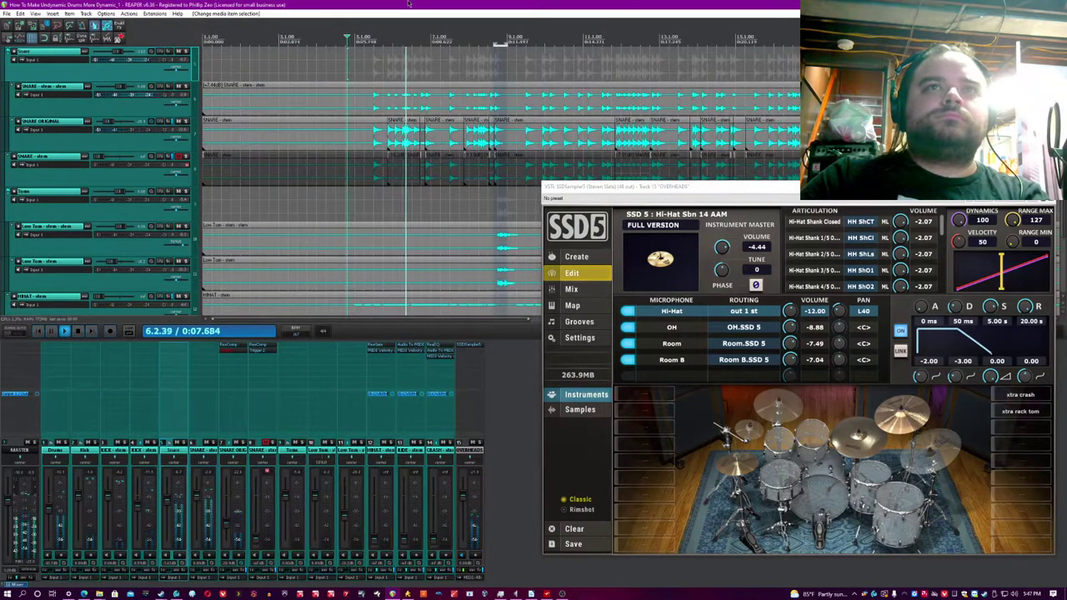
pyautogui.press('space')
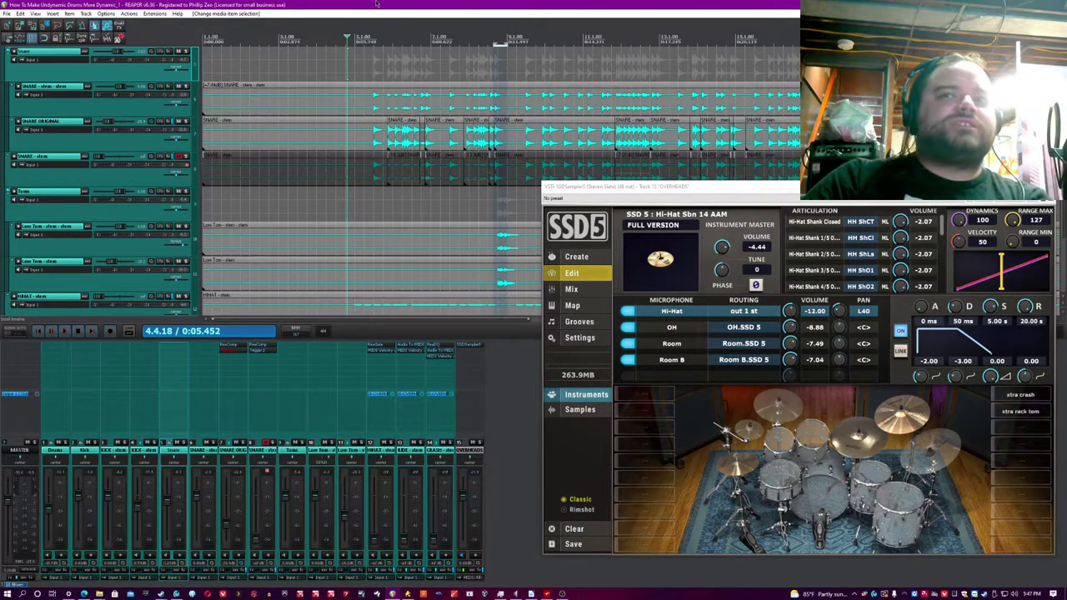
pyautogui.press('space')
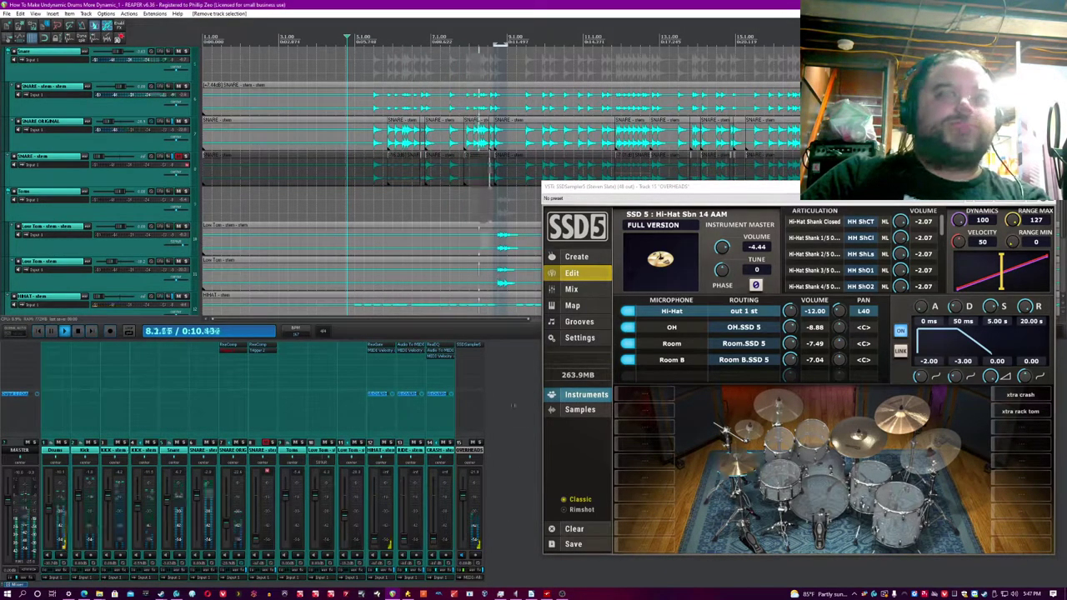
pyautogui.press('space')
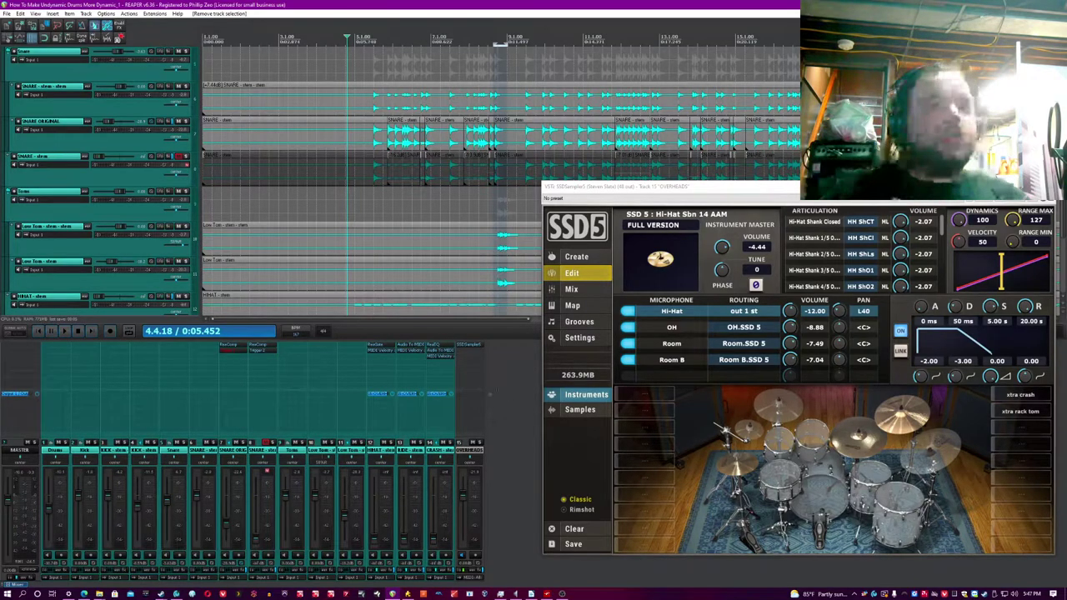
# Step: Open the recent project How To Make Undynamic Drums More Dynamic.rpp in a new project tab and play its unprocessed drums from bar 4
pyautogui.scroll(-4, 440, 210)
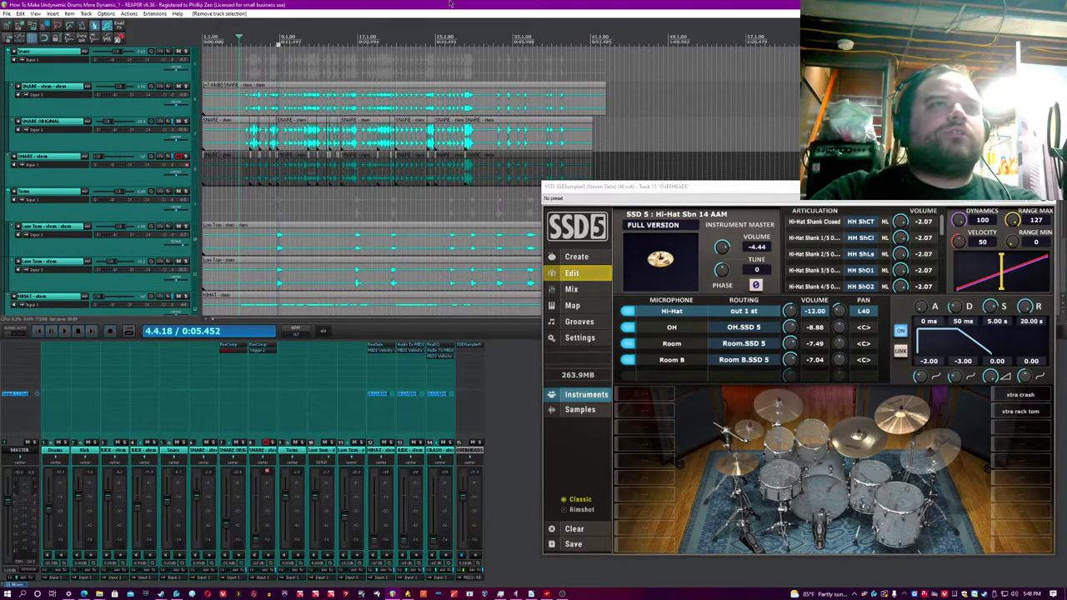
pyautogui.click(6, 14)
pyautogui.click(32, 32)
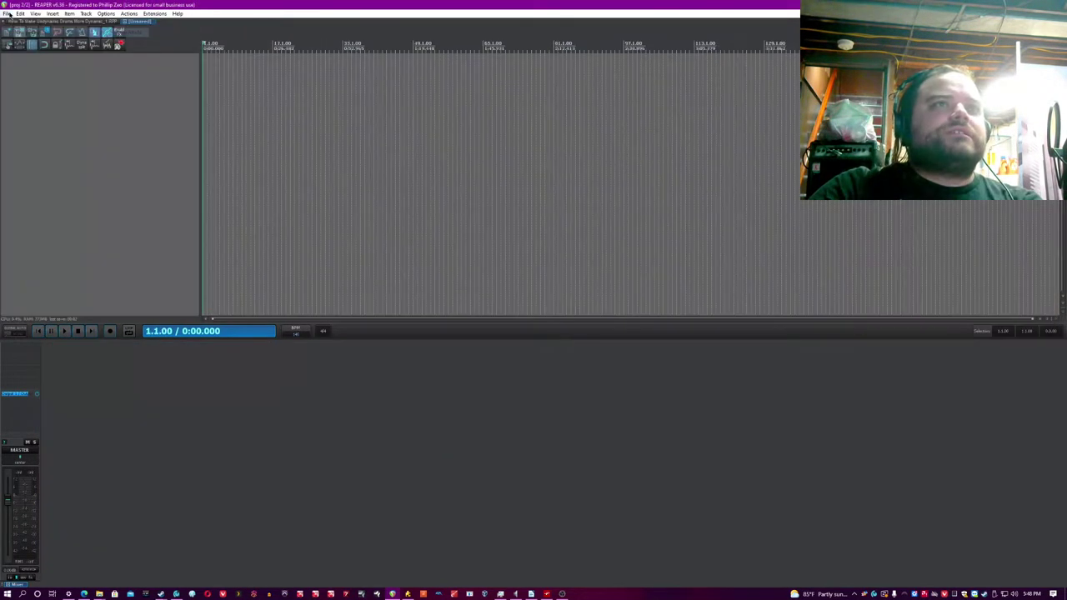
pyautogui.click(6, 13)
pyautogui.moveTo(45, 99)
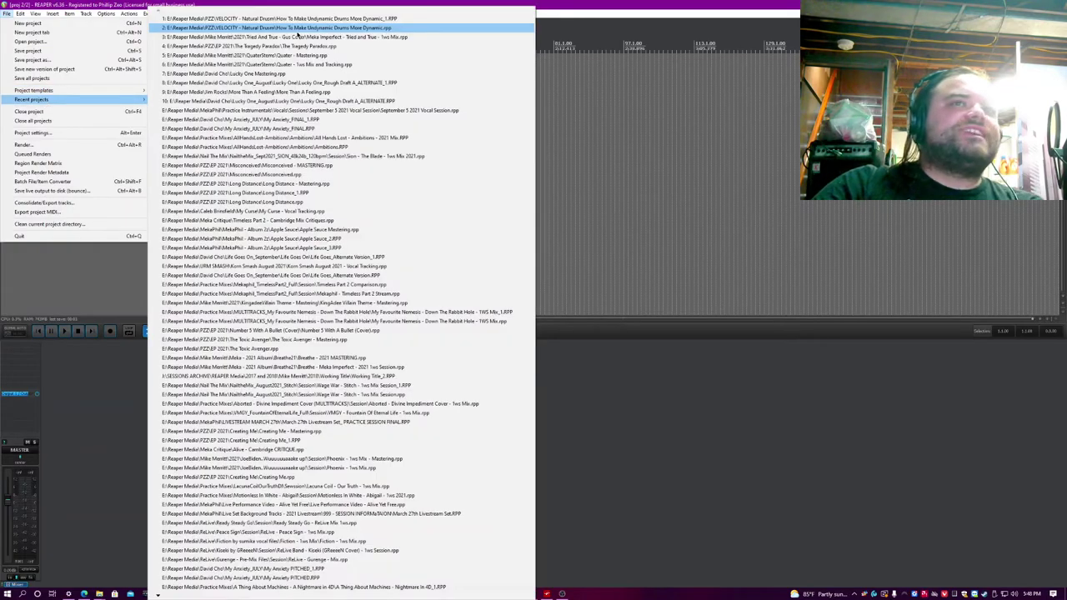
pyautogui.click(297, 30)
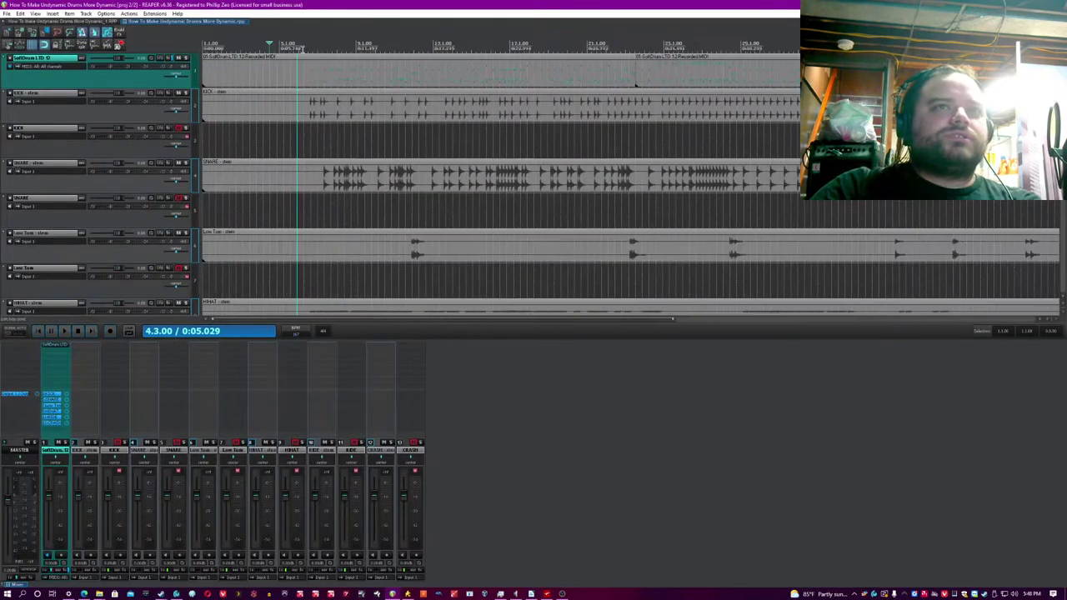
pyautogui.press('space')
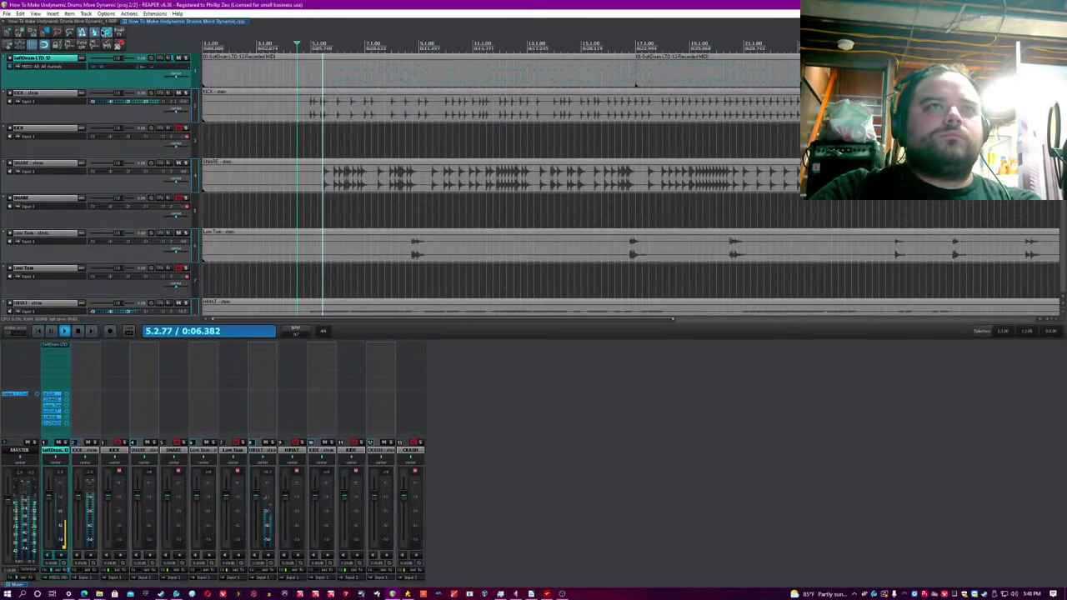
pyautogui.press('space')
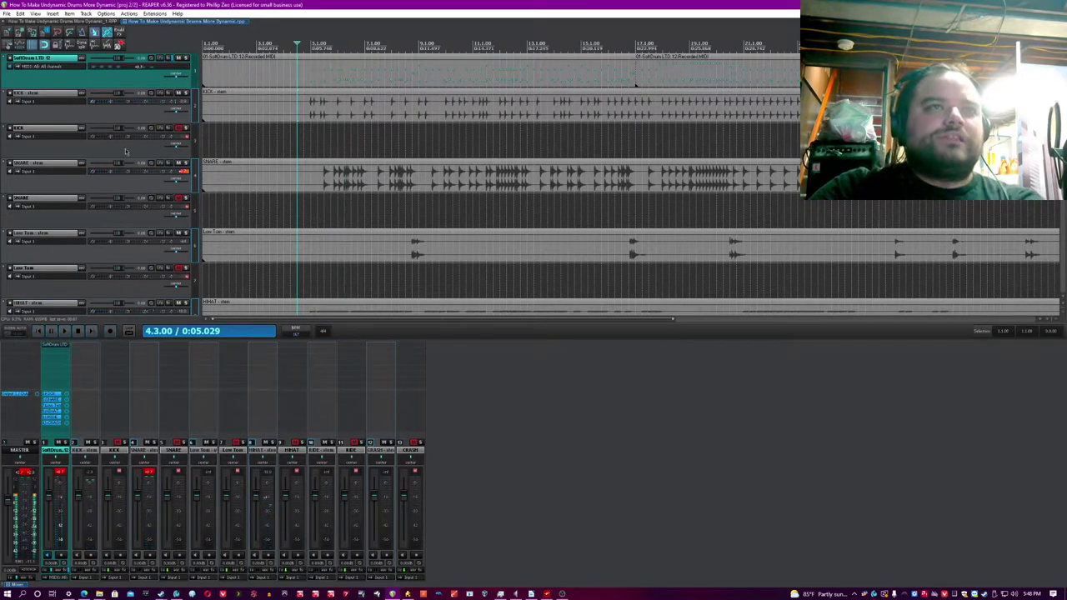
# Step: Add a track named Drums as the folder above all the original drum tracks, lower its volume and play from bar 5
pyautogui.hotkey('ctrl', 't')
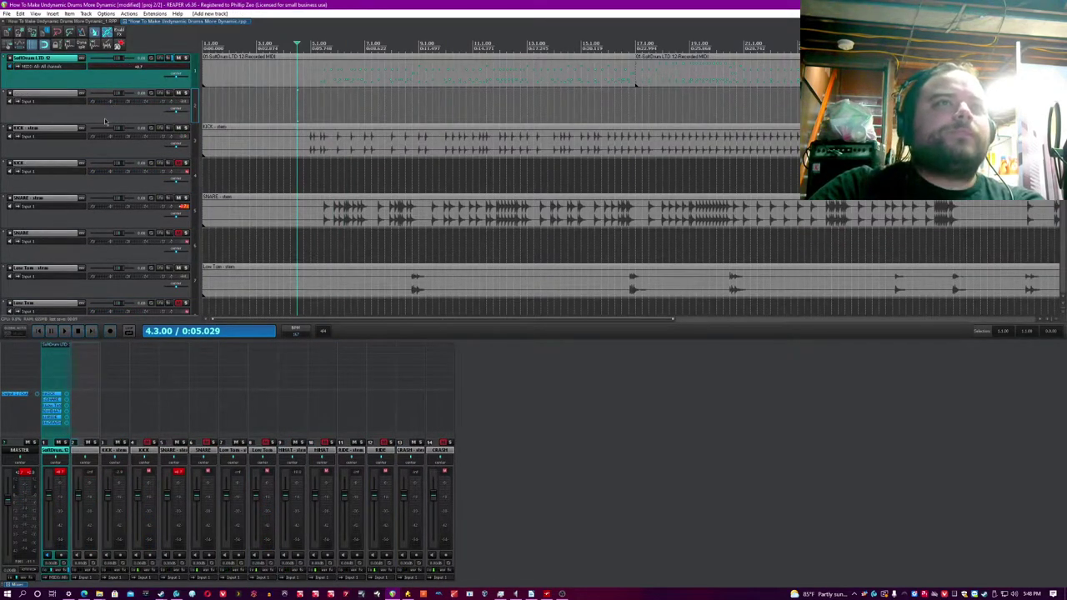
pyautogui.moveTo(103, 68); pyautogui.dragTo(99, 64)
pyautogui.doubleClick(62, 60)
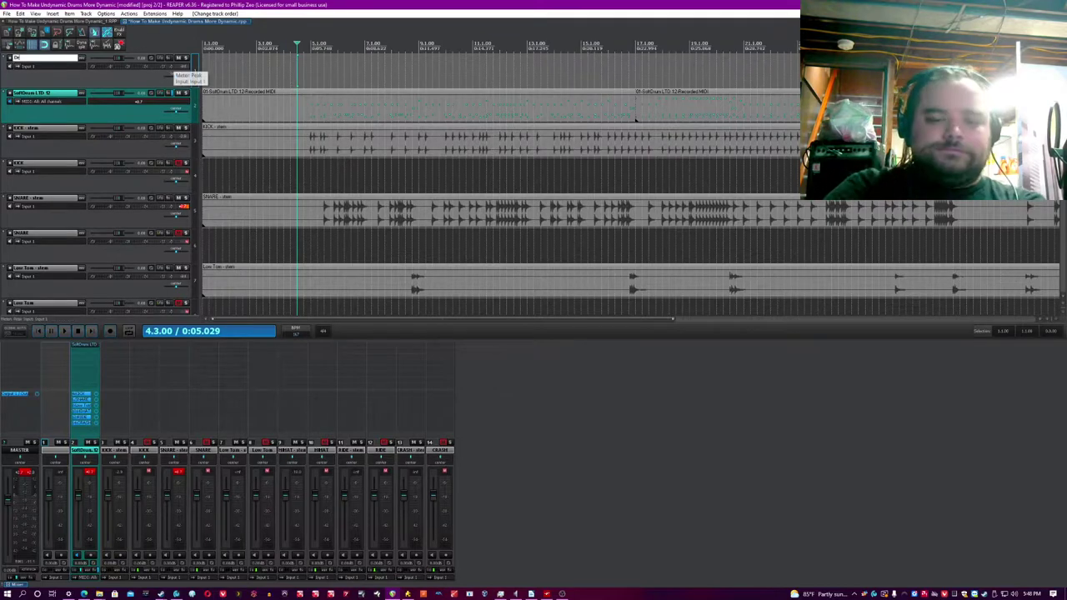
pyautogui.write('Drums')
pyautogui.hotkey('ctrl', 'a')
pyautogui.press('space')
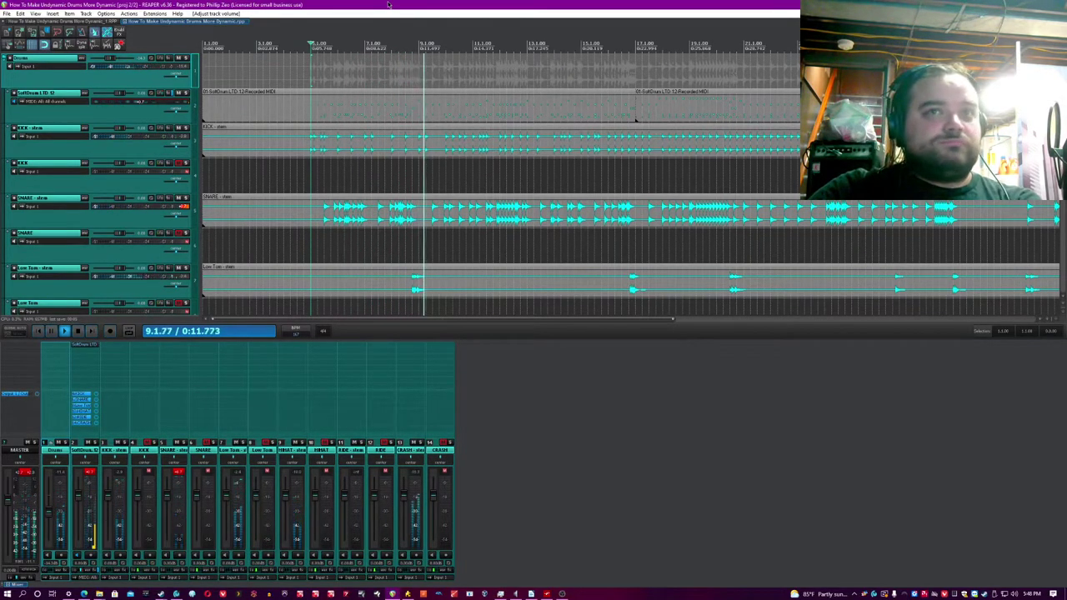
pyautogui.press('space')
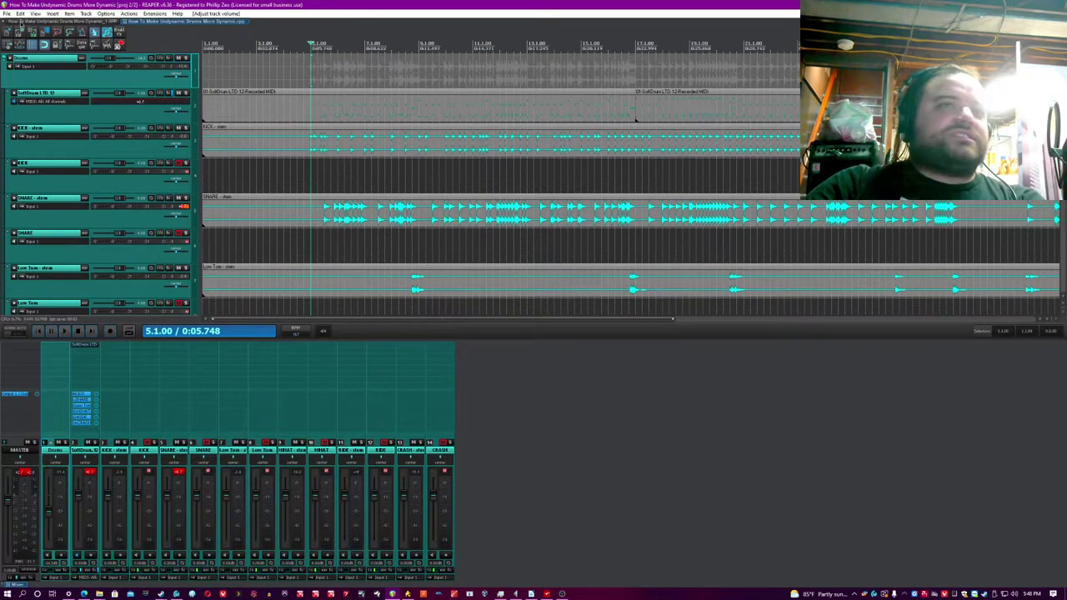
# Step: Return to the How To Make Undynamic Drums More Dynamic_1 project, close the sampler window, raise the Drums folder's volume and save
pyautogui.click(24, 21)
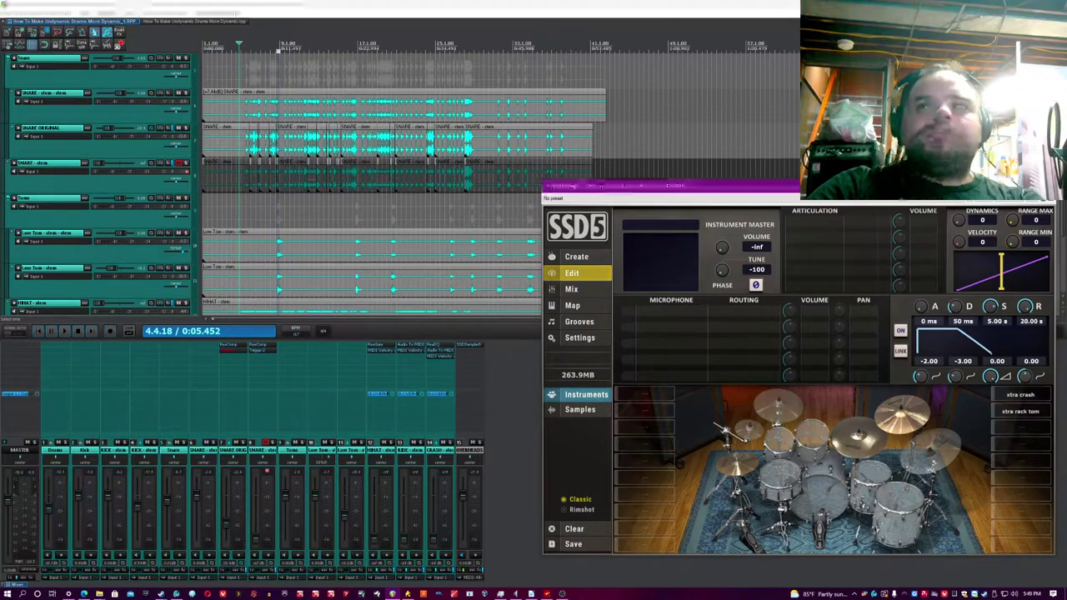
pyautogui.click(1048, 186)
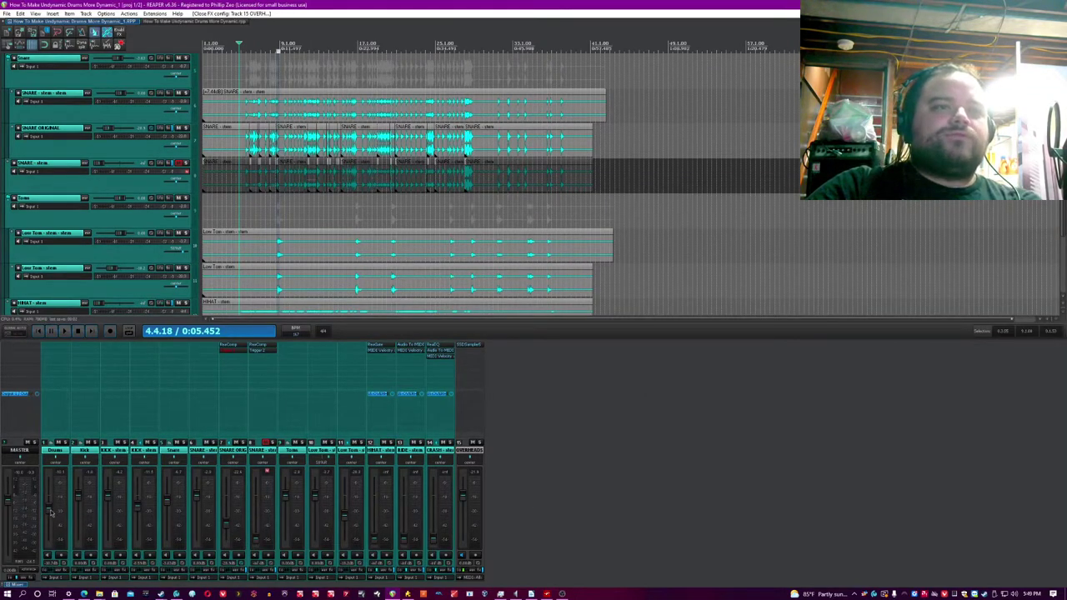
pyautogui.moveTo(51, 513); pyautogui.dragTo(50, 503)
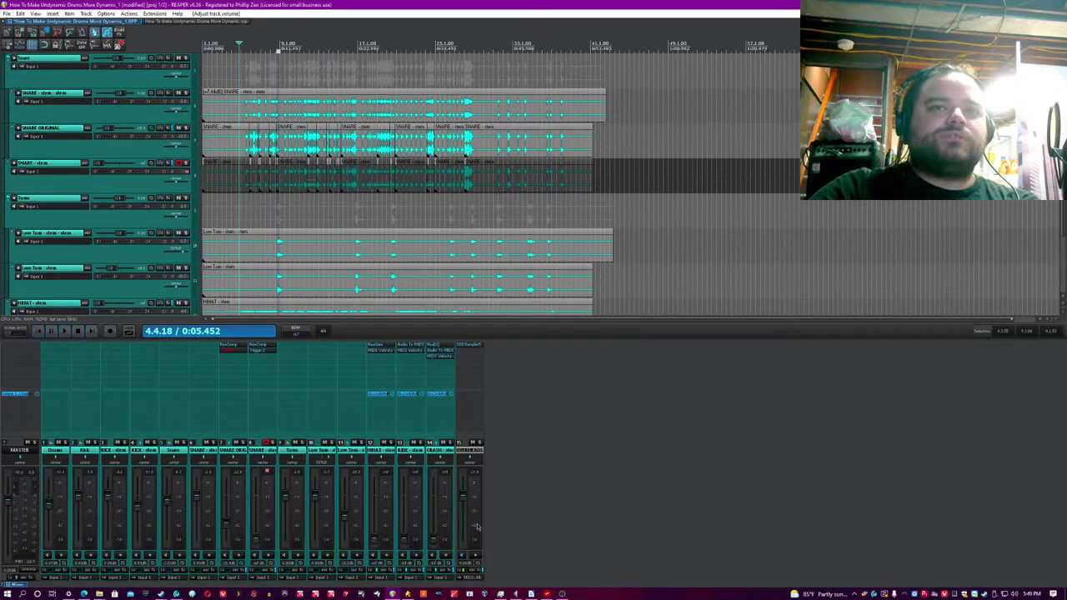
pyautogui.click(690, 446)
pyautogui.hotkey('ctrl', 's')
# Step: Play the processed full kit from just before bar 5 to compare it with the original drums
pyautogui.scroll(3, 413, 34)
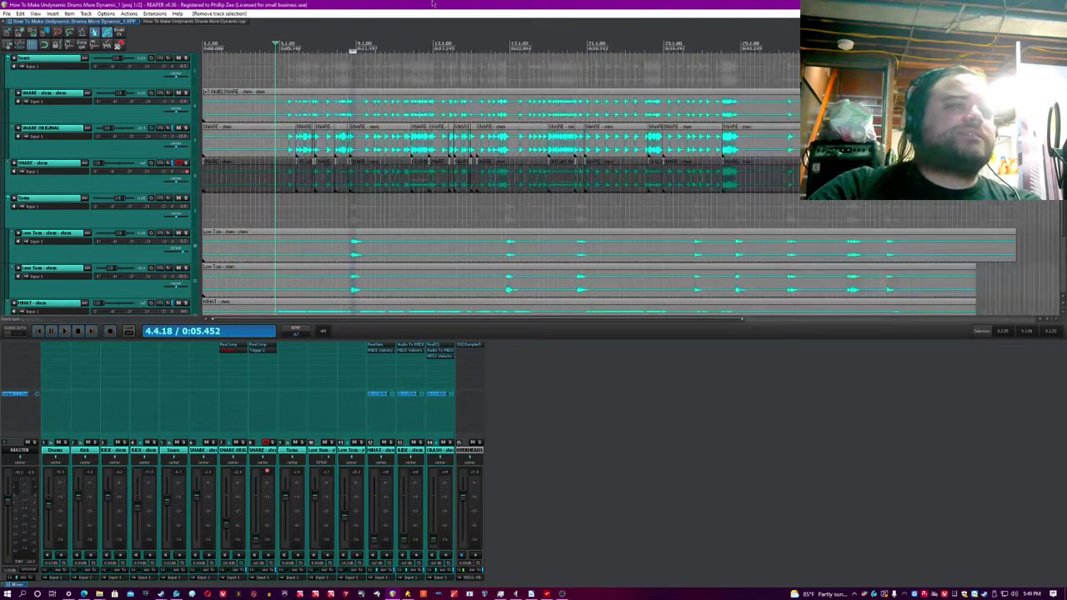
pyautogui.press('space')
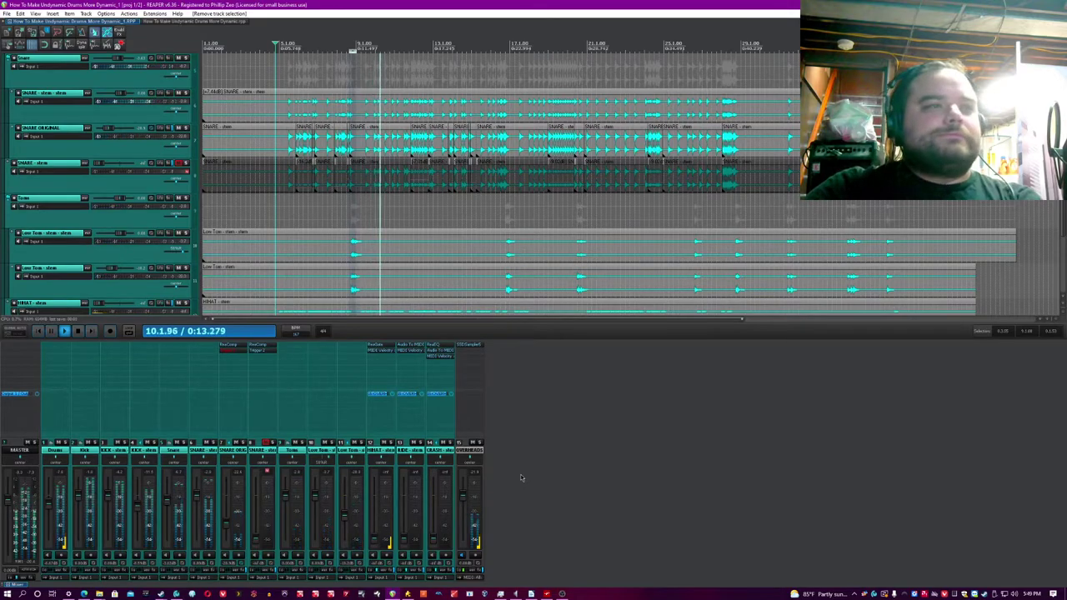
pyautogui.press('space')
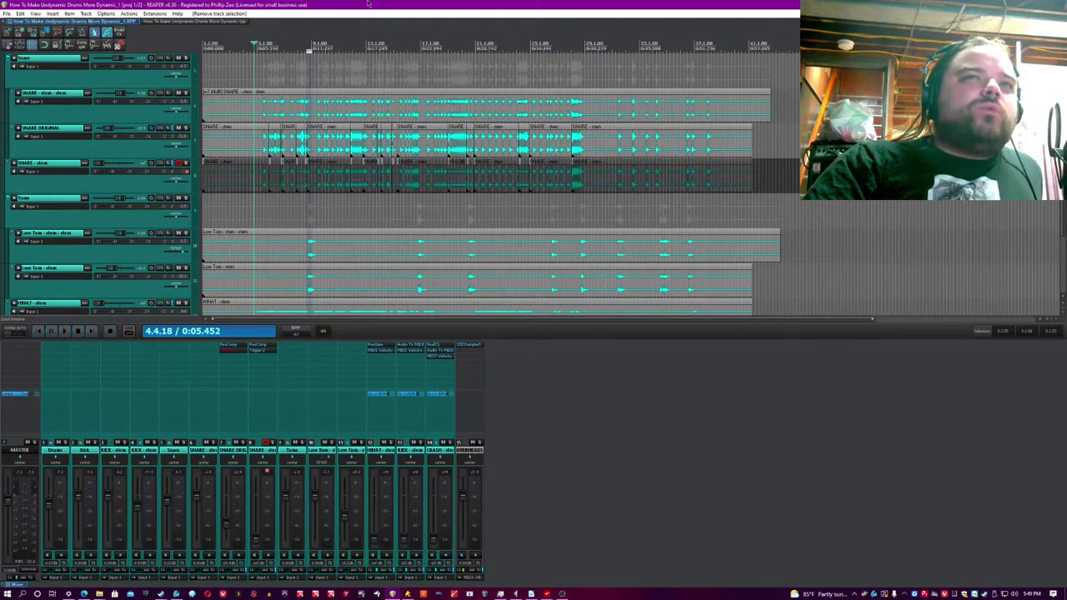
# Step: Select the SNARE ORIGINAL item at about bar 12 and save the project
pyautogui.click(424, 134)
pyautogui.scroll(3, 424, 133)
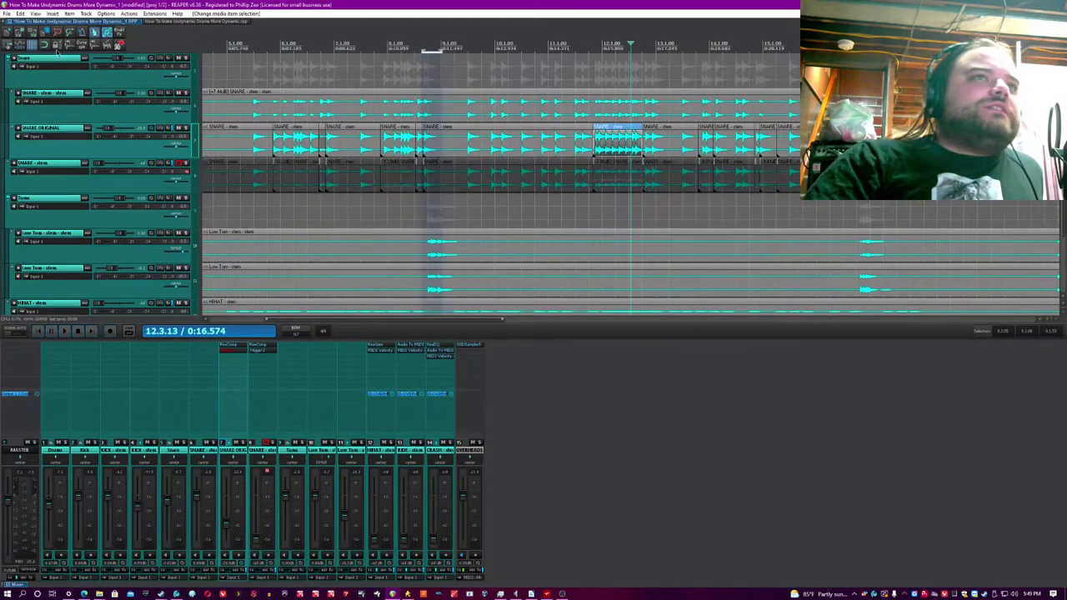
pyautogui.hotkey('ctrl', 's')
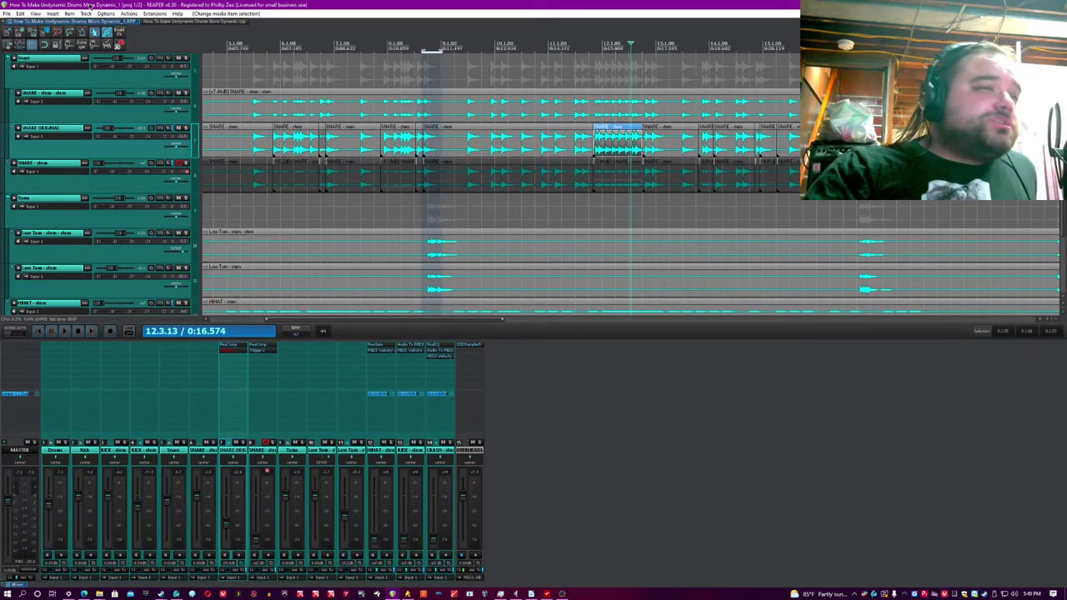
# Step: Review the tom and cymbal tracks and inspect the MIDI Velocity and Timing Humanizer settings on HIHAT, then close its window
pyautogui.scroll(-3, 180, 108)
pyautogui.scroll(-3, 472, 223)
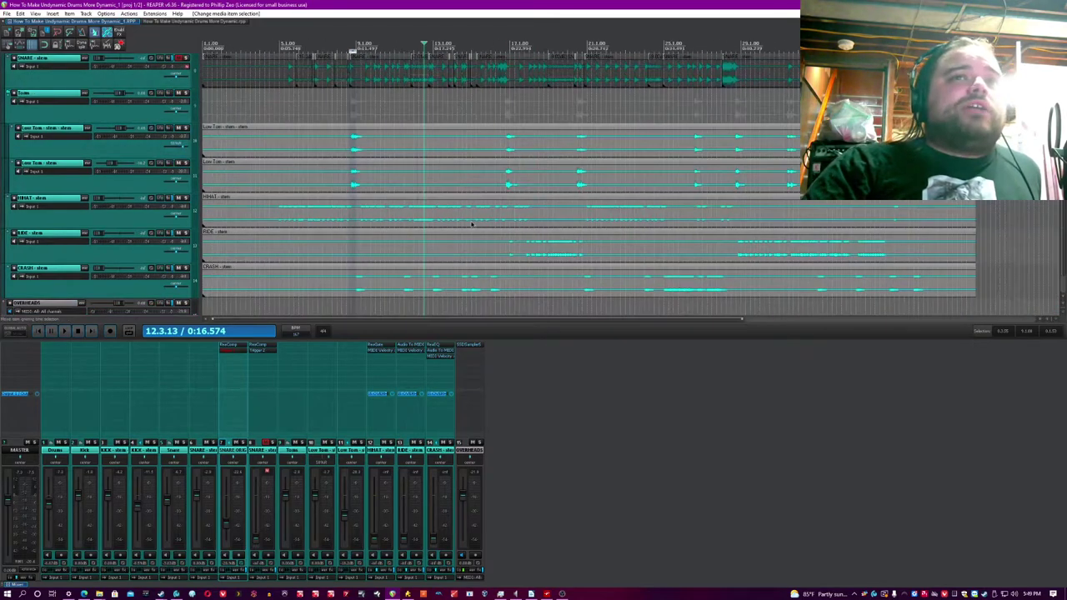
pyautogui.scroll(2, 192, 182)
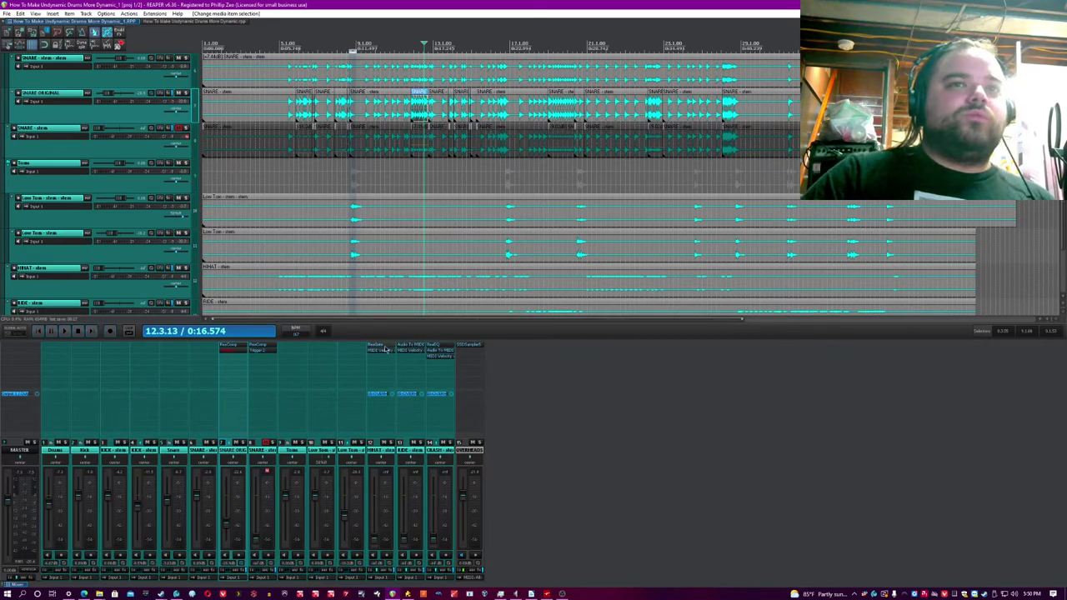
pyautogui.click(385, 350)
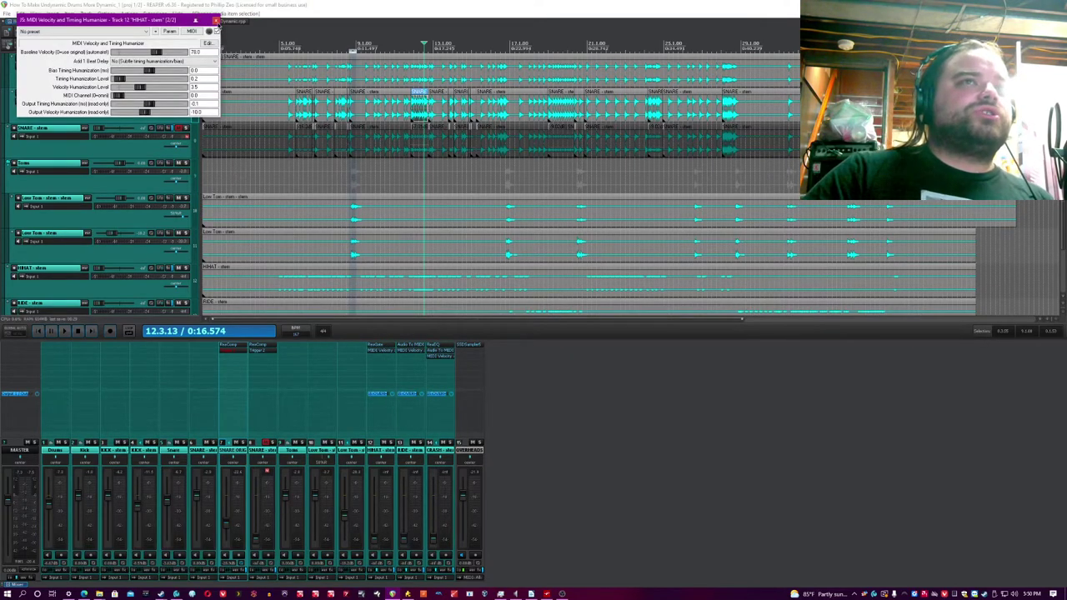
pyautogui.click(215, 19)
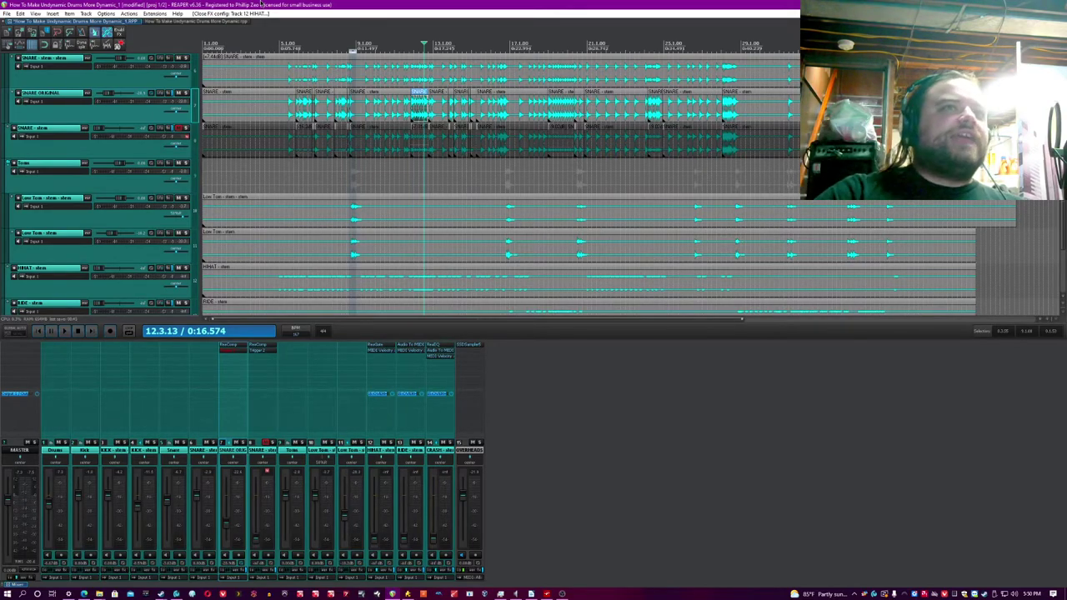
# Step: Save the project and briefly play the full kit from about bar 5
pyautogui.hotkey('ctrl', 's')
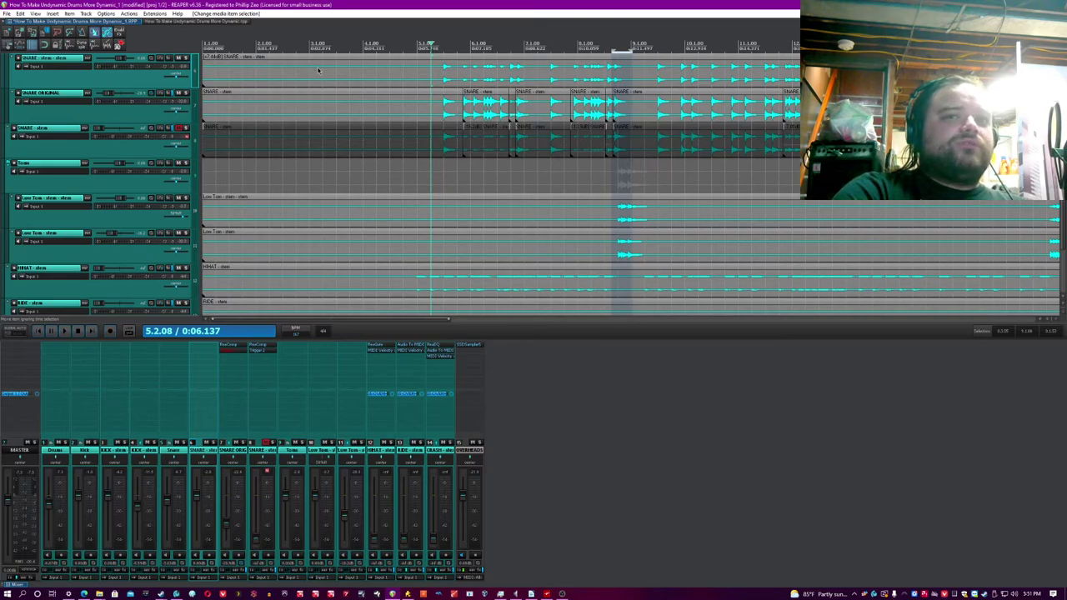
pyautogui.press('space')
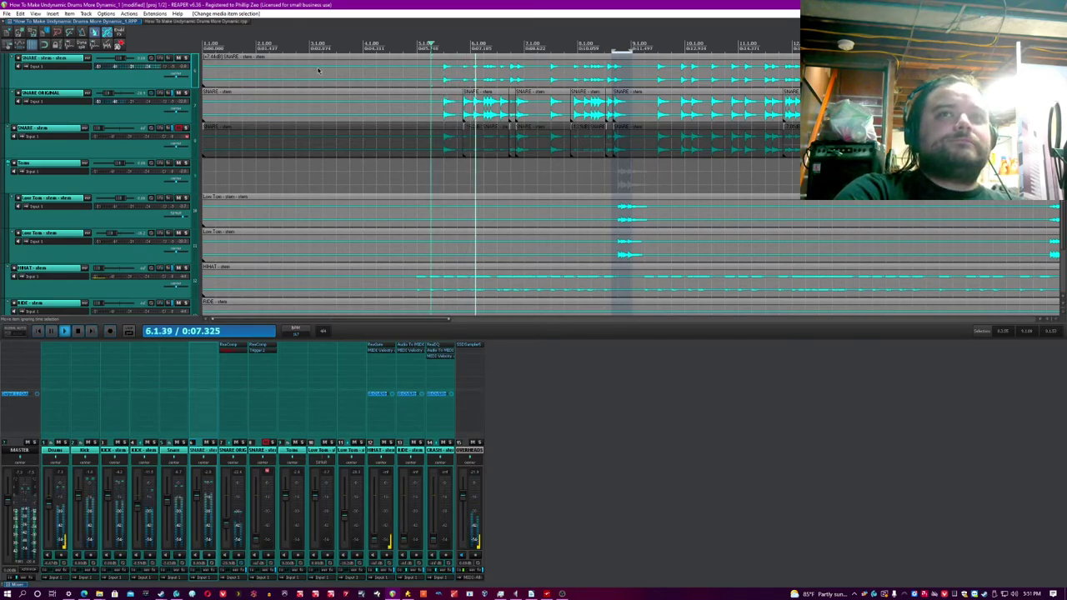
pyautogui.press('space')
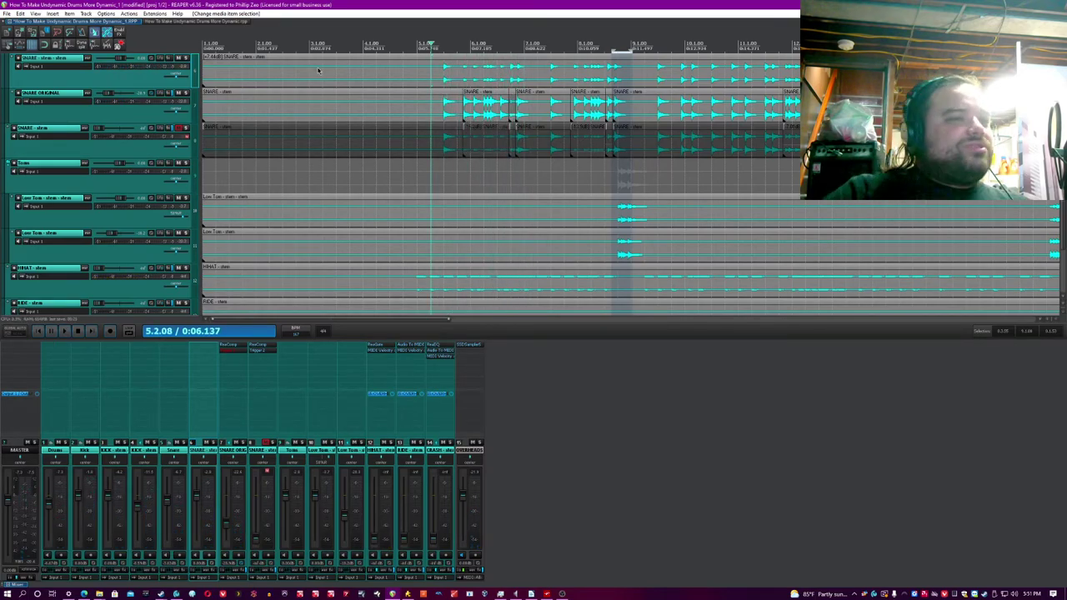